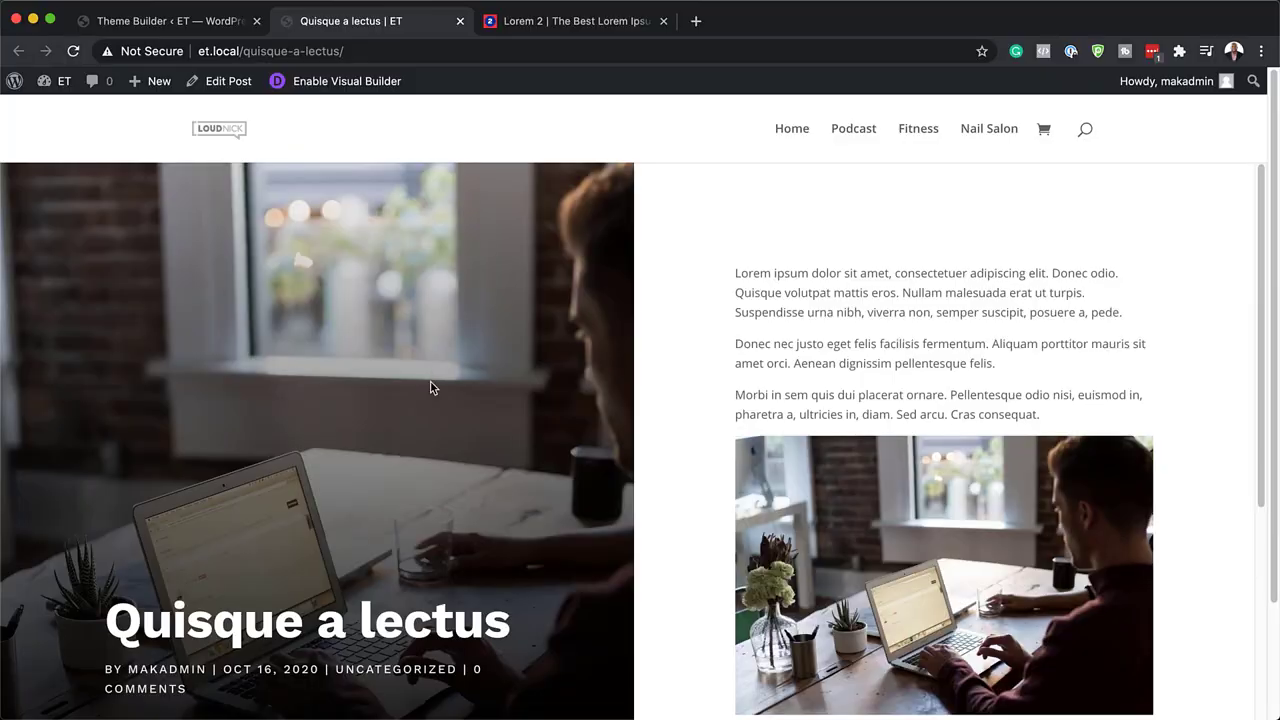
- Look through the published Quisque a lectus post's split-screen layout, from its opening content down to the comment form
scroll(430, 387, down, 3)
scroll(430, 387, up, 3)
scroll(905, 327, down, 6)
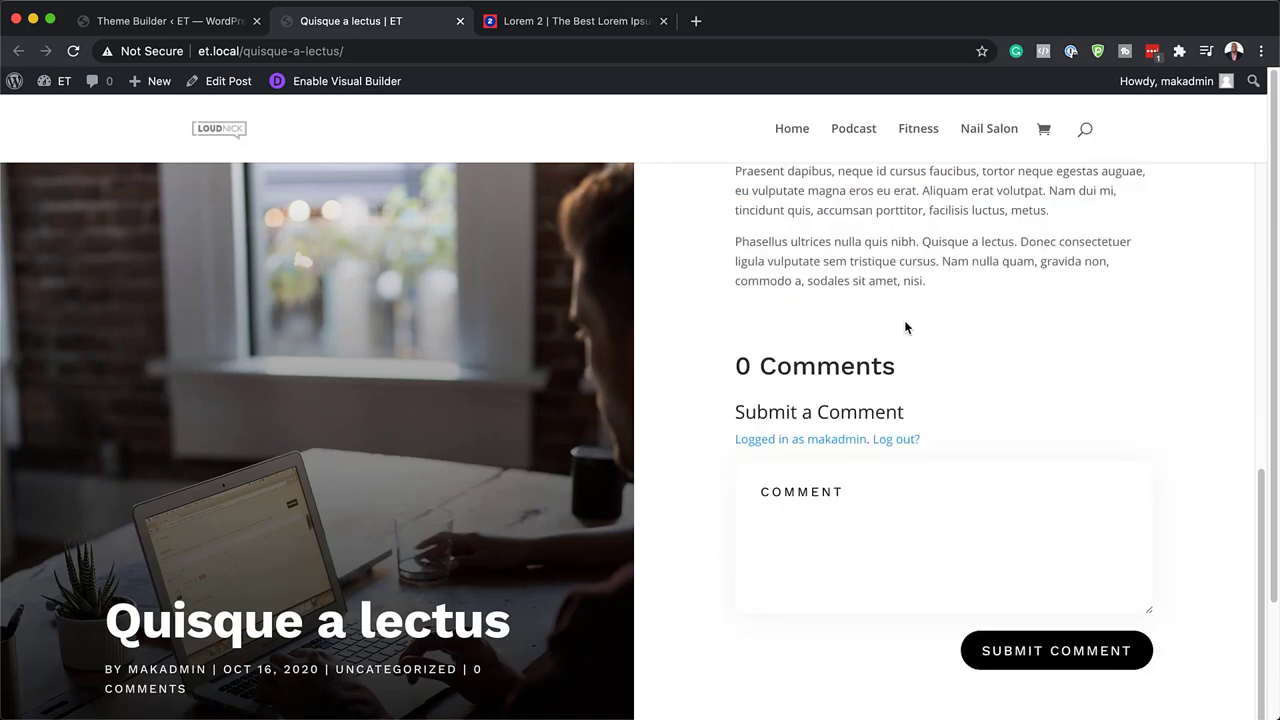
scroll(905, 327, up, 6)
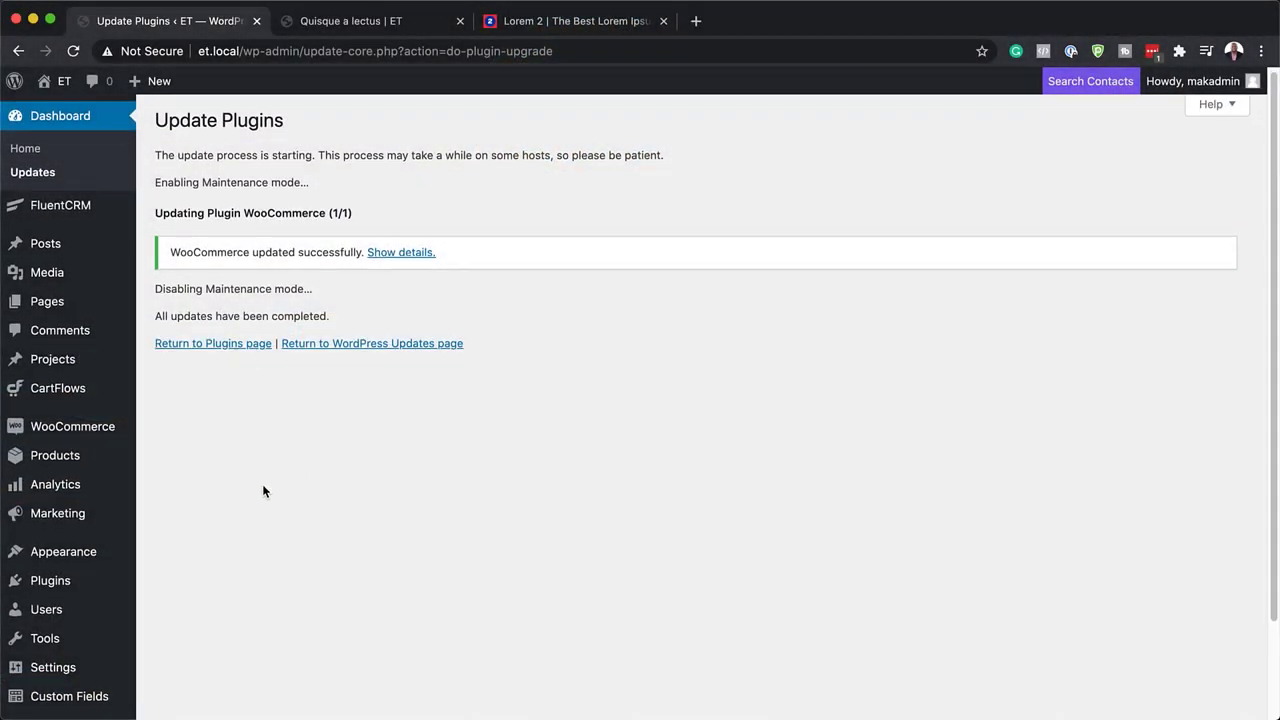
- Delete the existing All Posts template in the Divi Theme Builder and save the changes
scroll(264, 490, down, 3)
mouse_move(44, 668)
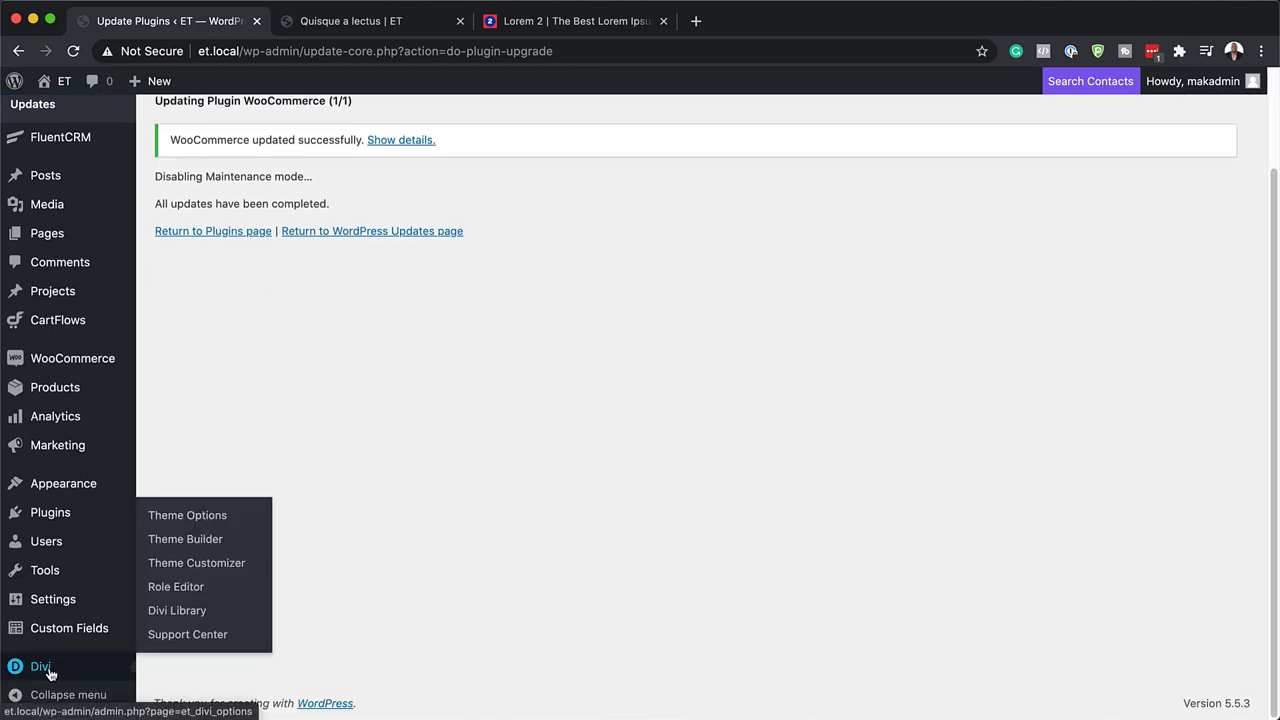
click(208, 546)
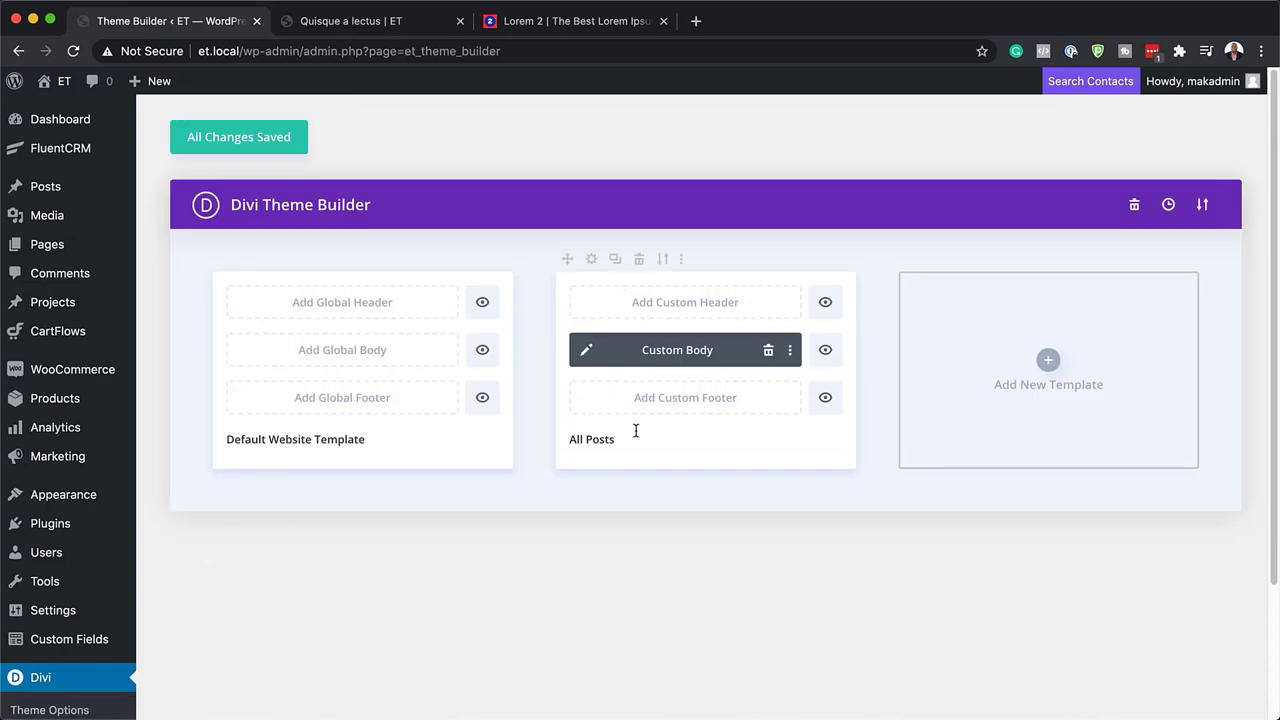
click(640, 261)
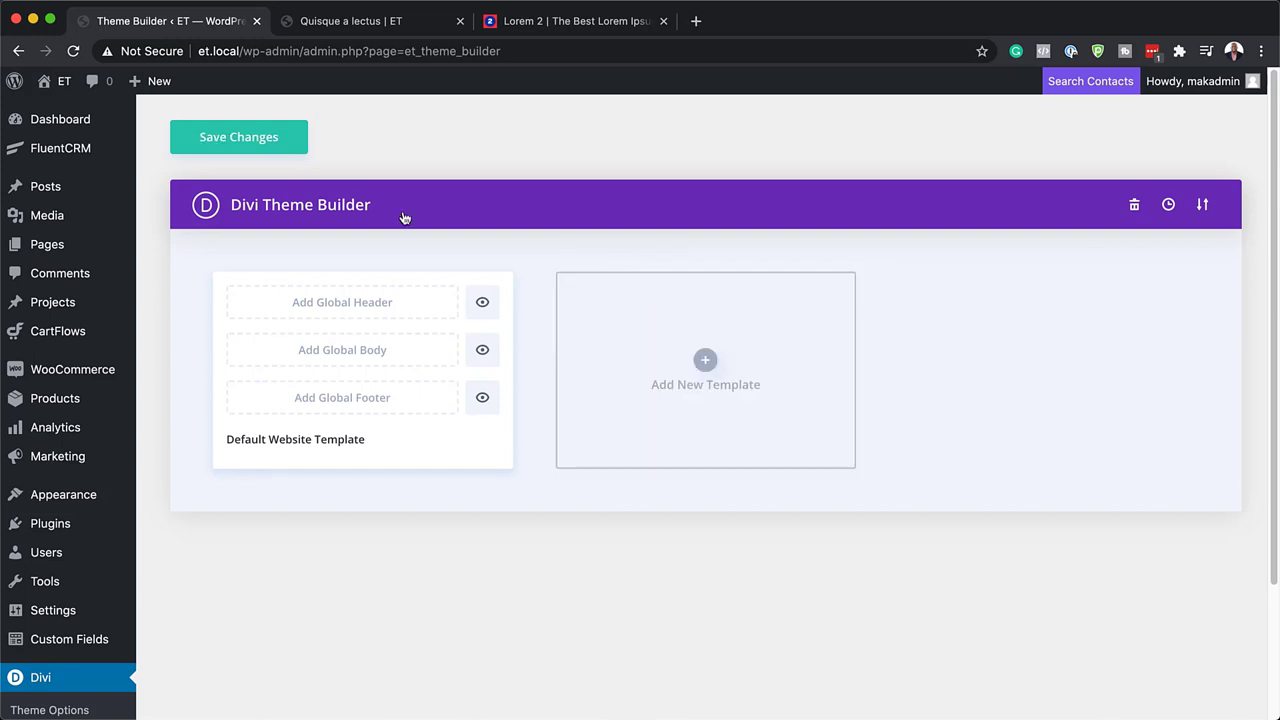
click(234, 147)
- Create a new template used on All Posts and start building its custom body from scratch
click(707, 362)
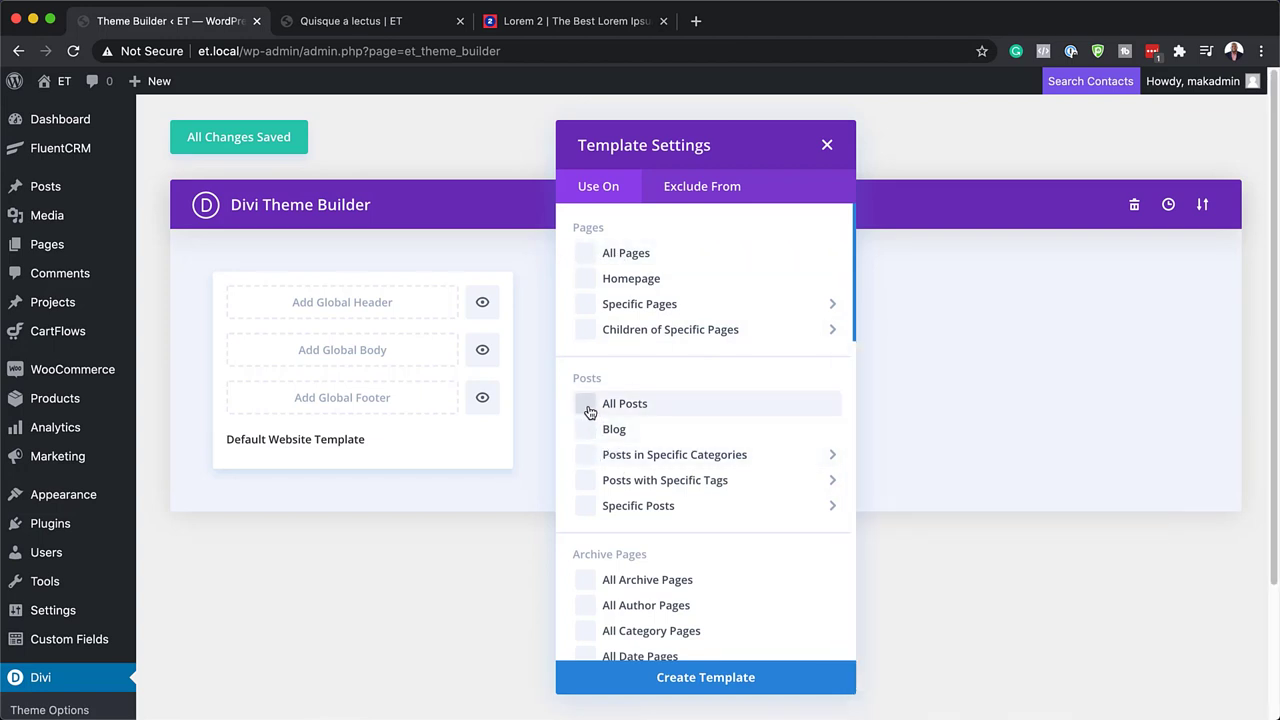
click(725, 680)
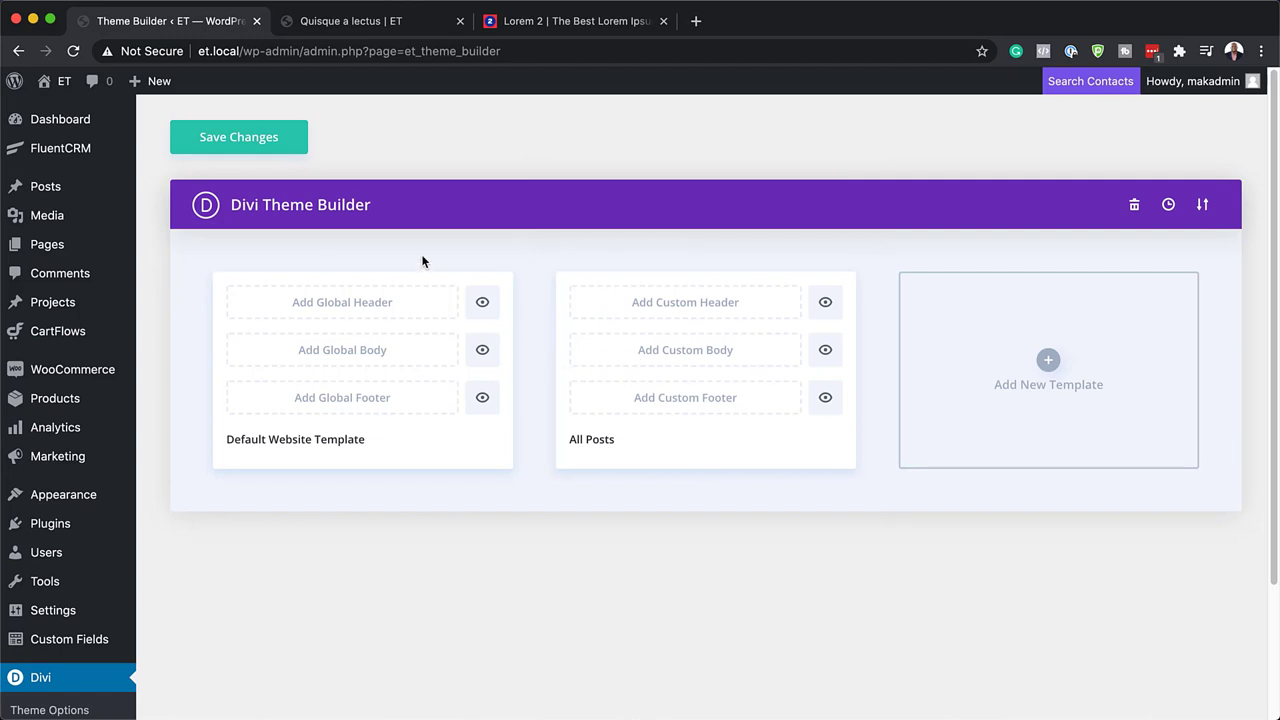
click(677, 361)
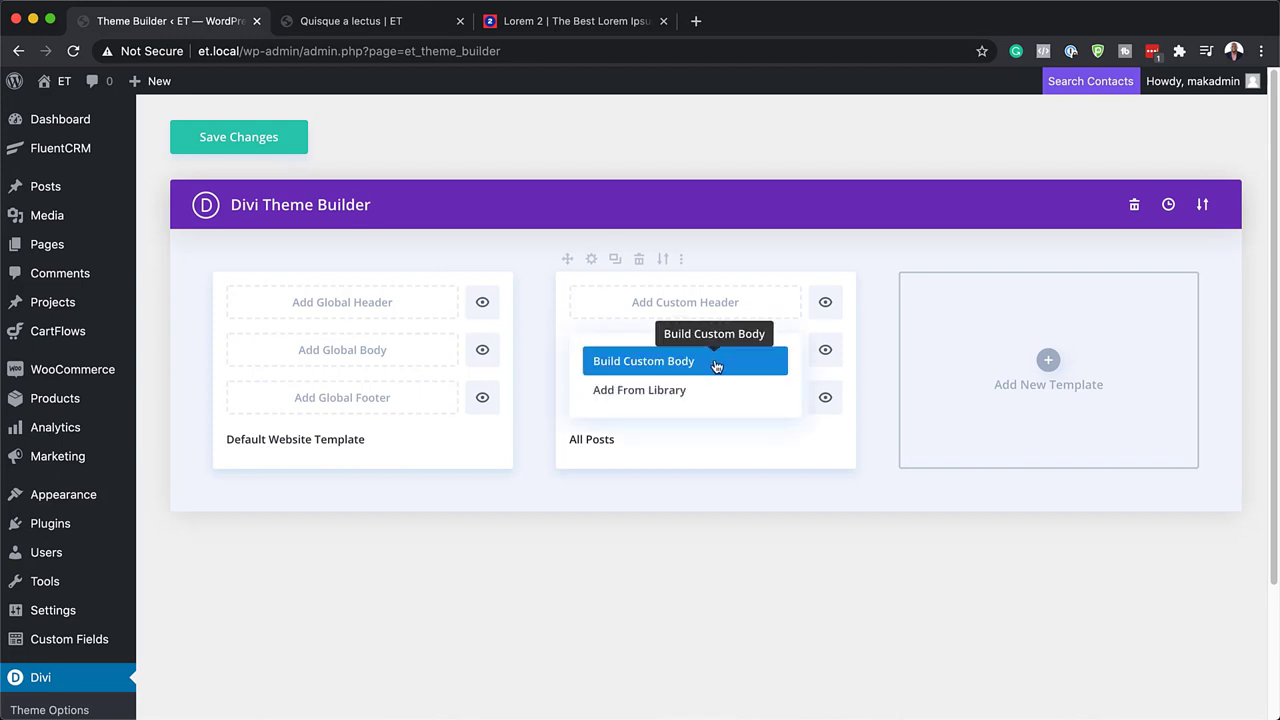
click(716, 366)
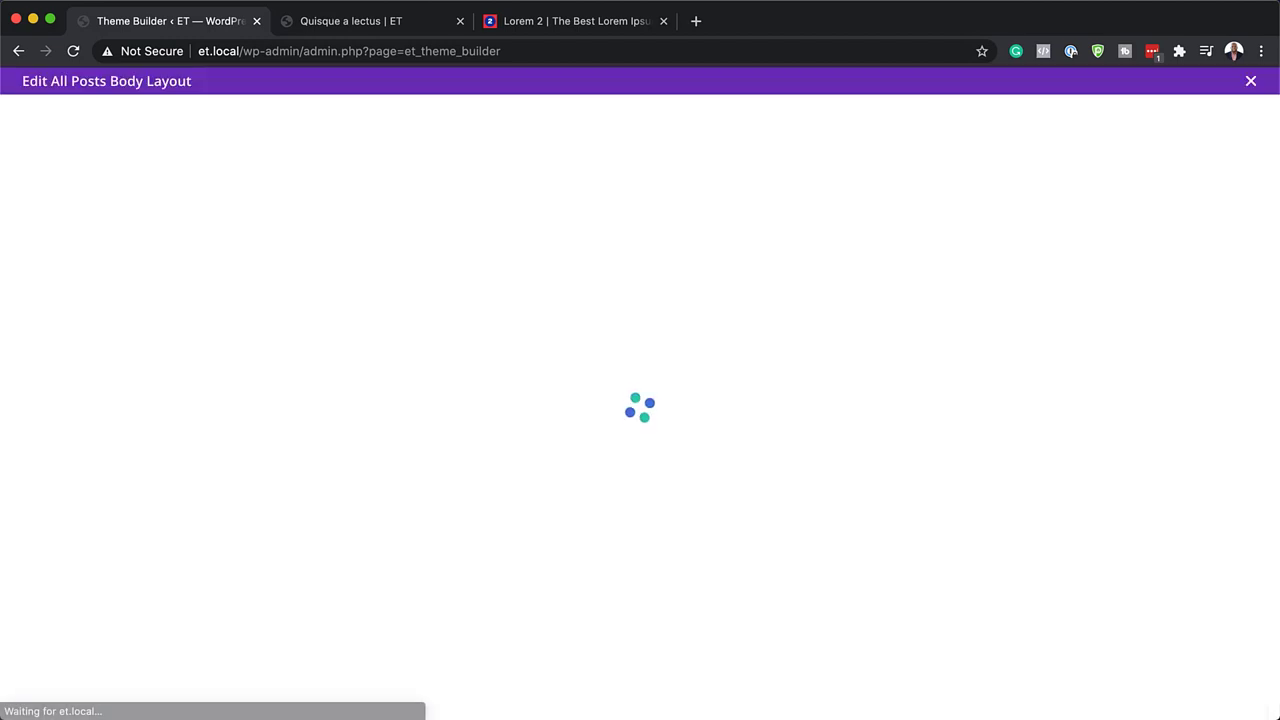
click(316, 425)
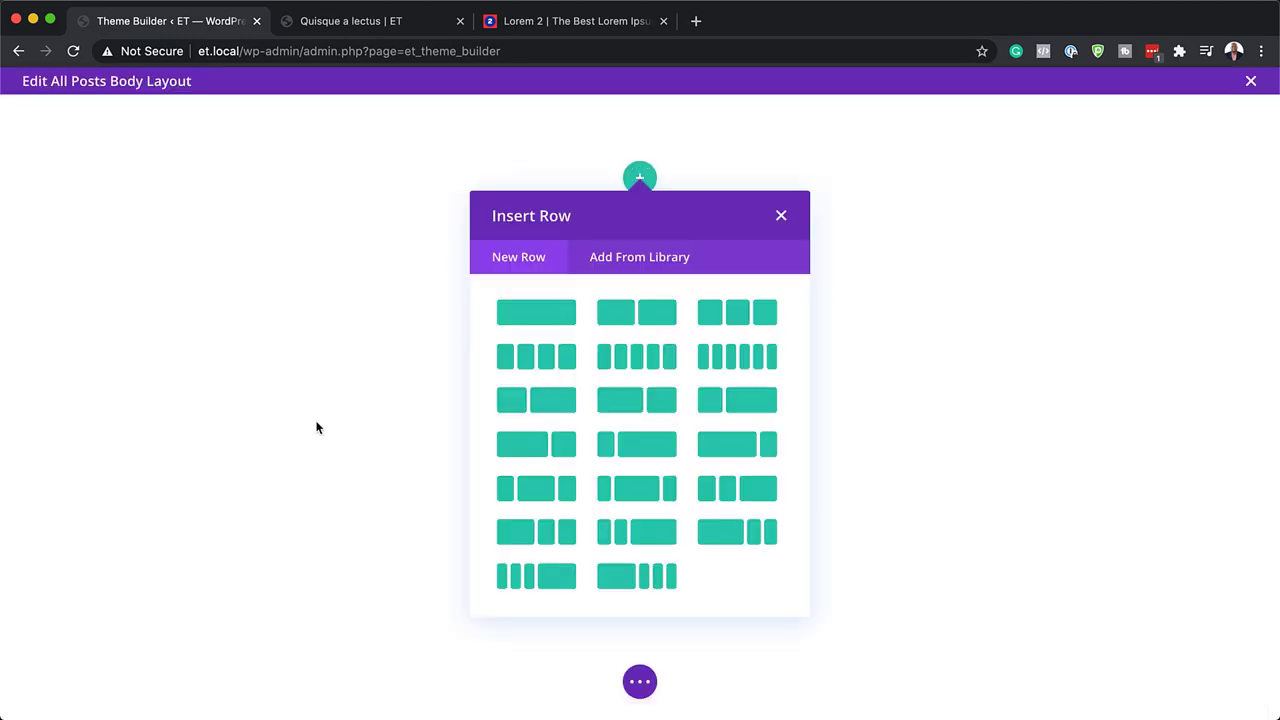
click(782, 214)
- Set the empty section's top and bottom padding to 0px and save the section settings
mouse_move(69, 131)
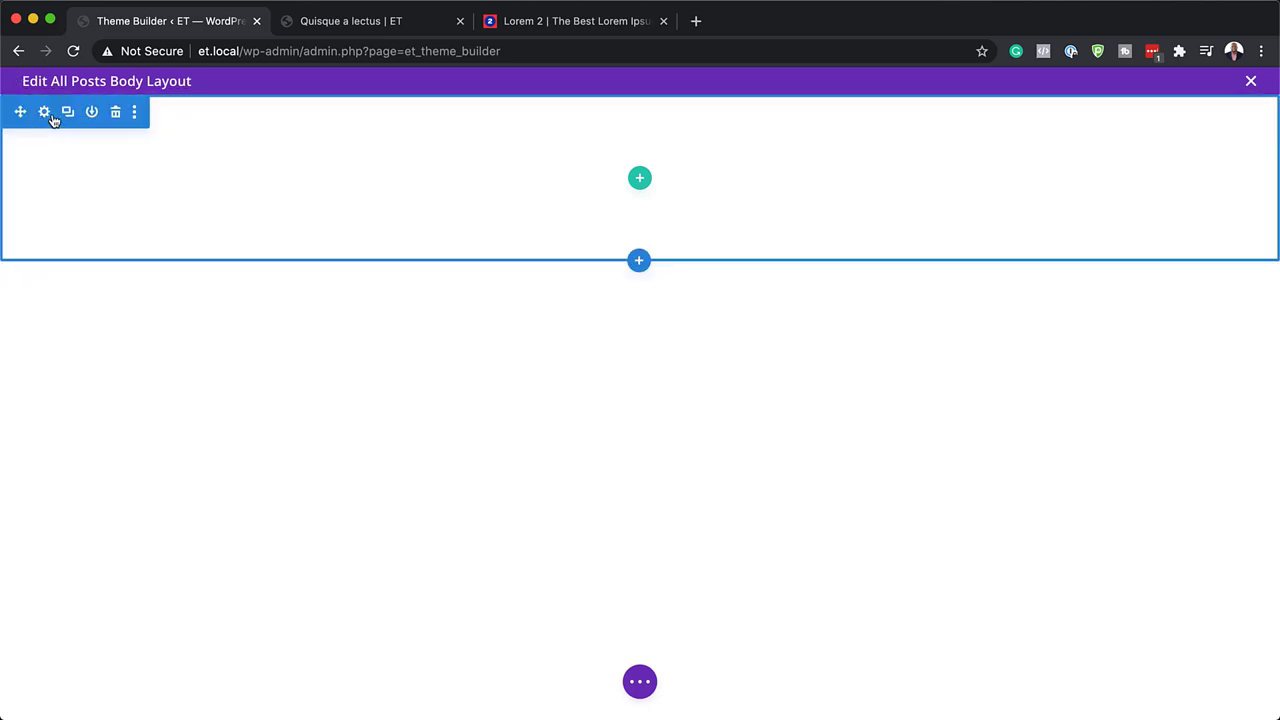
click(44, 118)
click(145, 175)
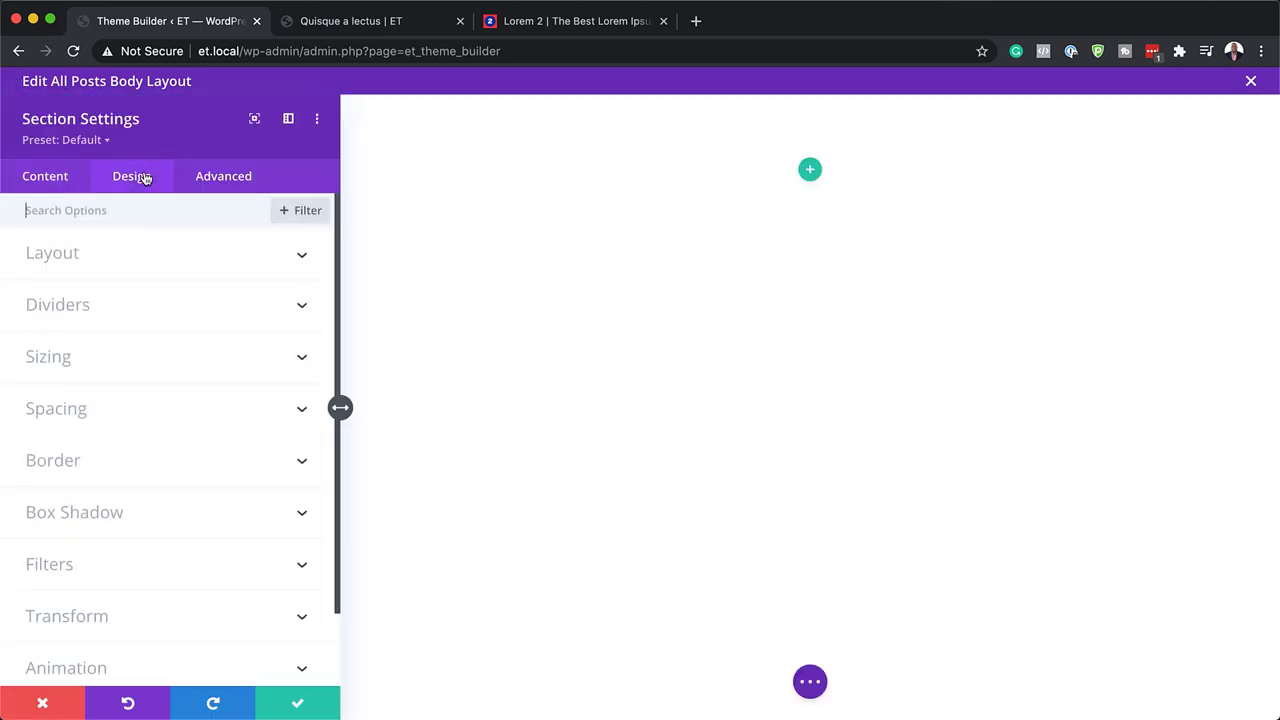
click(74, 417)
click(57, 364)
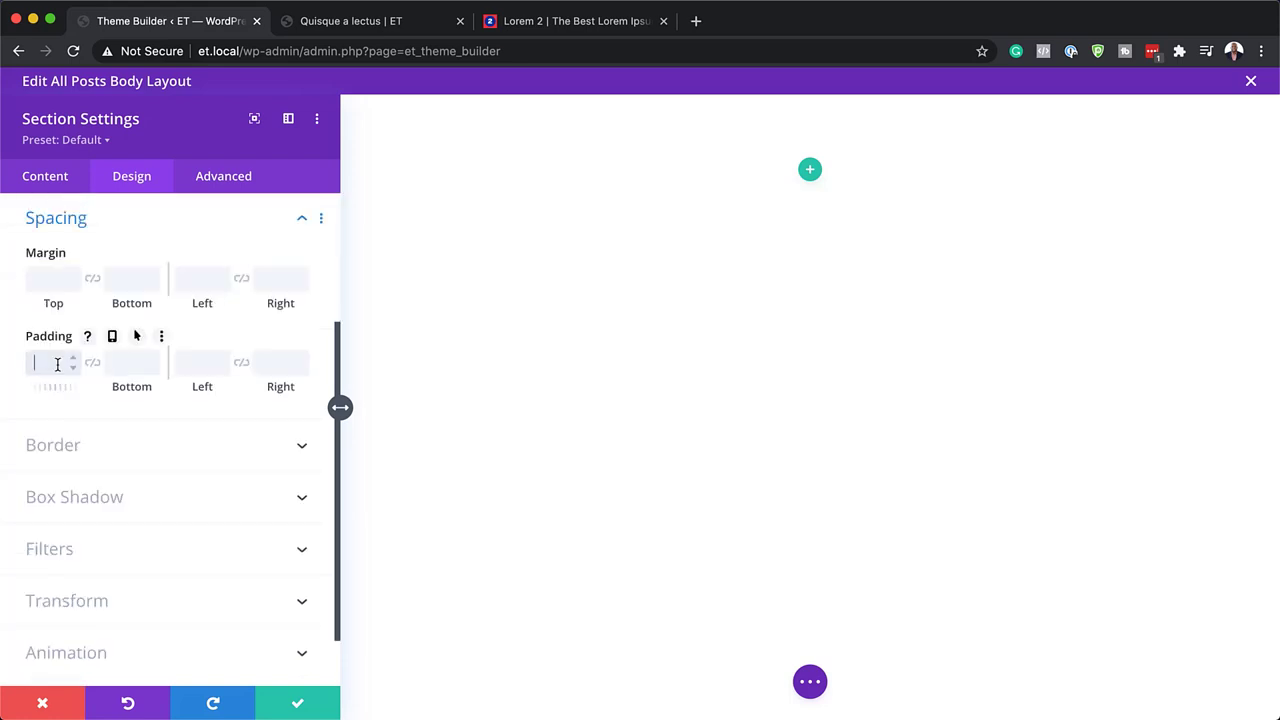
text(0)
click(92, 363)
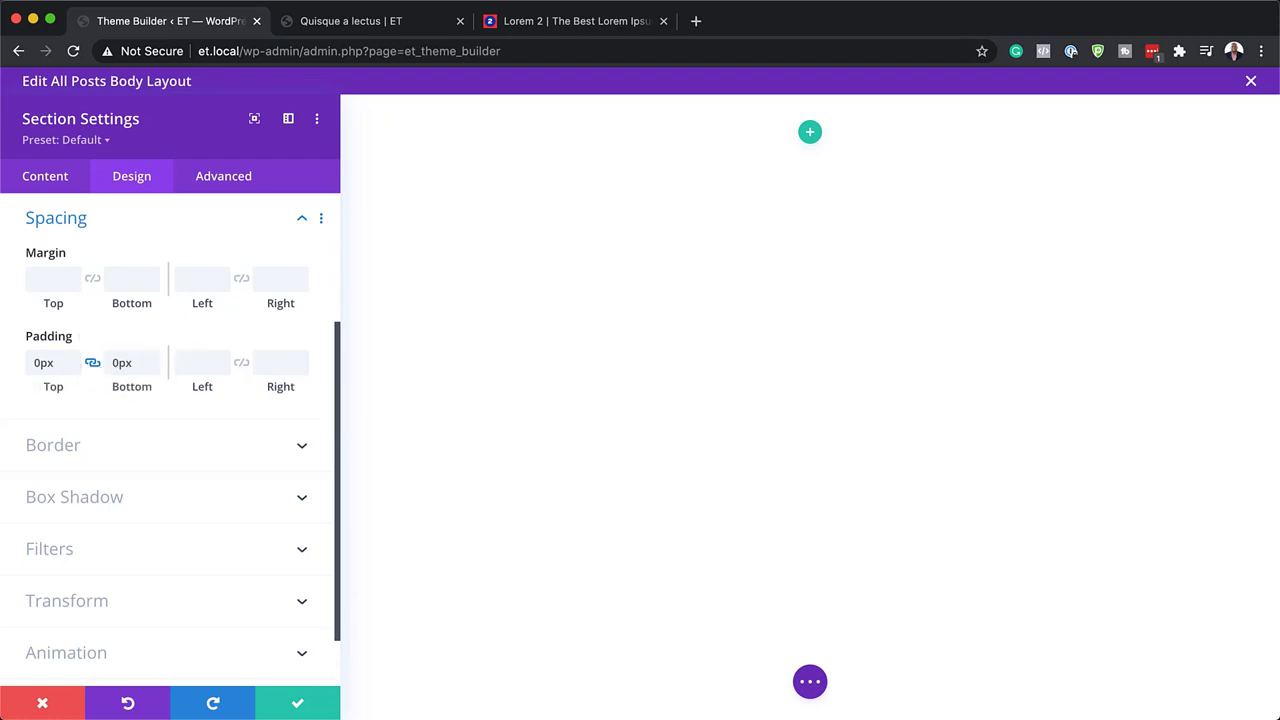
click(297, 704)
- Insert a row with two equal columns into the section, without adding a module
click(640, 132)
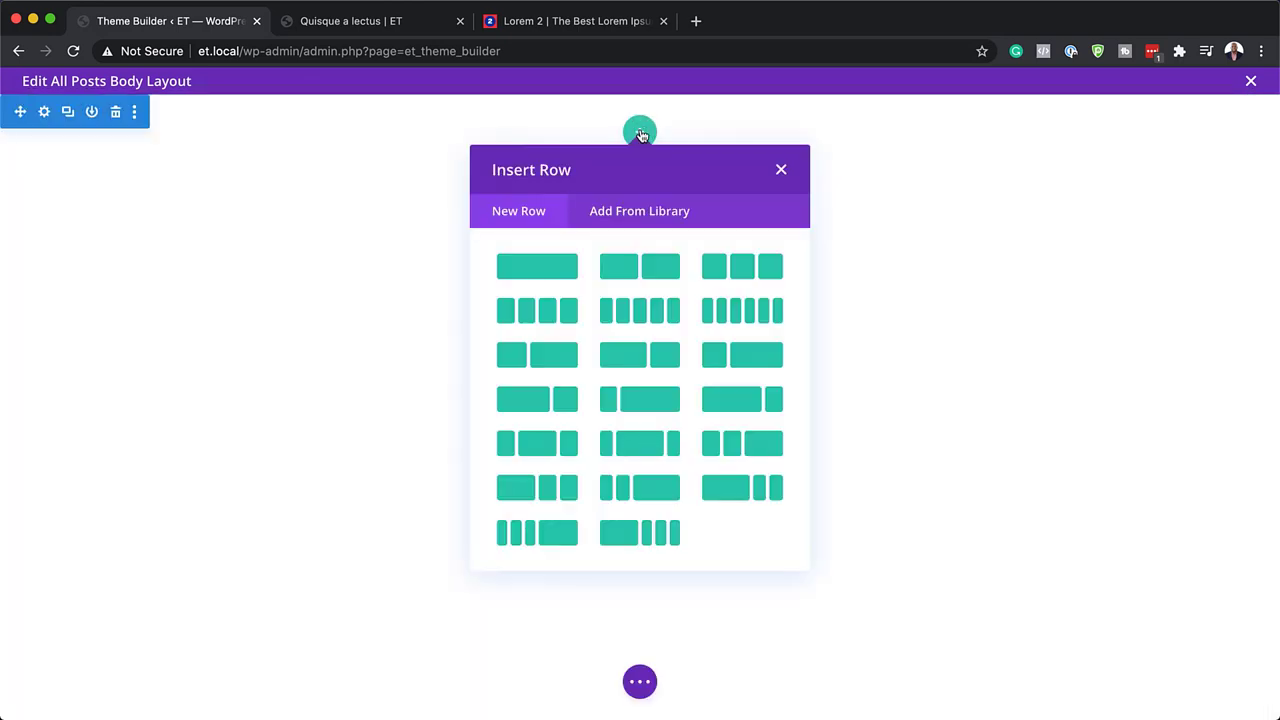
click(664, 275)
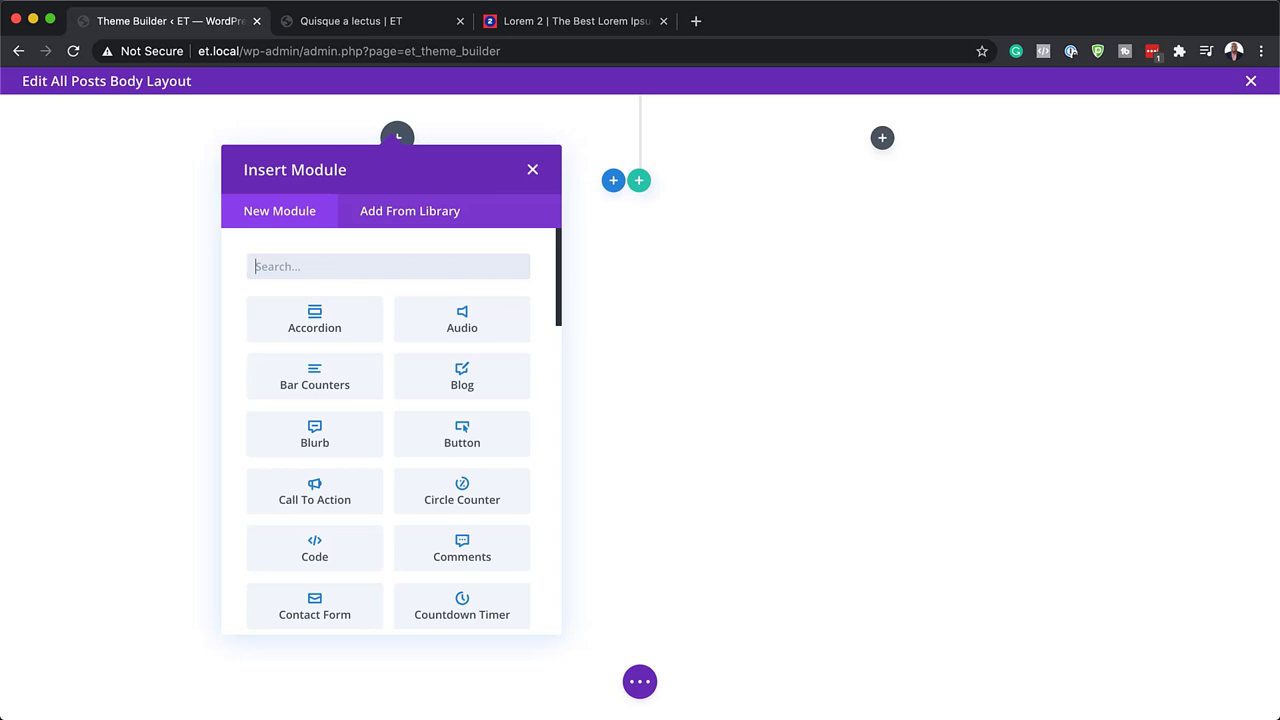
click(532, 169)
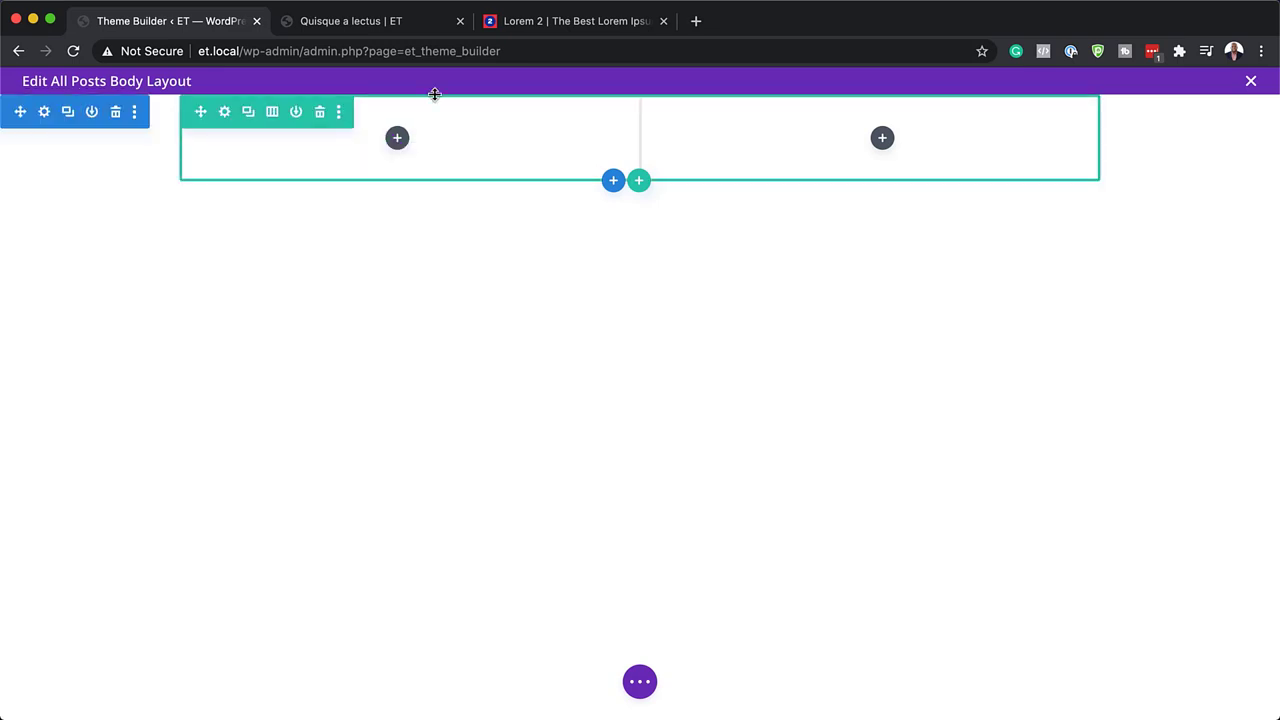
- Give the row a custom gutter width of 1 and enable equalized column heights
click(224, 111)
click(133, 177)
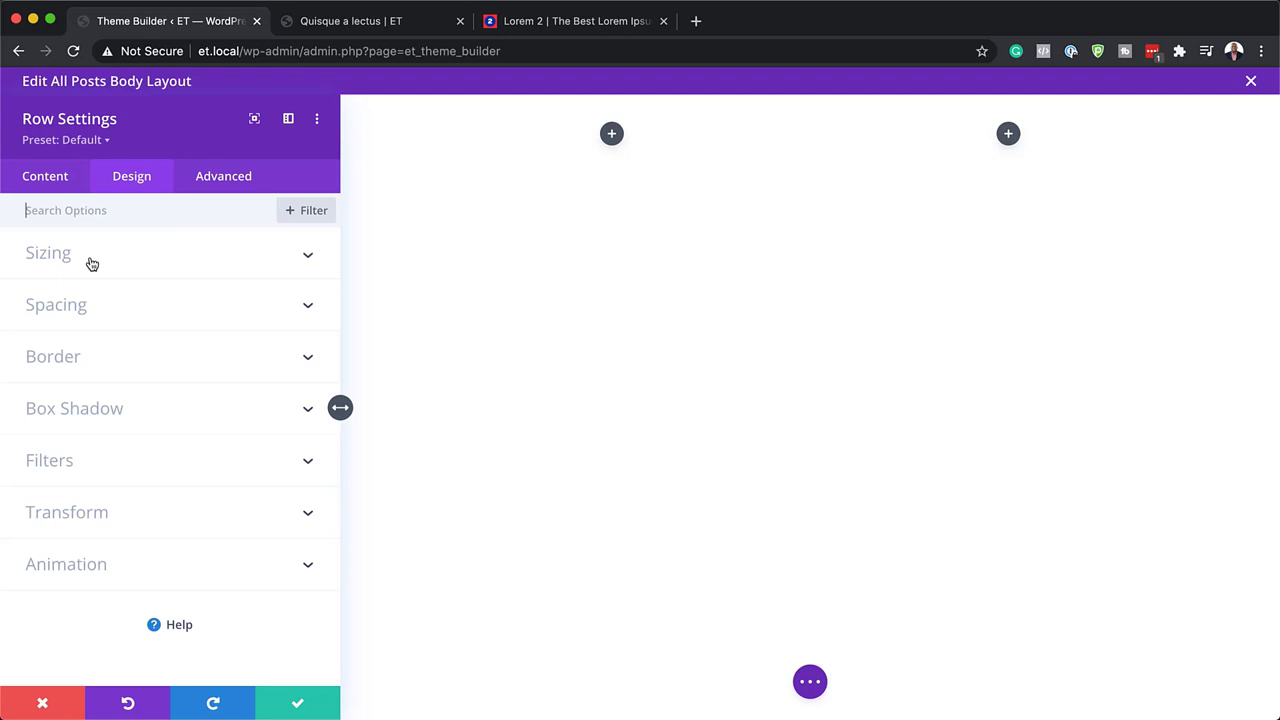
click(90, 262)
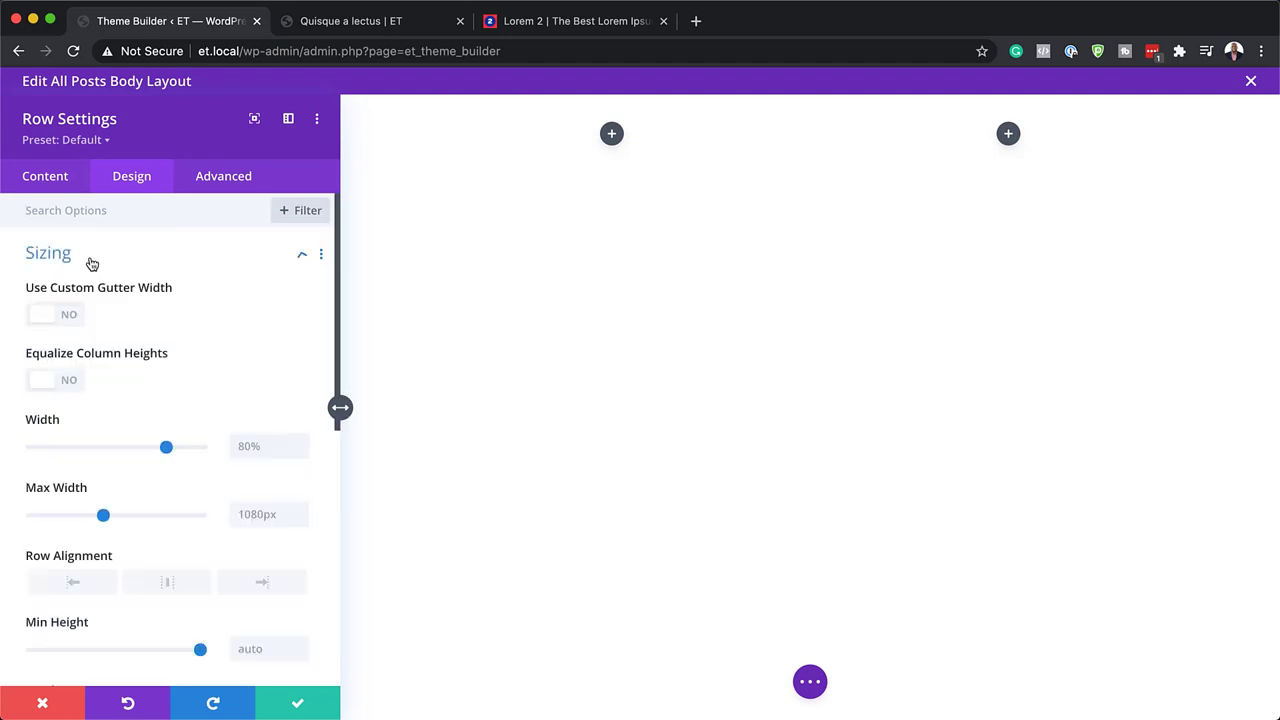
click(68, 317)
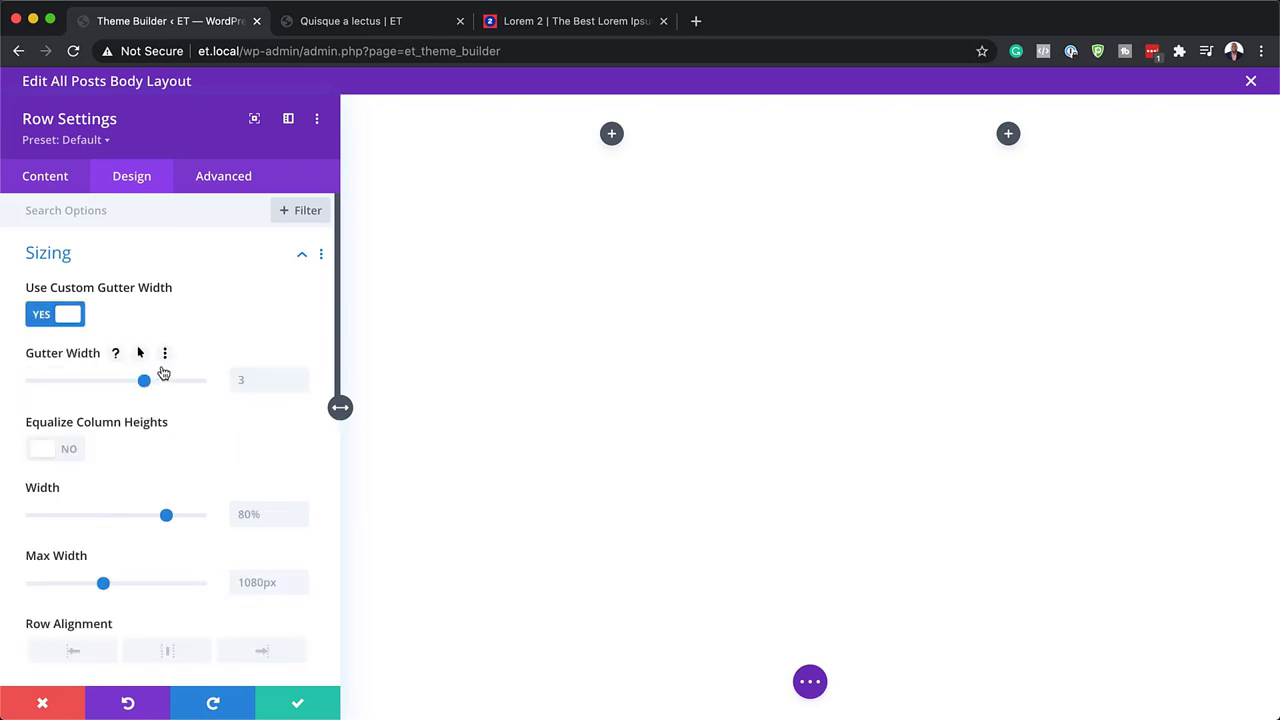
drag(117, 381, 34, 383)
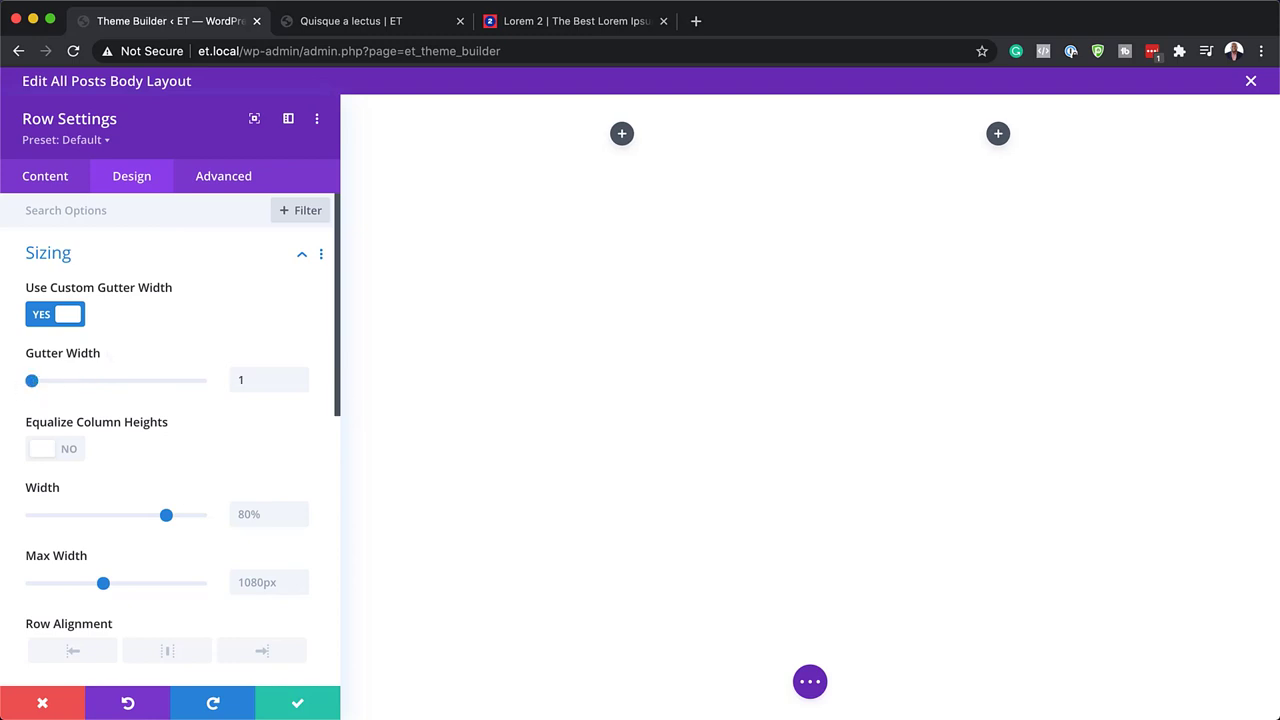
click(72, 452)
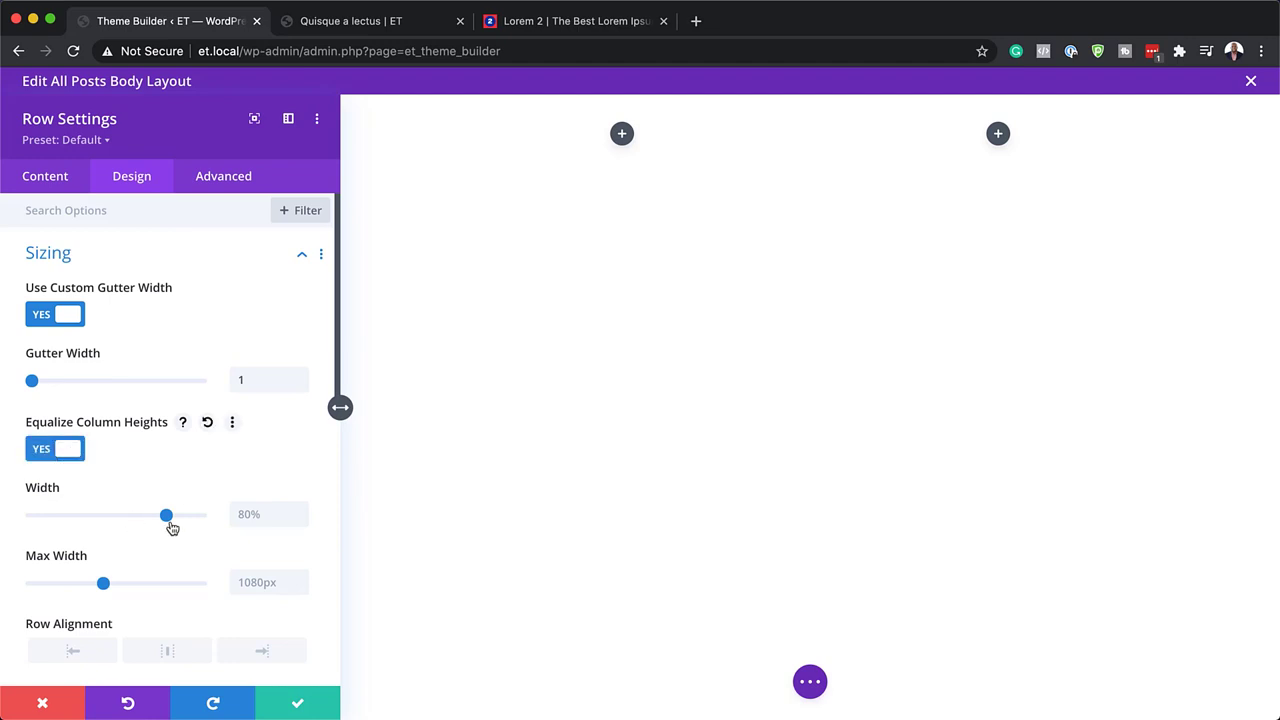
- Set both the row's width and its max width to 100%
drag(171, 518, 236, 520)
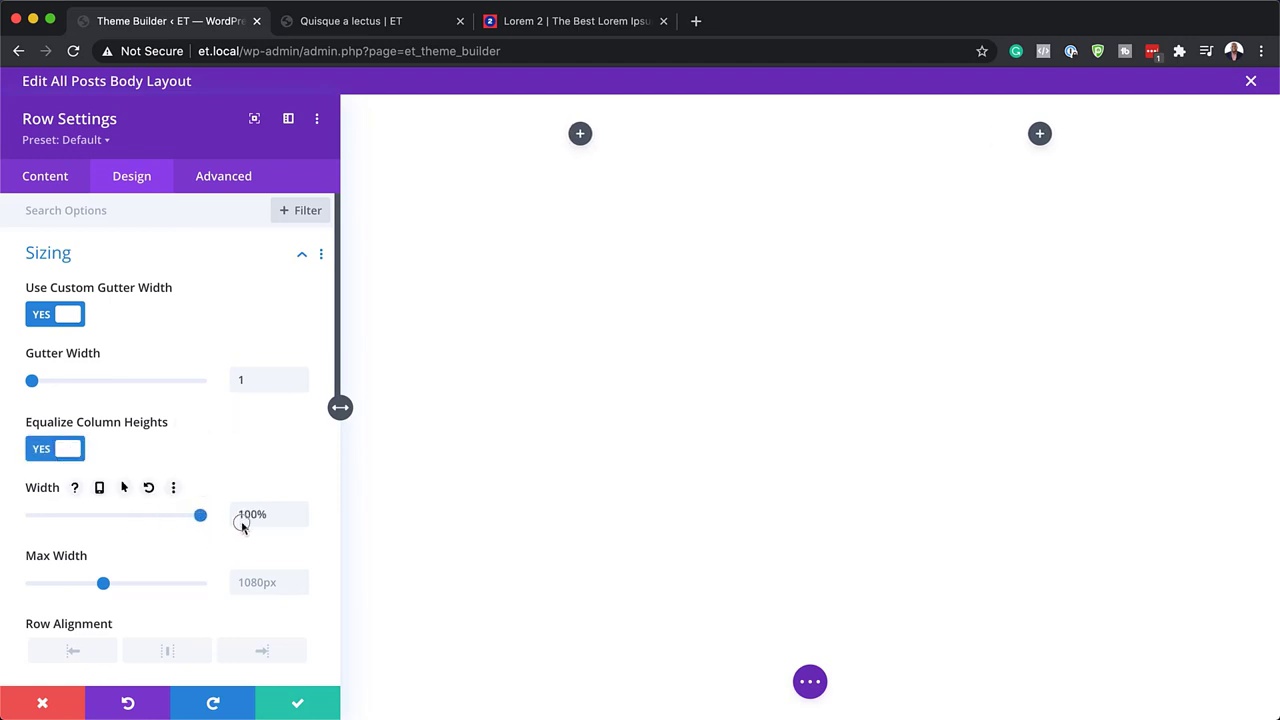
click(273, 582)
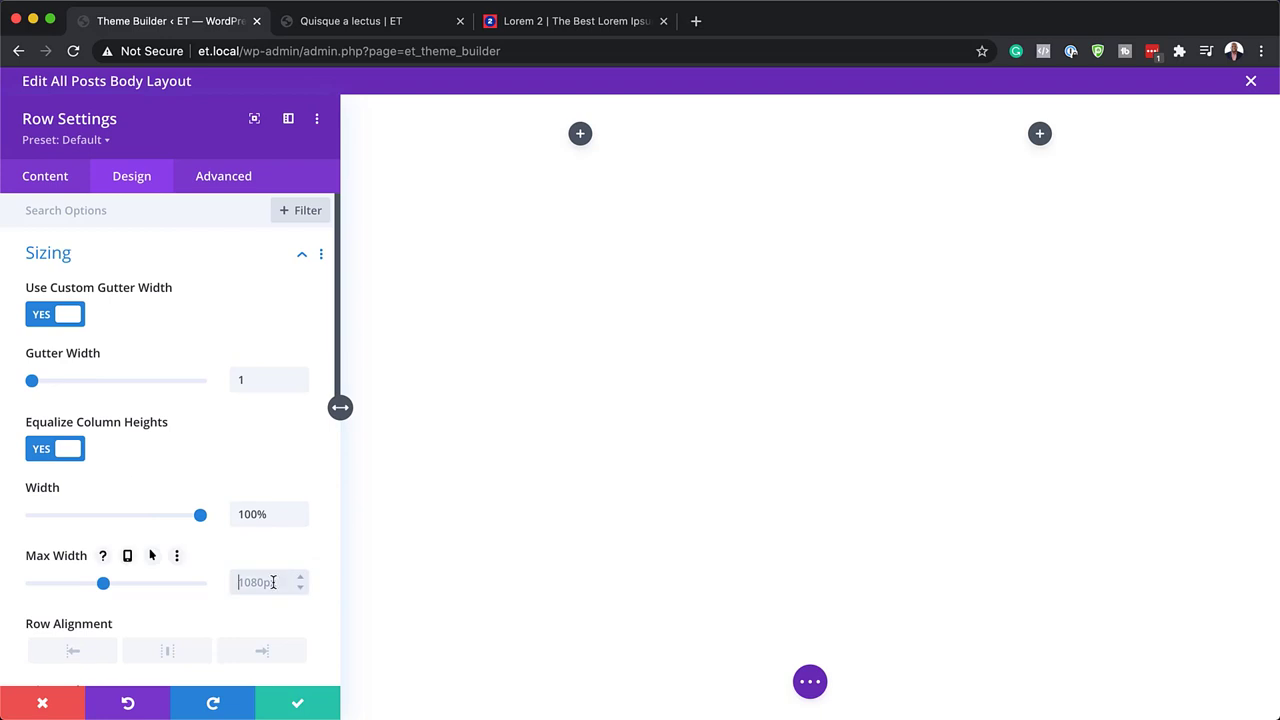
text(100%)
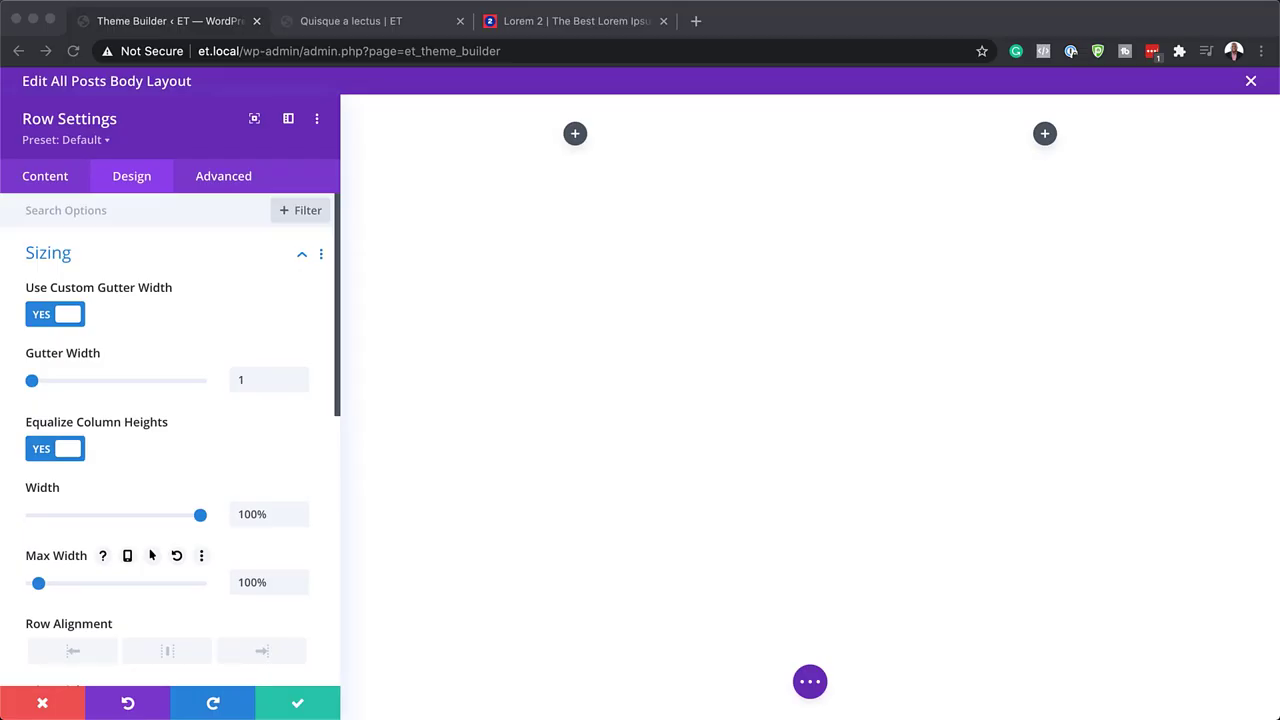
- Set the row's min height and max height to 100vh
scroll(199, 478, down, 3)
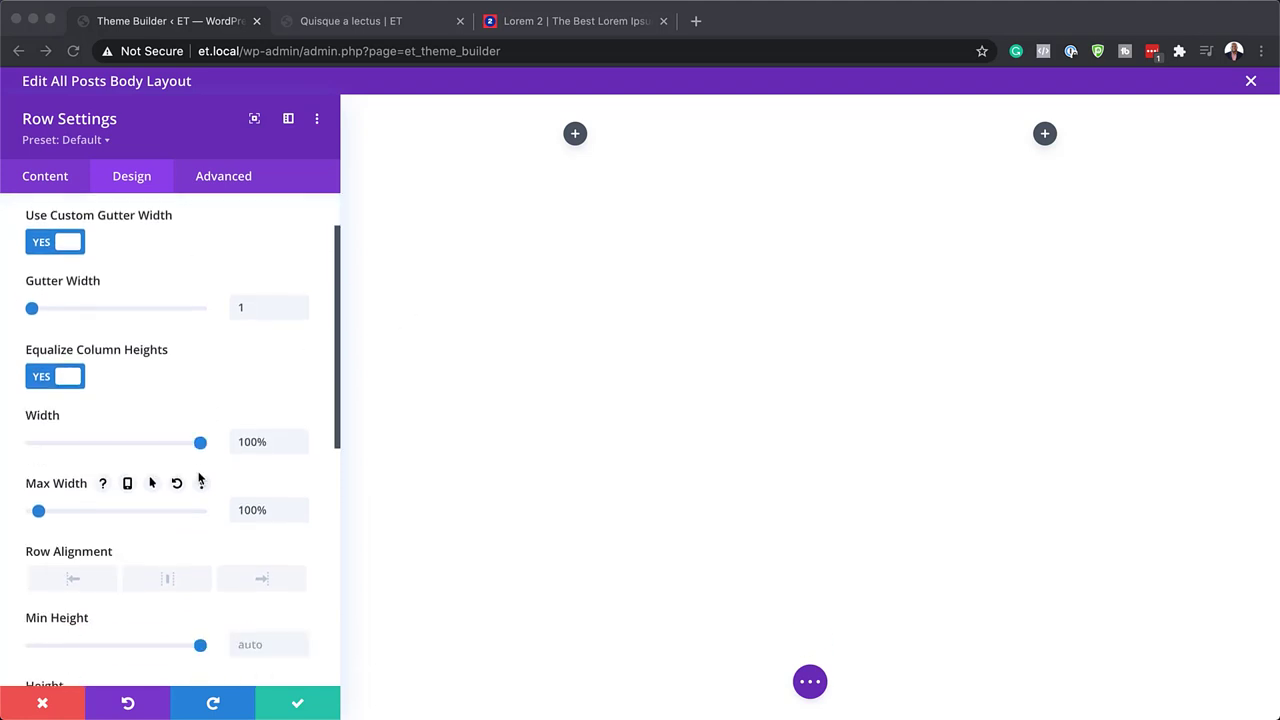
scroll(199, 478, down, 1)
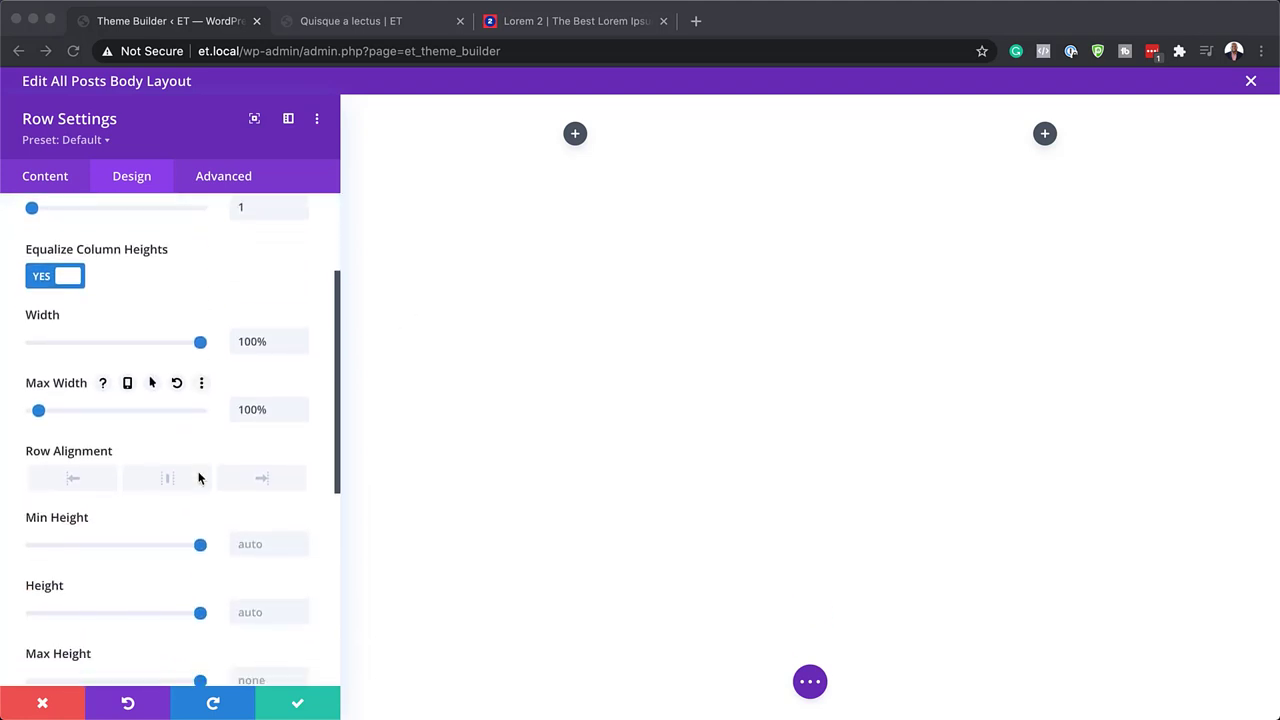
click(258, 541)
text(100vh)
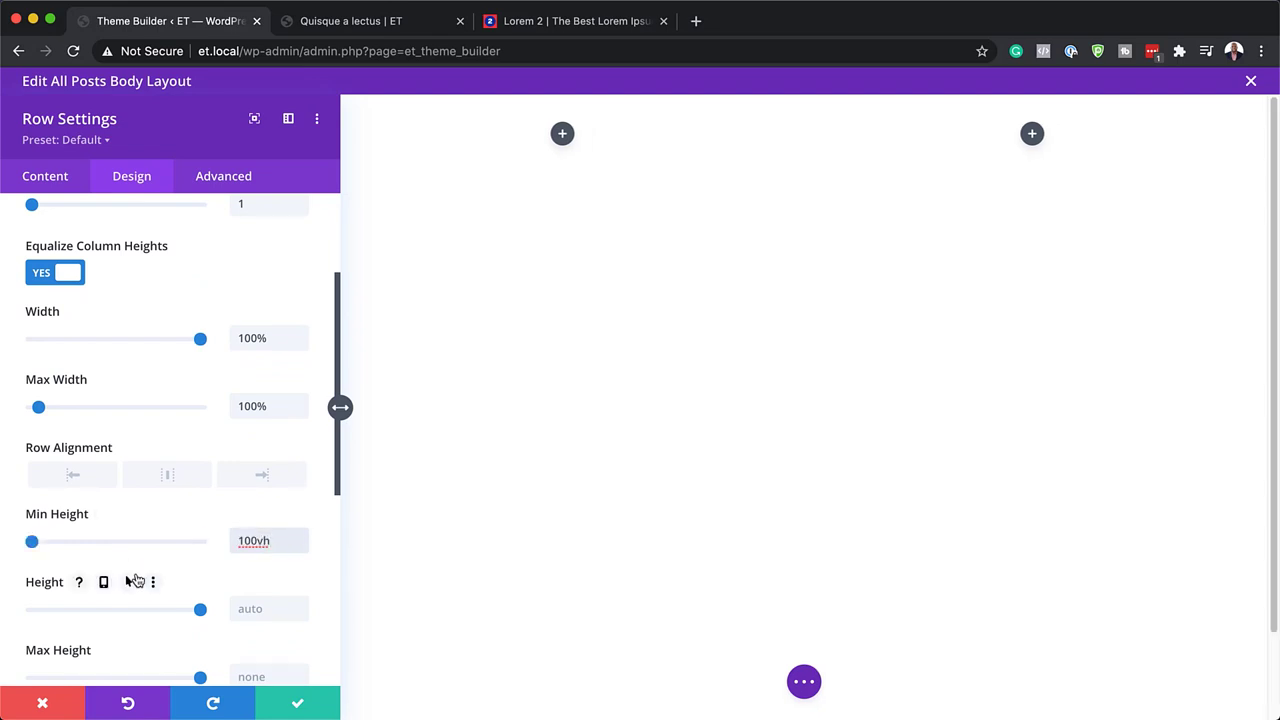
scroll(135, 581, down, 1)
click(258, 613)
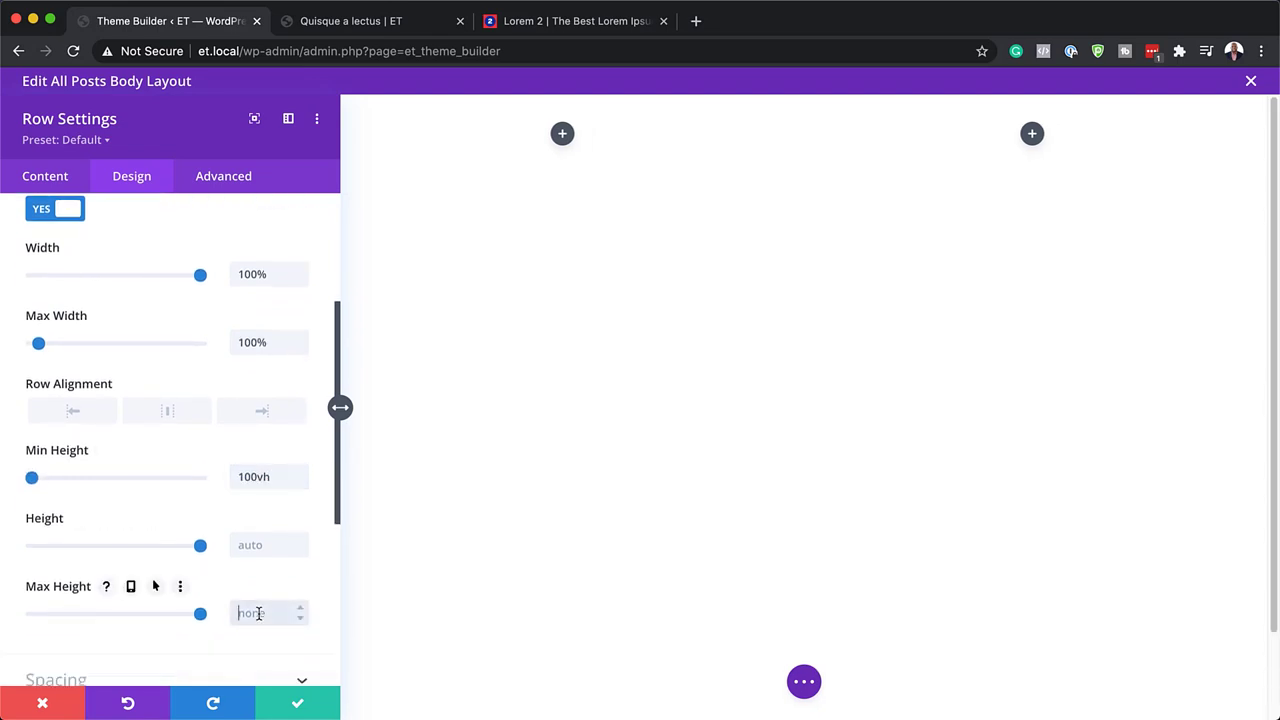
text(100vh)
scroll(157, 565, down, 3)
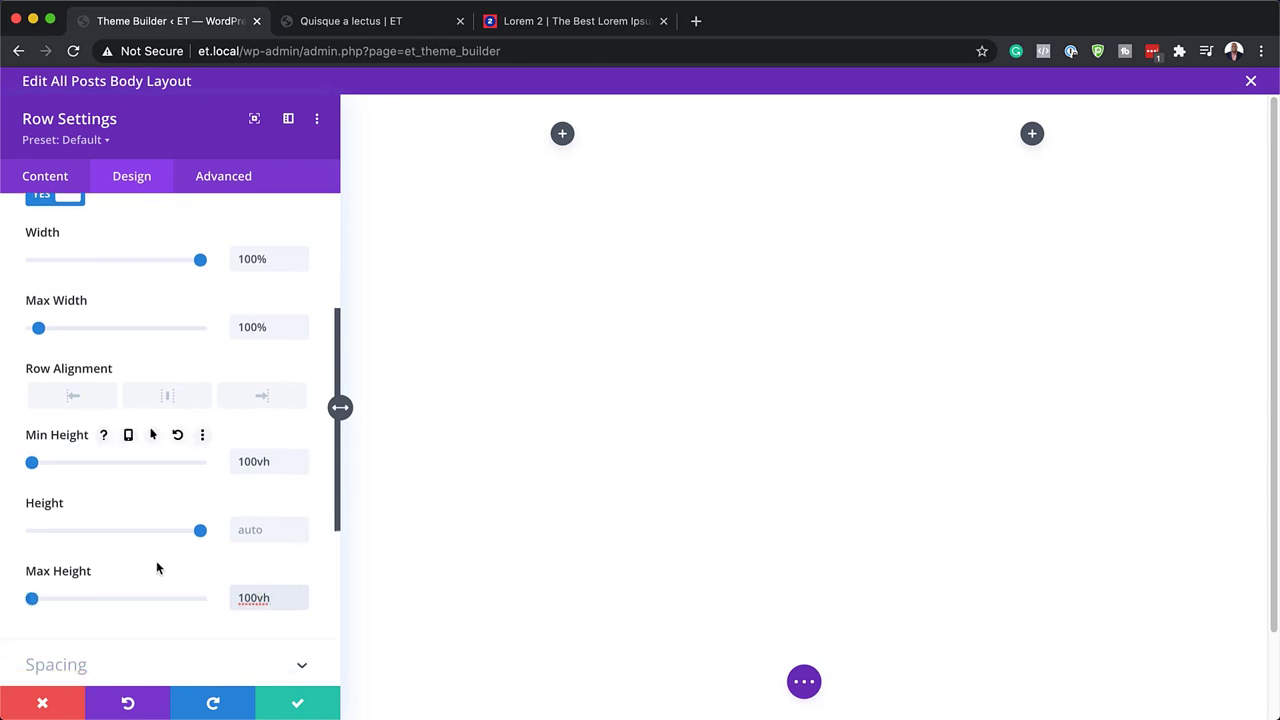
- Set the row's top and bottom padding to 0px with the two values linked
click(89, 496)
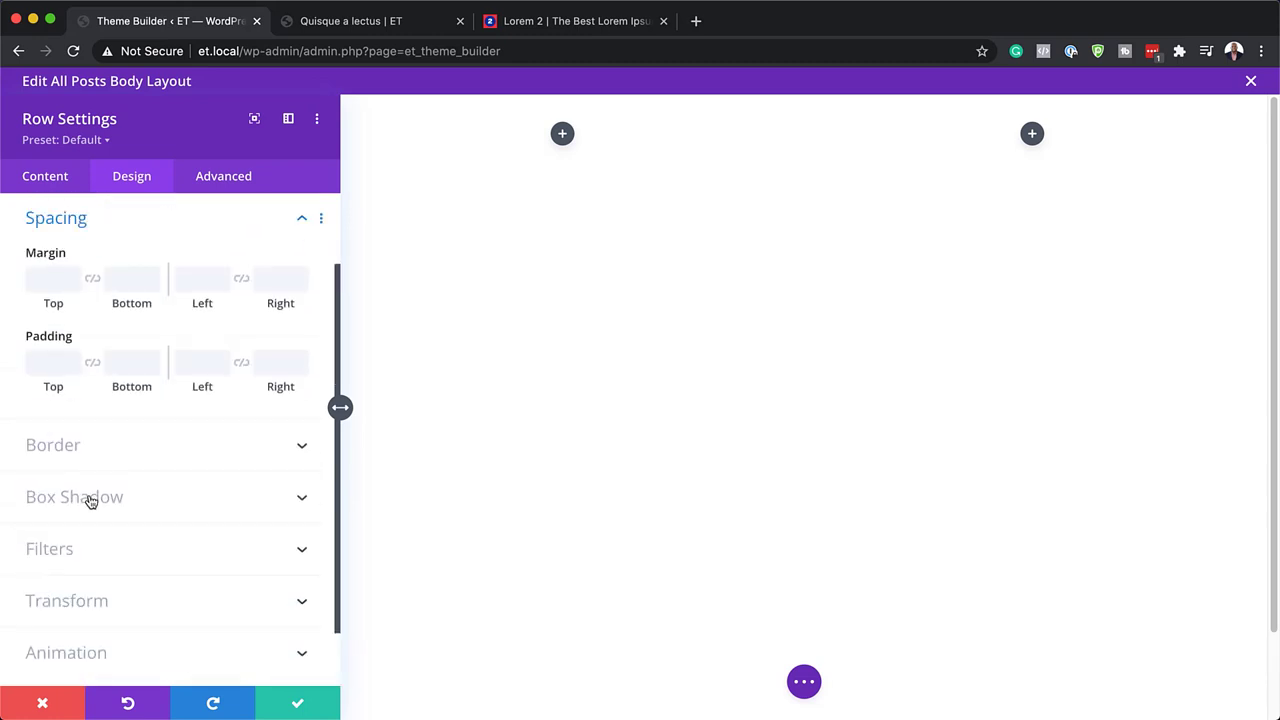
click(46, 350)
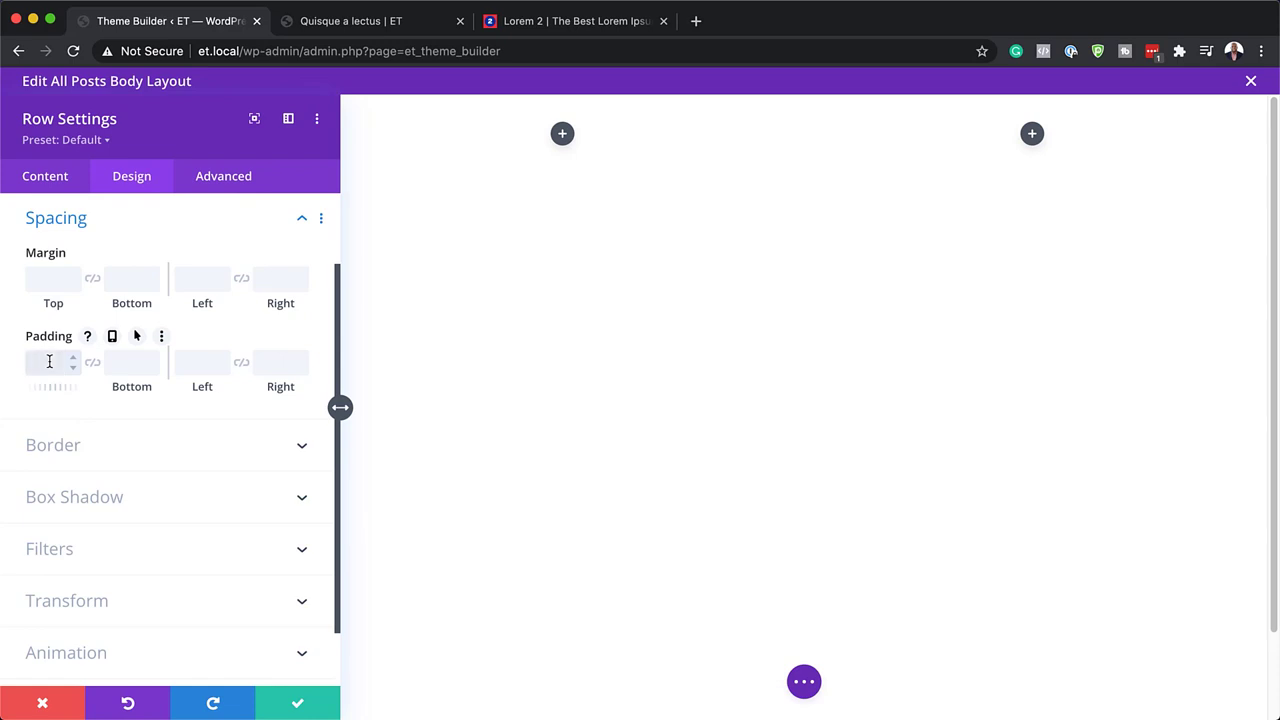
text(0px)
click(92, 362)
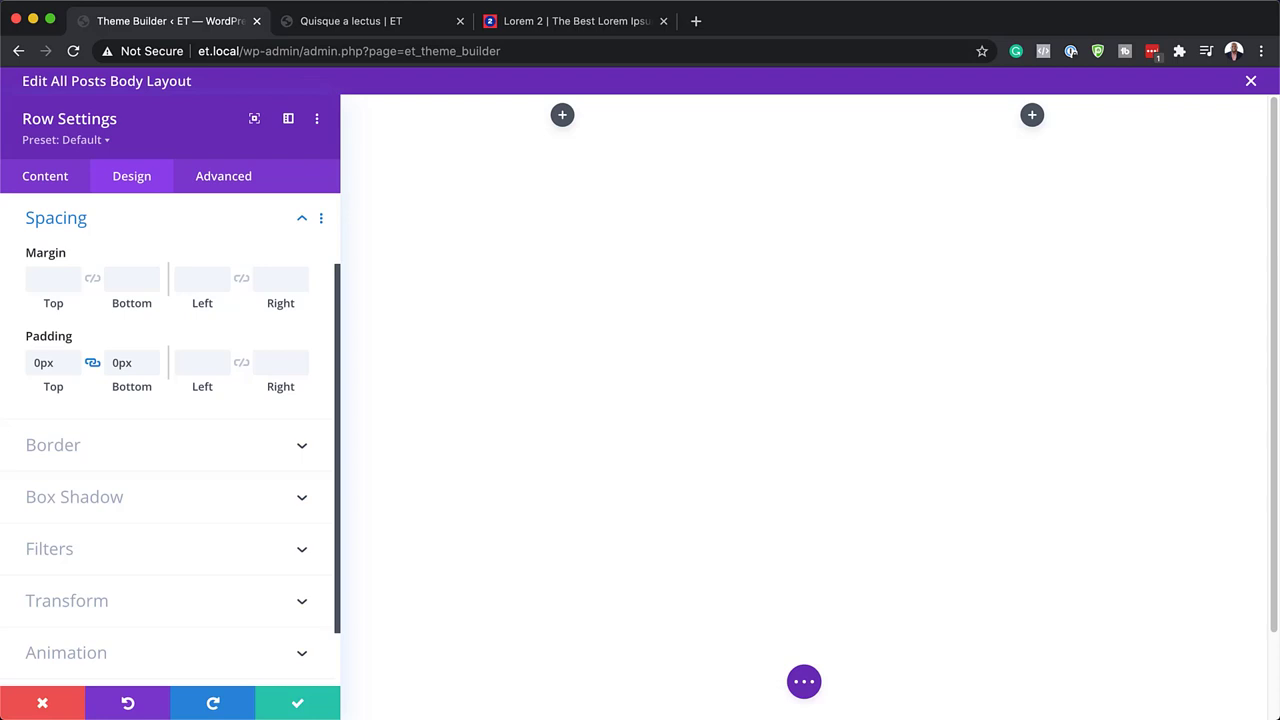
- Set both the horizontal and vertical overflow of the row to Hidden
click(228, 182)
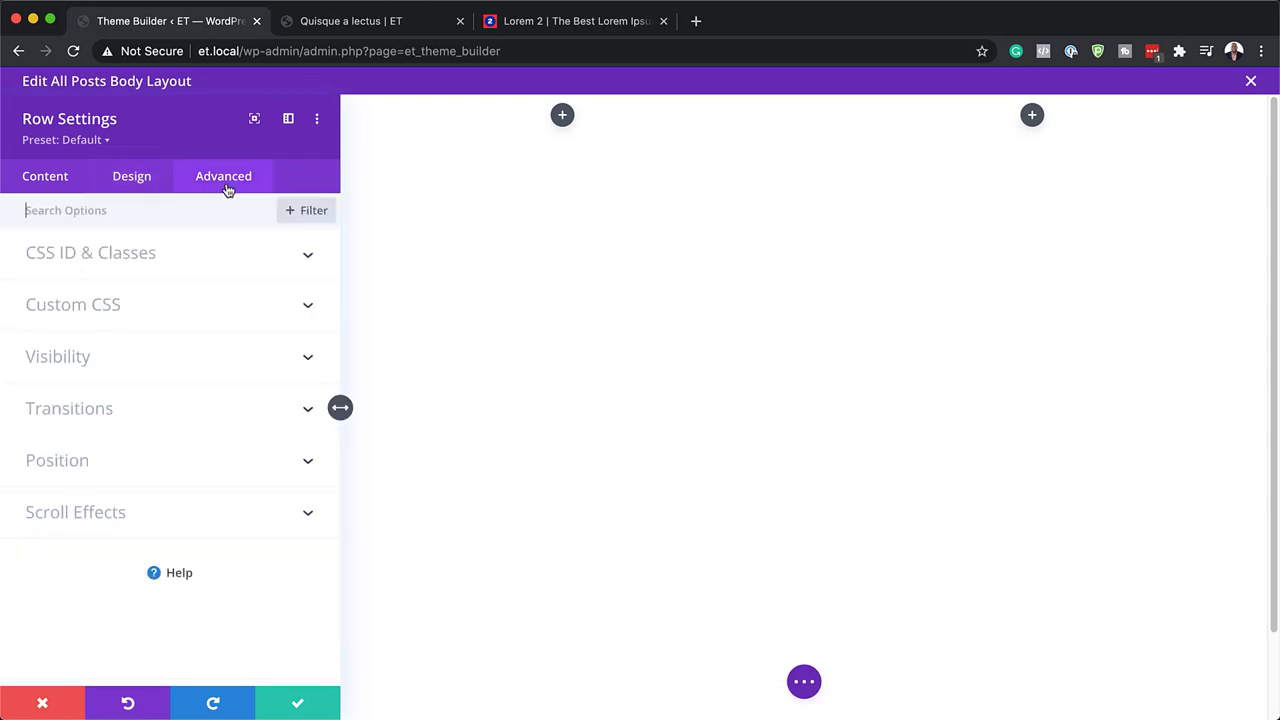
click(107, 364)
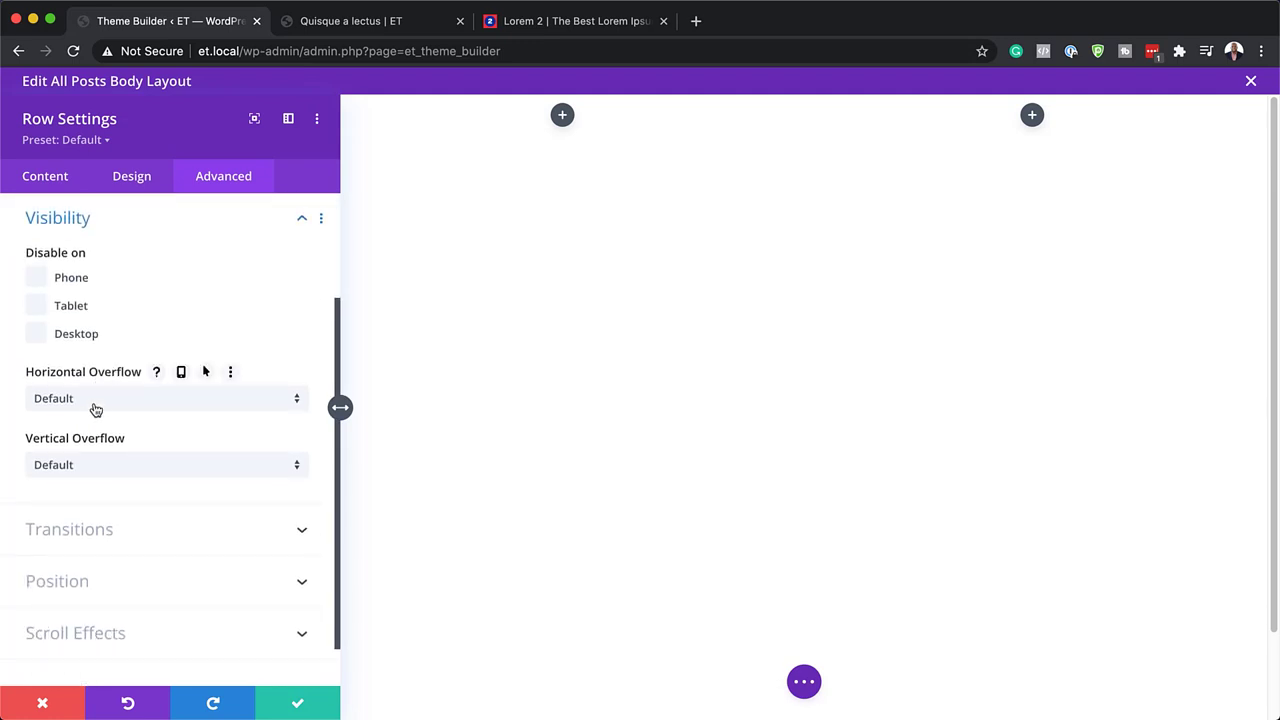
click(97, 404)
click(111, 505)
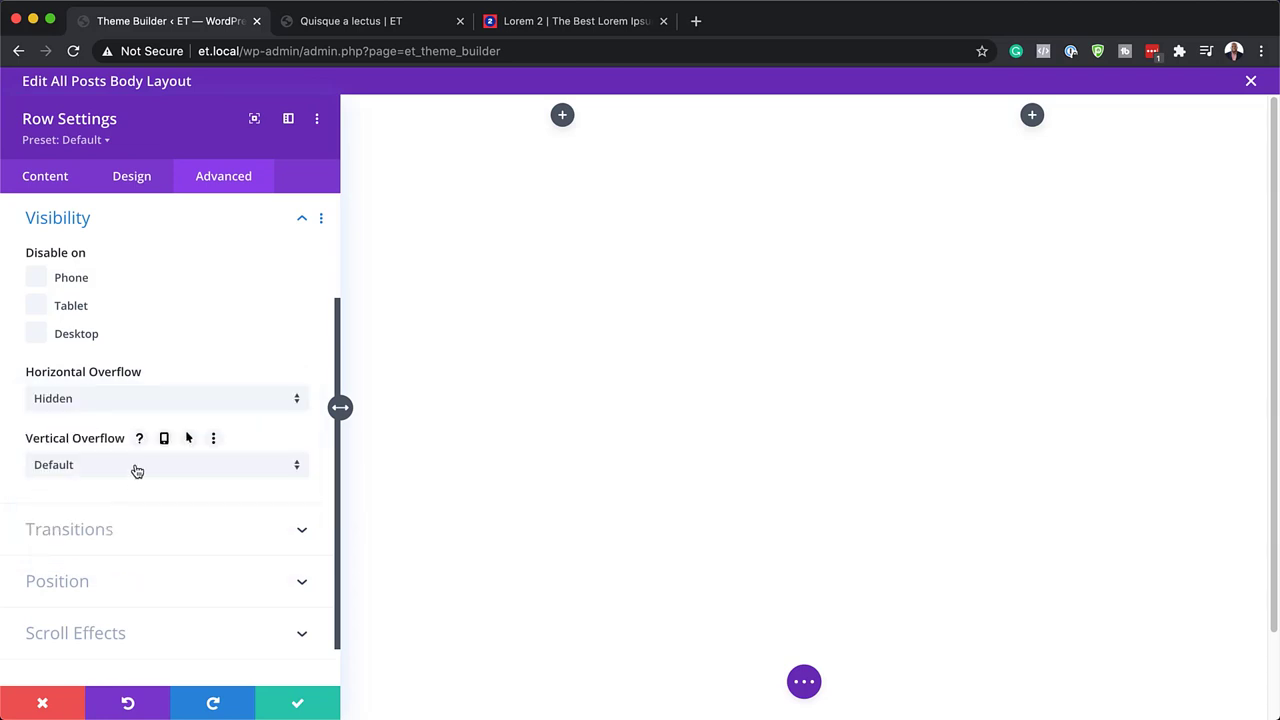
click(137, 468)
click(156, 567)
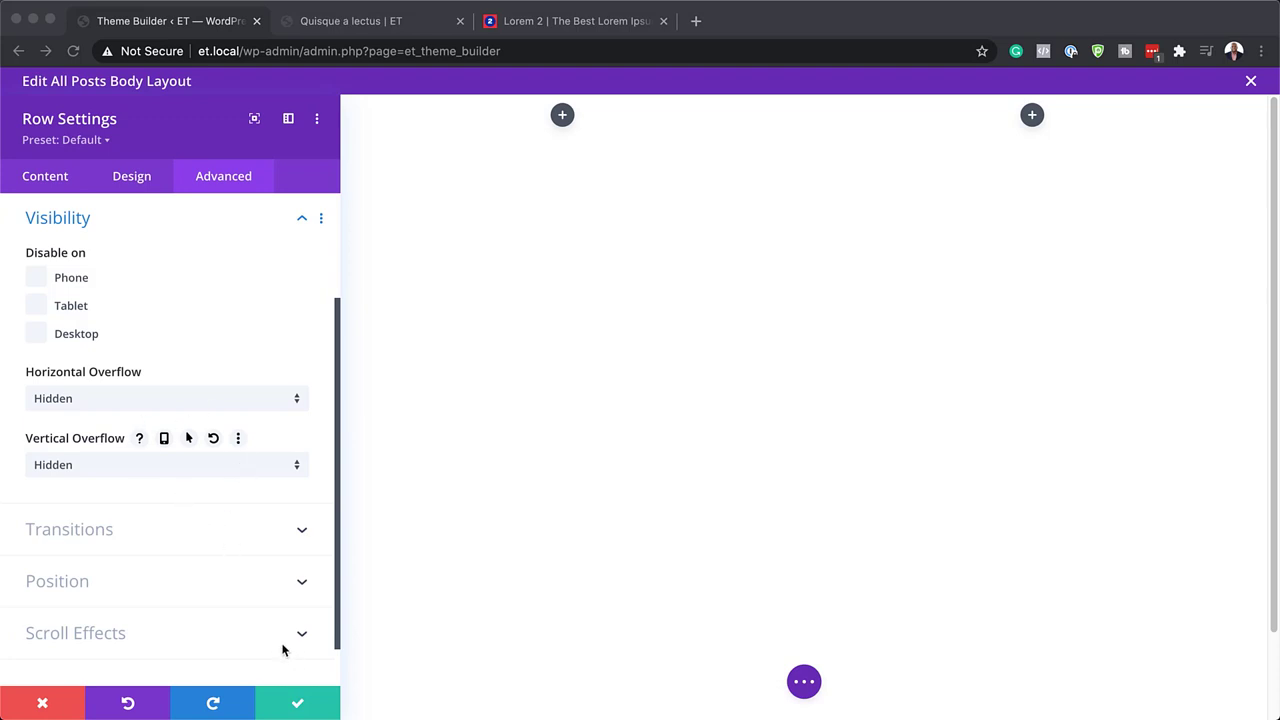
- Open the settings of the row's first column and add a background gradient to it
click(50, 178)
click(50, 178)
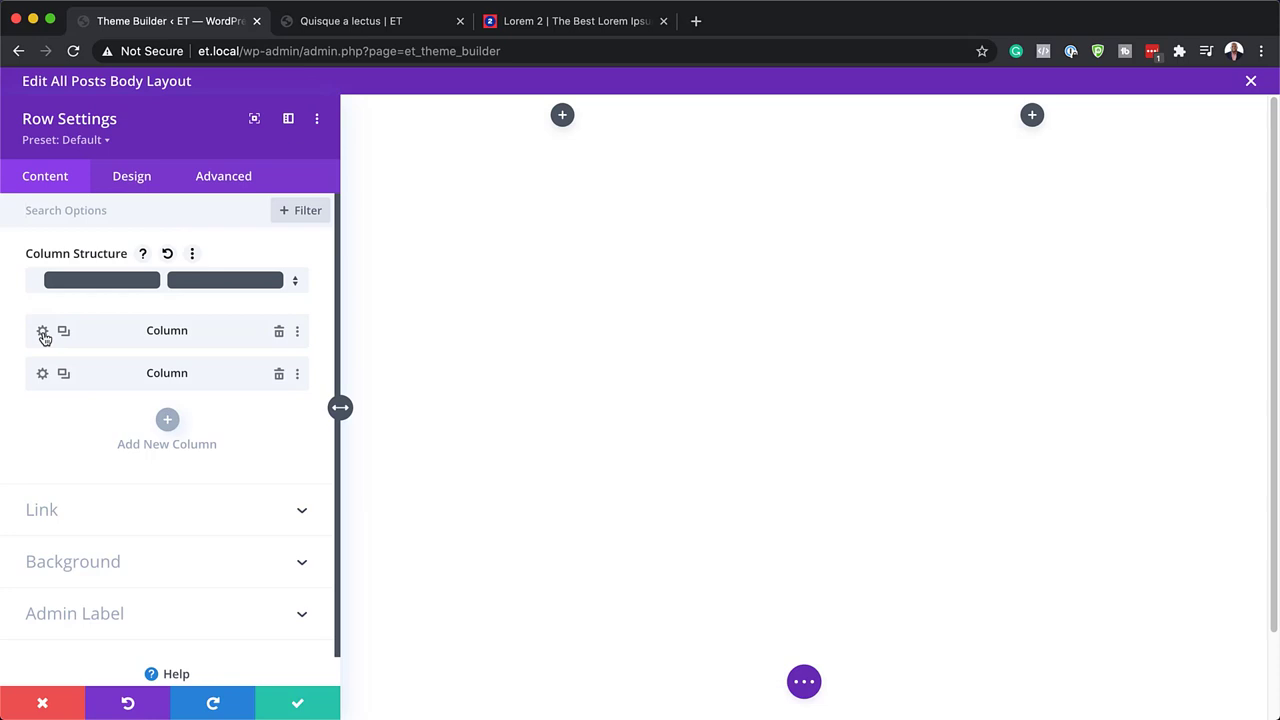
click(43, 333)
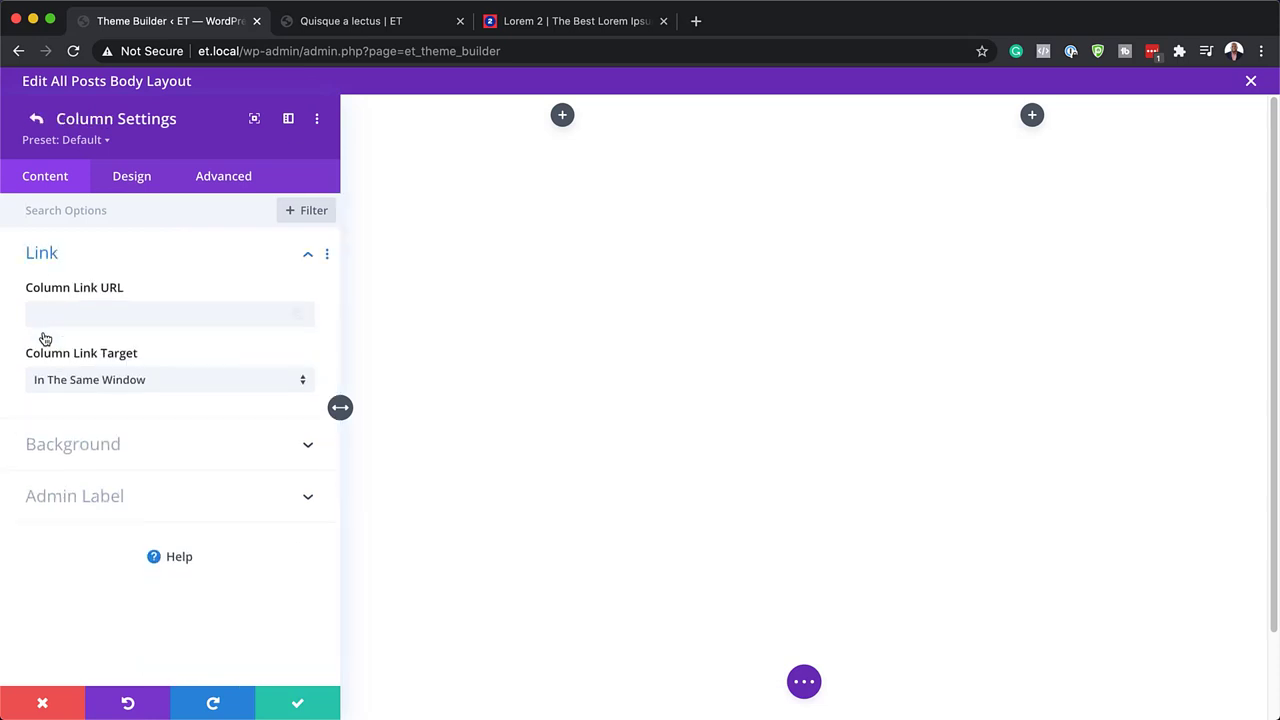
click(77, 450)
click(132, 292)
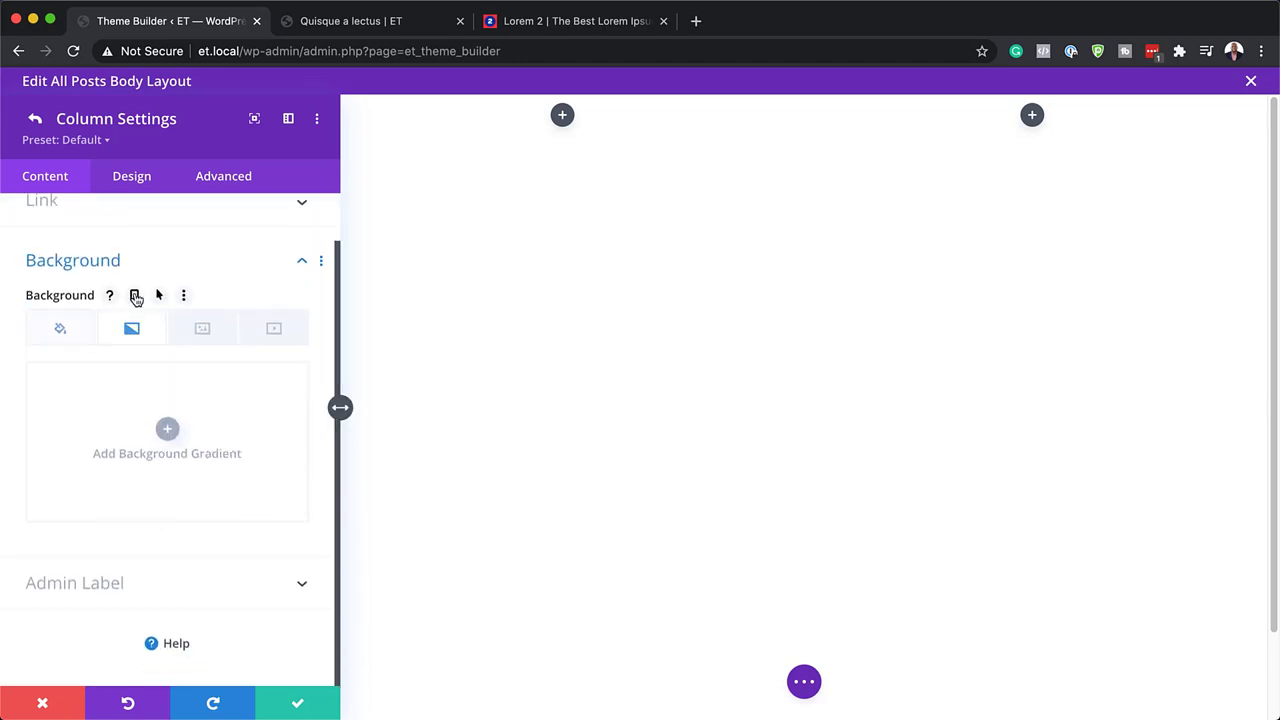
click(168, 431)
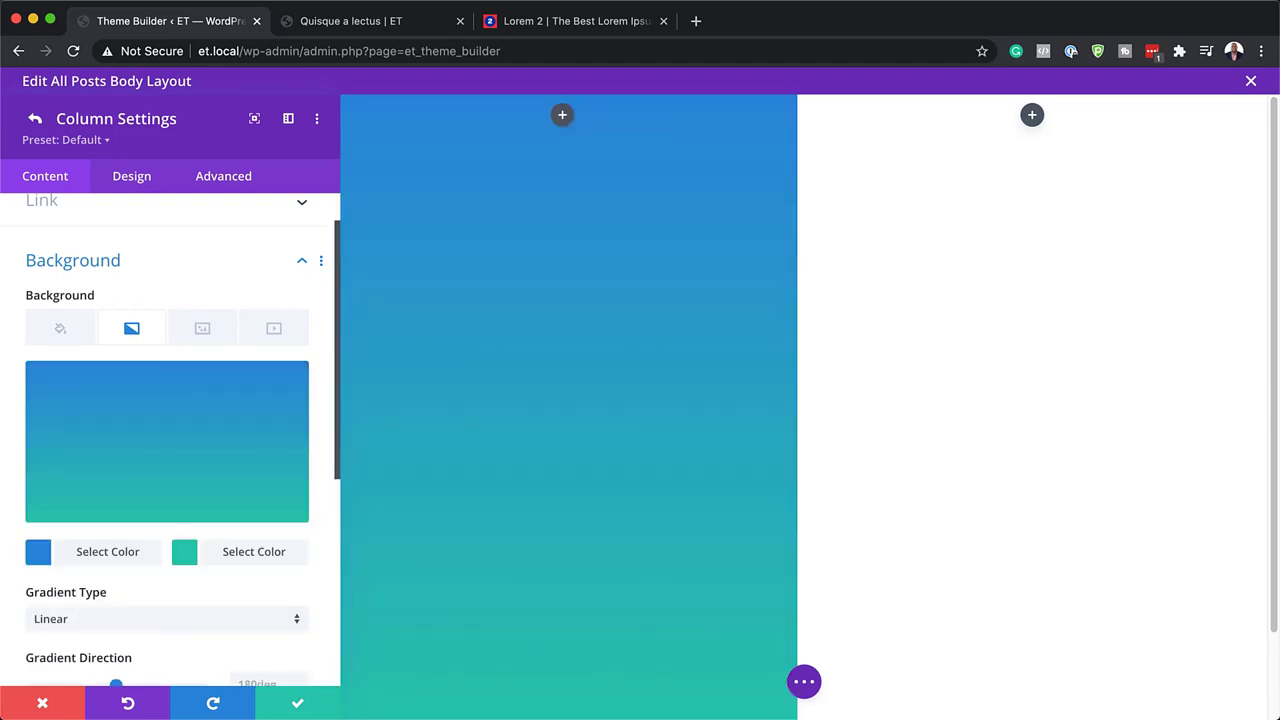
- Set the first color of the column's background gradient to transparent white, rgba(255,255,255,0)
click(38, 551)
drag(288, 388, 288, 407)
drag(290, 428, 288, 411)
drag(72, 382, 131, 415)
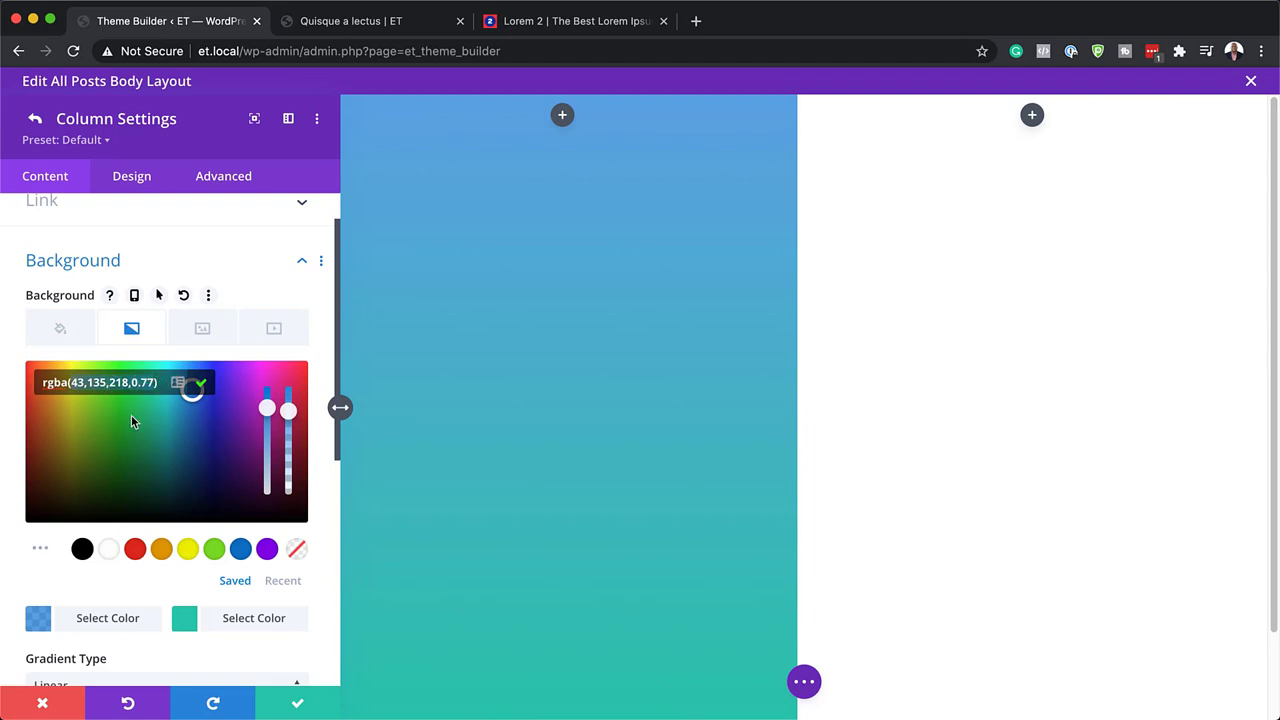
text(255,255,255,0)
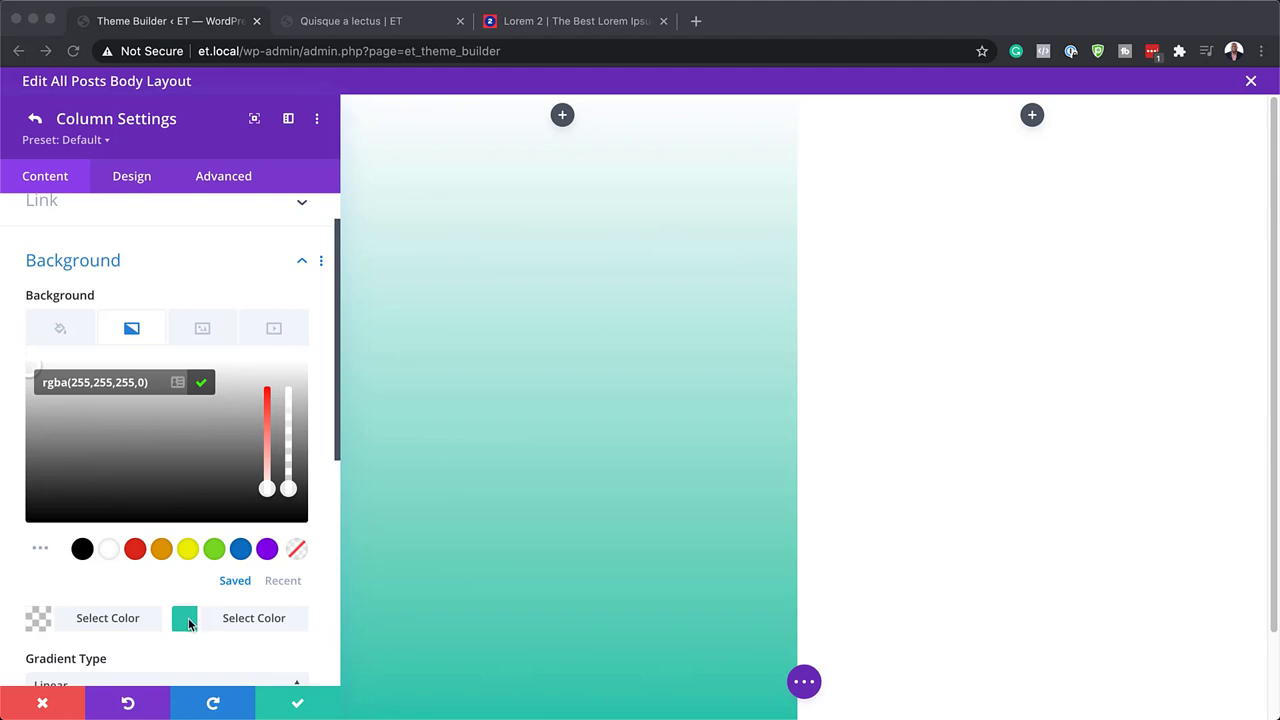
- Set the second color of the column's background gradient to black, #000000
click(188, 617)
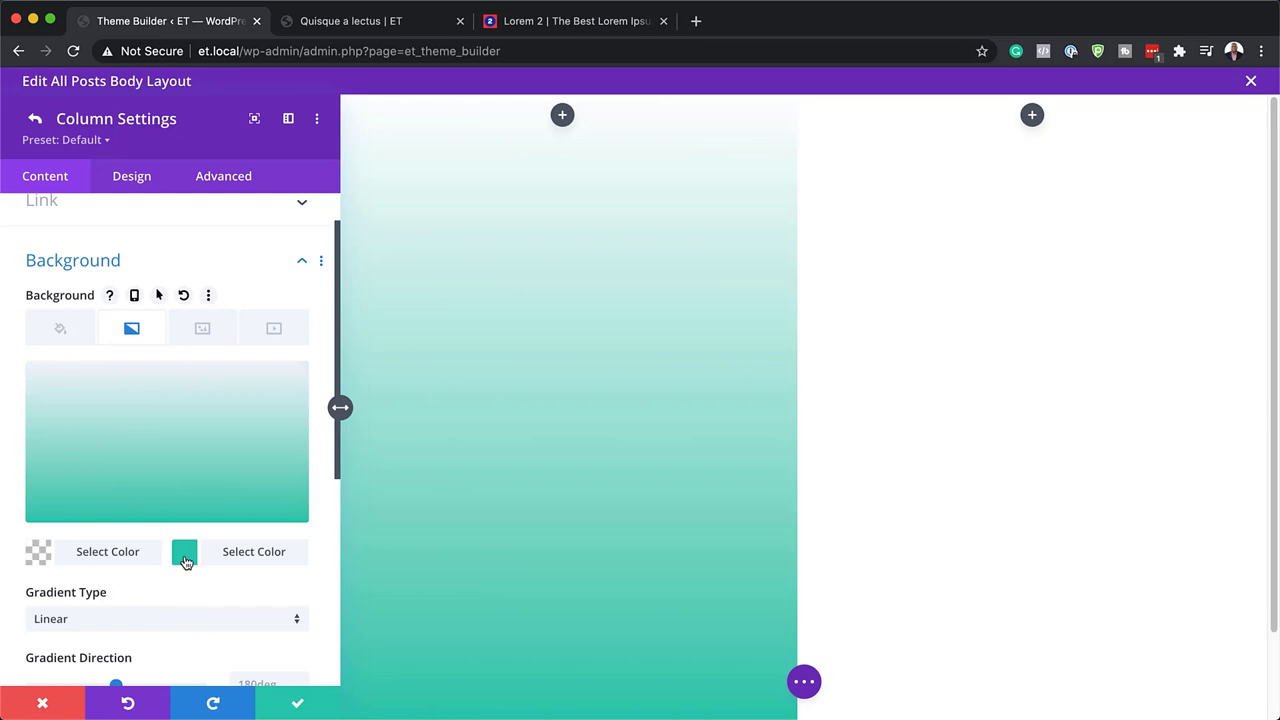
click(174, 443)
click(129, 386)
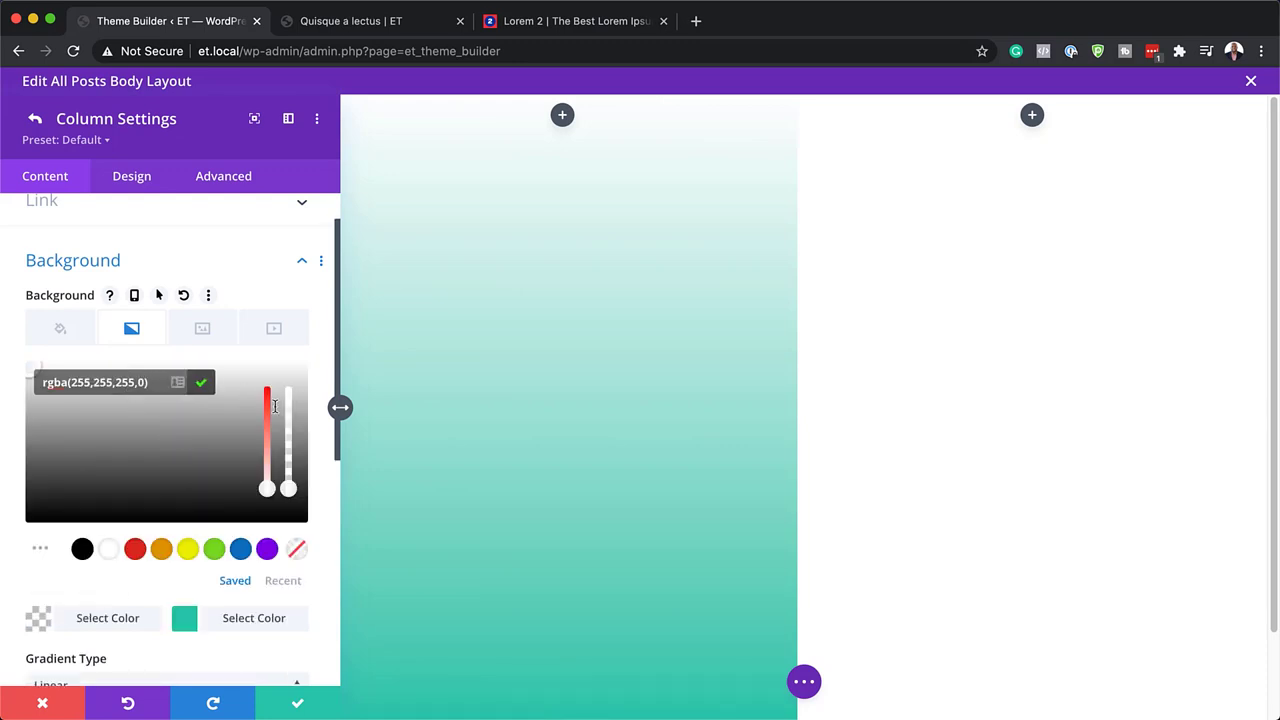
text(#29c4a9)
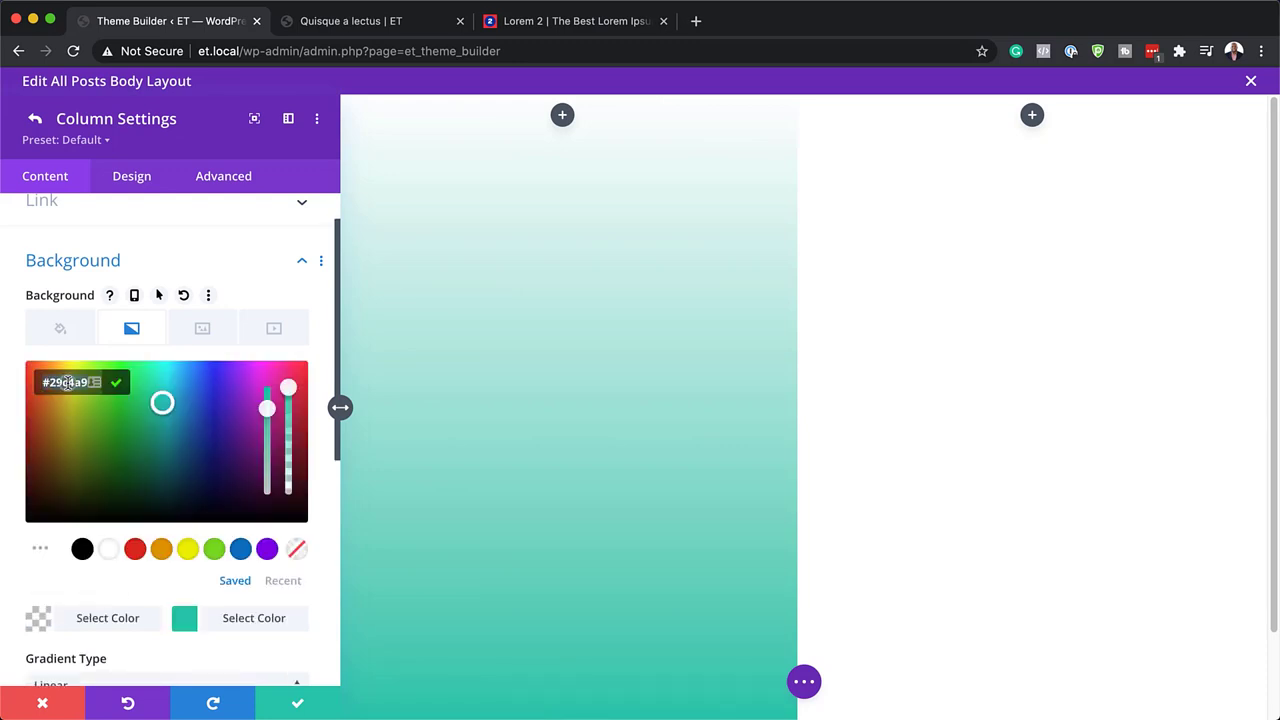
text(#000000)
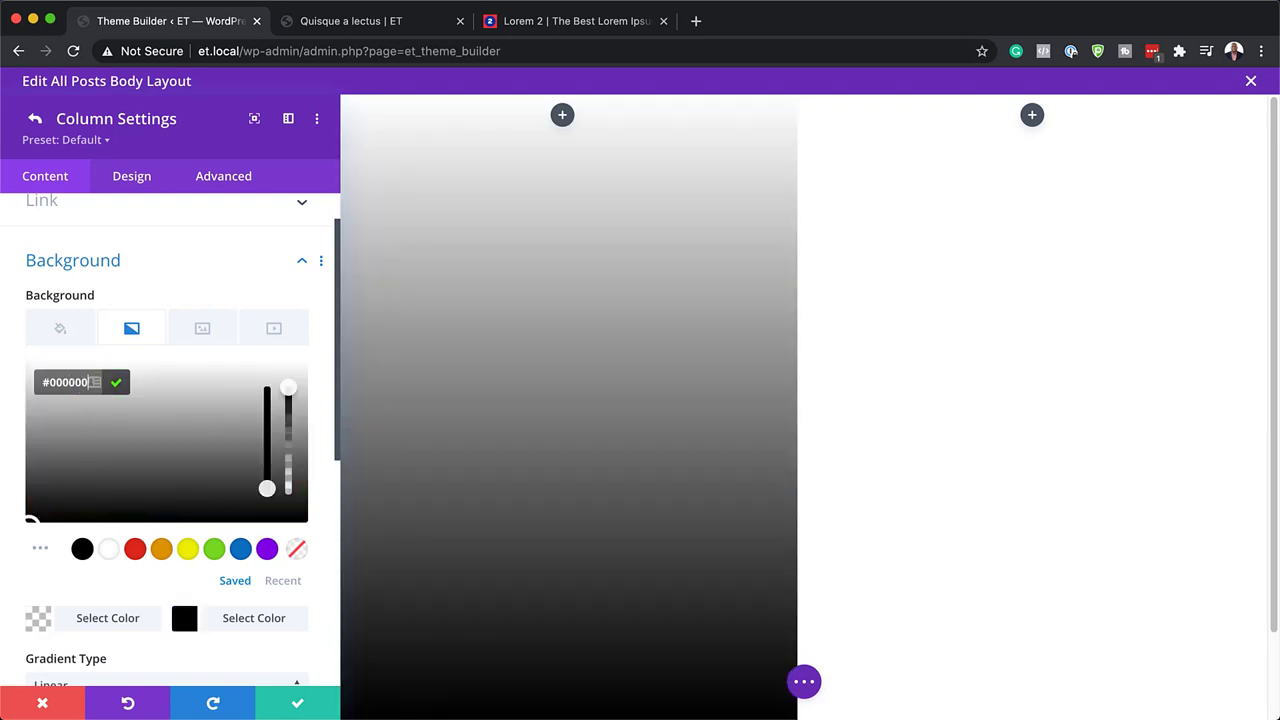
- Enable placing the first column's gradient above its background image
scroll(211, 394, down, 3)
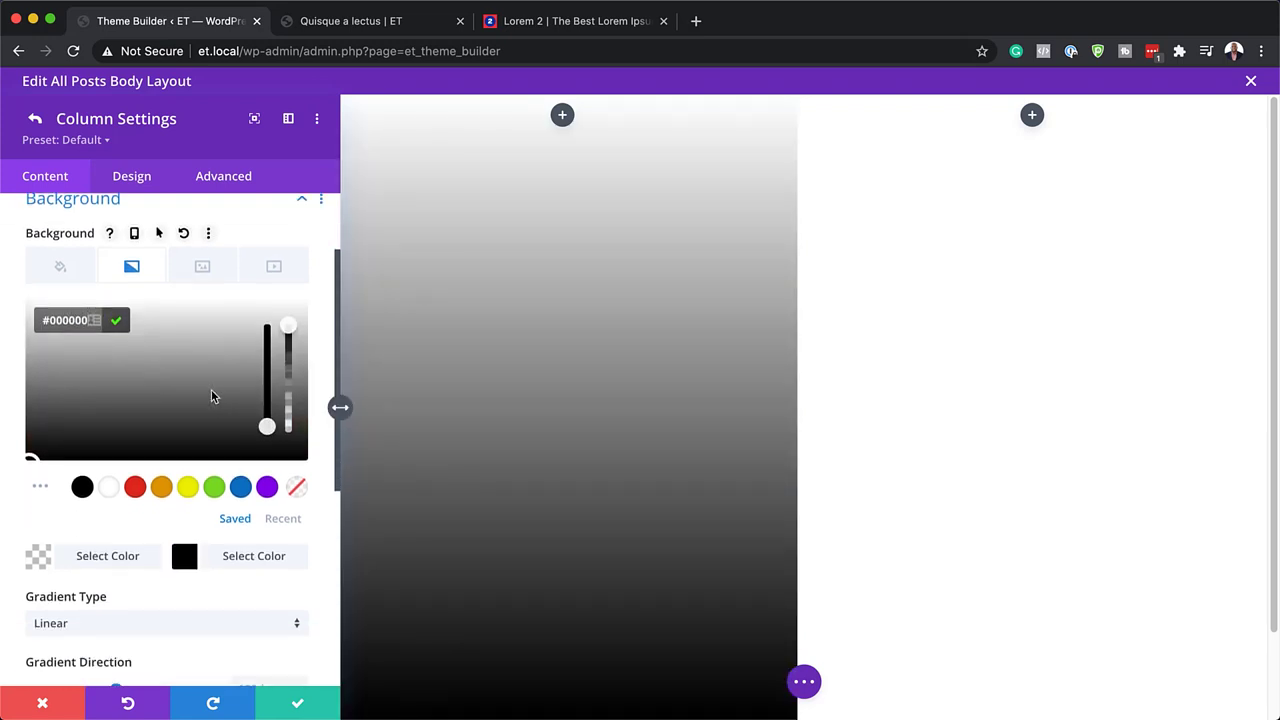
scroll(211, 395, down, 5)
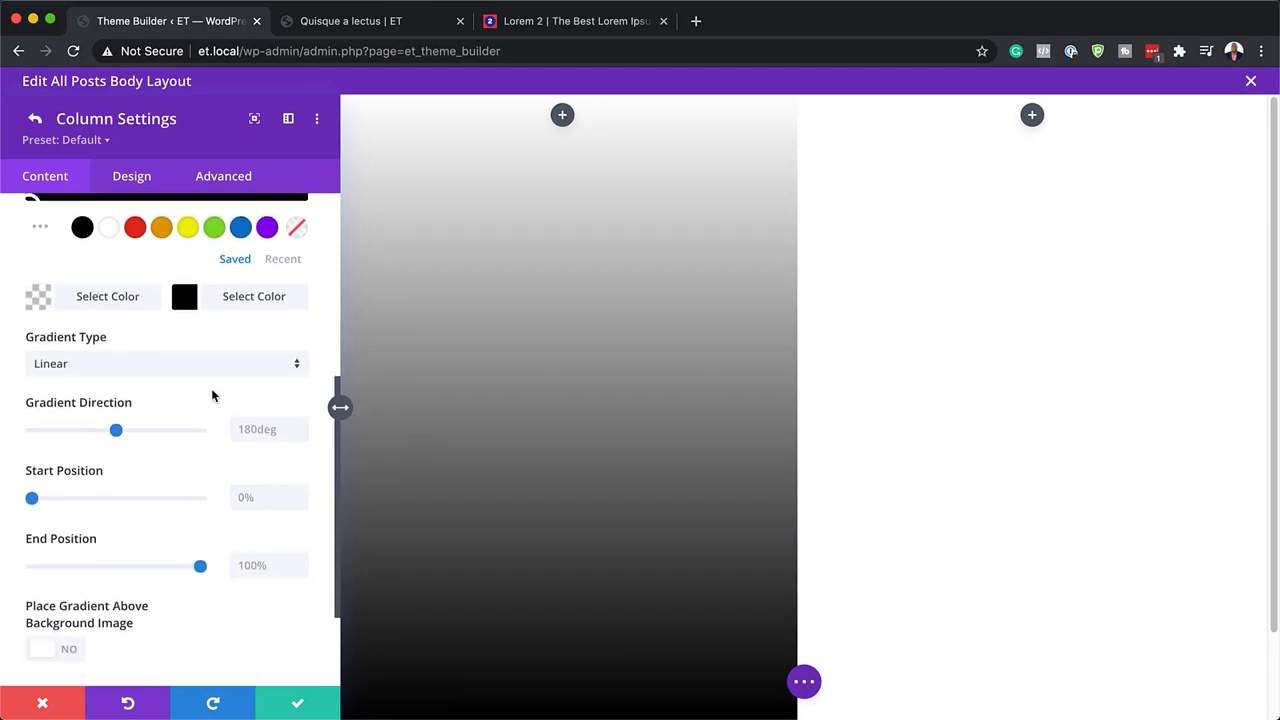
scroll(211, 395, down, 1)
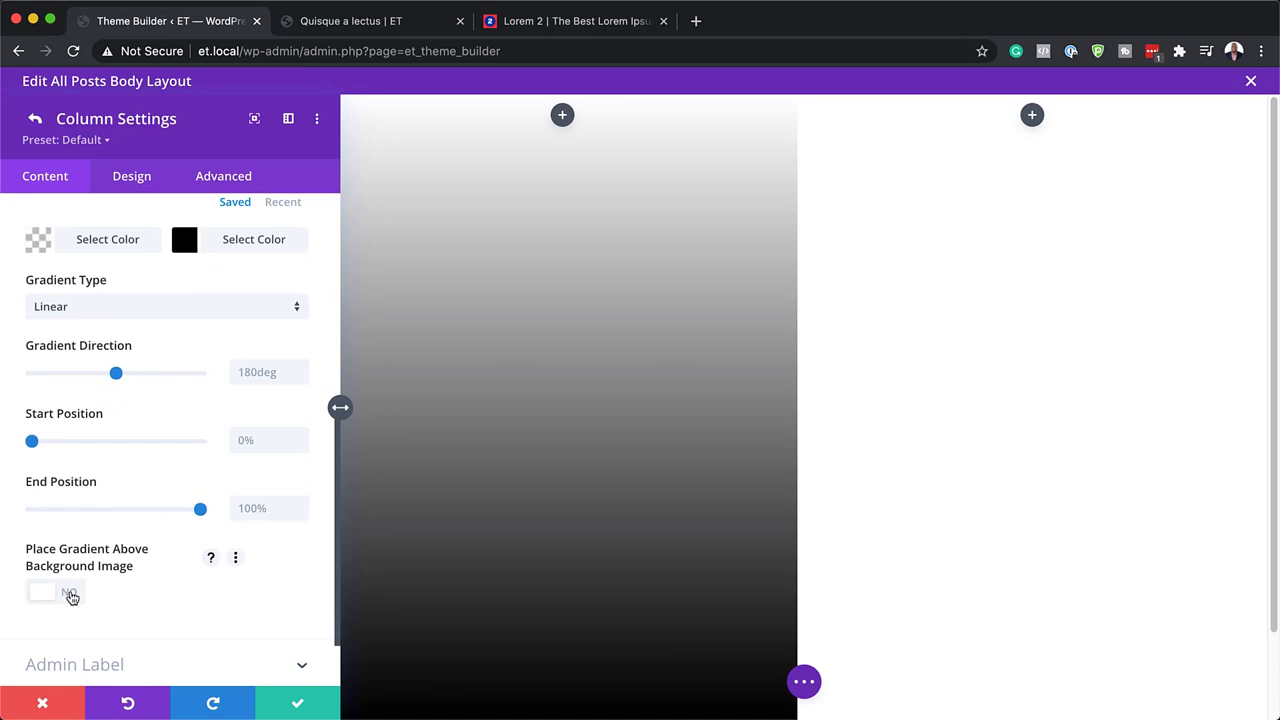
click(71, 596)
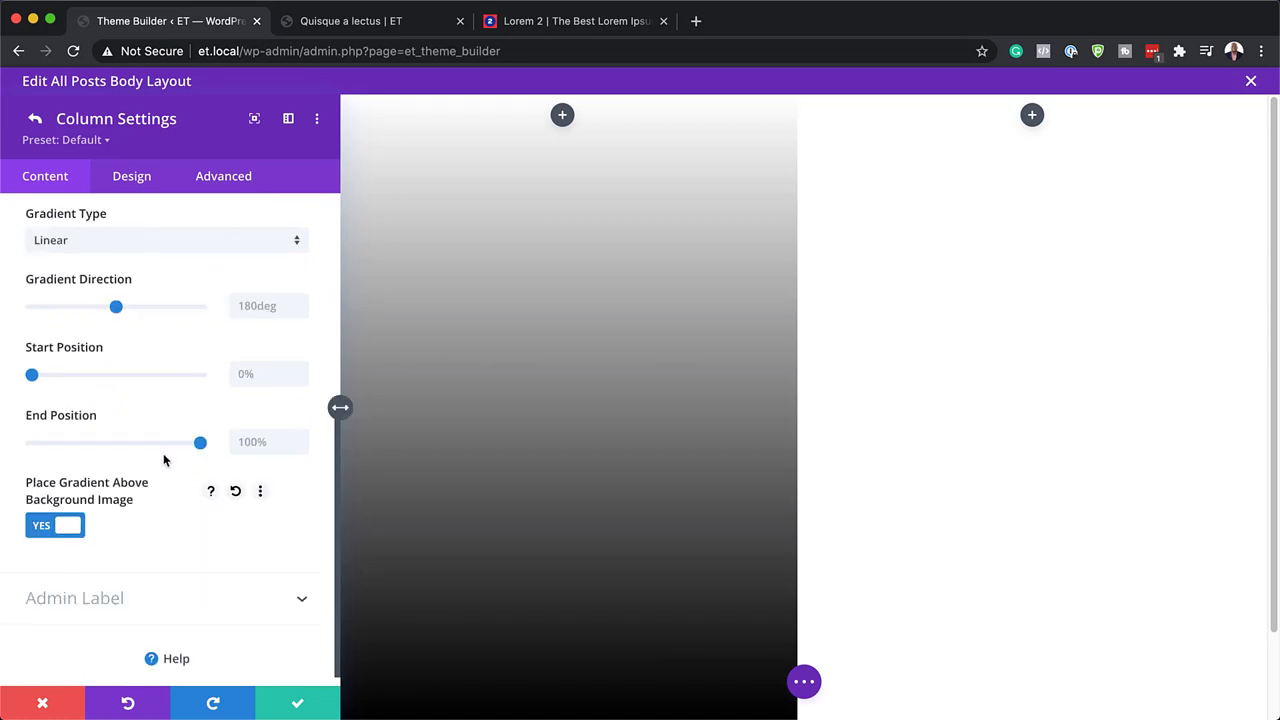
- Use the post's Featured Image as dynamic content for the first column's background image
scroll(164, 460, up, 4)
scroll(164, 462, up, 5)
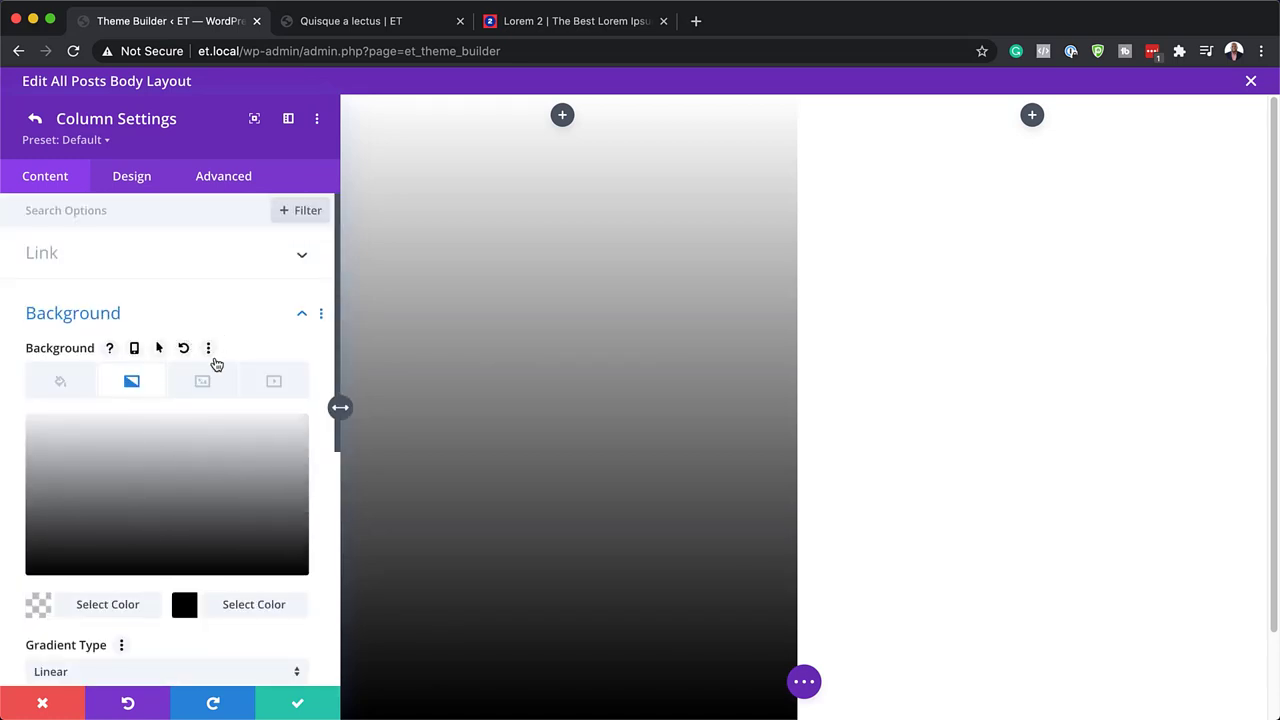
click(205, 388)
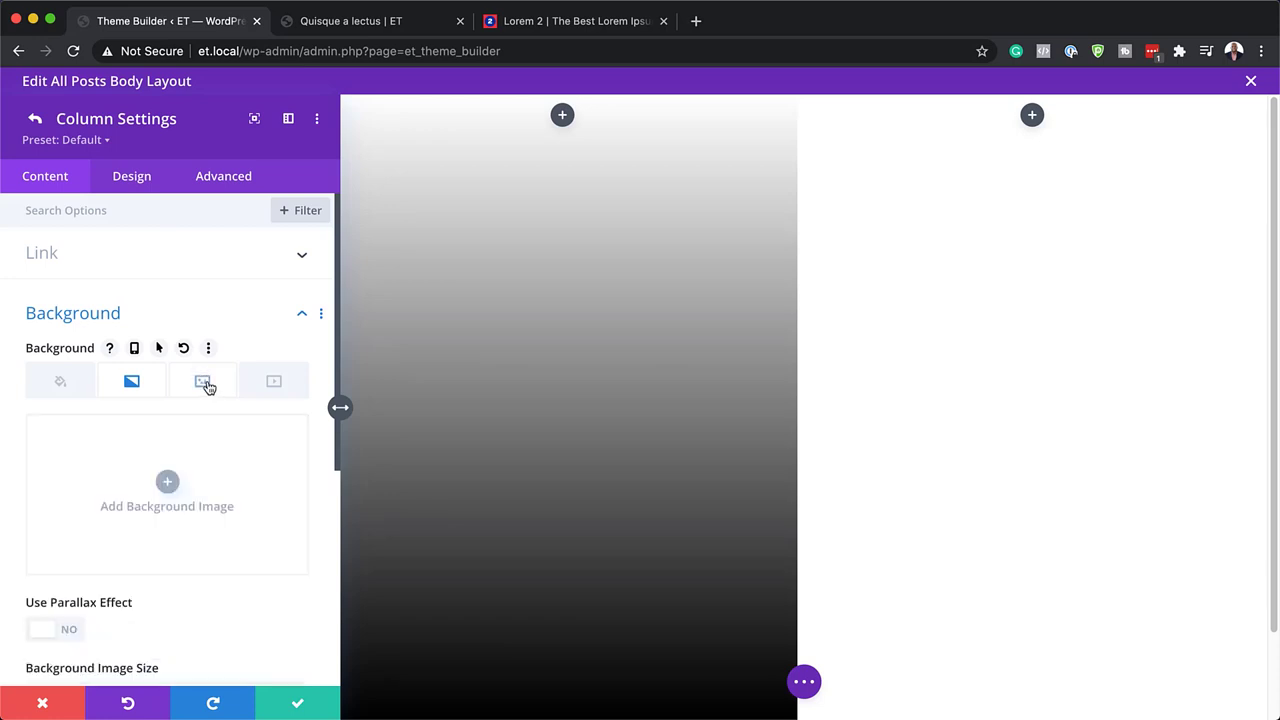
mouse_move(234, 503)
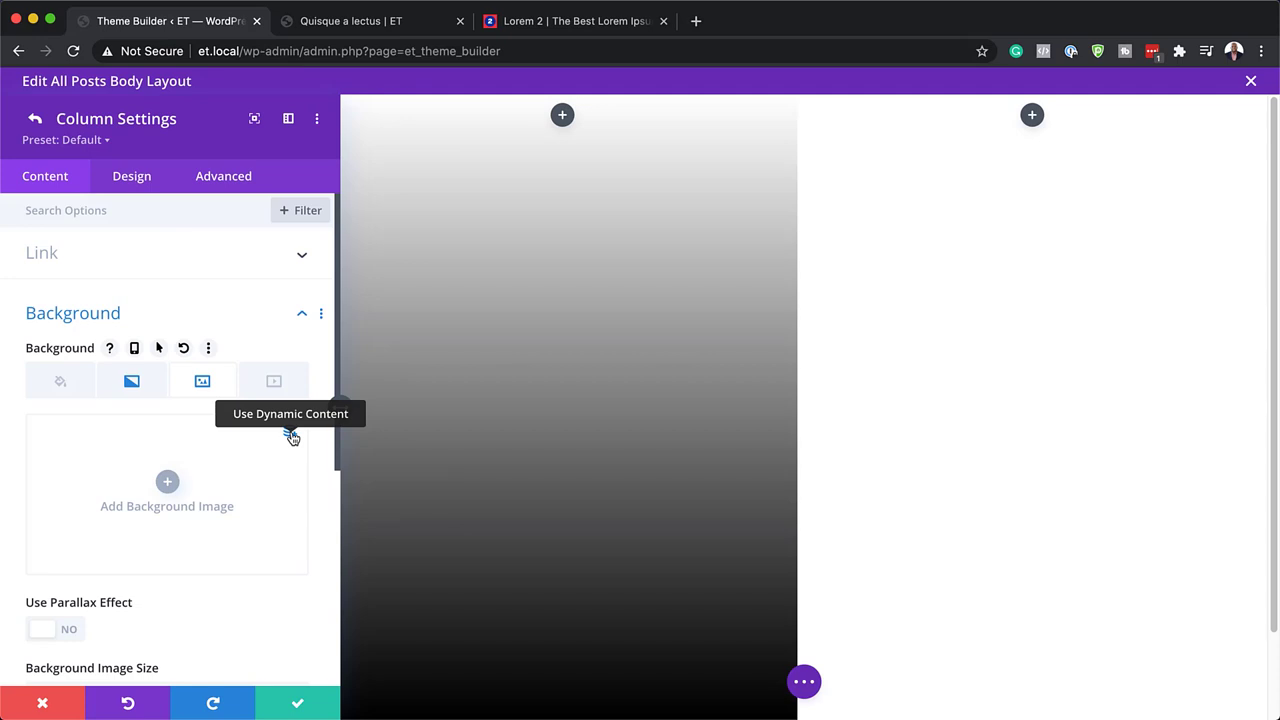
click(290, 434)
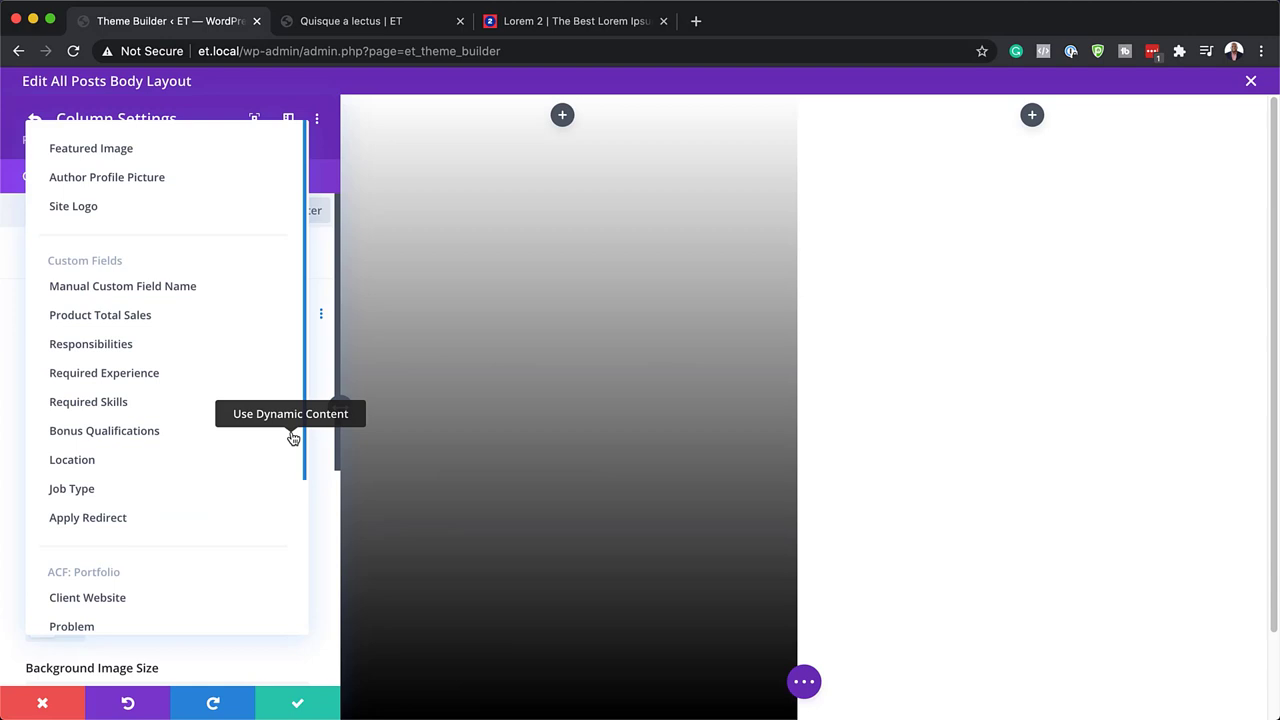
click(129, 149)
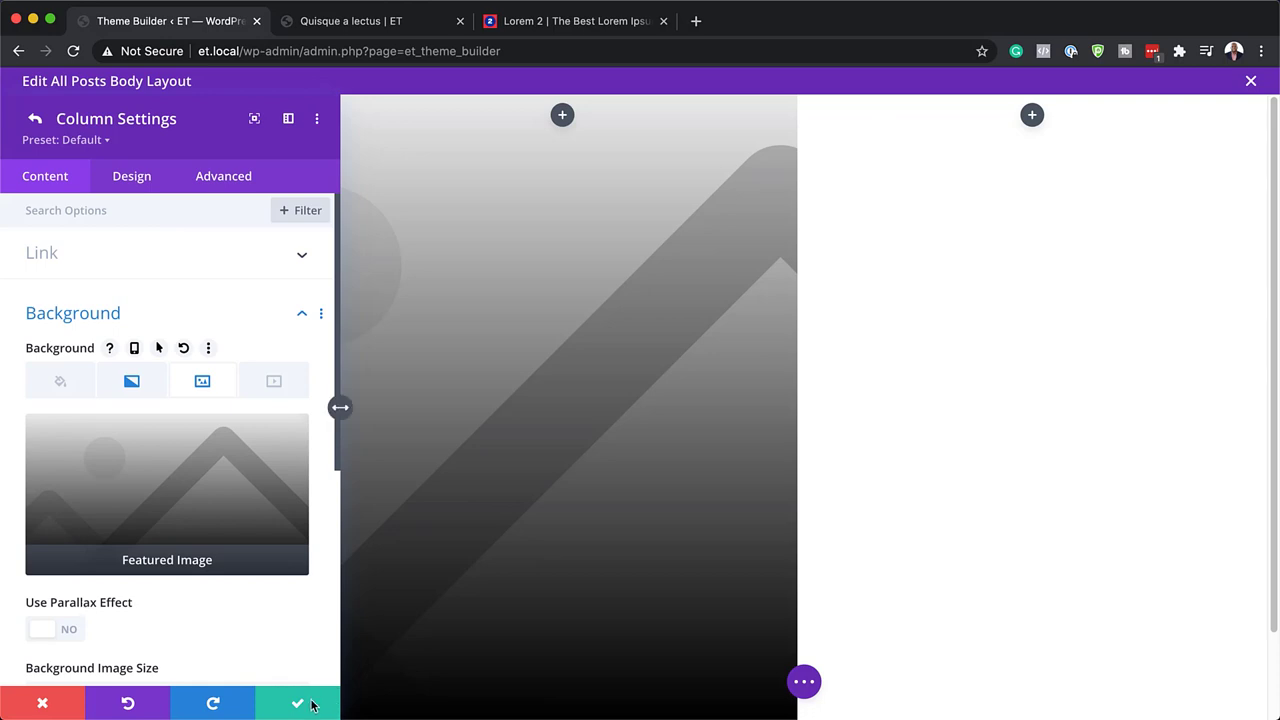
- Give the row's second column 8% padding on all four sides, linking top with bottom and left with right
click(35, 119)
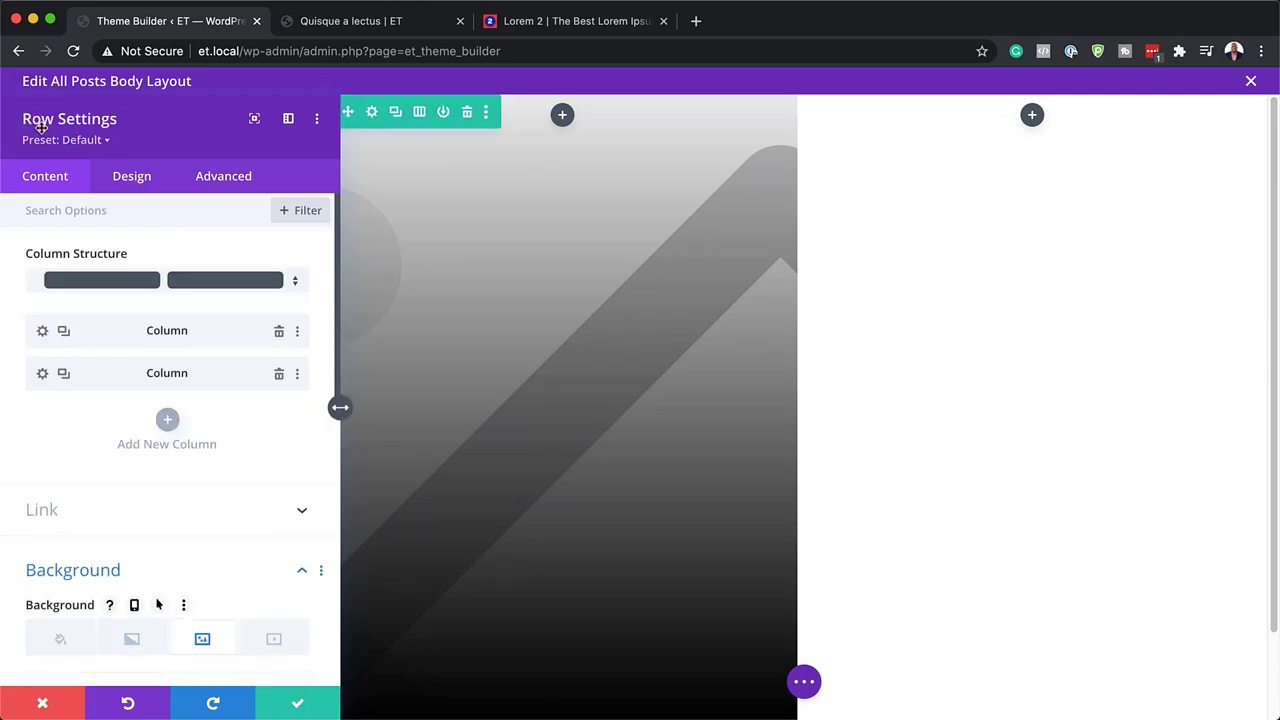
click(43, 375)
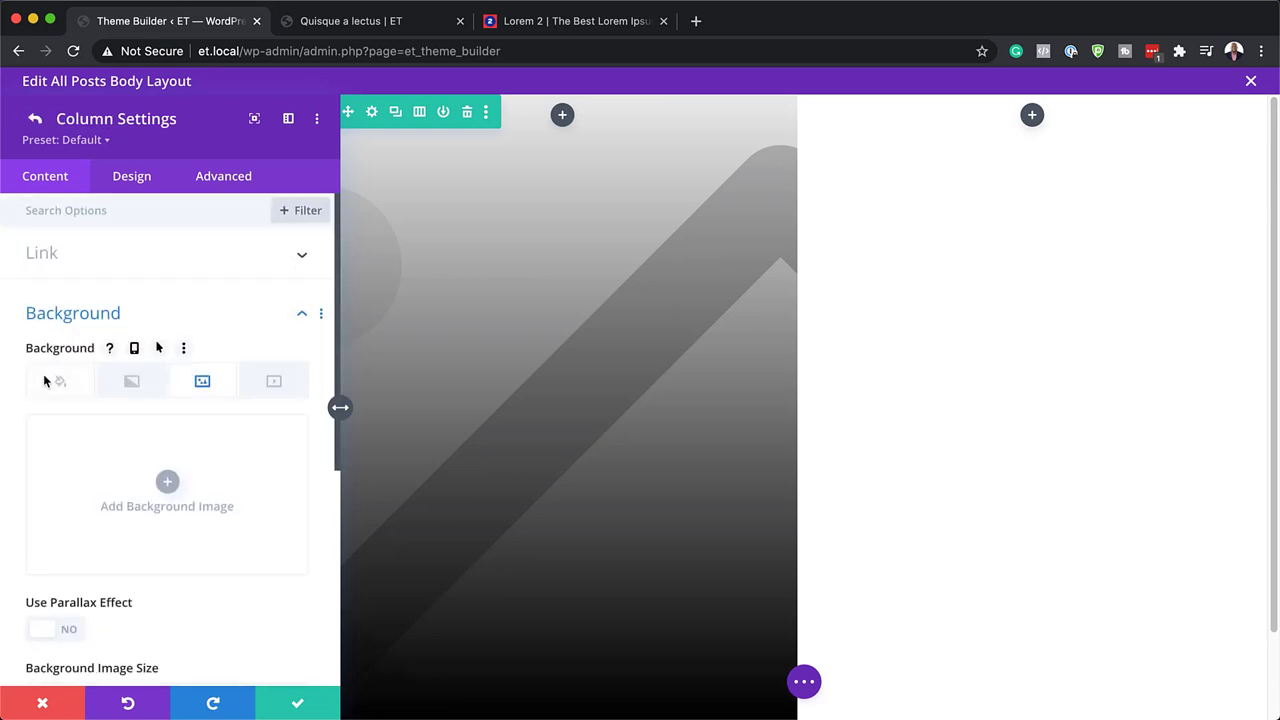
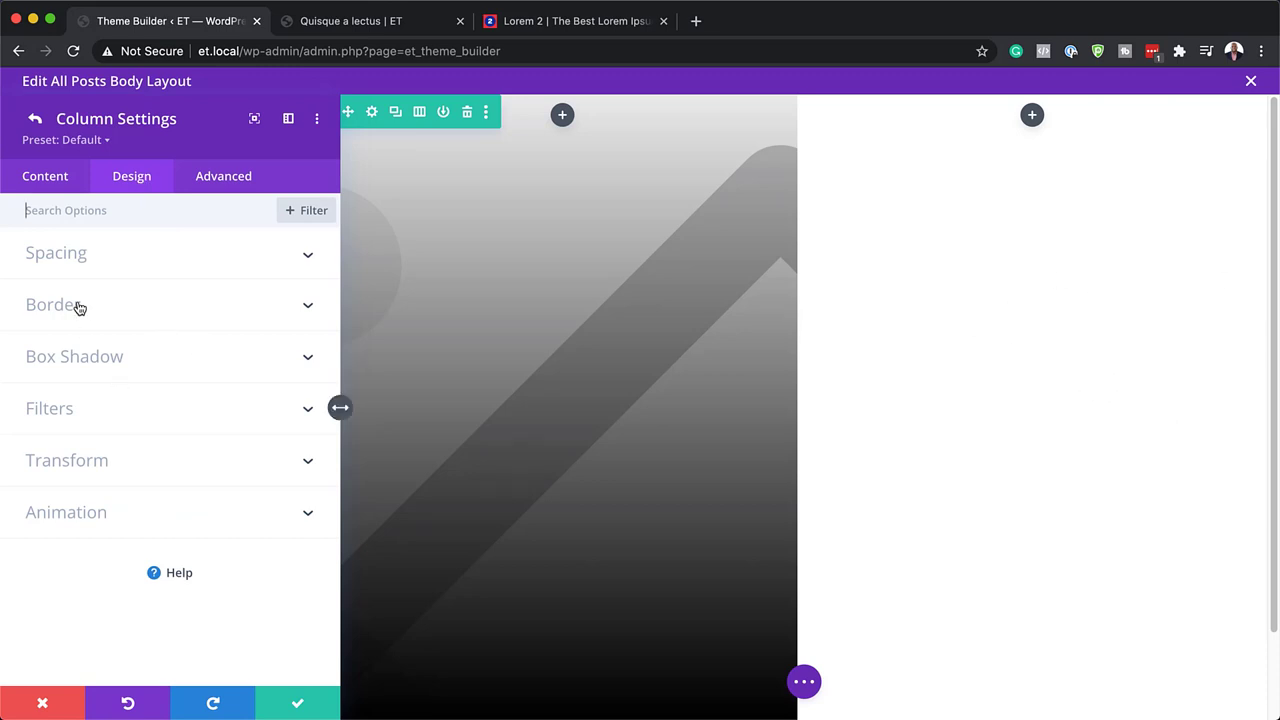
click(78, 258)
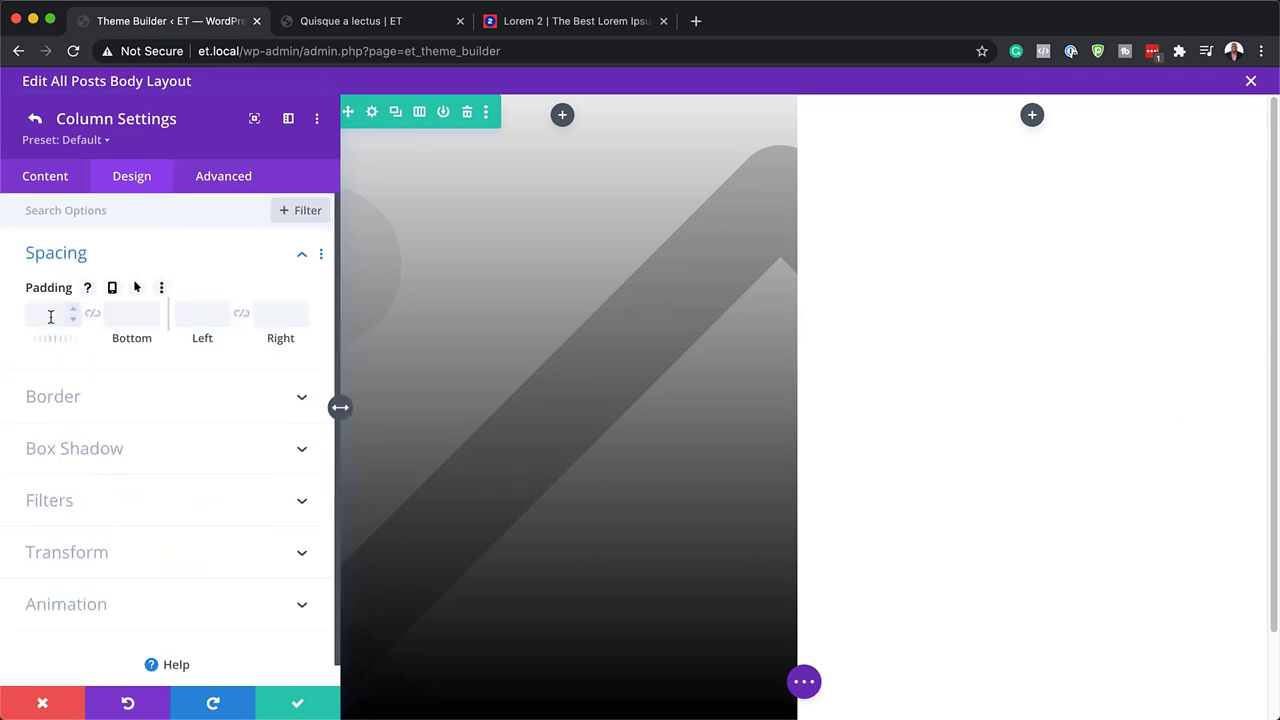
click(43, 322)
text(8%)
click(91, 314)
click(185, 313)
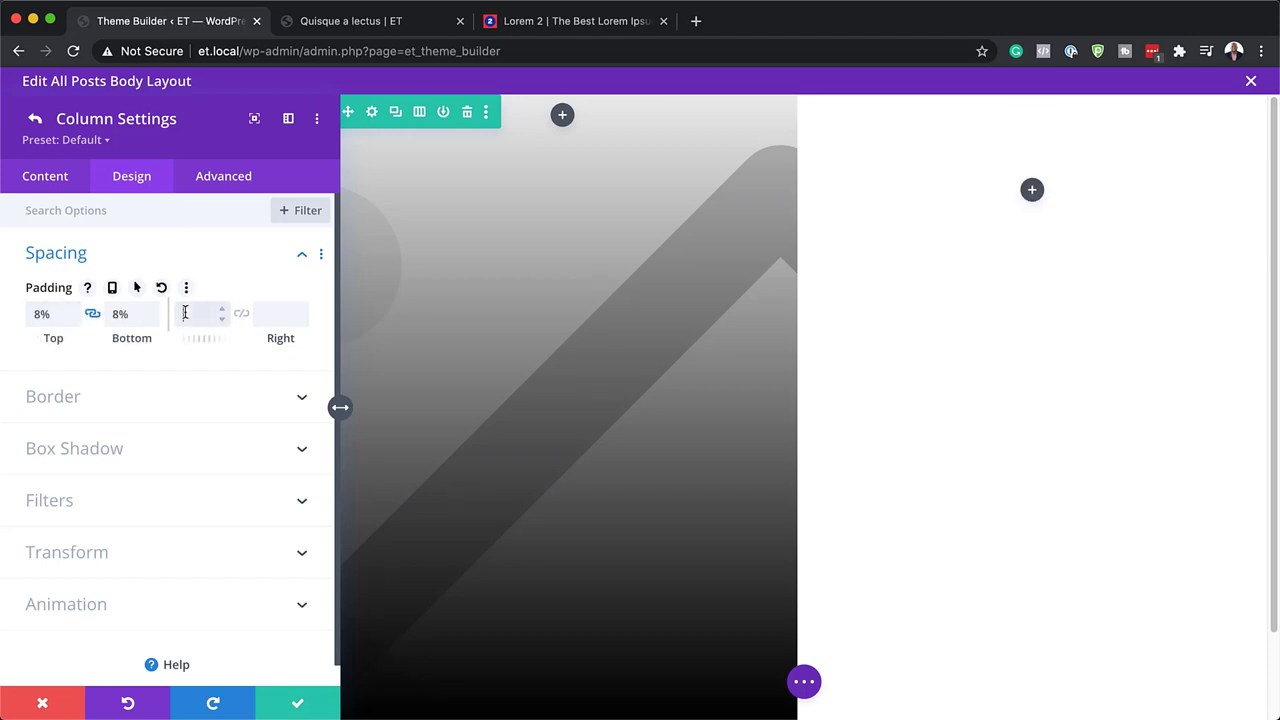
text(8%)
click(241, 313)
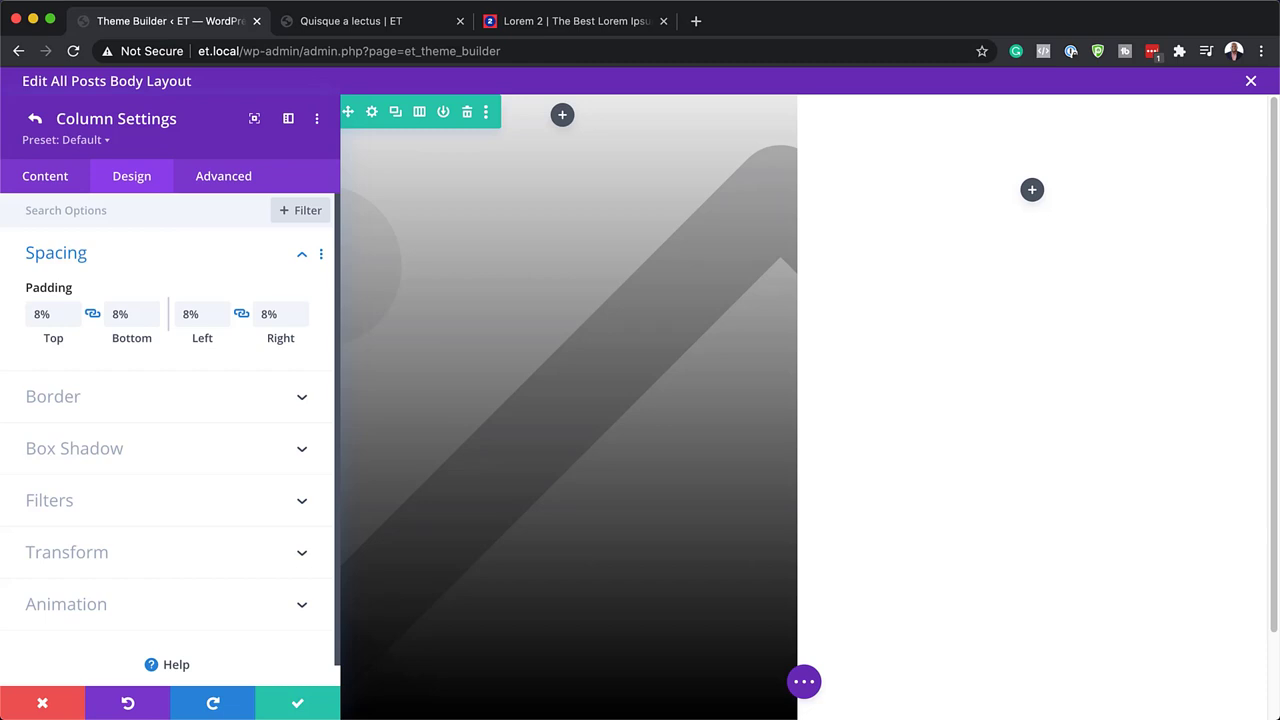
- Set the second column's vertical overflow to Scroll and save the column and row settings
click(224, 177)
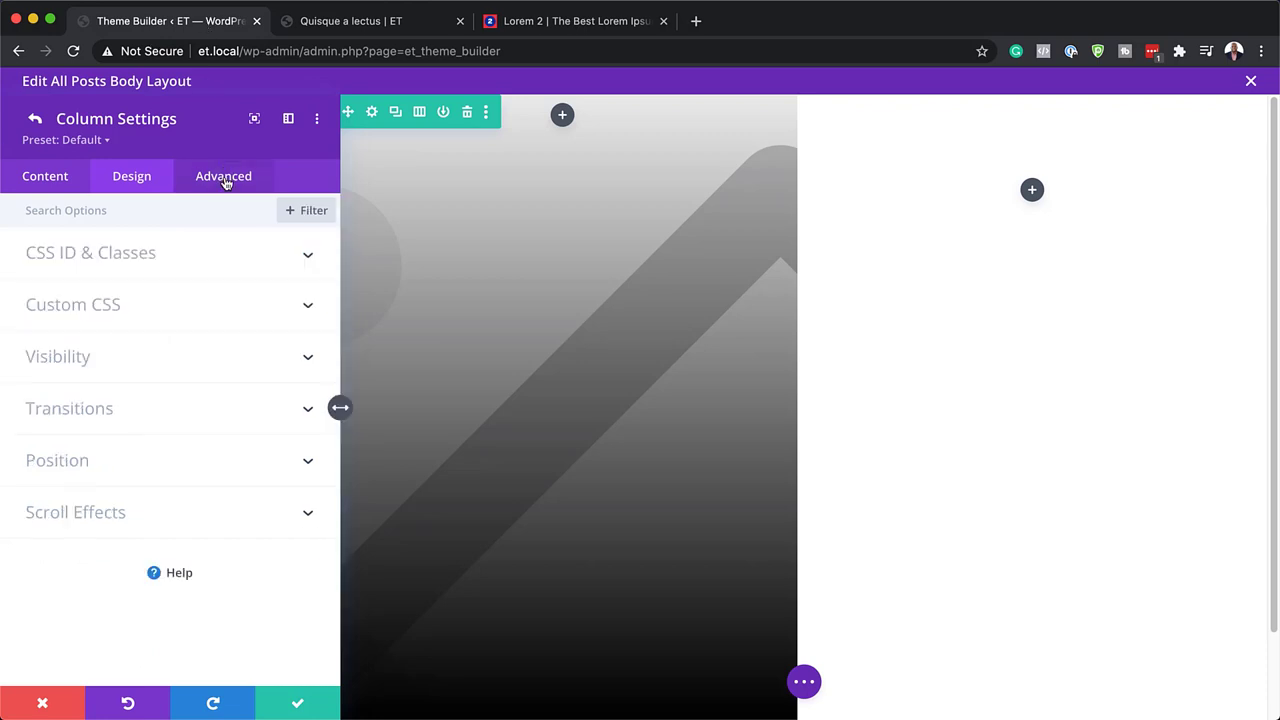
click(106, 357)
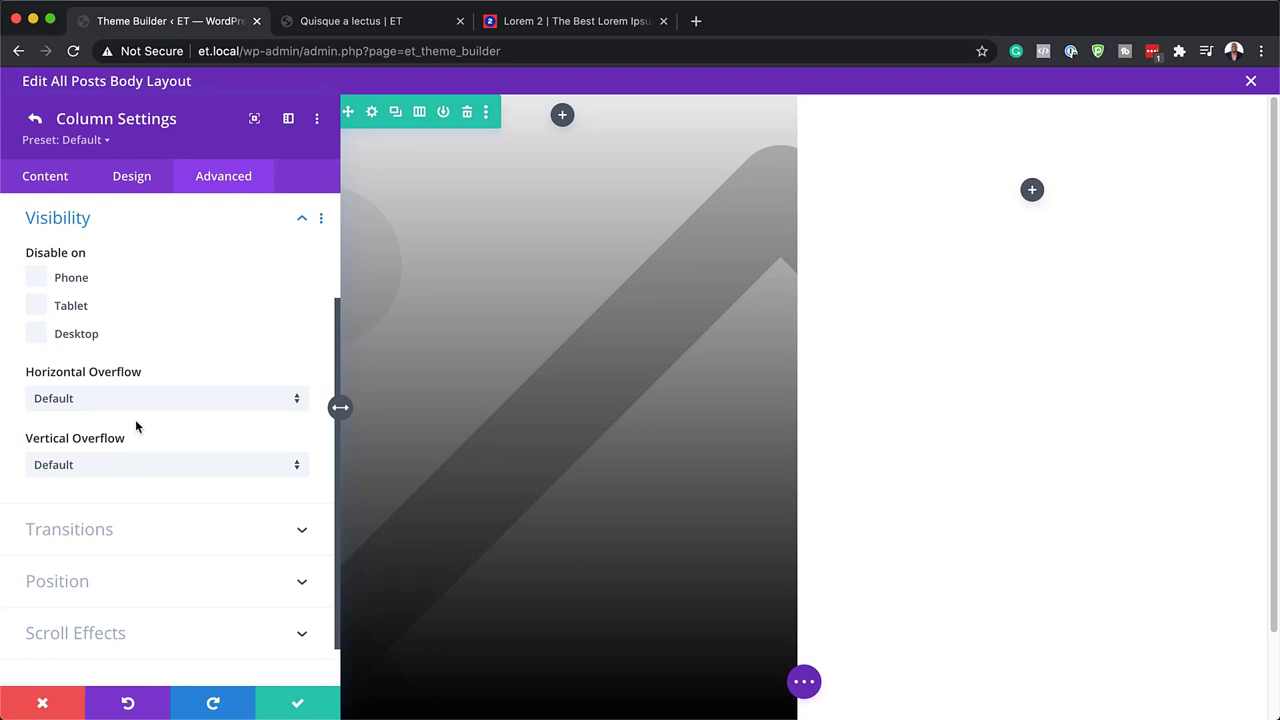
click(117, 466)
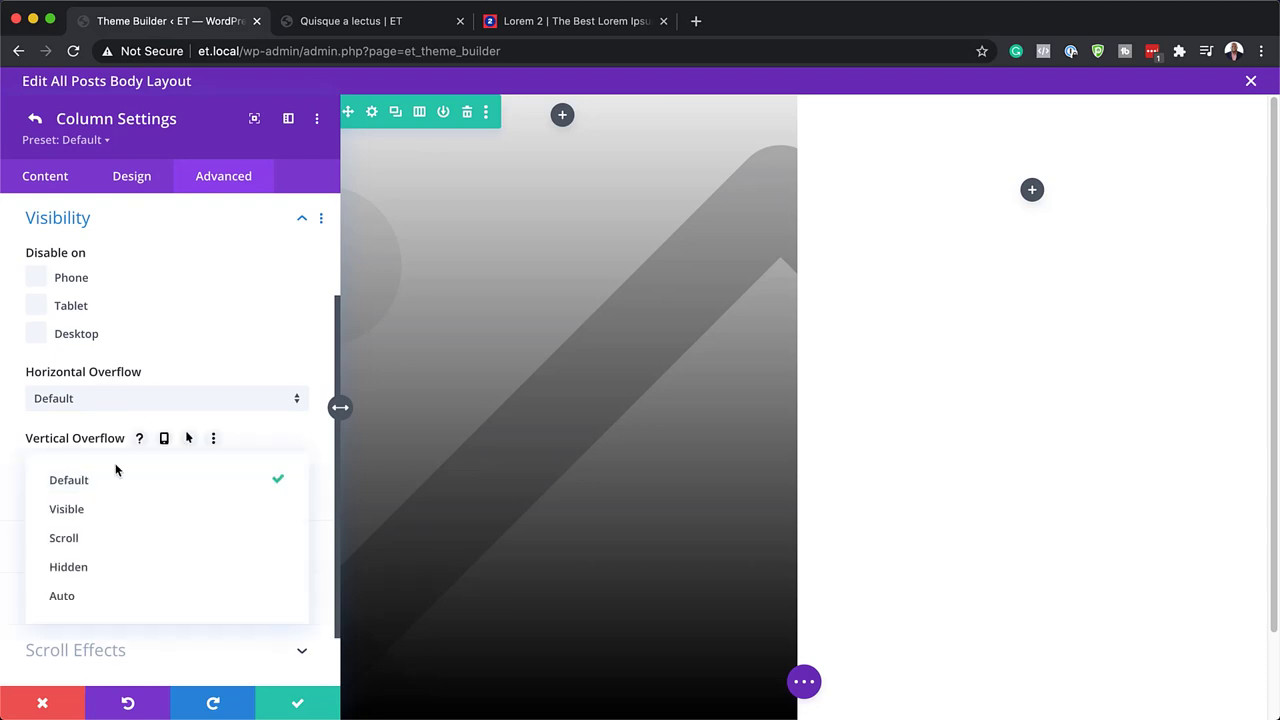
click(89, 538)
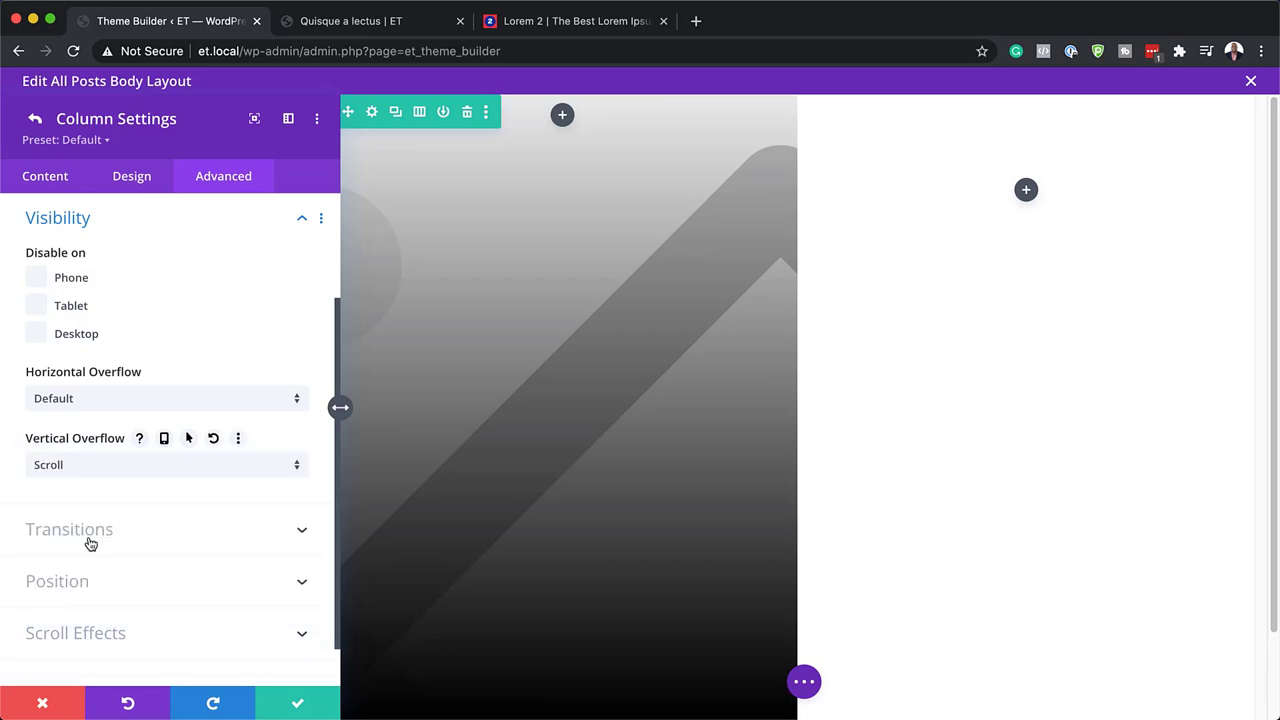
click(302, 705)
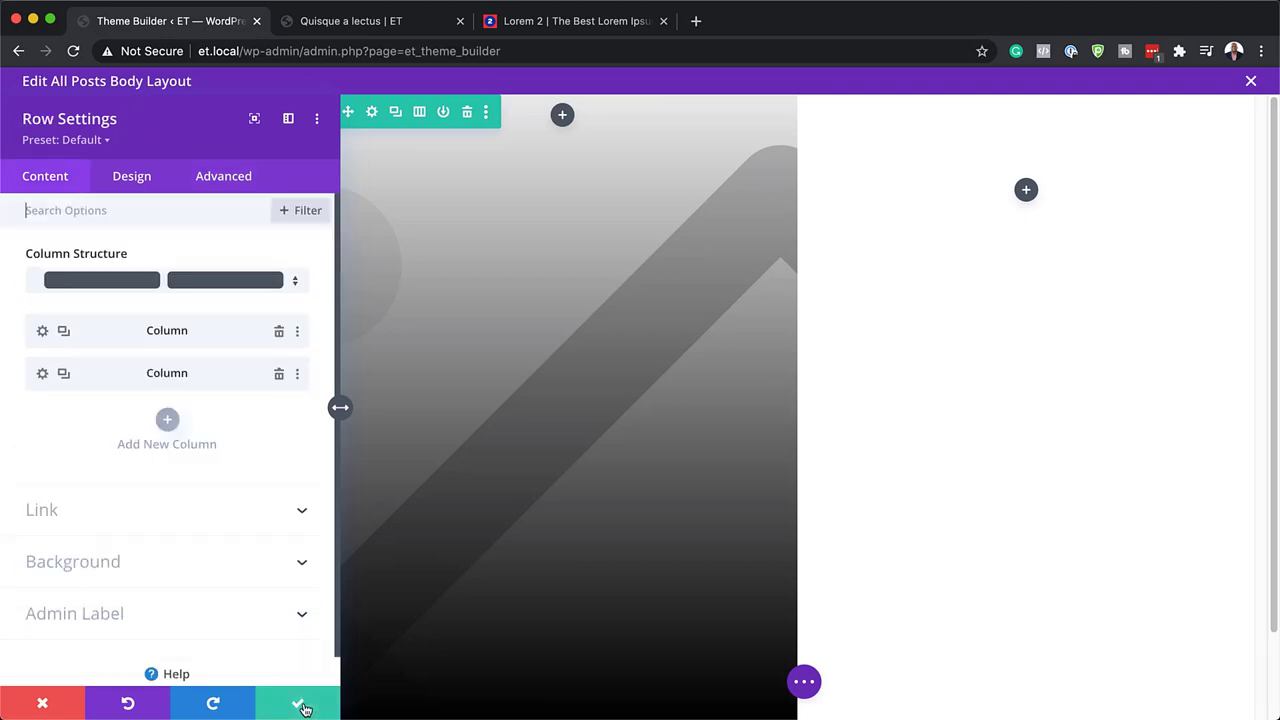
click(302, 705)
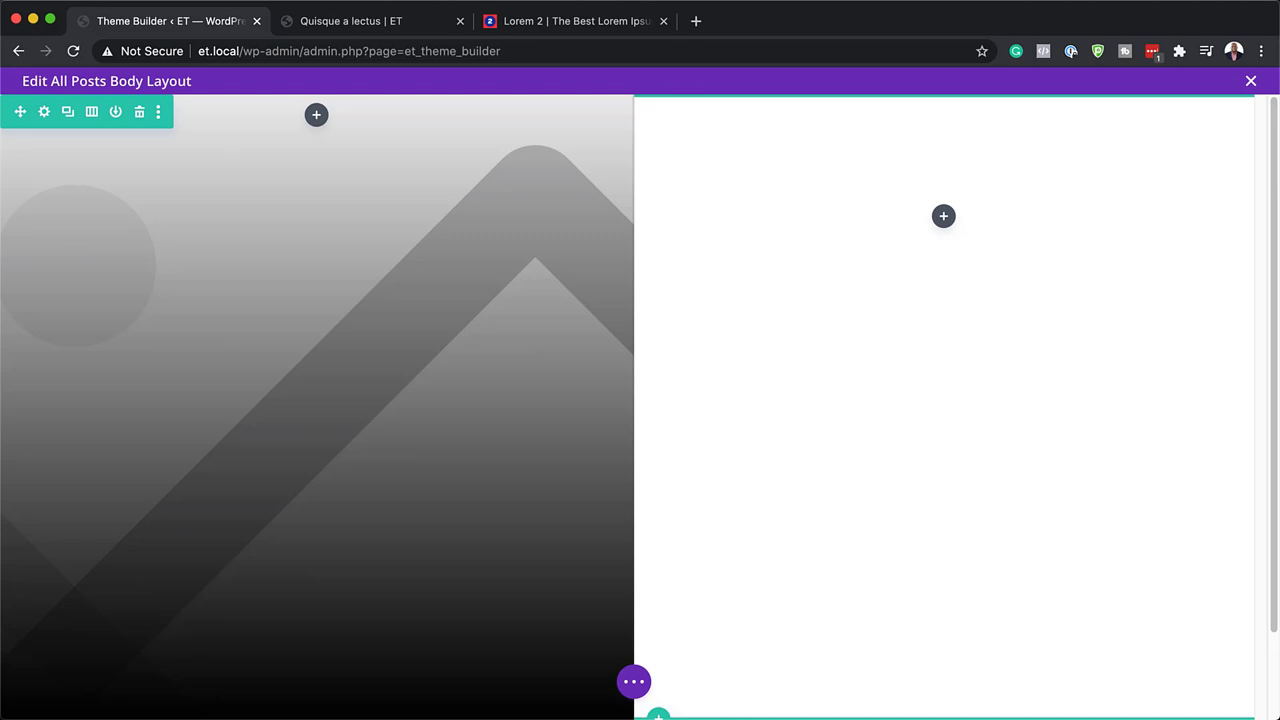
- Insert a Post Title module into the row's second column
click(943, 216)
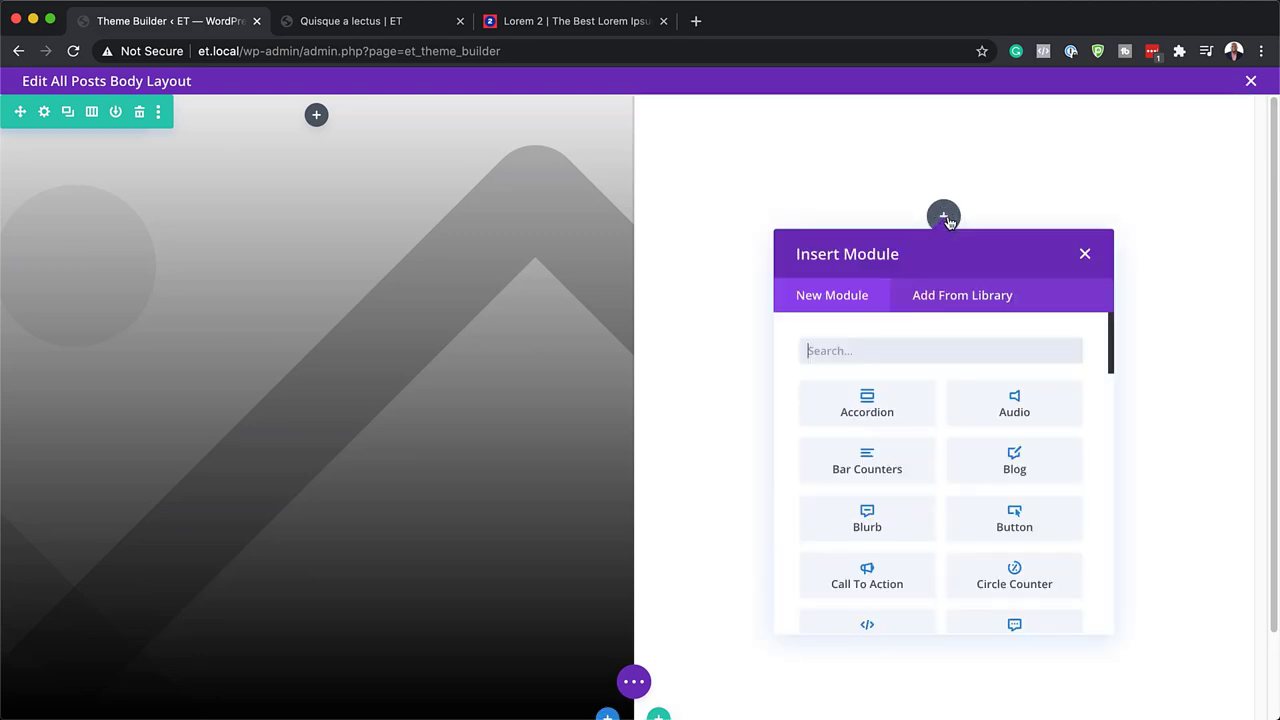
text(post )
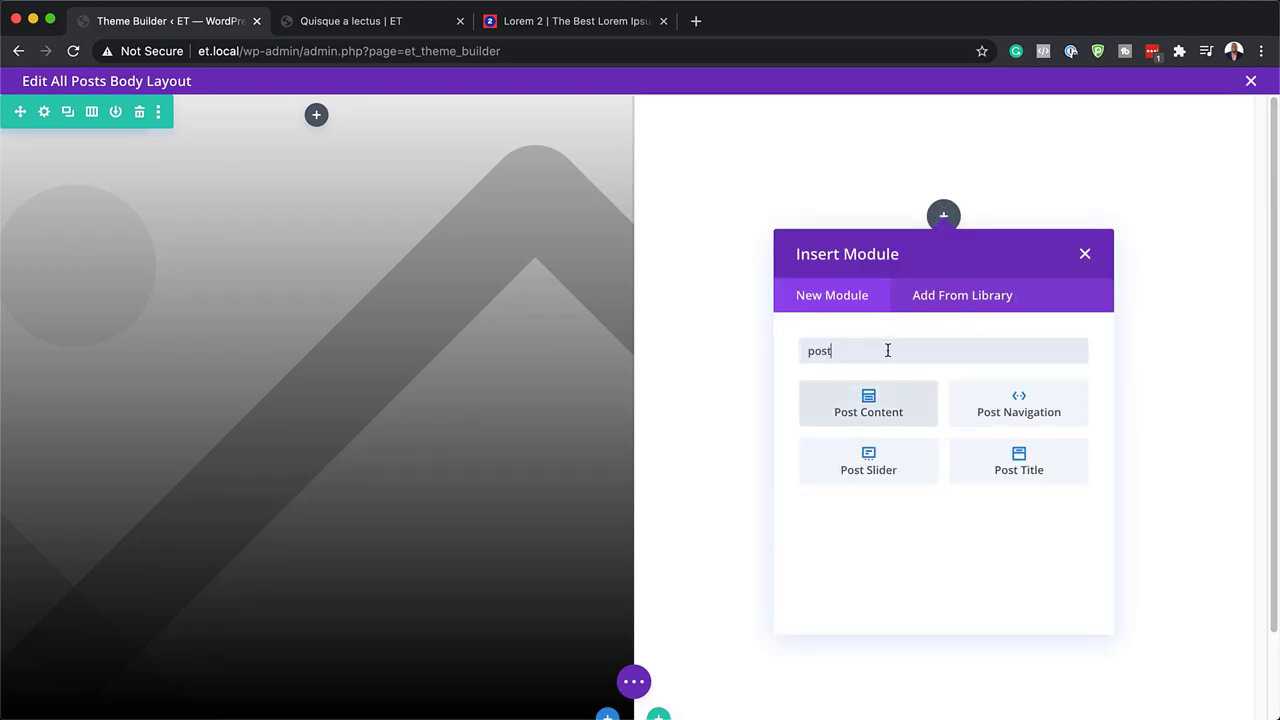
text(t)
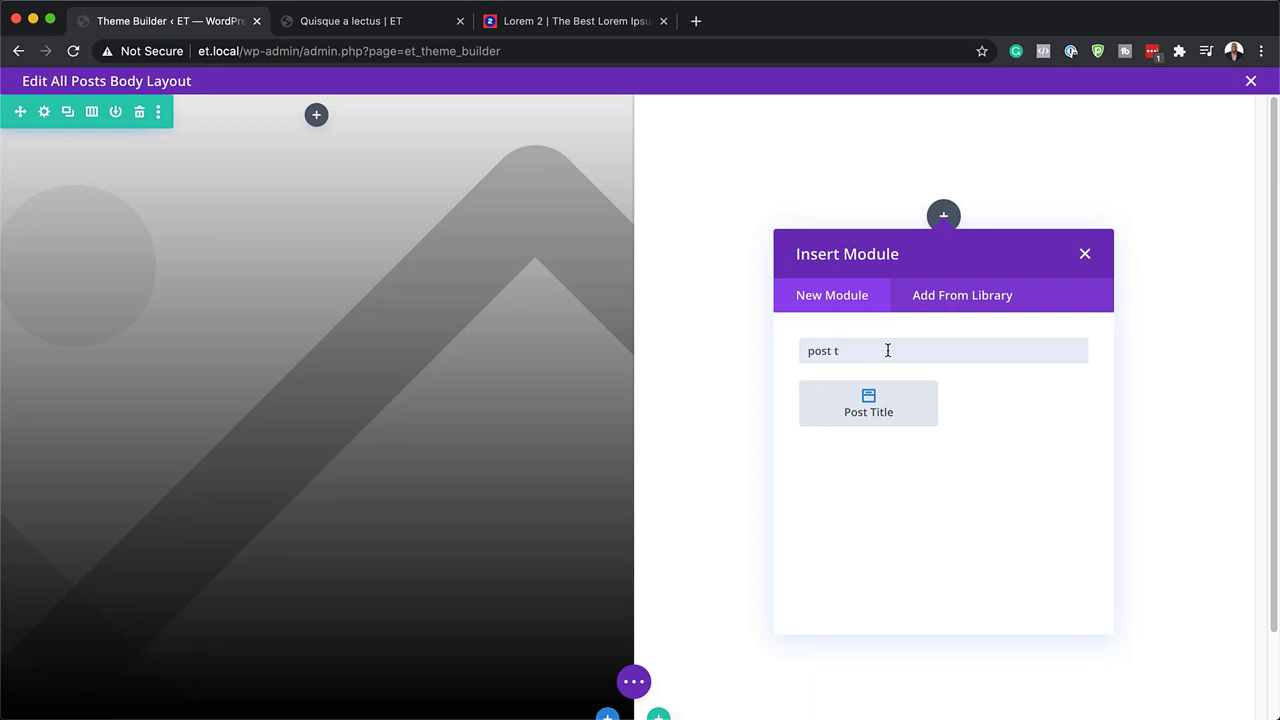
click(867, 412)
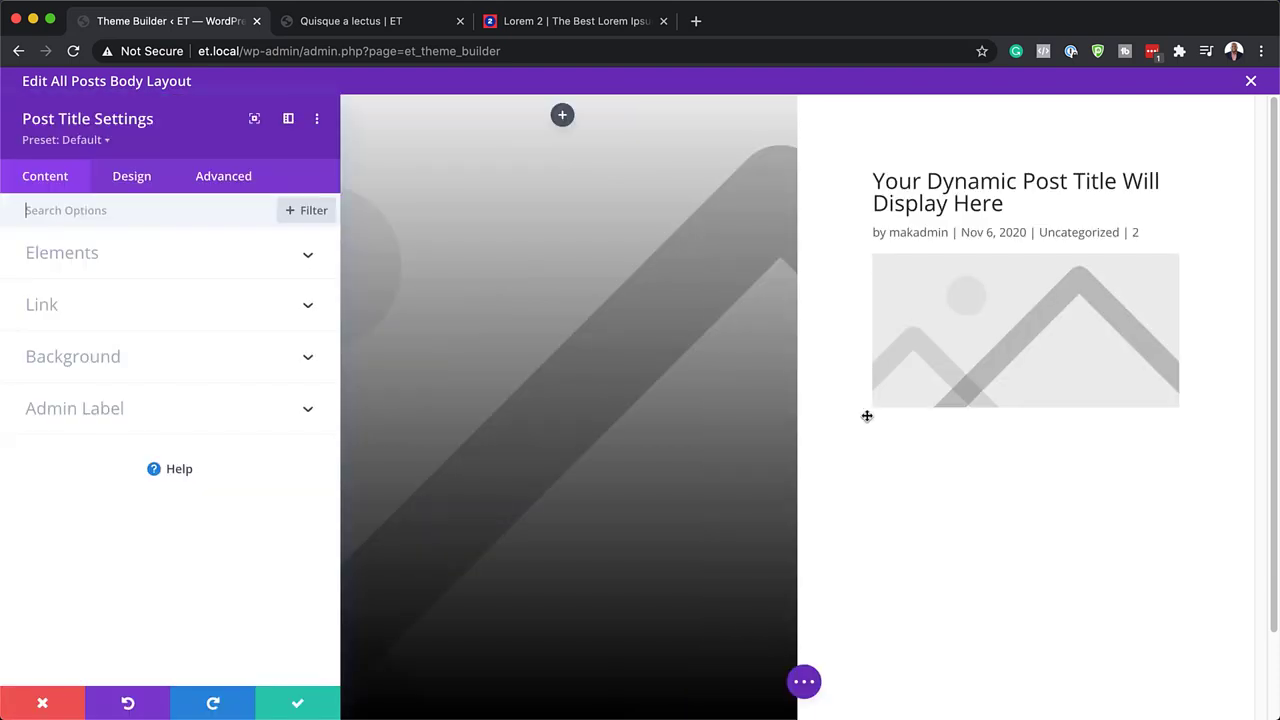
- Turn off the featured image in the Post Title module's elements
click(94, 264)
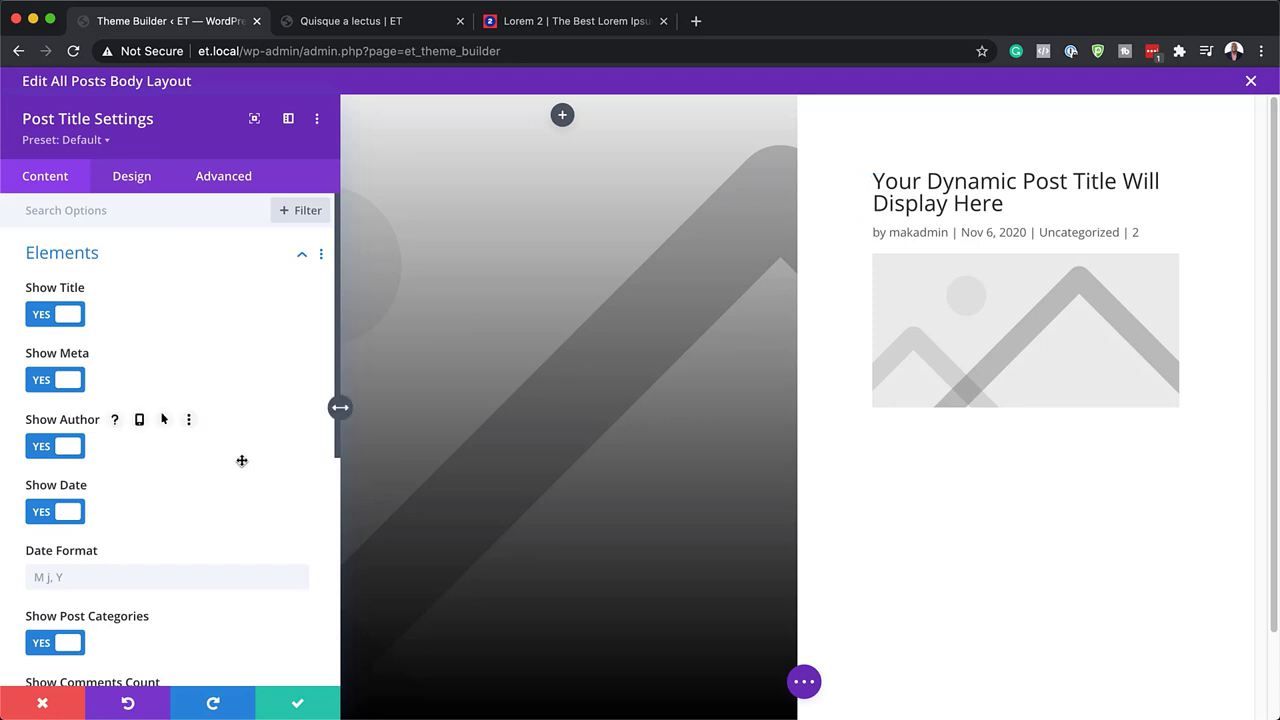
scroll(241, 460, down, 3)
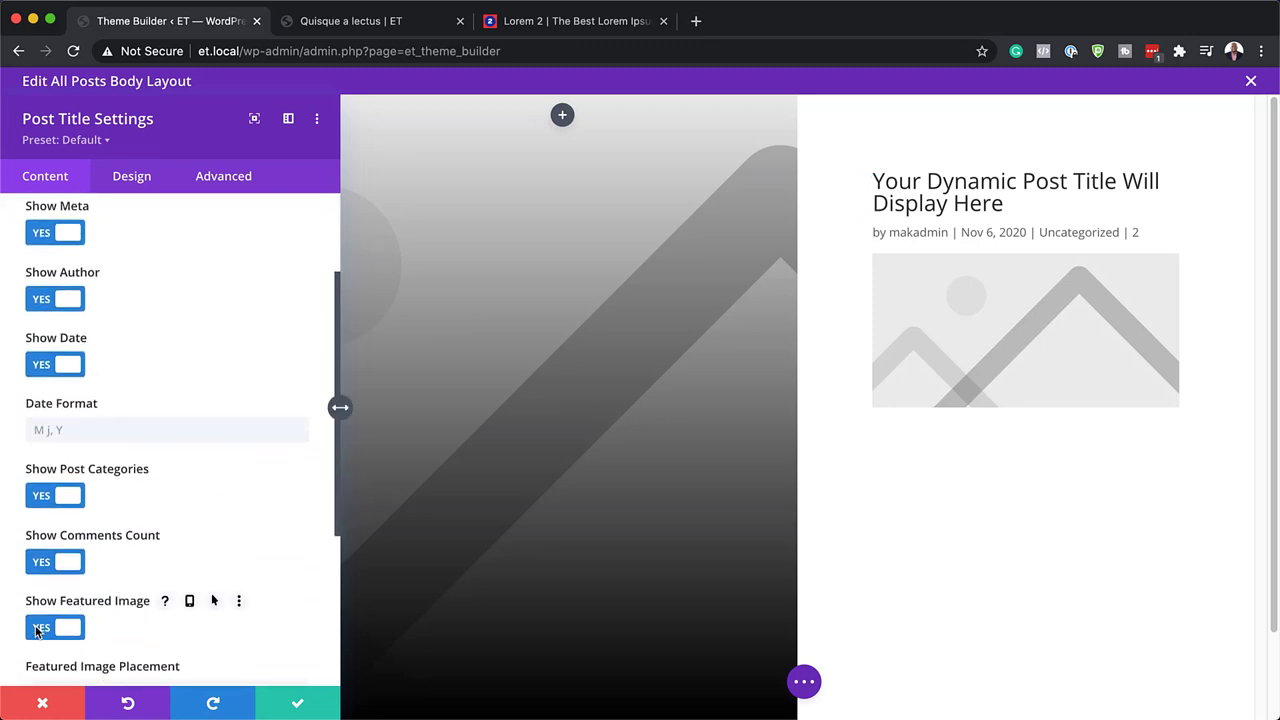
click(38, 630)
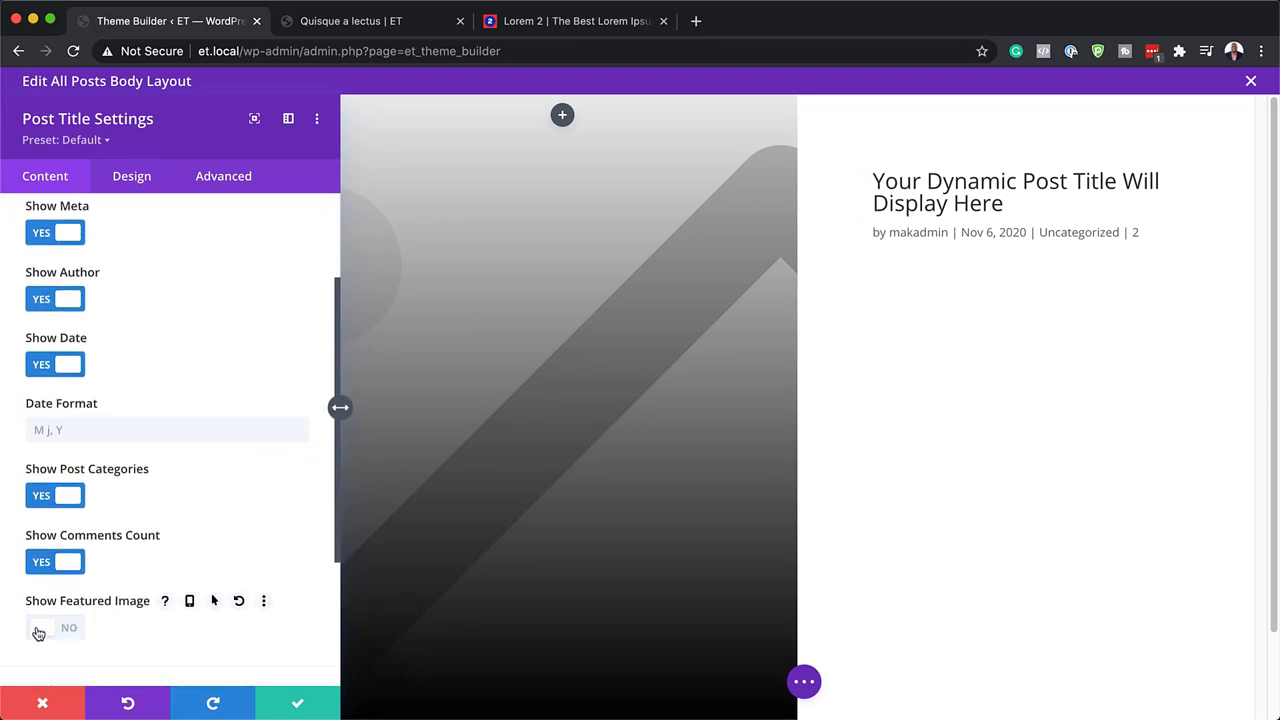
- Set the post title's font to Work Sans with a Bold weight
click(140, 187)
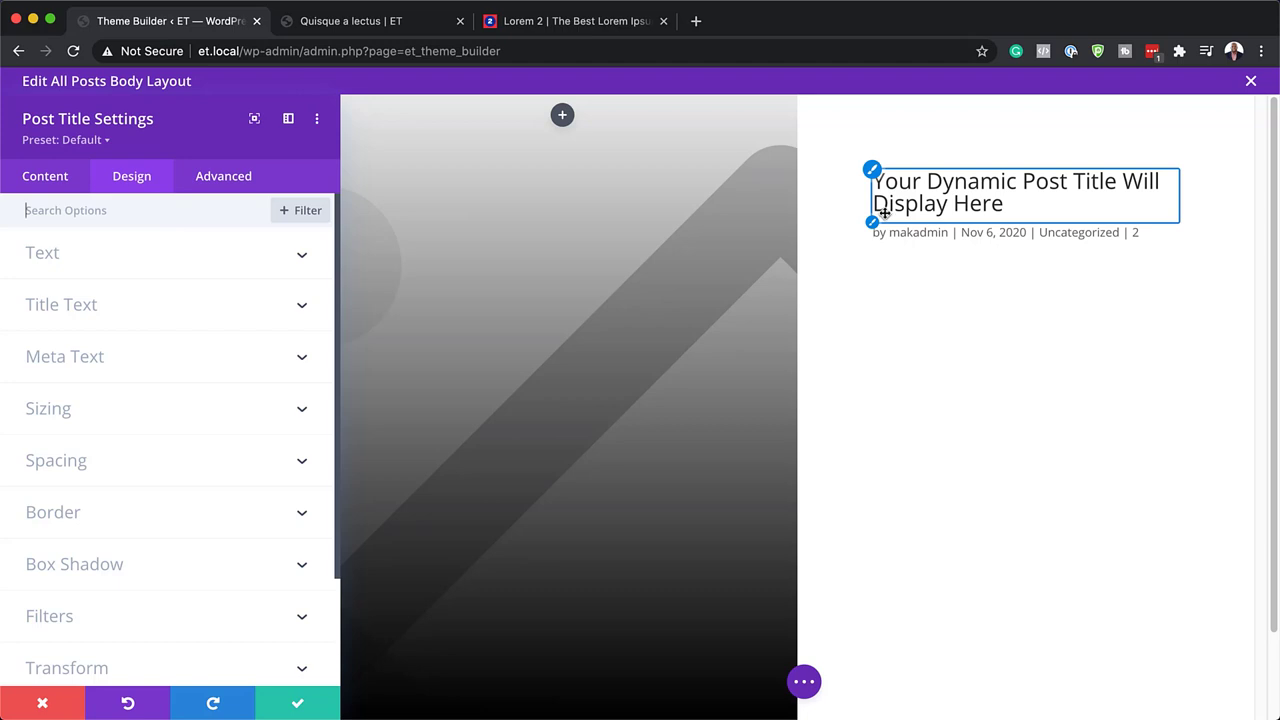
click(873, 172)
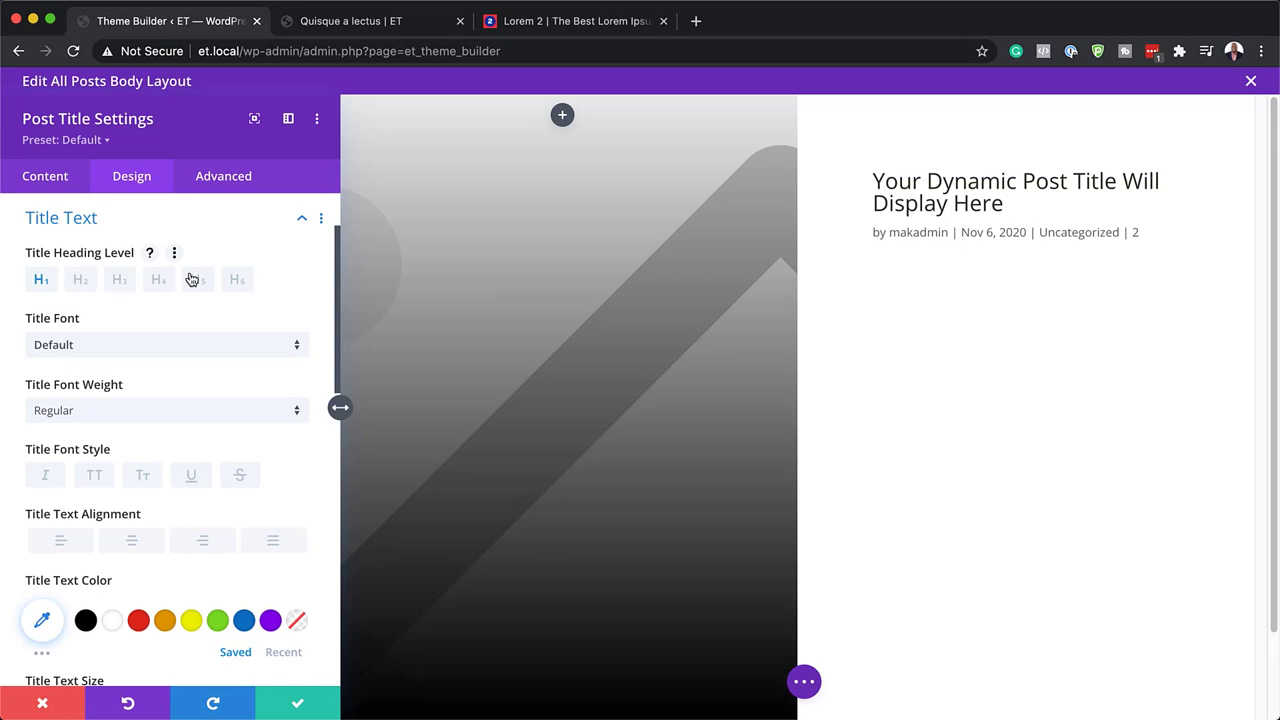
click(115, 345)
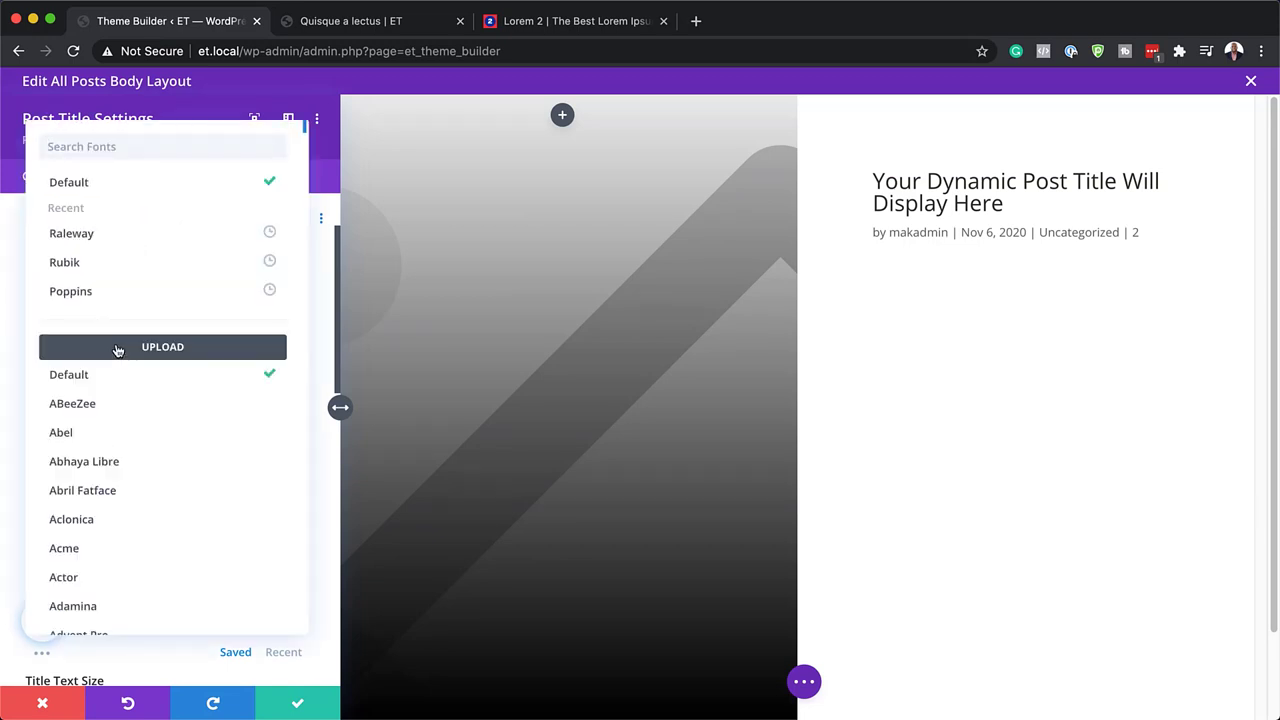
text(work)
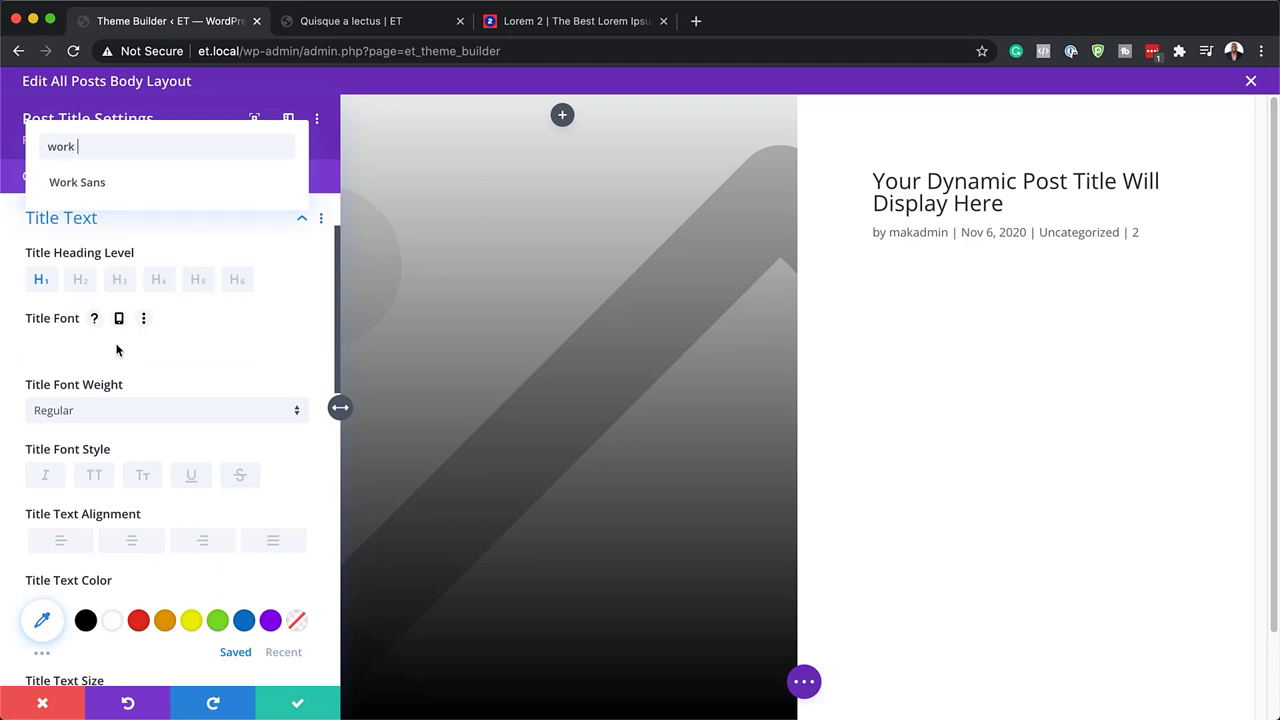
click(110, 185)
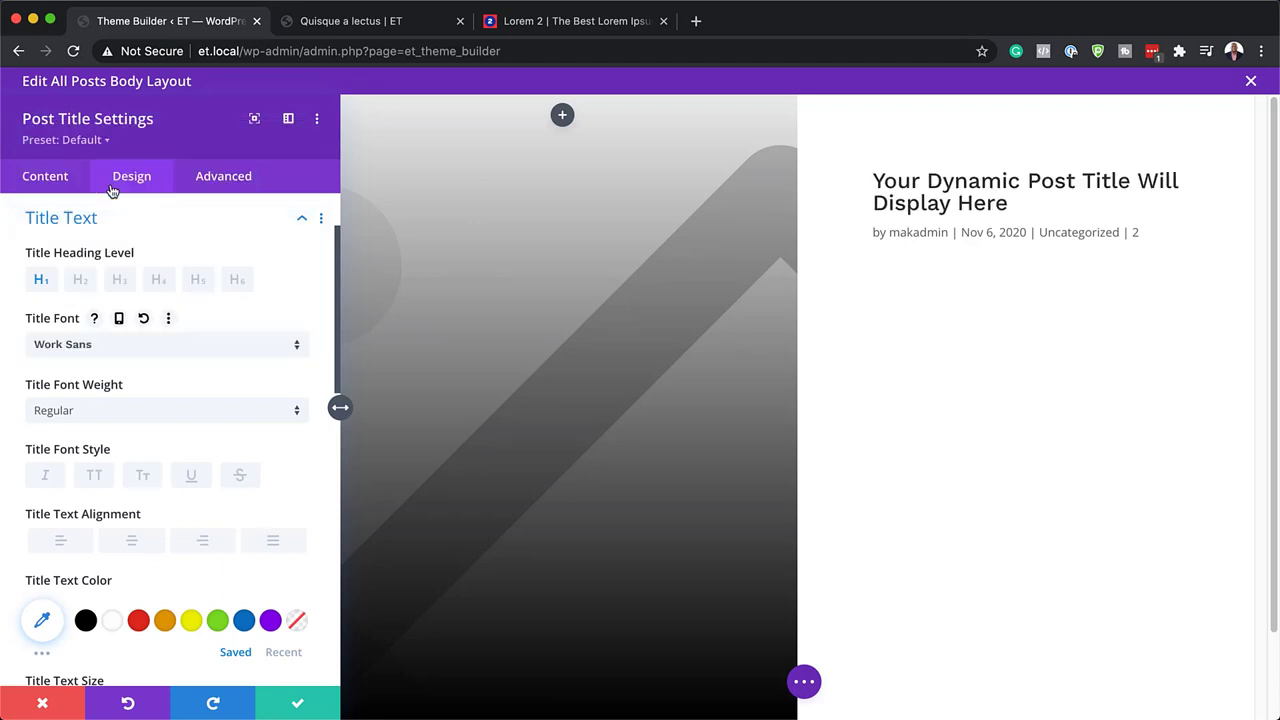
click(122, 416)
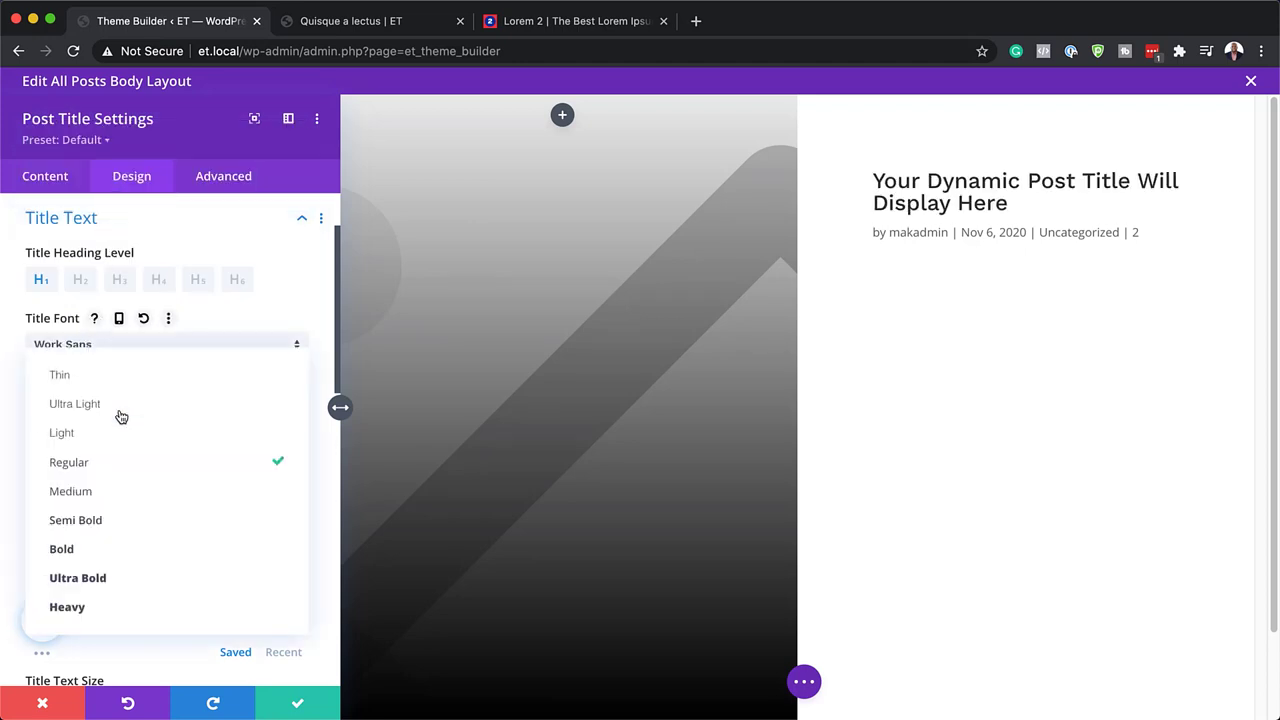
click(133, 549)
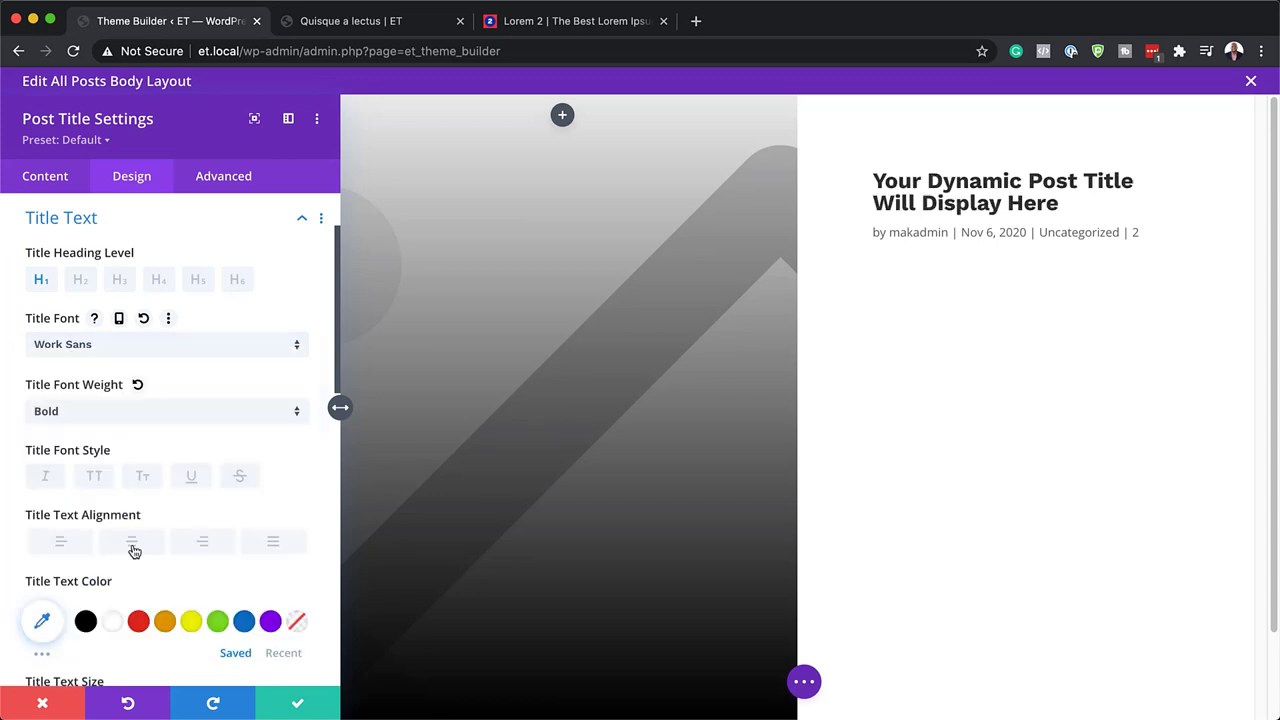
- Color the post title text white (#ffffff) and set its desktop text size to 60px
click(112, 609)
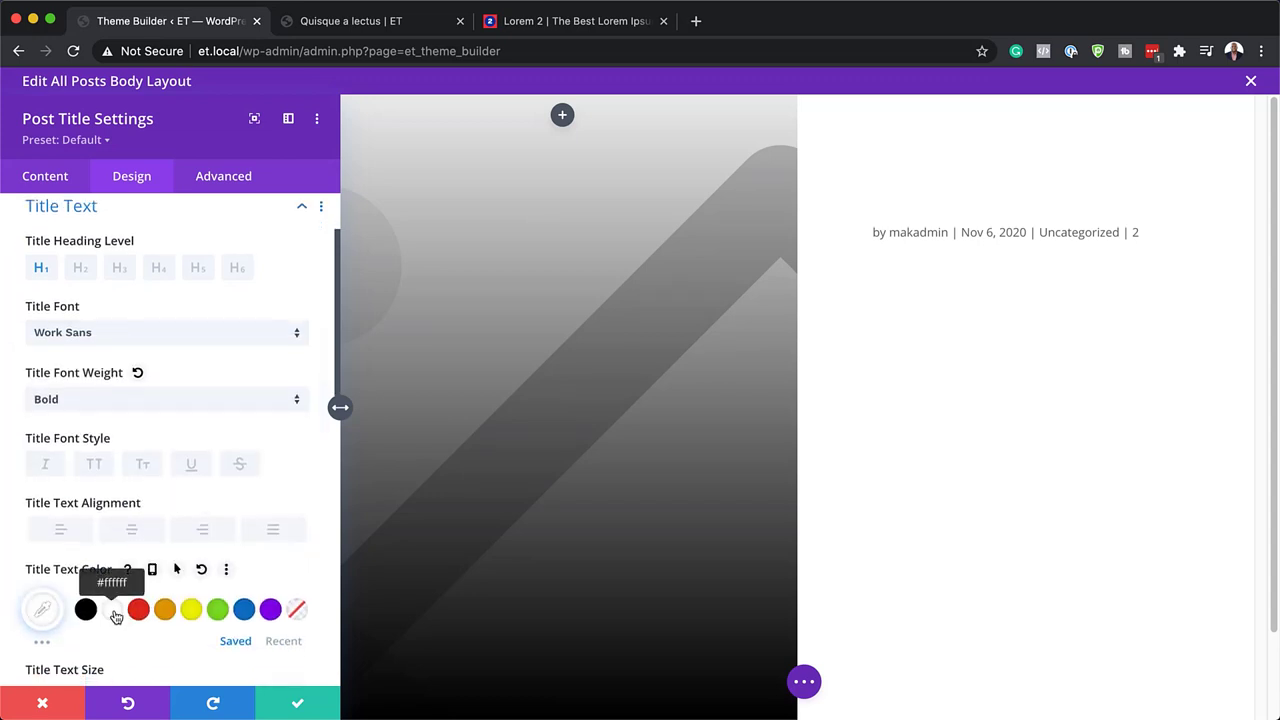
scroll(204, 497, down, 3)
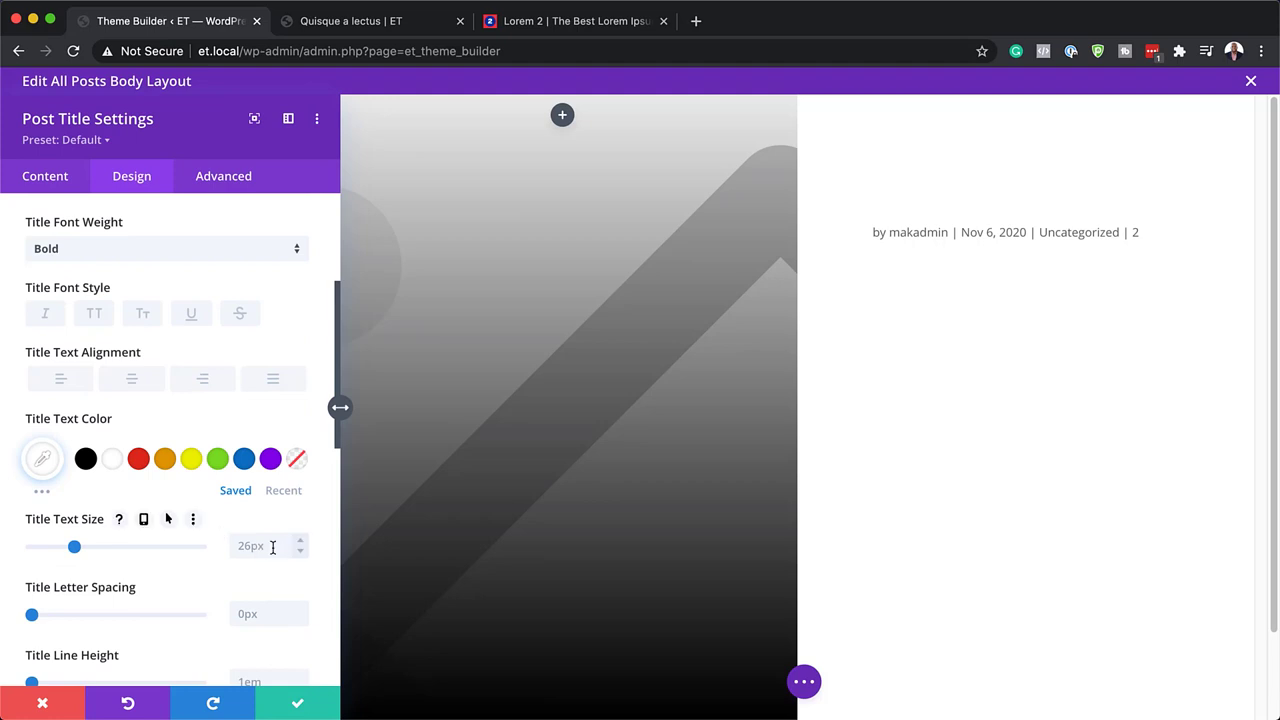
click(268, 546)
text(60)
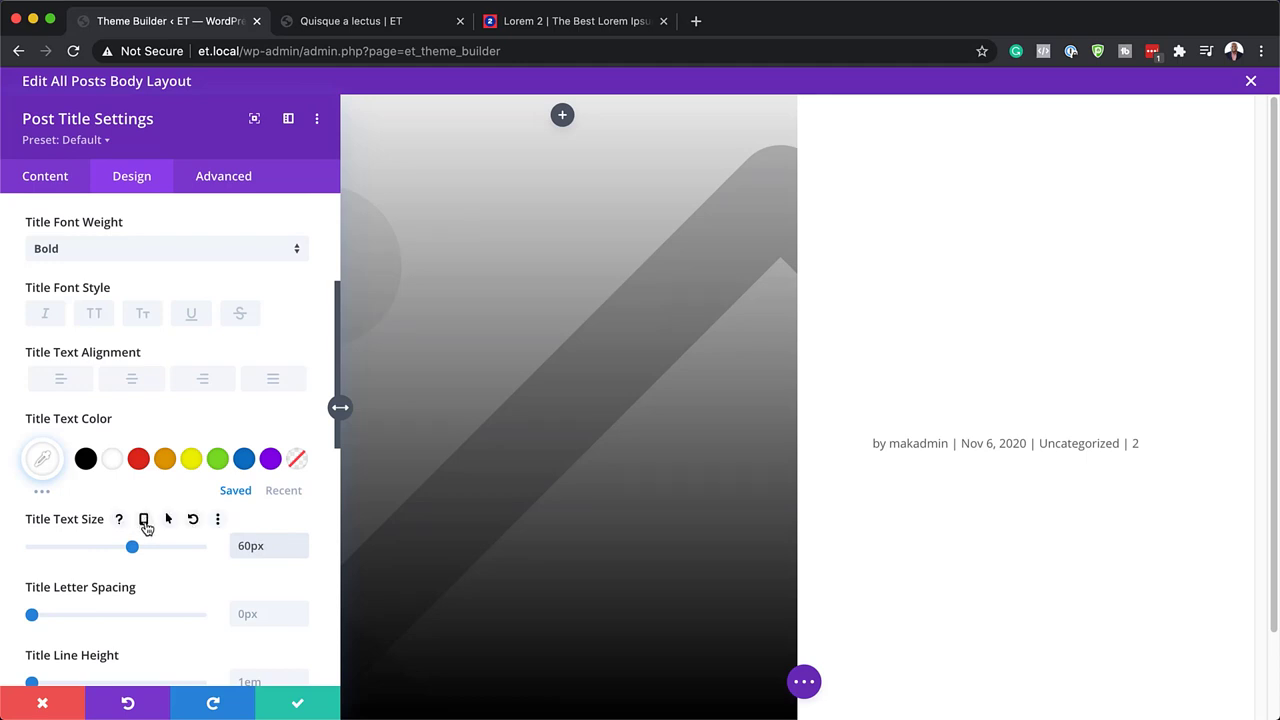
- Make the title text size responsive, with 45px on tablet and 35px on phone, and return to the desktop view
click(144, 520)
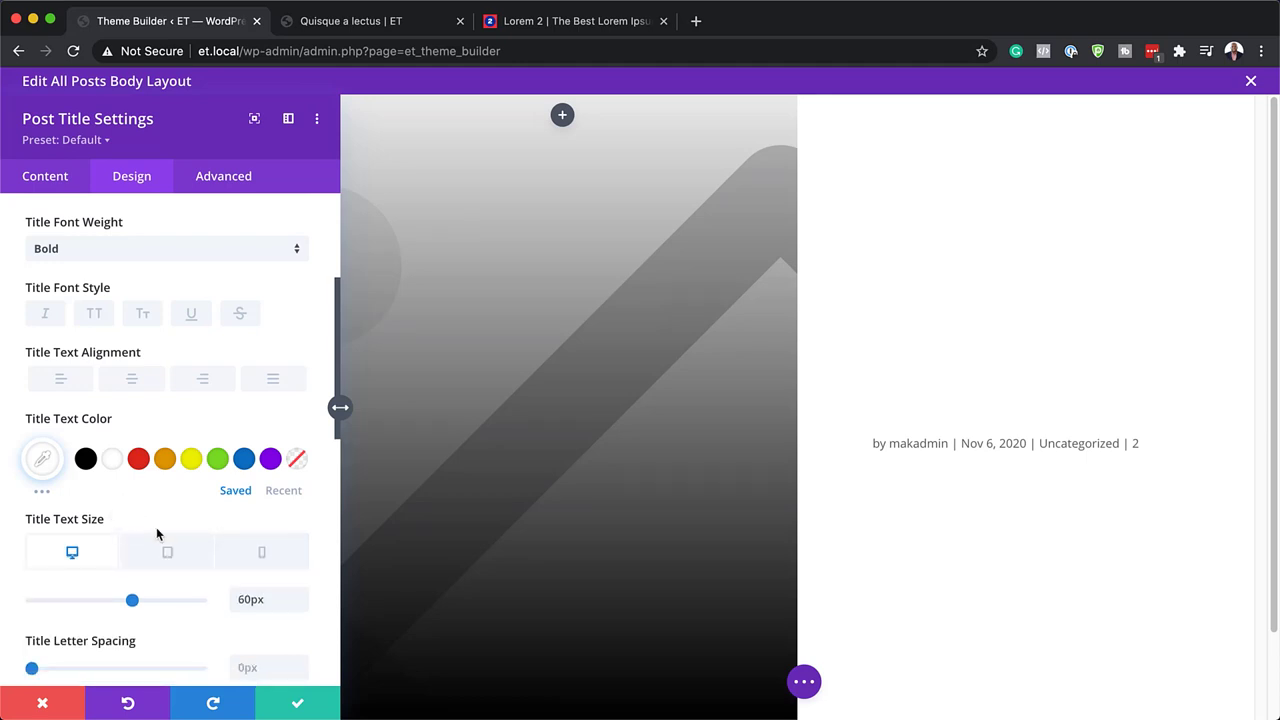
click(177, 562)
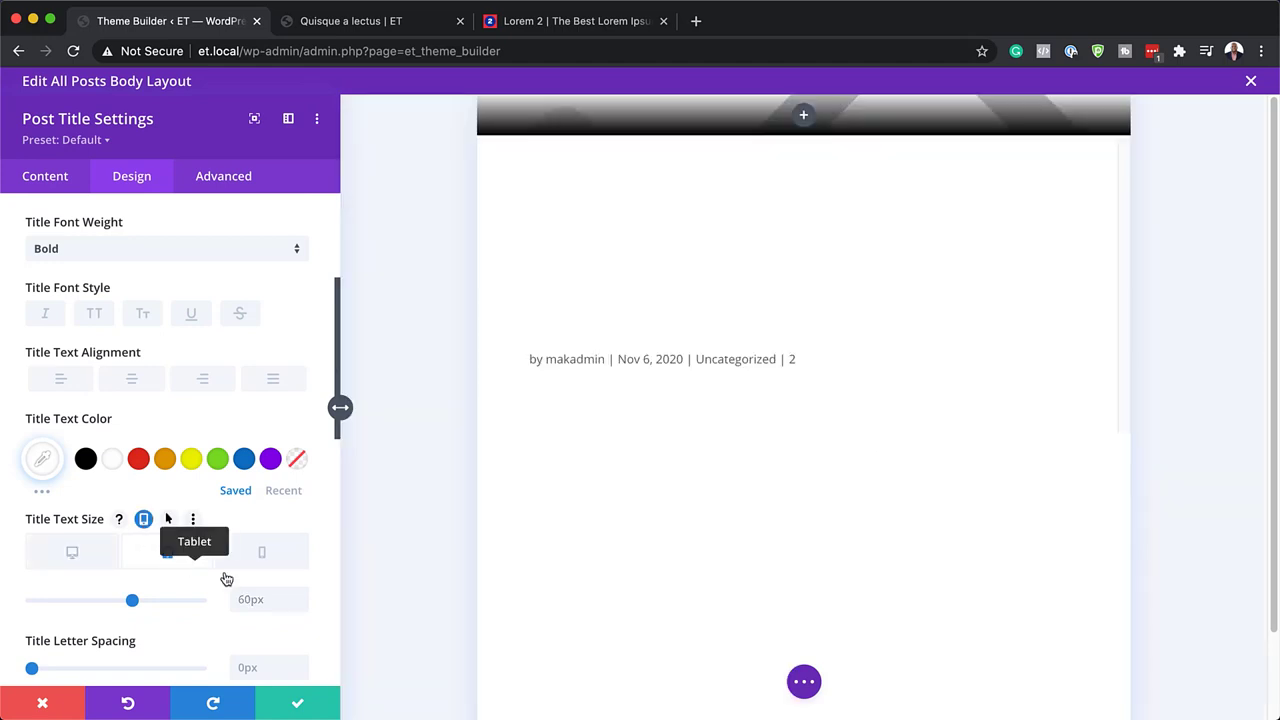
click(266, 604)
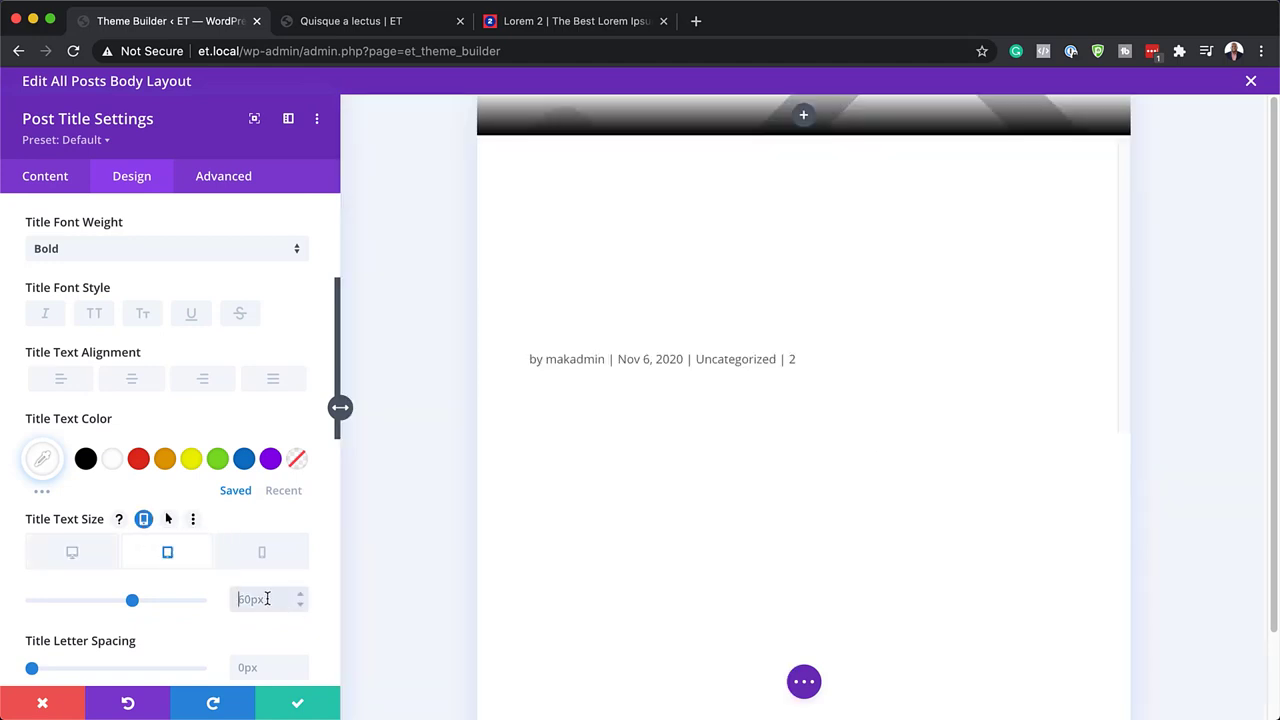
key(ctrl+a)
text(45)
click(276, 558)
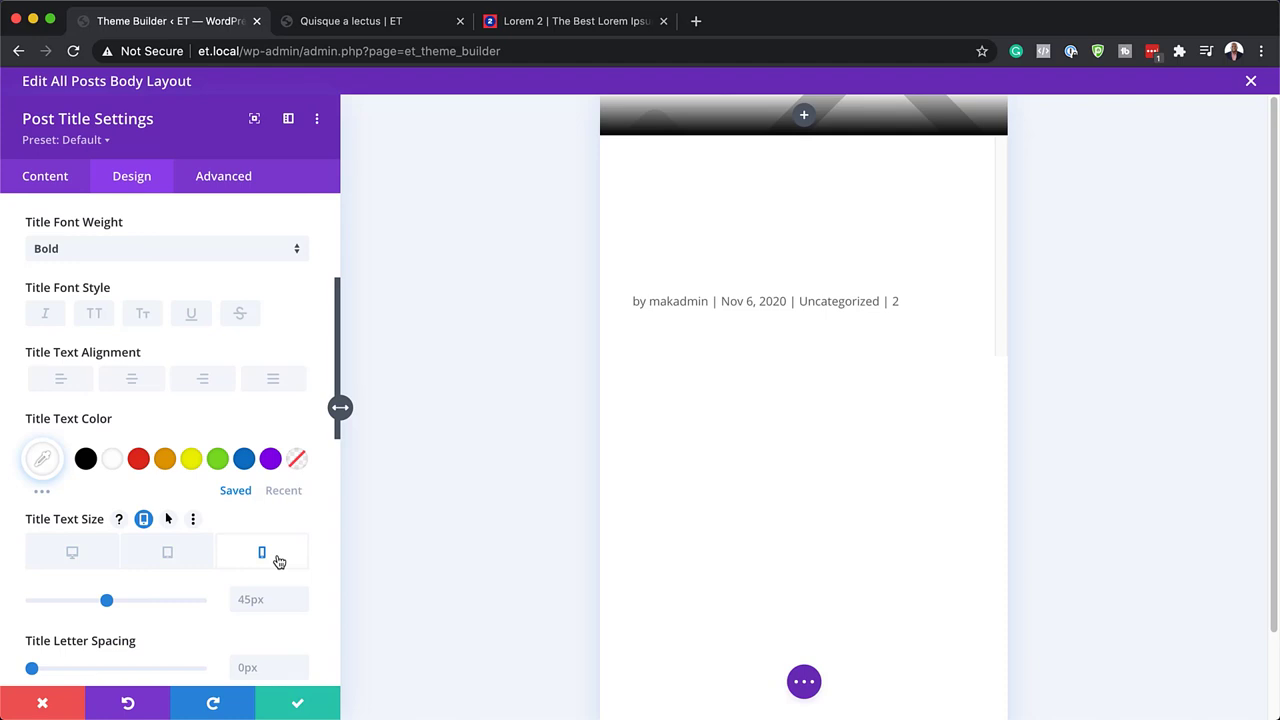
click(246, 604)
key(ctrl+a)
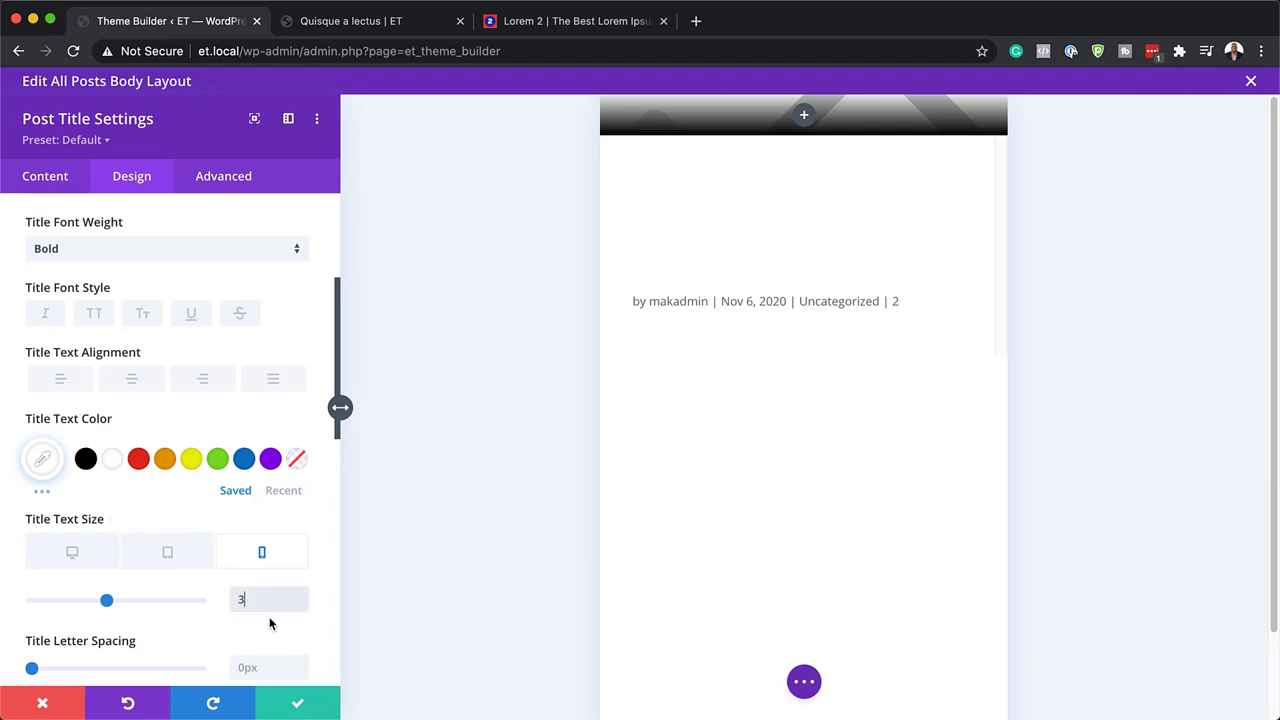
text(35)
click(74, 556)
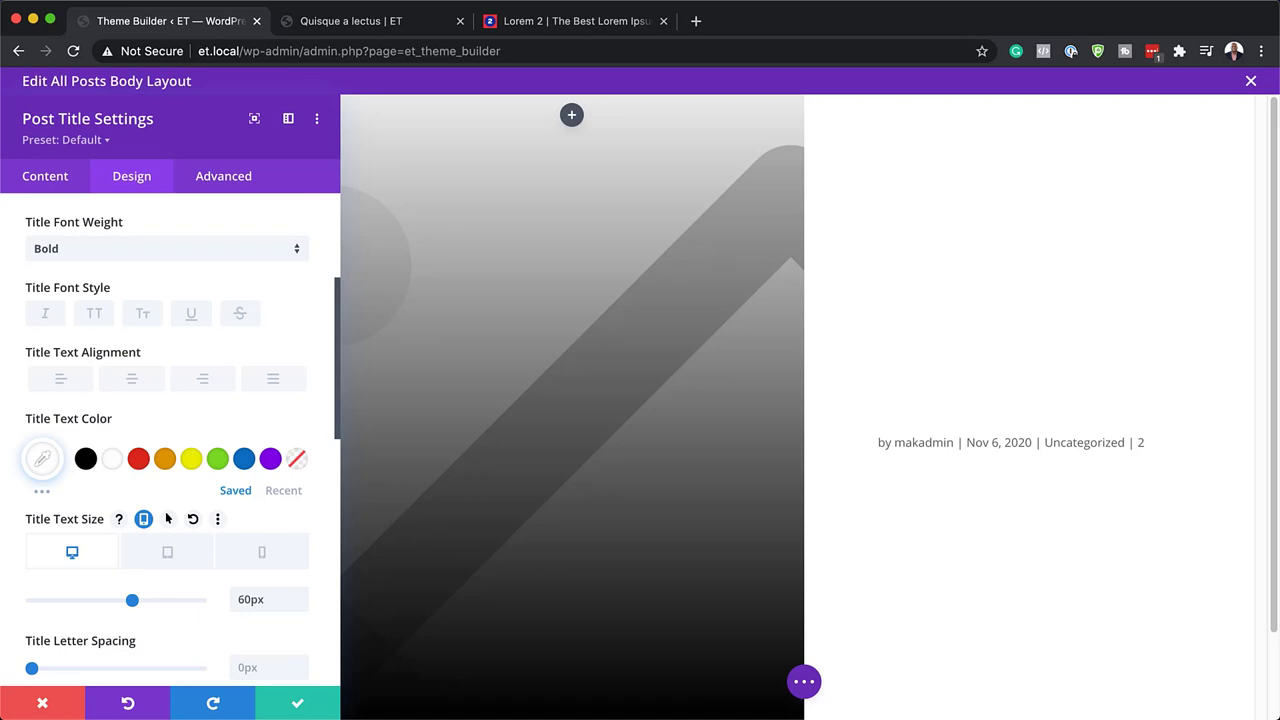
- Set the title's letter spacing to -1px and its line height to 1.2em
scroll(160, 500, down, 3)
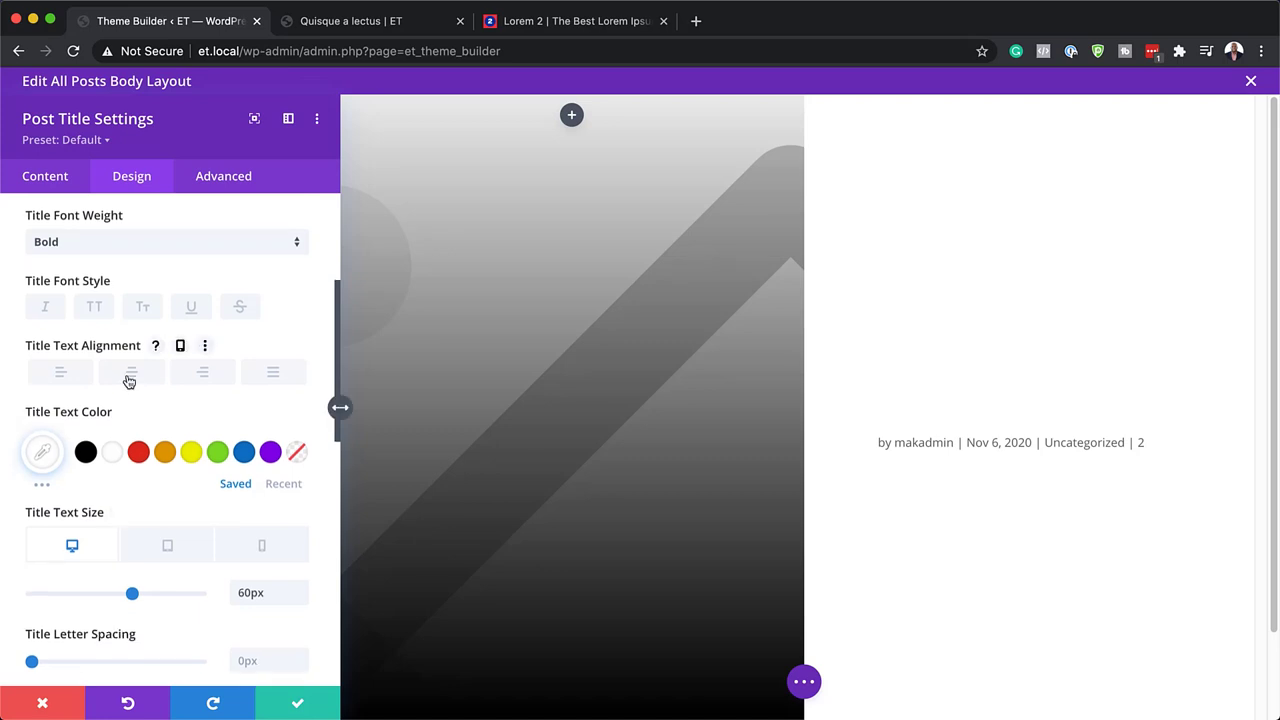
scroll(127, 380, down, 2)
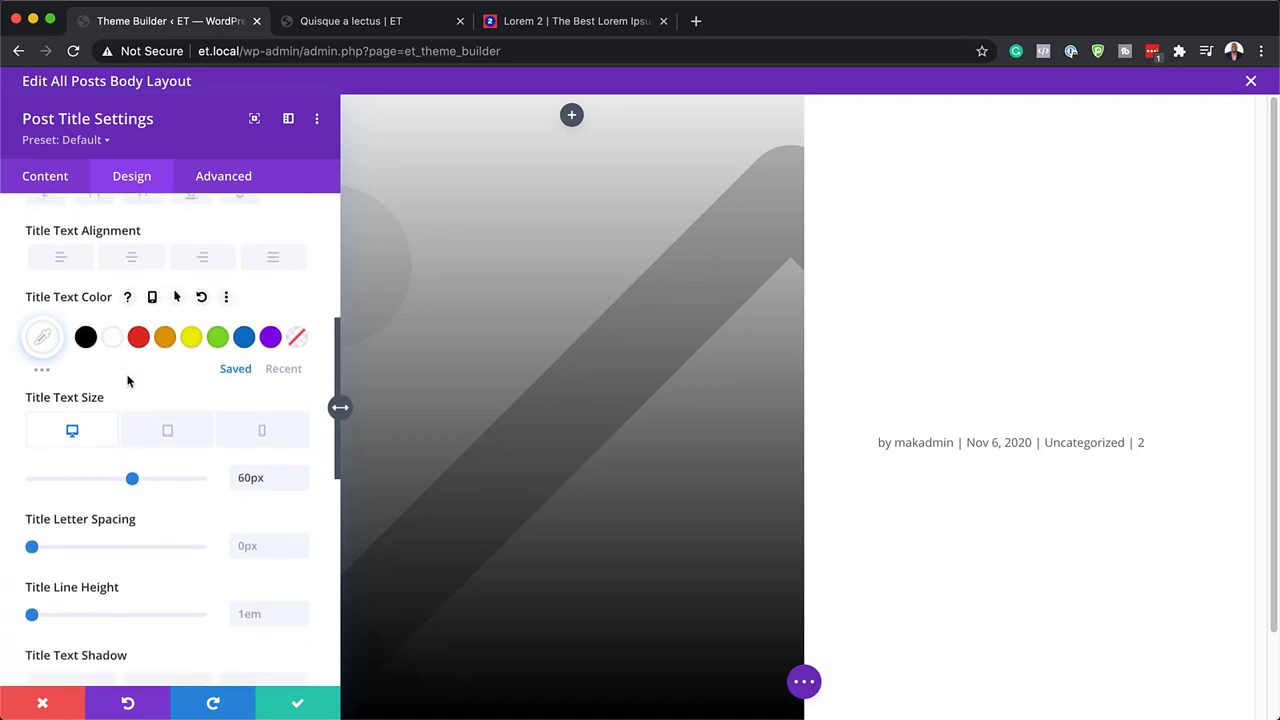
click(253, 497)
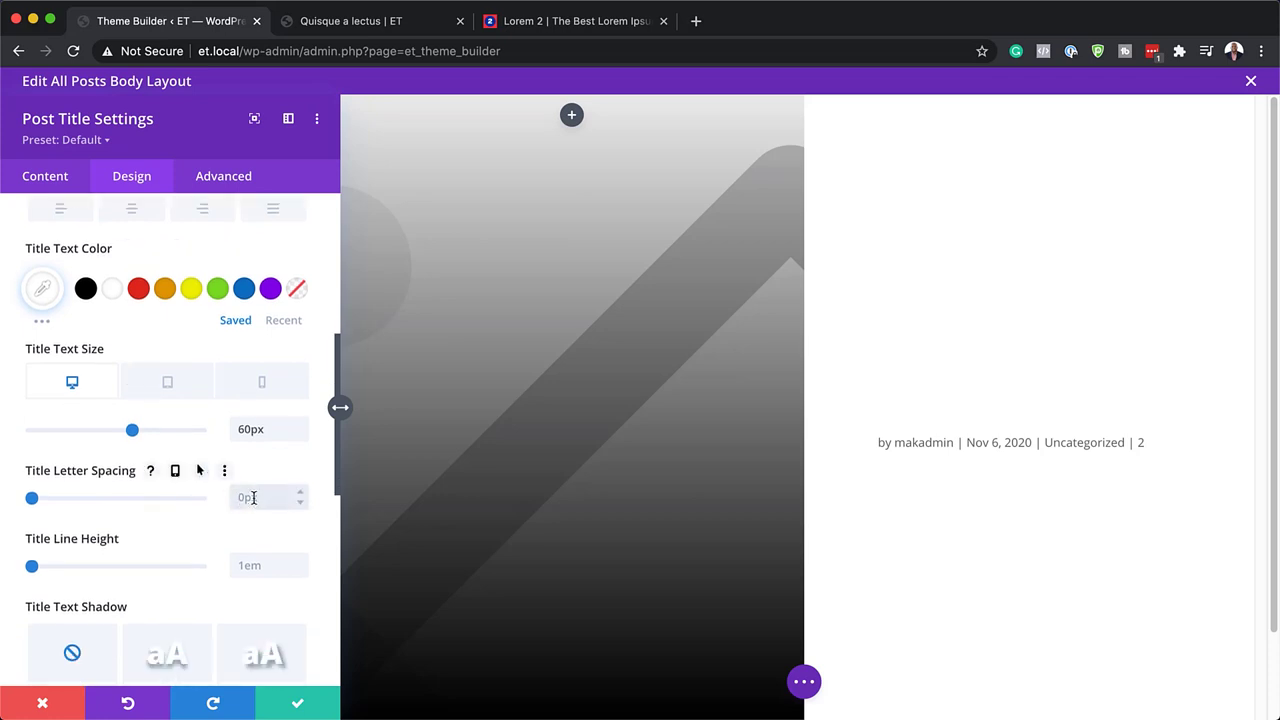
text(-1)
click(281, 561)
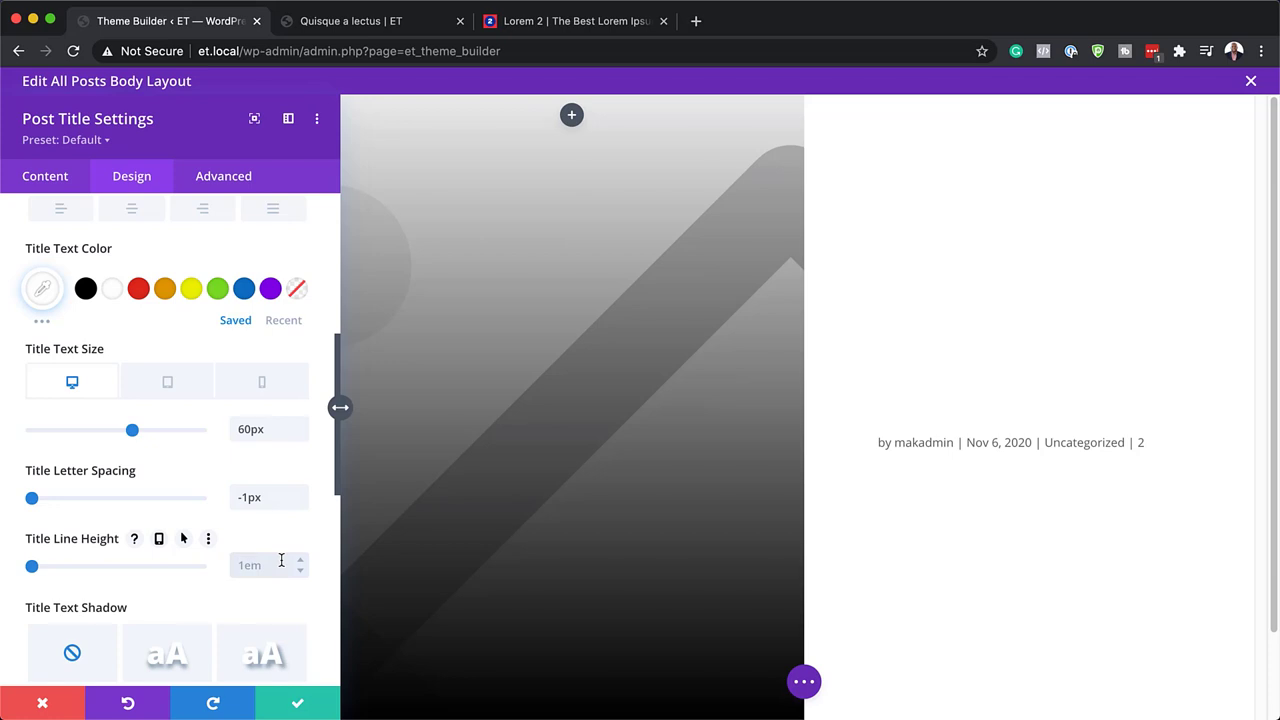
text(1.2em)
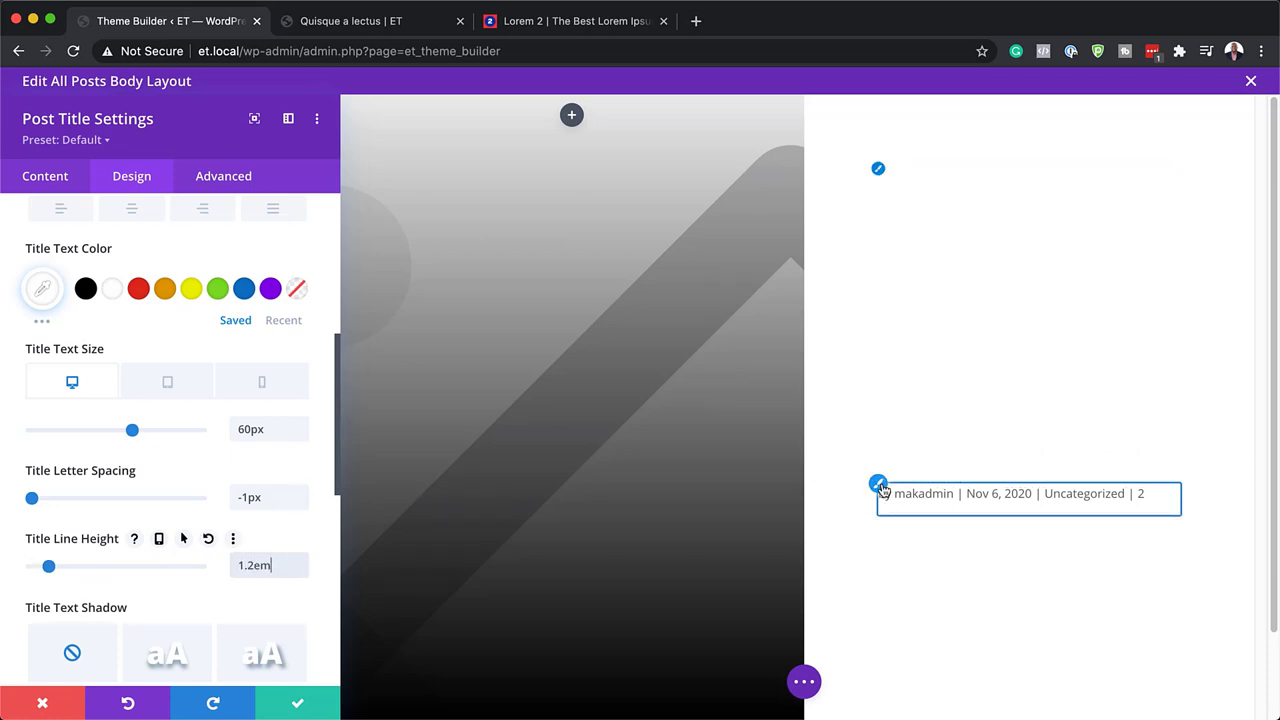
- Style the post meta text with the Work Sans font, uppercase letters and the color #eaeaea
click(880, 489)
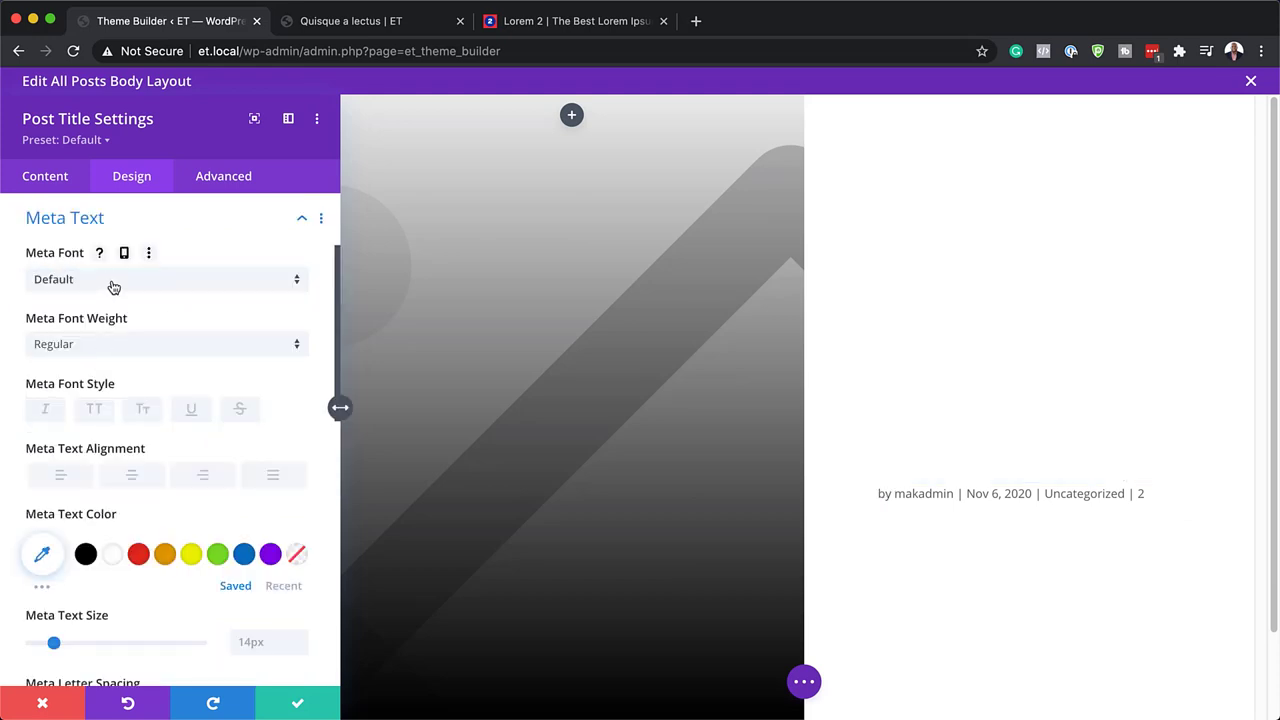
click(111, 284)
click(129, 241)
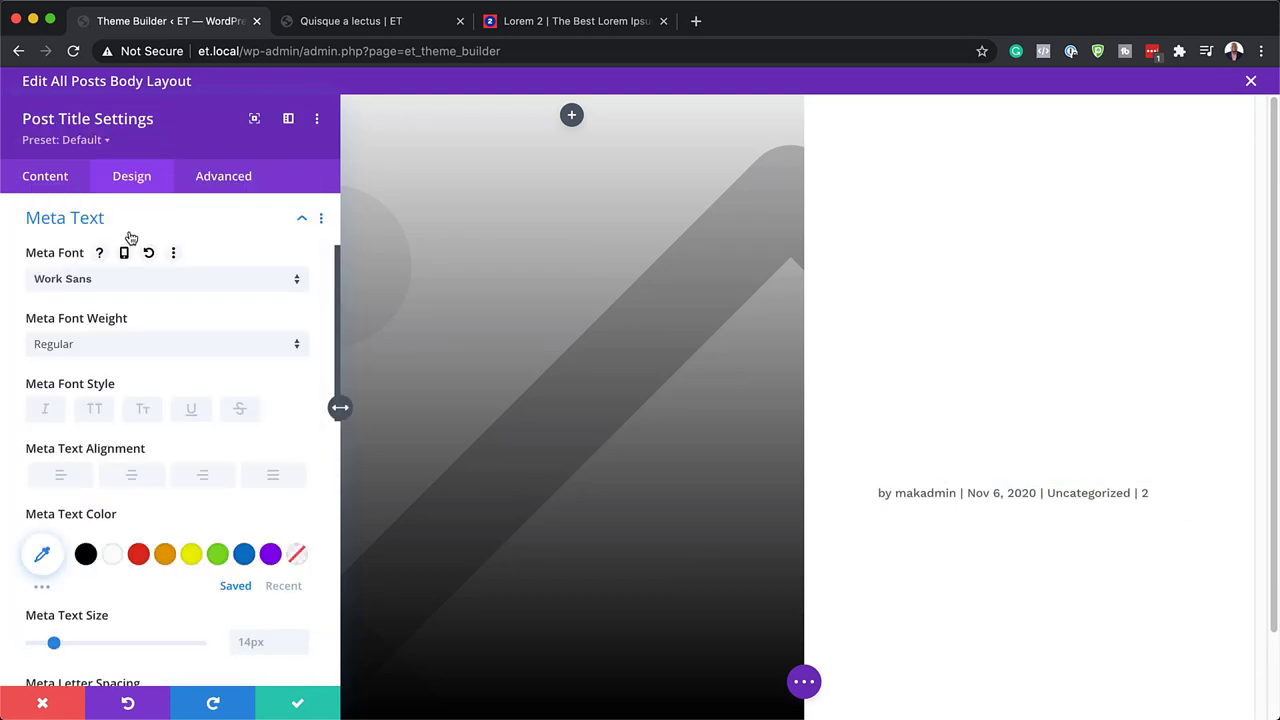
click(95, 410)
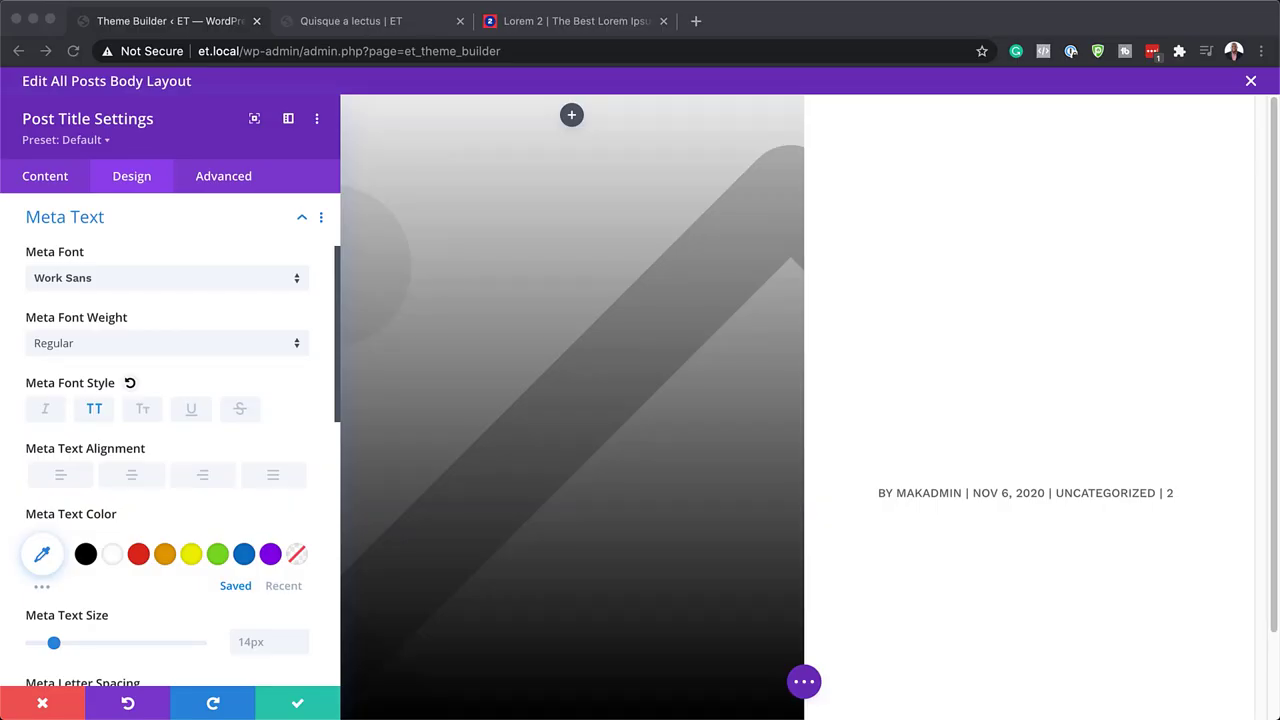
click(44, 553)
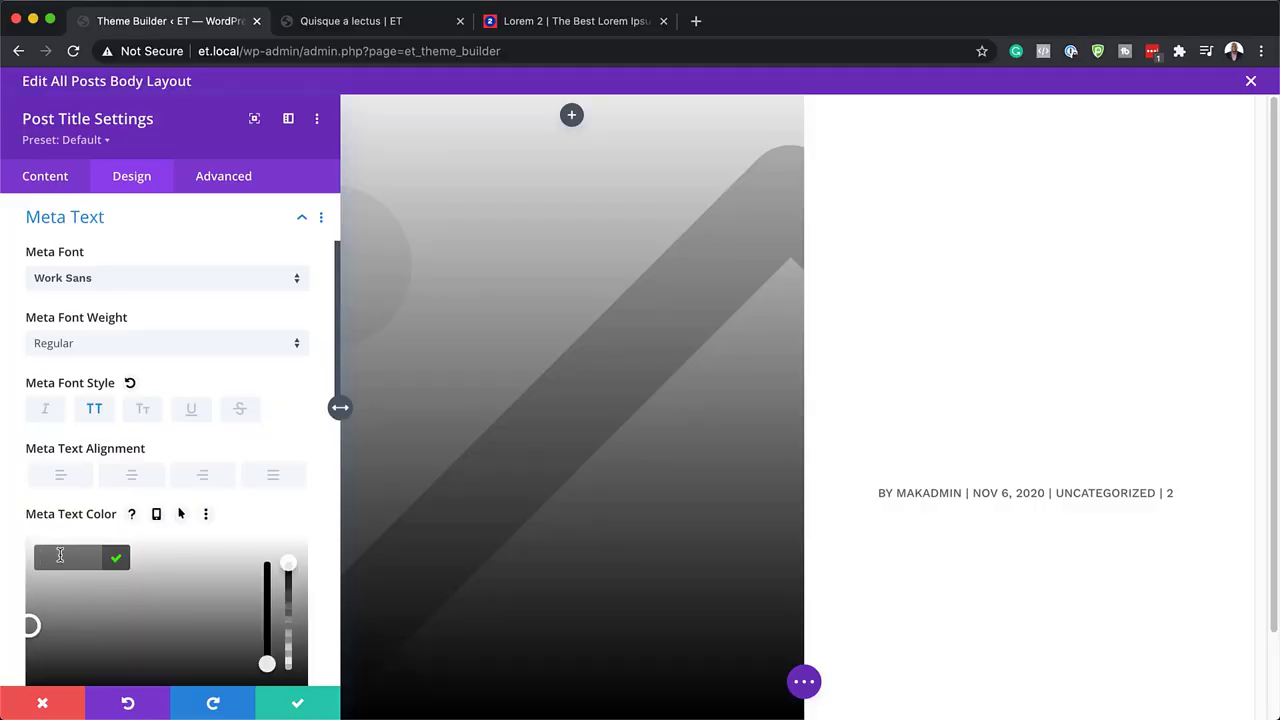
text(#eaeaea)
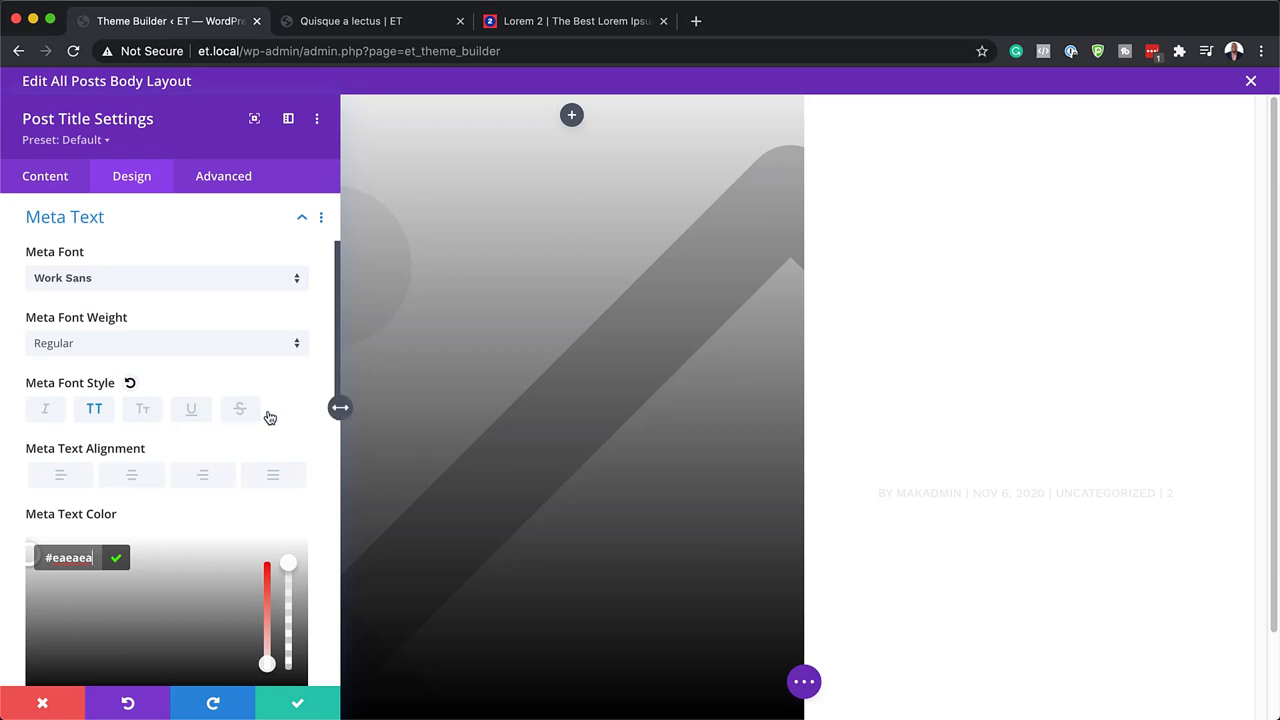
- Set the post meta text's letter spacing to 2px
scroll(206, 518, down, 5)
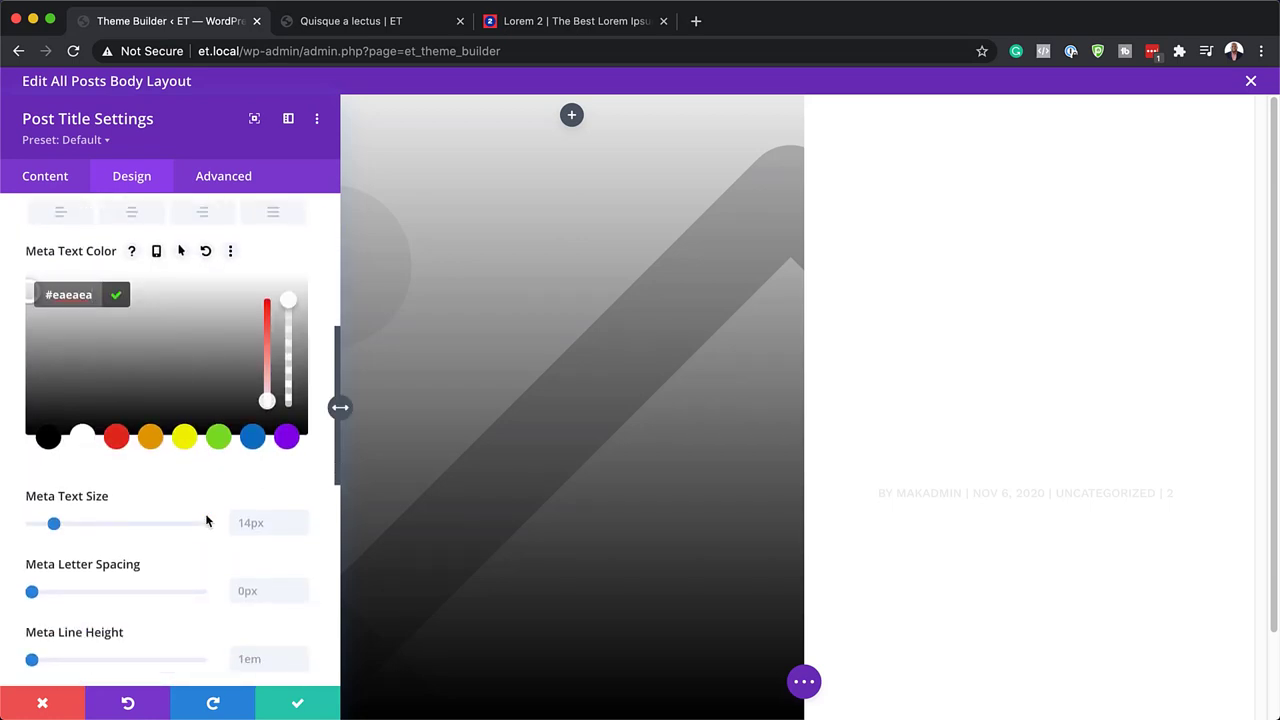
click(248, 590)
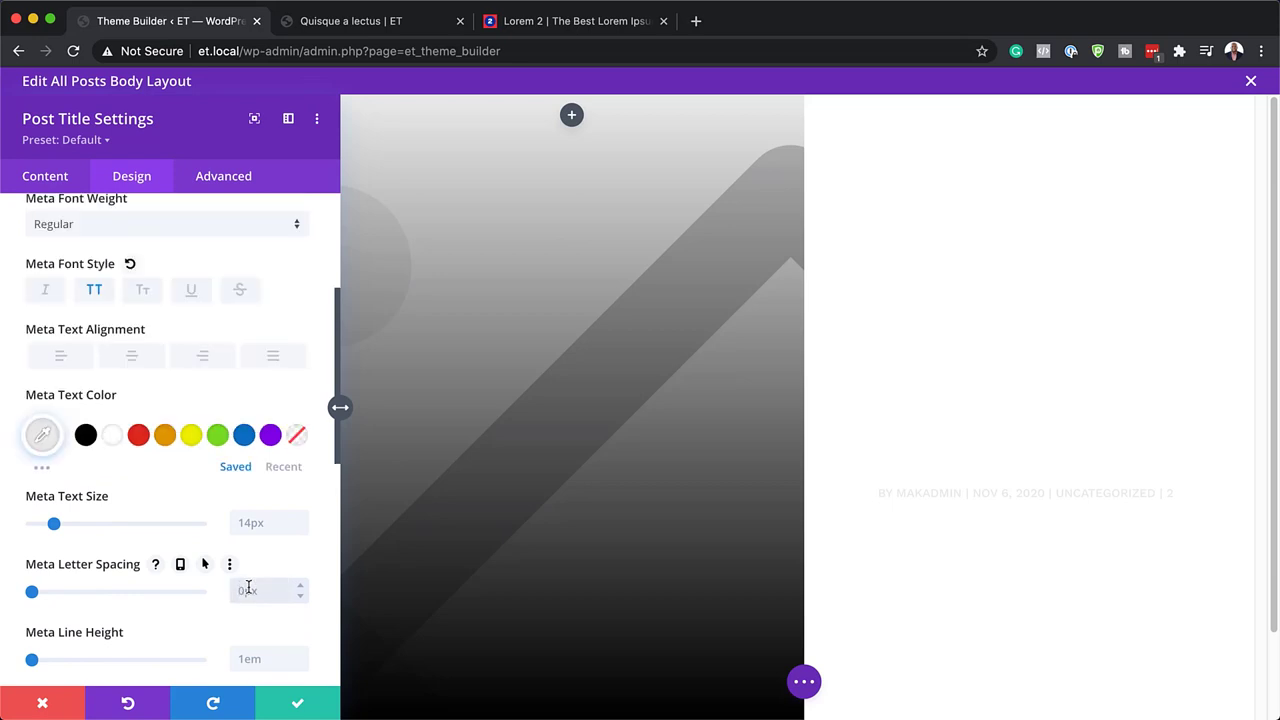
text(2px)
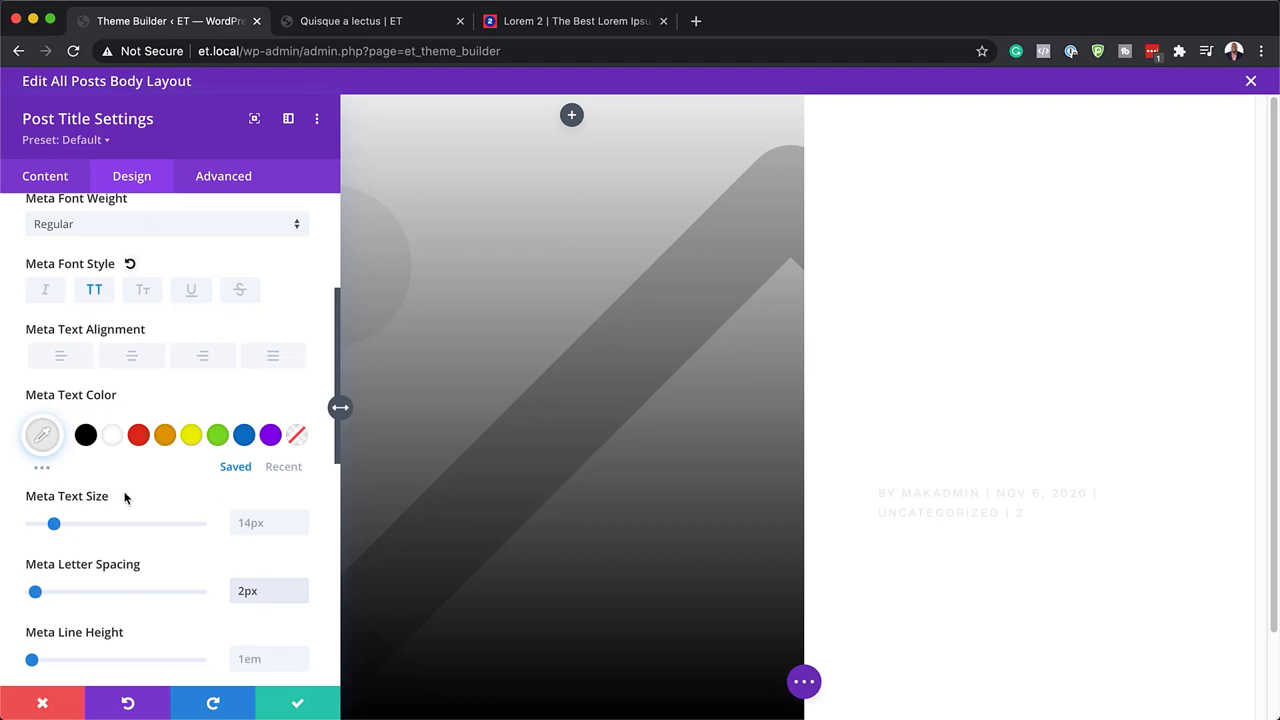
- Set the Post Title module's width to 81% in its sizing options
scroll(146, 503, down, 8)
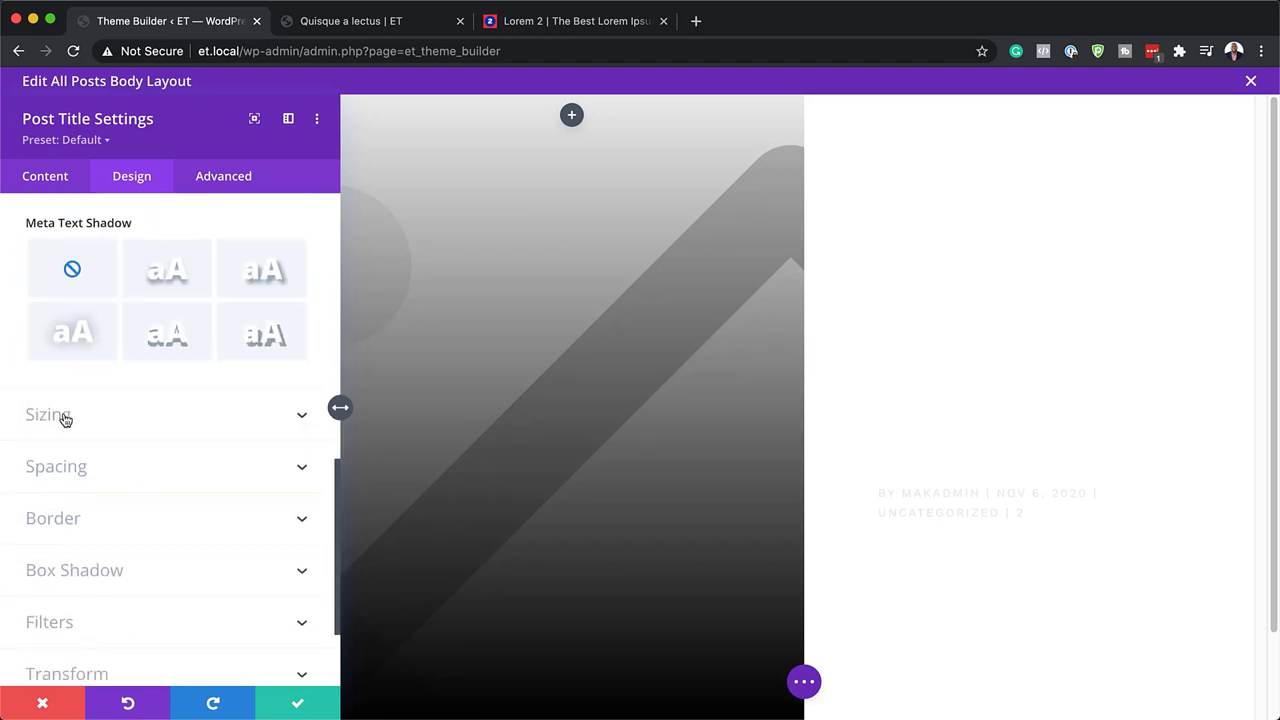
click(63, 417)
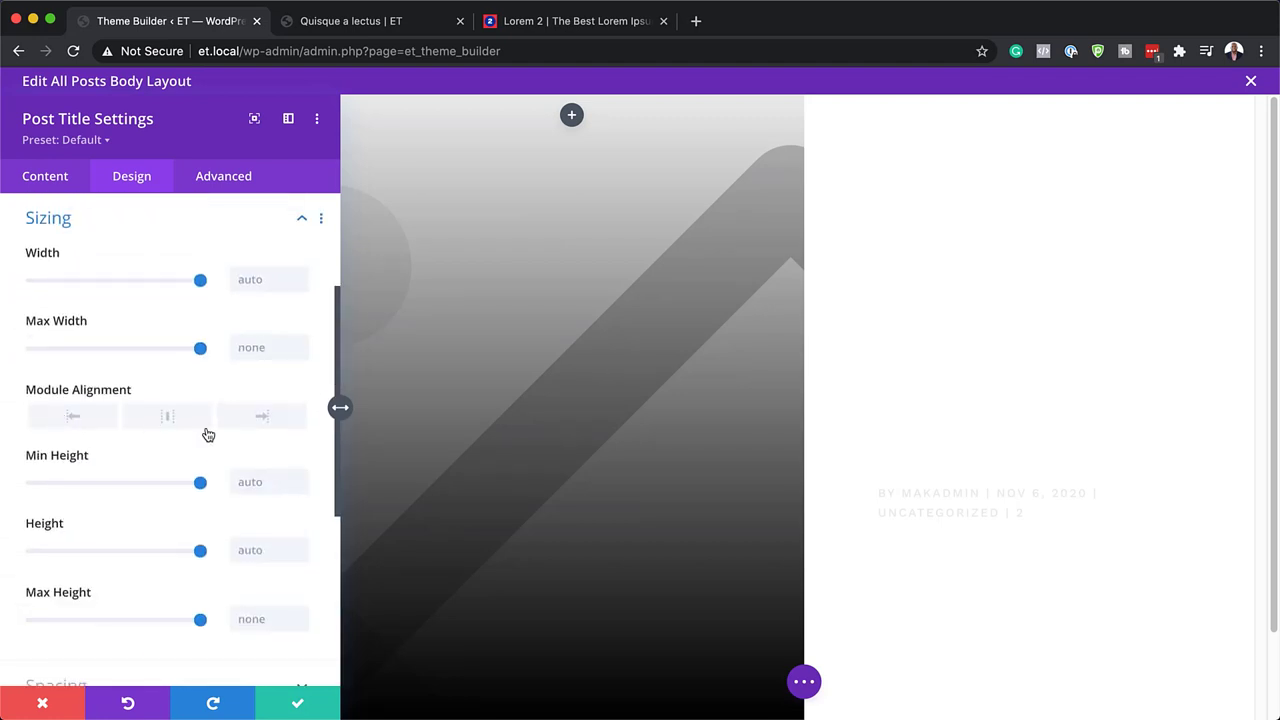
click(280, 282)
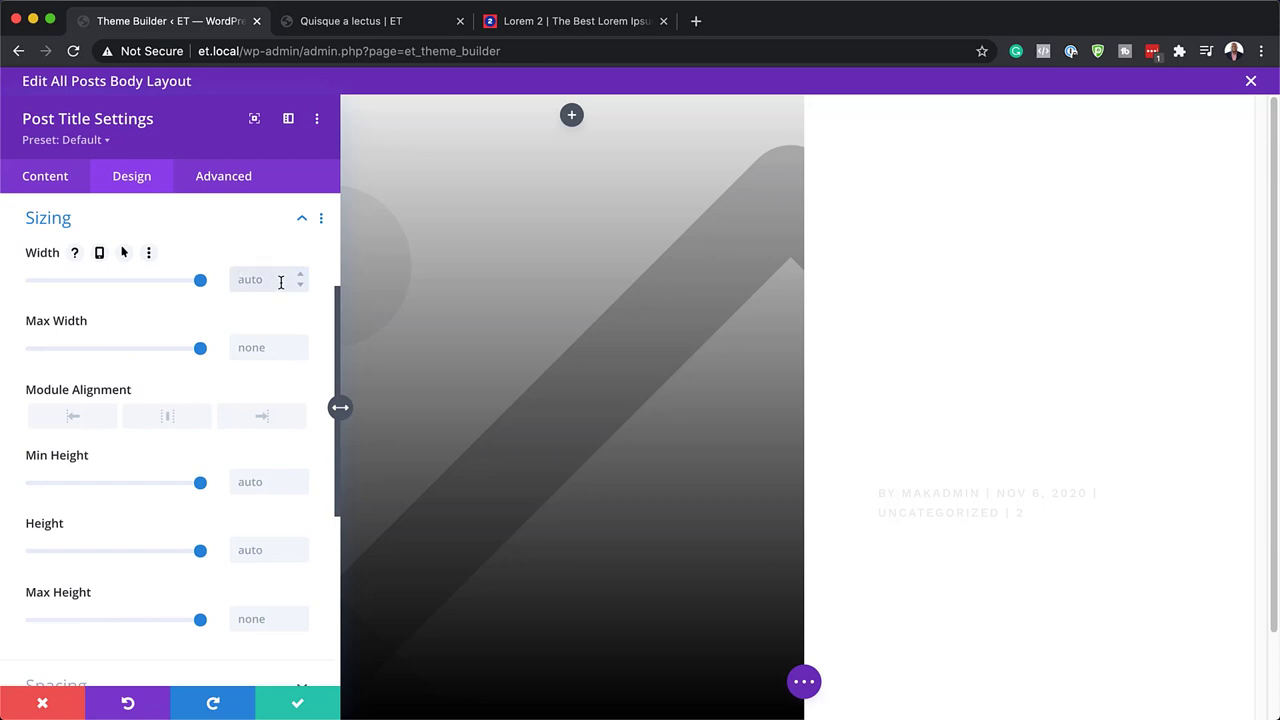
scroll(163, 517, down, 2)
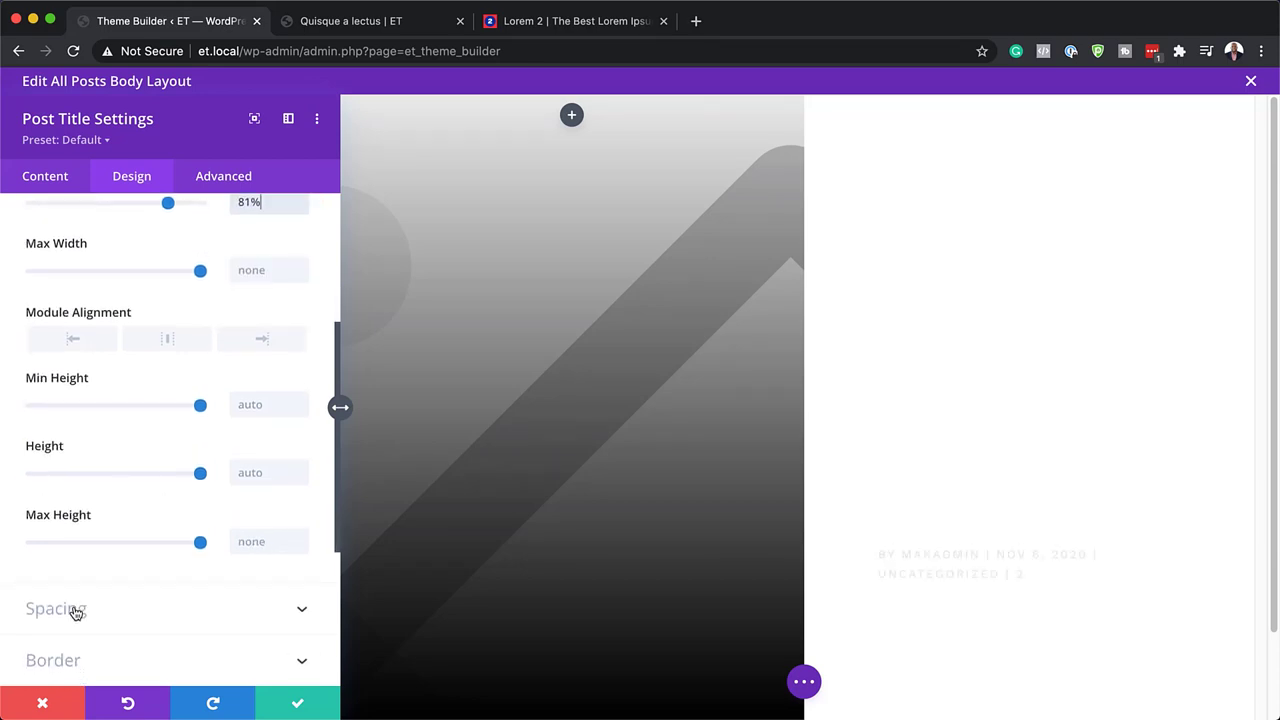
- Give the Post Title module linked padding of 8% top and bottom and 7% left and right
scroll(74, 608, down, 5)
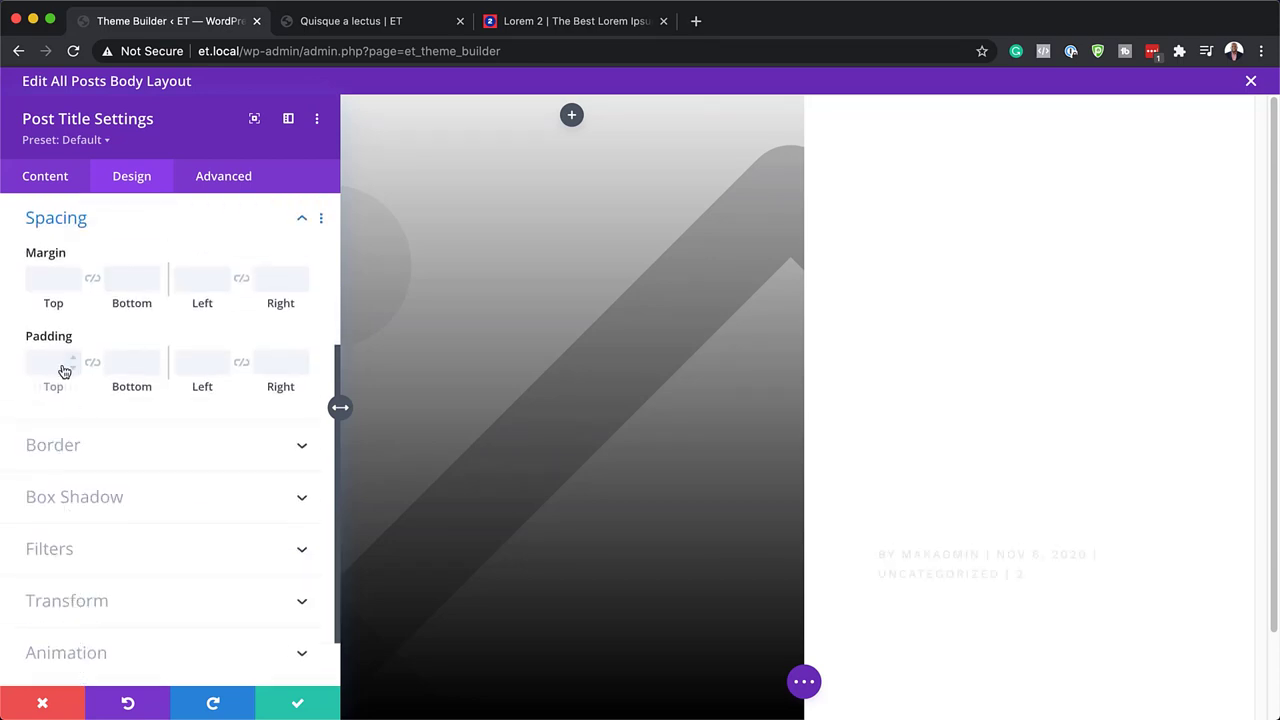
click(55, 362)
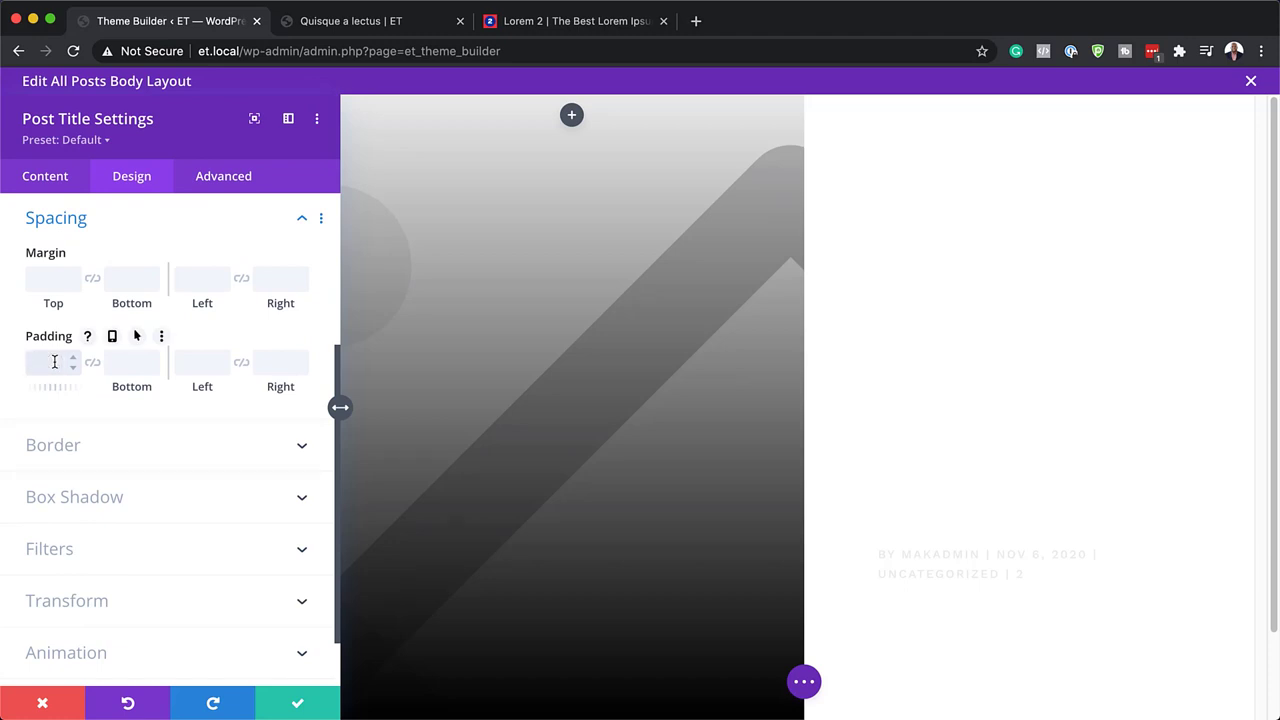
text(8%)
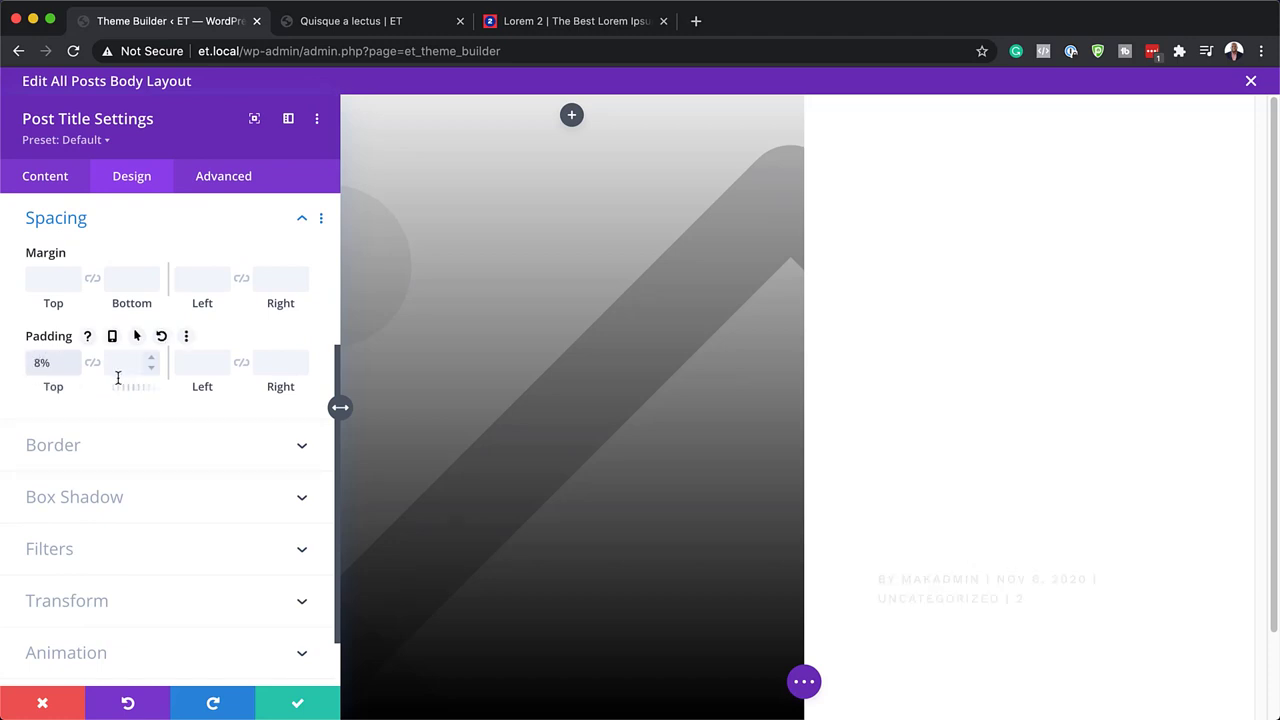
click(92, 363)
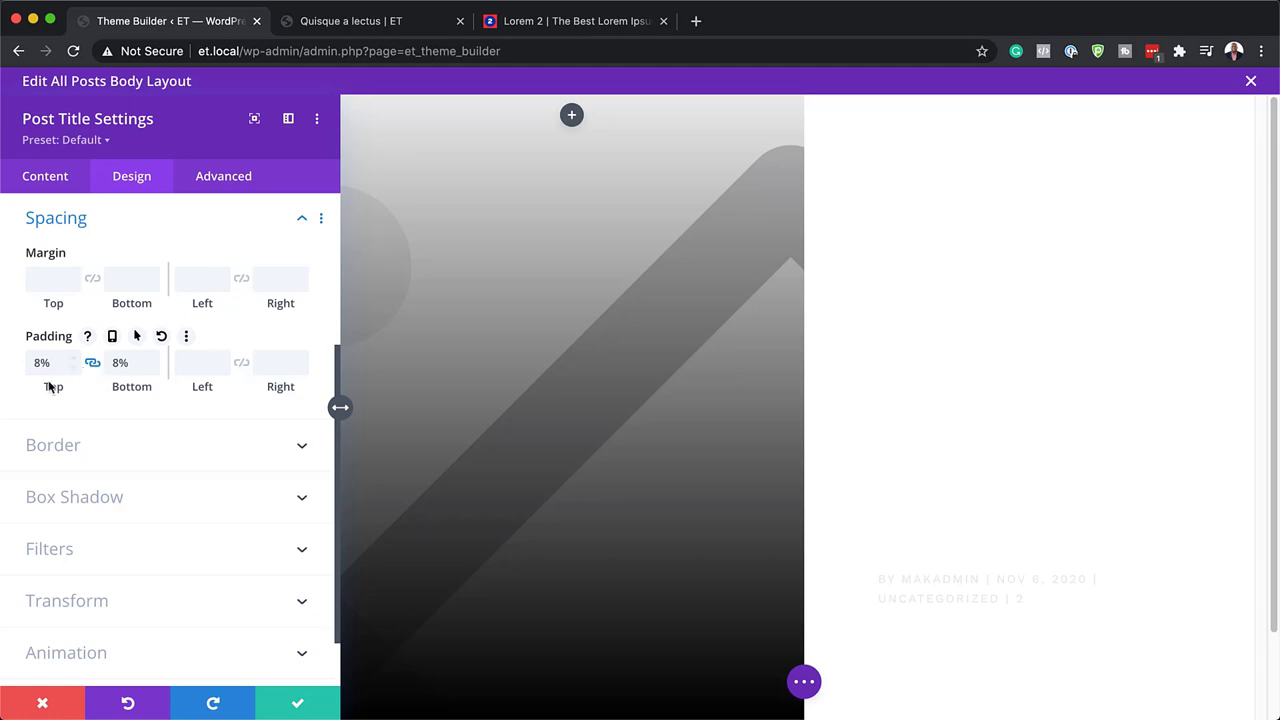
click(196, 362)
text(7%)
click(241, 363)
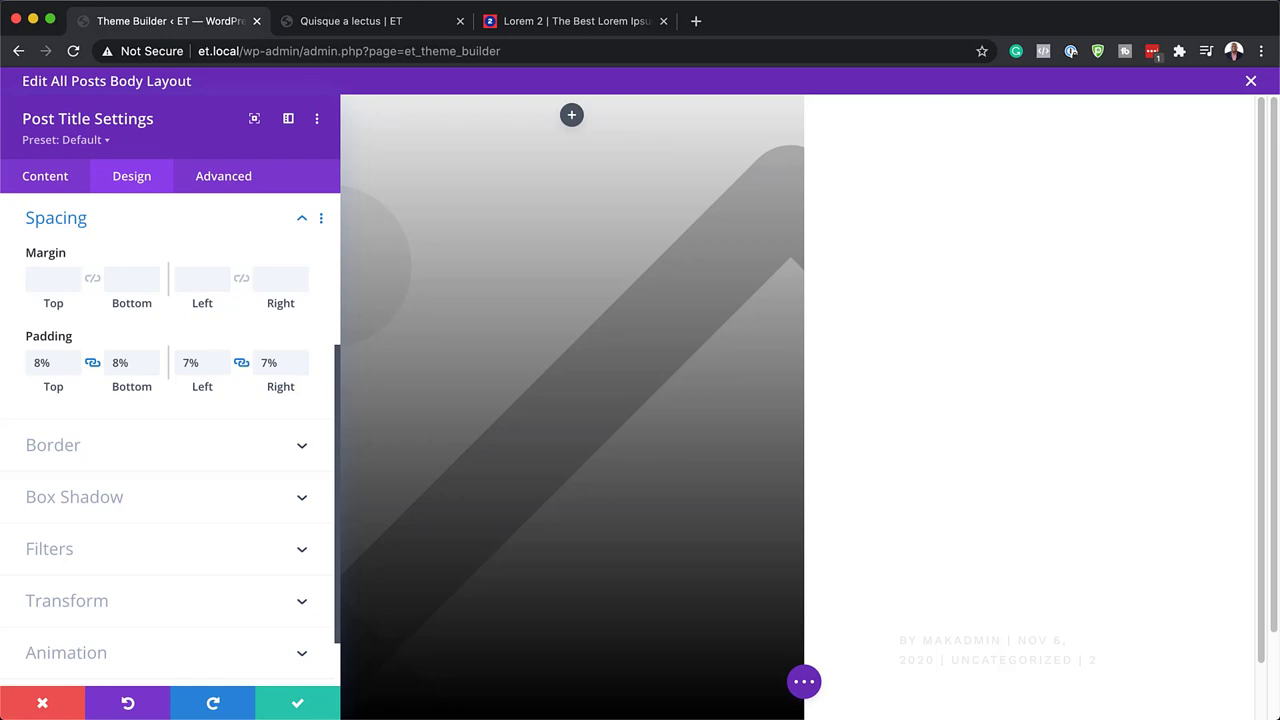
- Set the Post Title module to absolute position at the bottom center with a 10% vertical offset, and save its settings
click(228, 180)
click(112, 465)
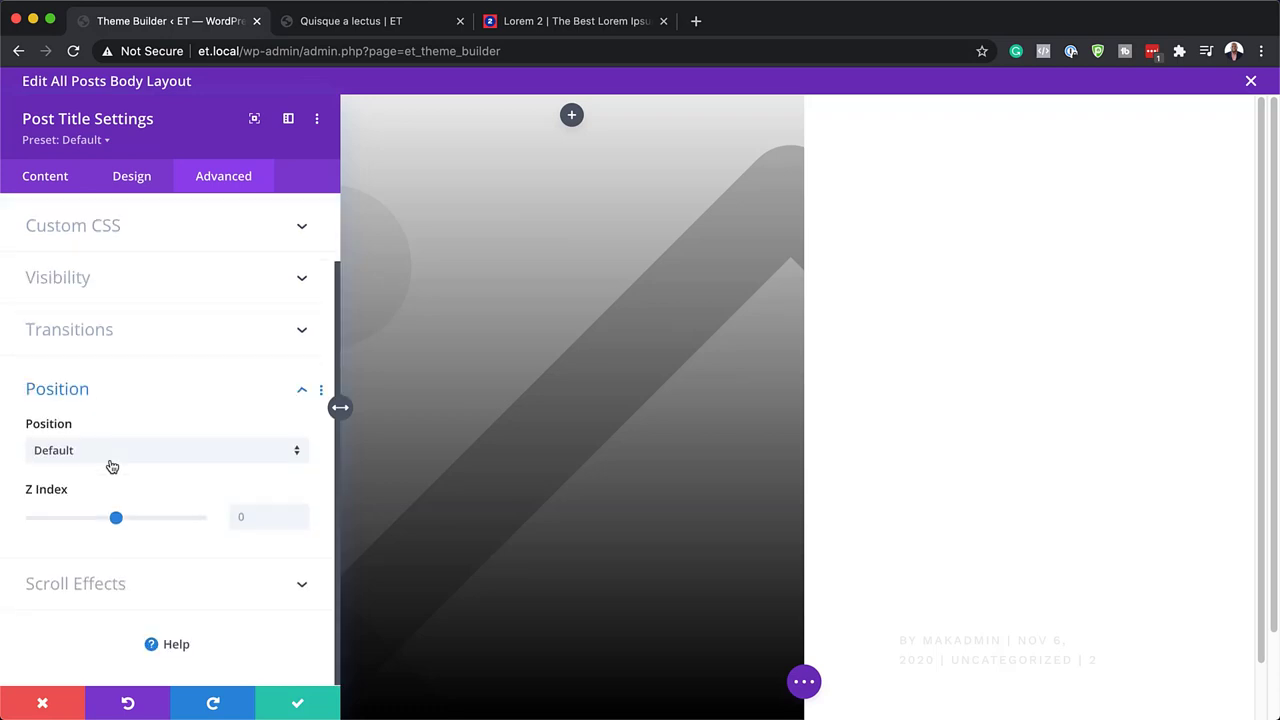
mouse_move(110, 463)
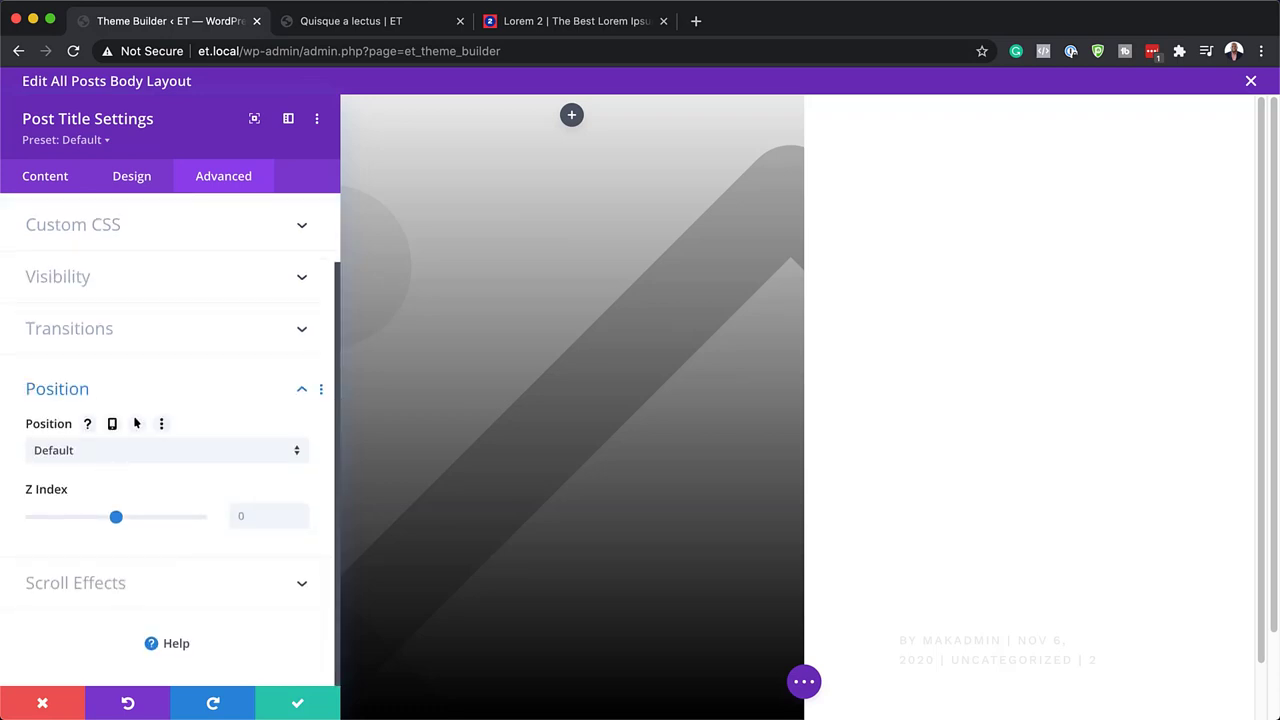
click(191, 460)
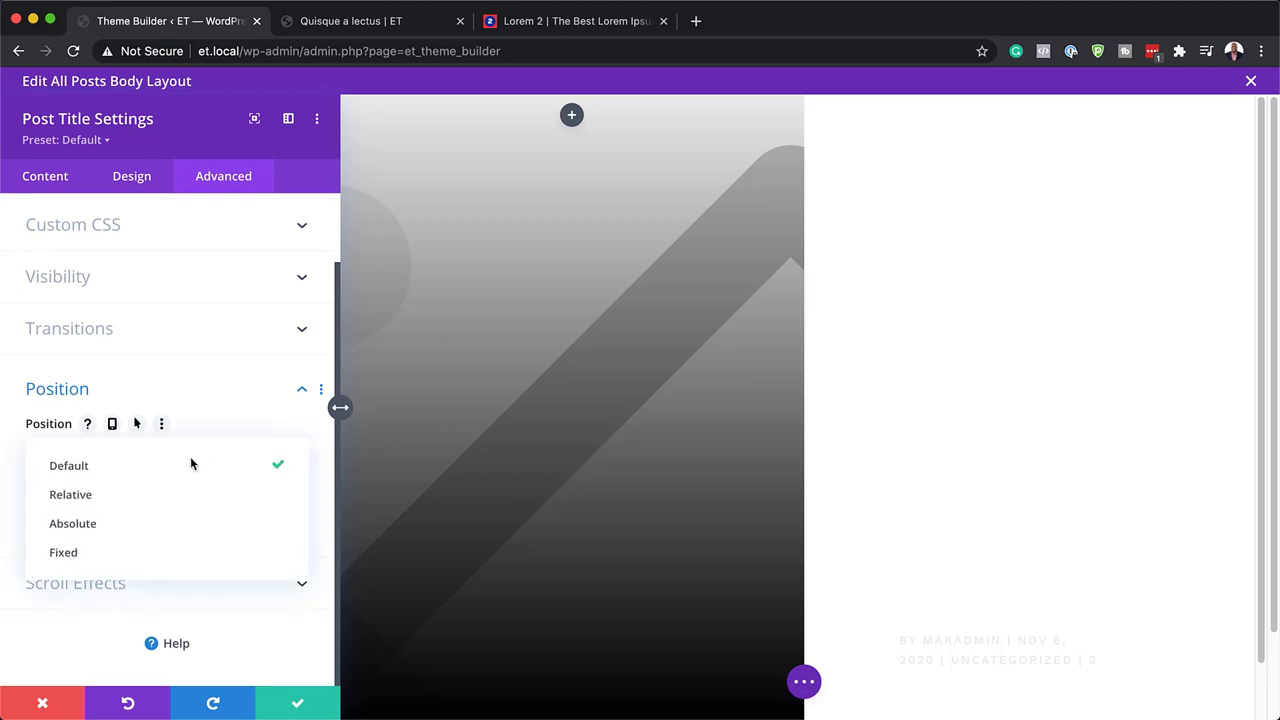
click(151, 522)
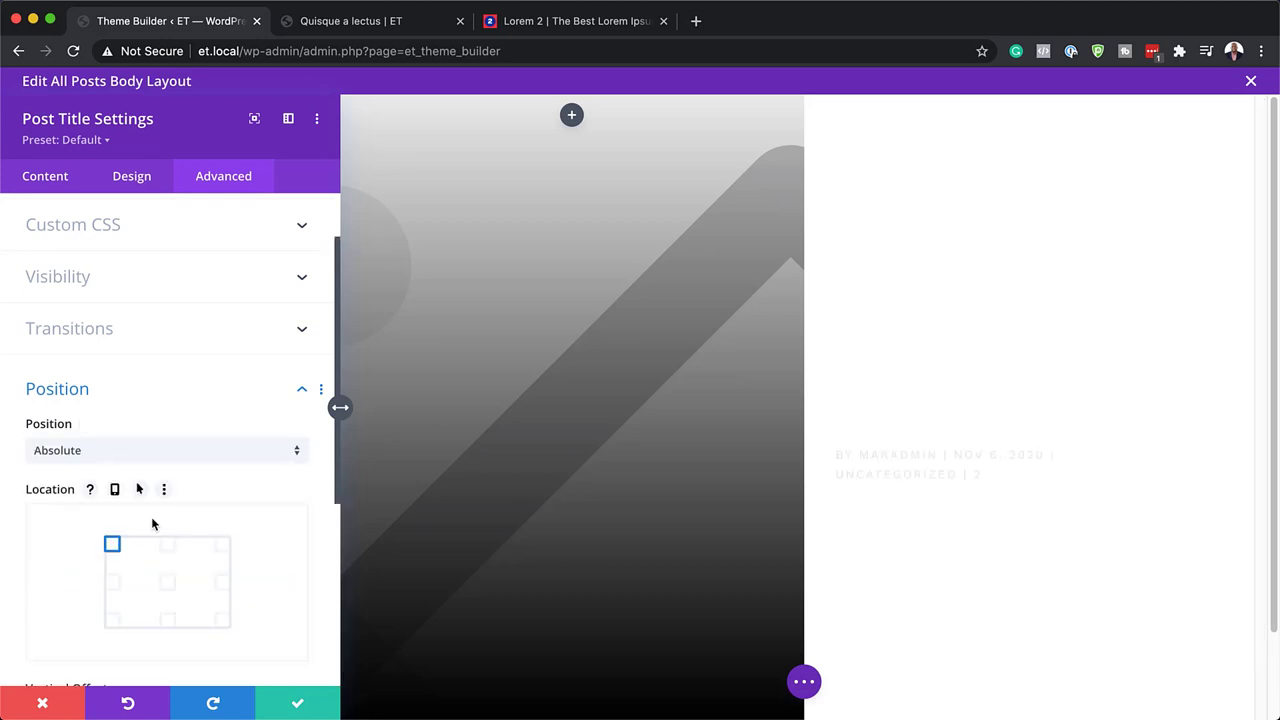
click(168, 620)
scroll(183, 457, down, 4)
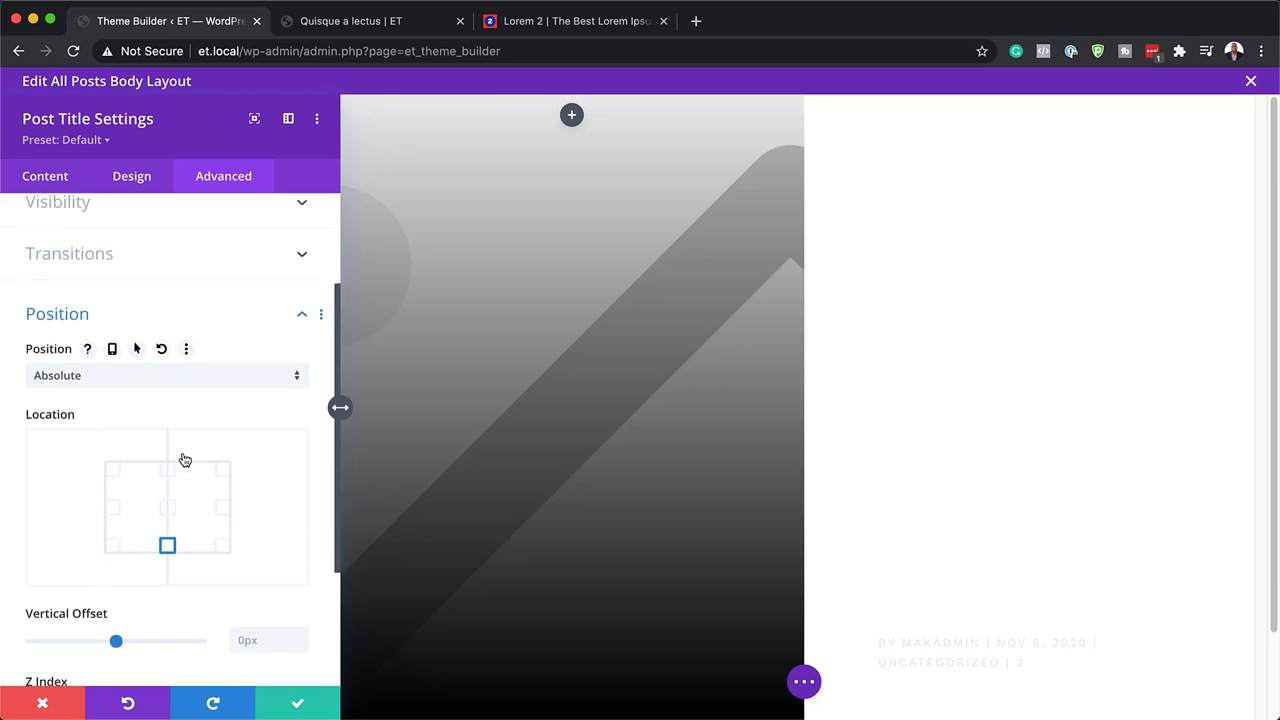
click(270, 537)
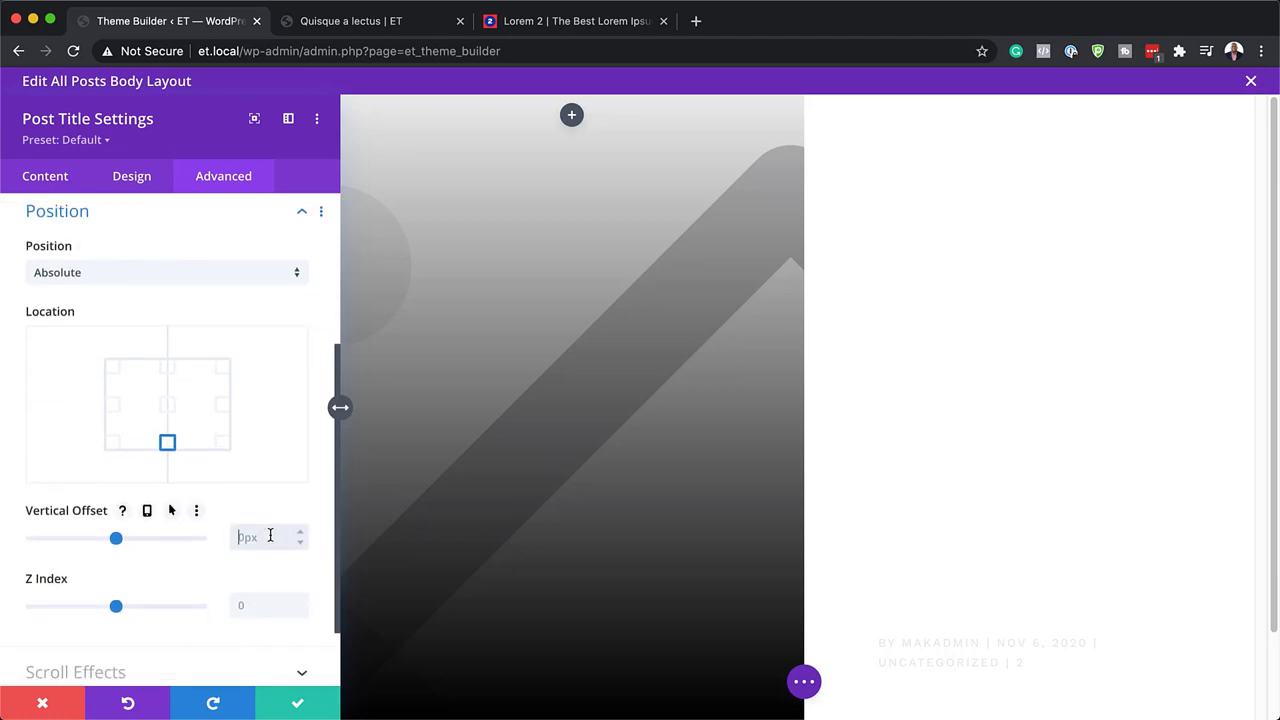
text(10%)
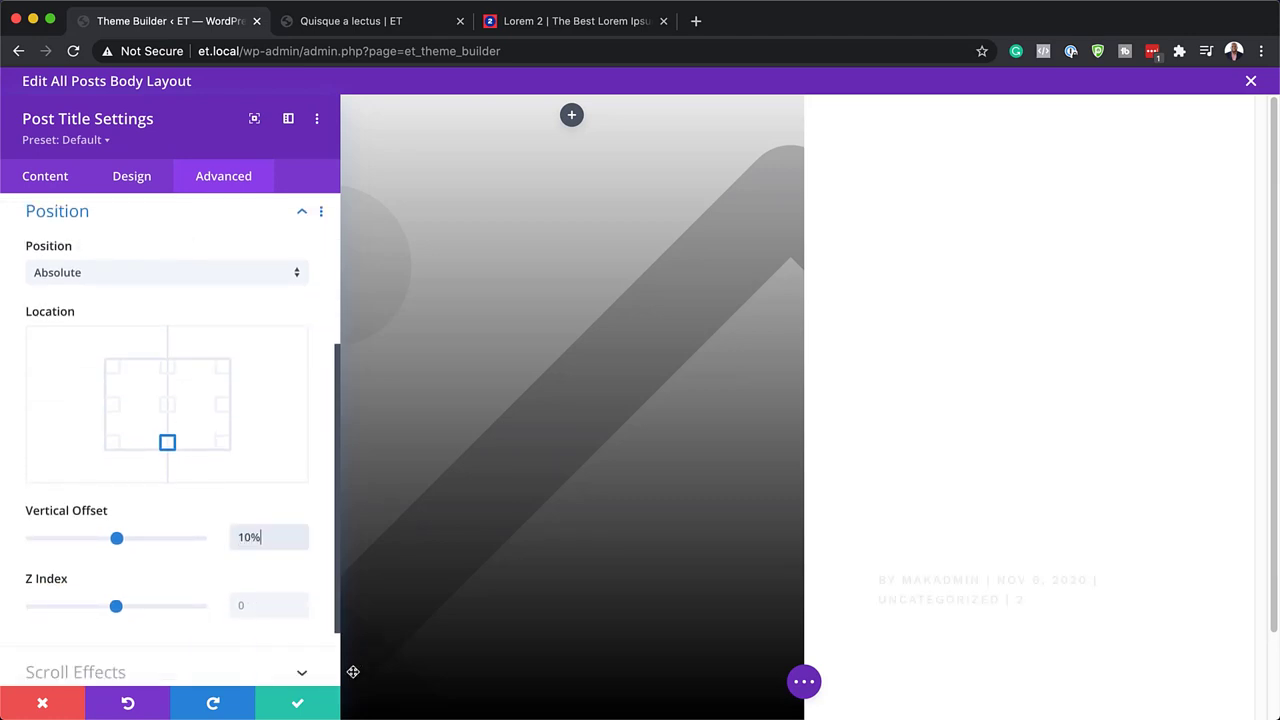
click(296, 706)
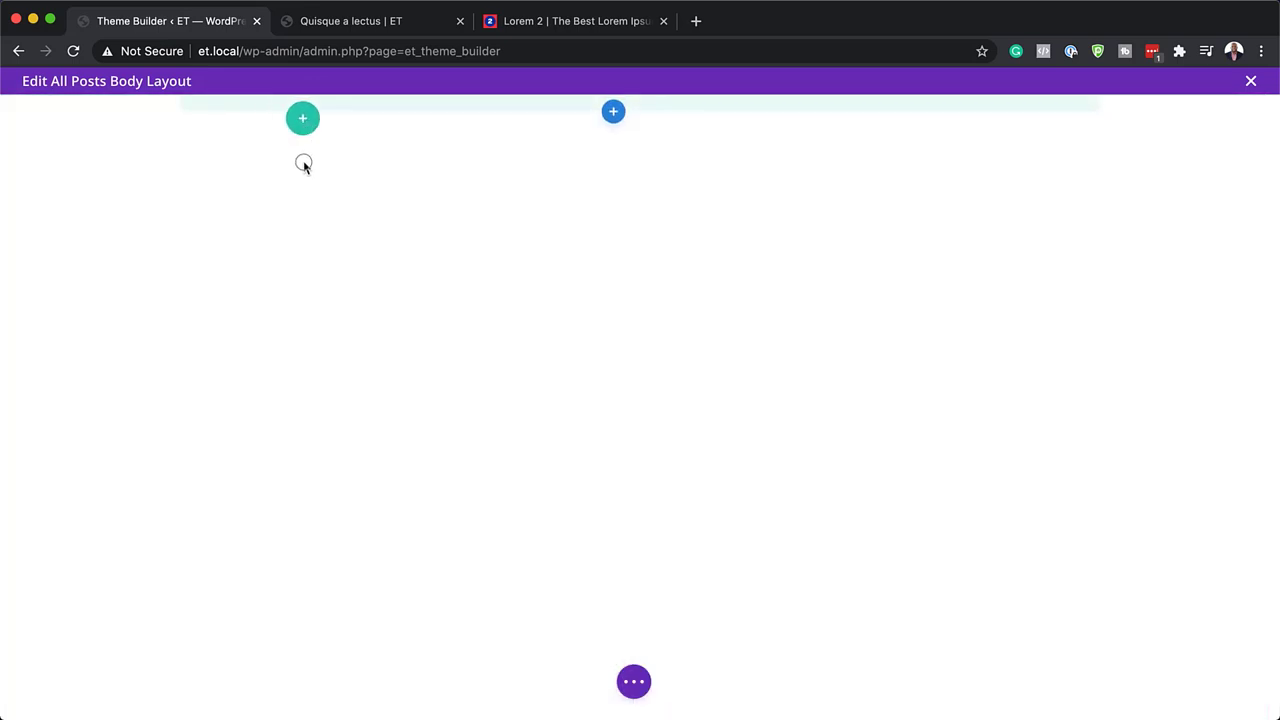
- Insert a Post Content module into the empty column beside the title column
mouse_move(303, 161)
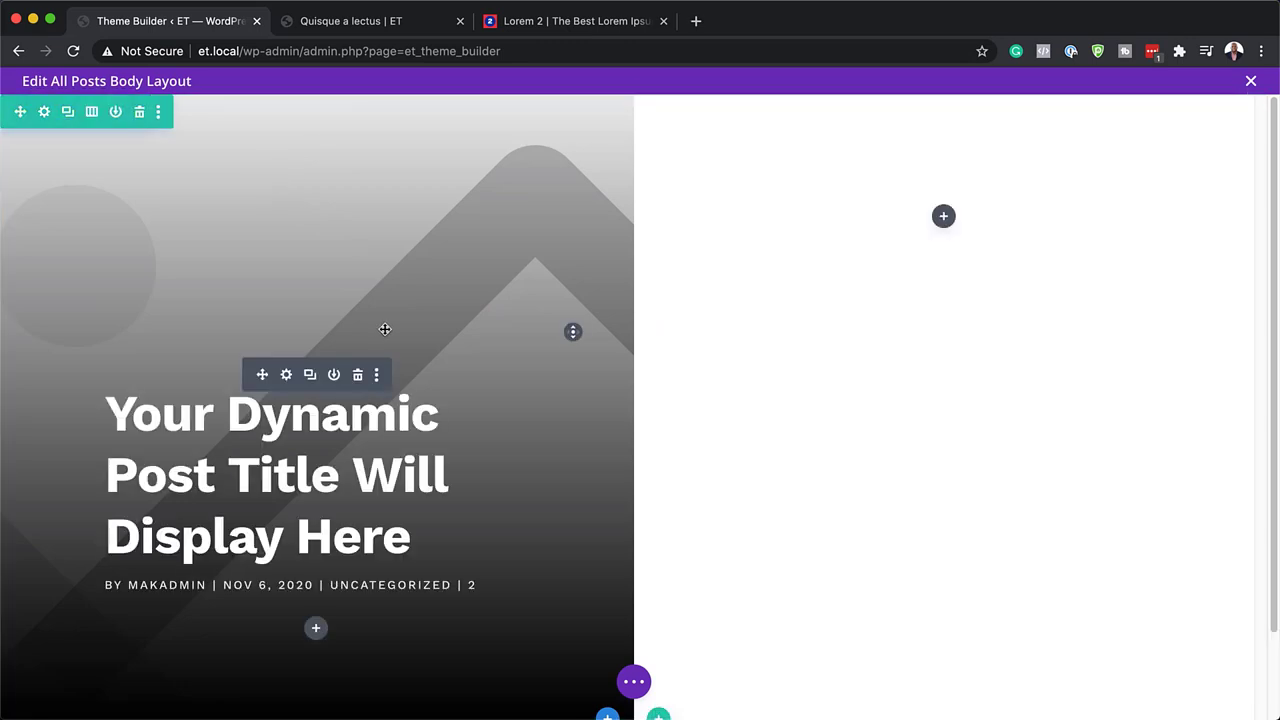
scroll(384, 338, down, 1)
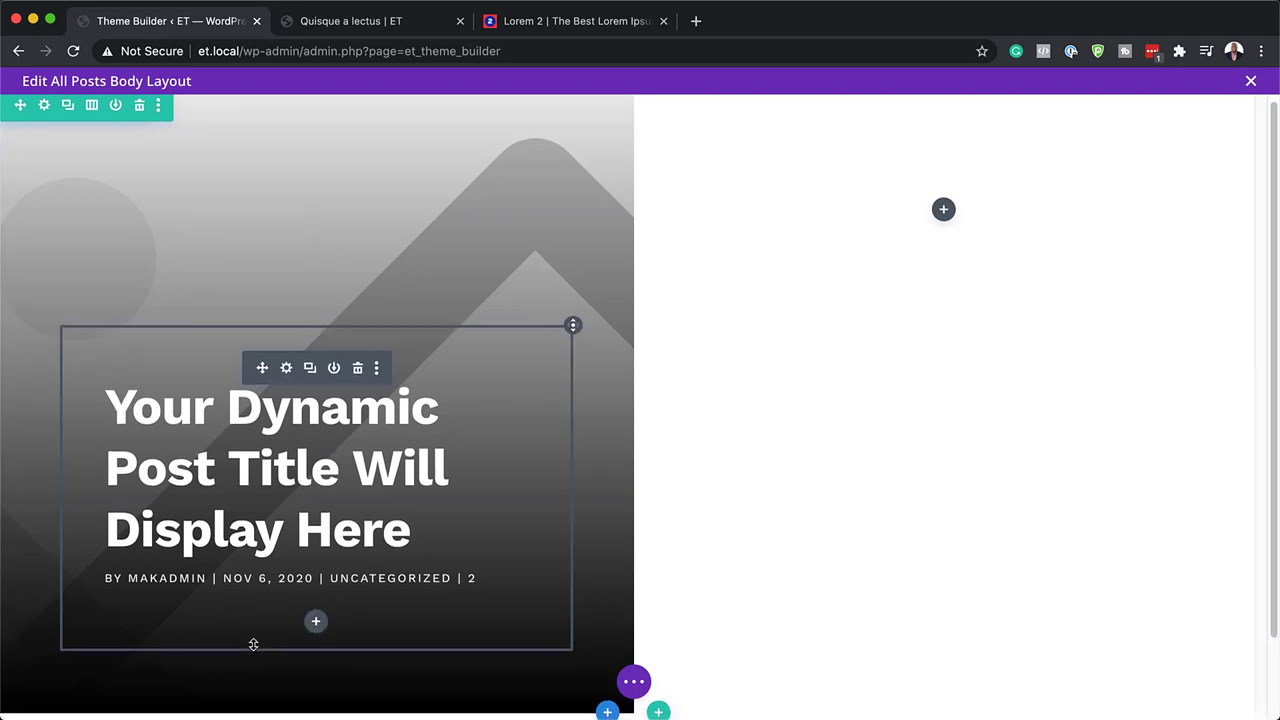
scroll(254, 648, down, 2)
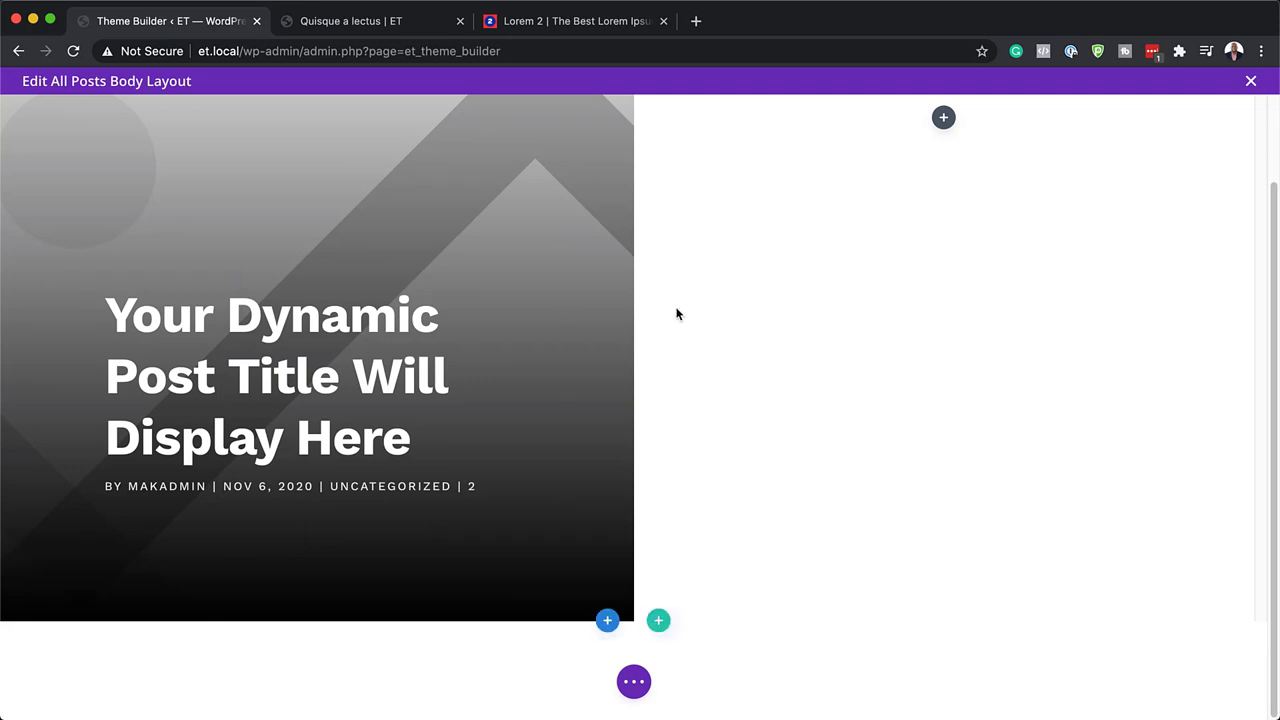
scroll(774, 560, up, 2)
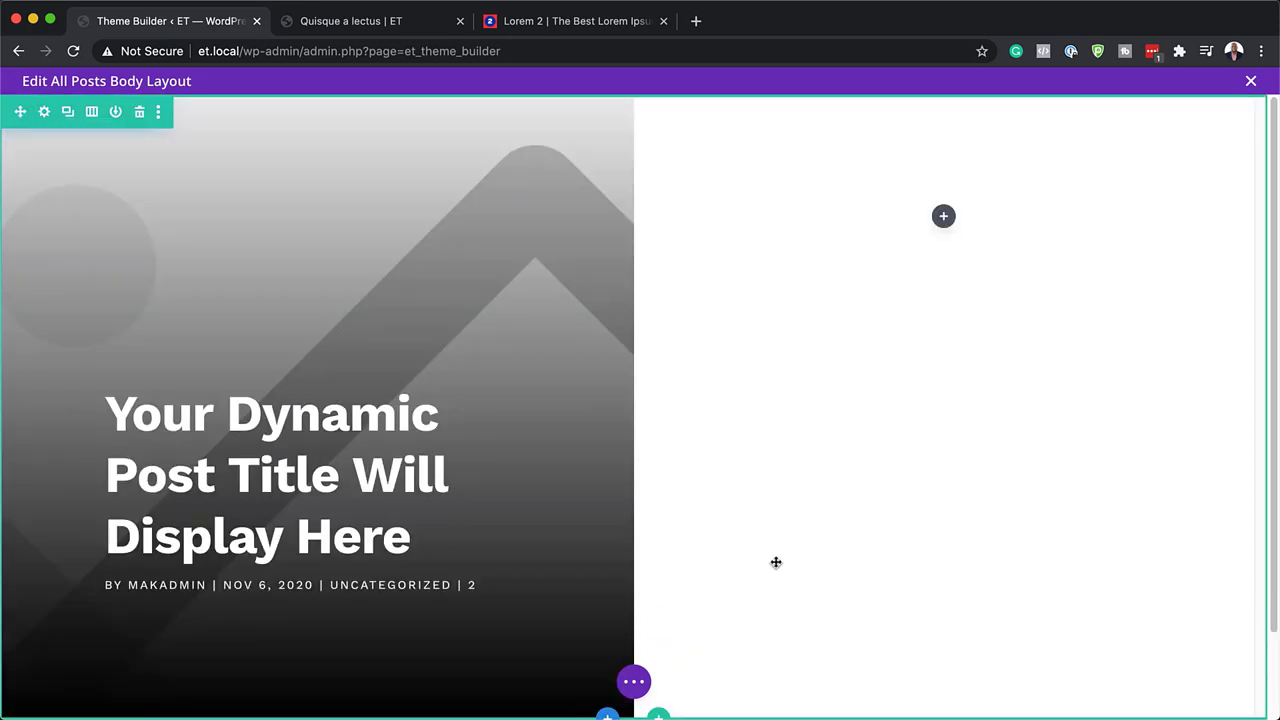
click(946, 220)
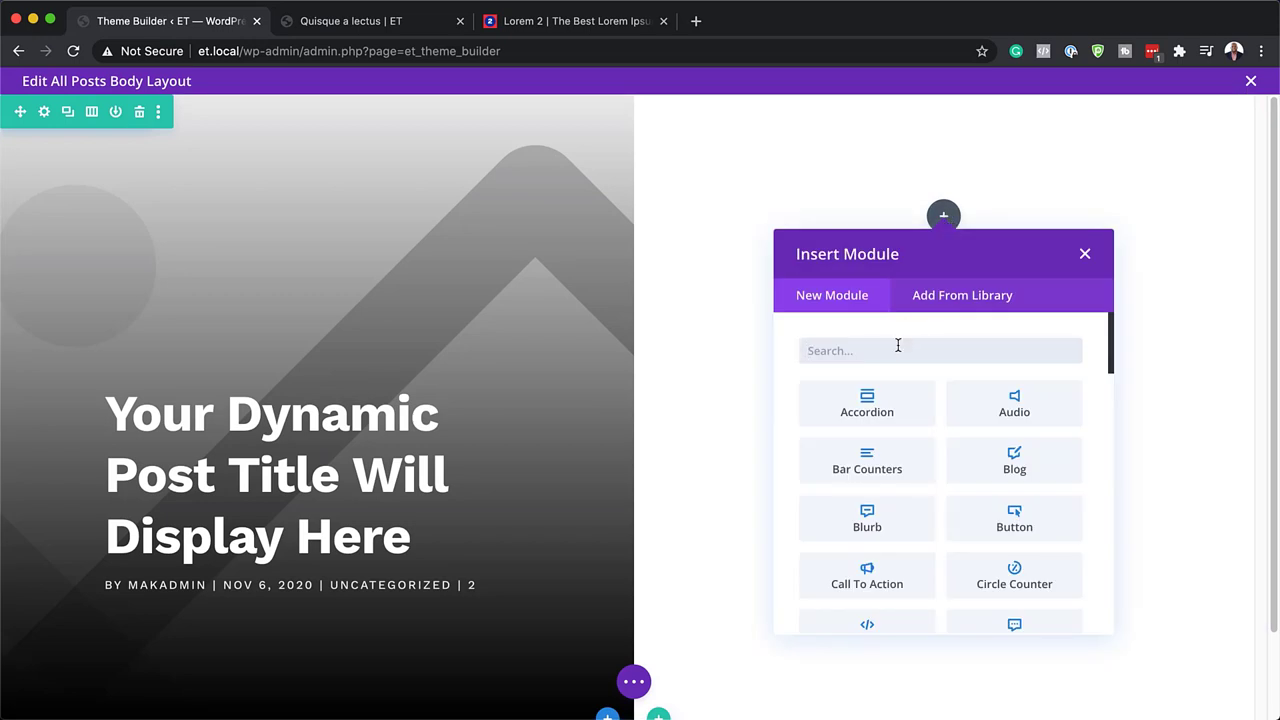
text(po)
click(860, 466)
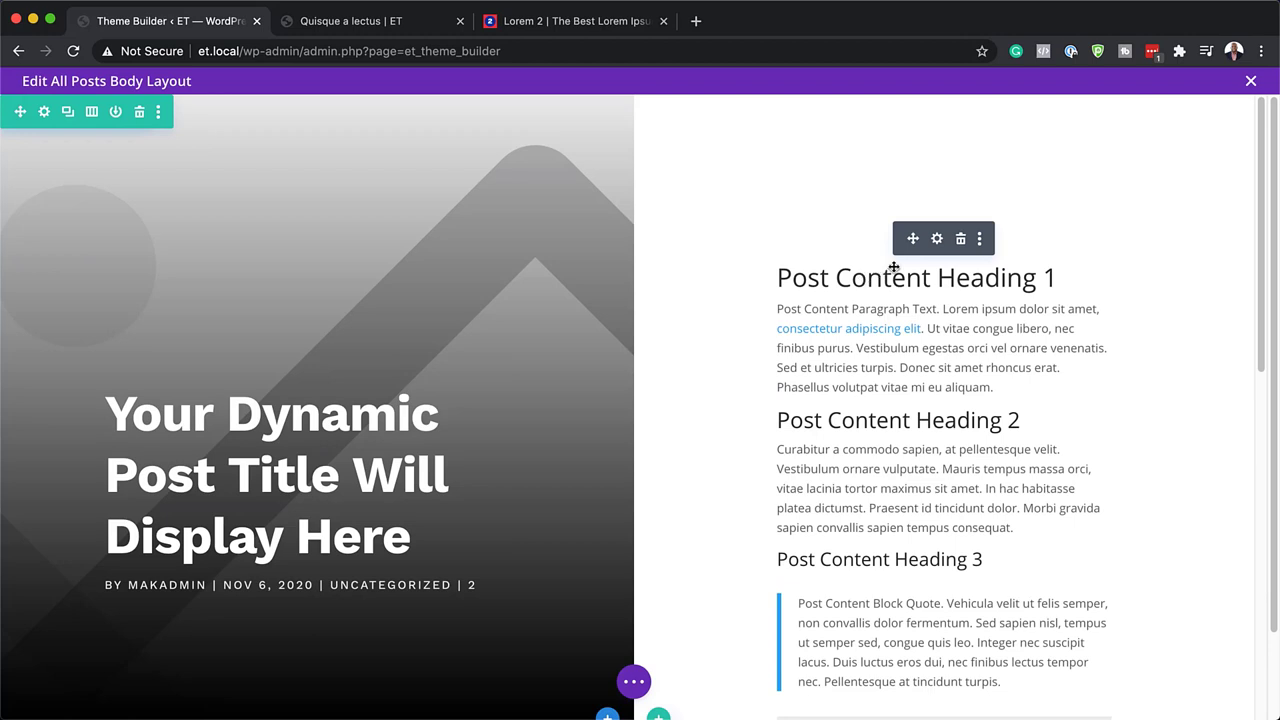
- Style the Post Content module's H1 heading with the Work Sans font in Semi Bold weight
click(937, 240)
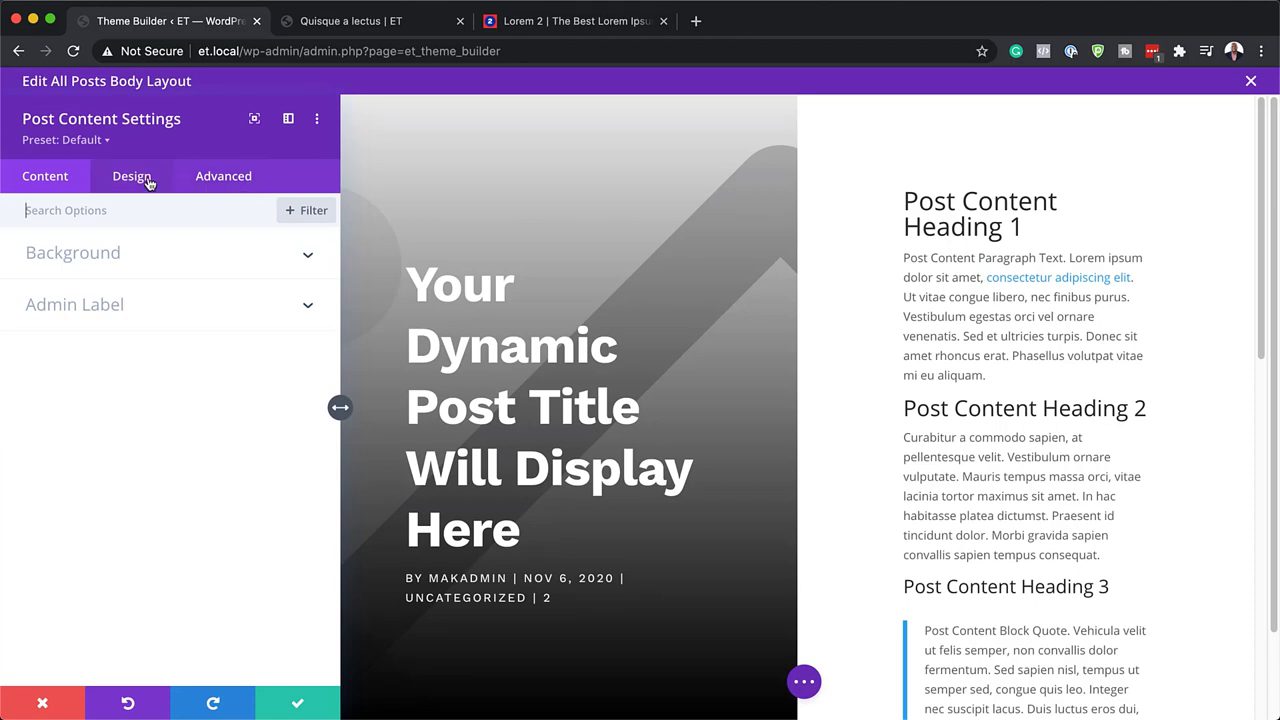
click(903, 190)
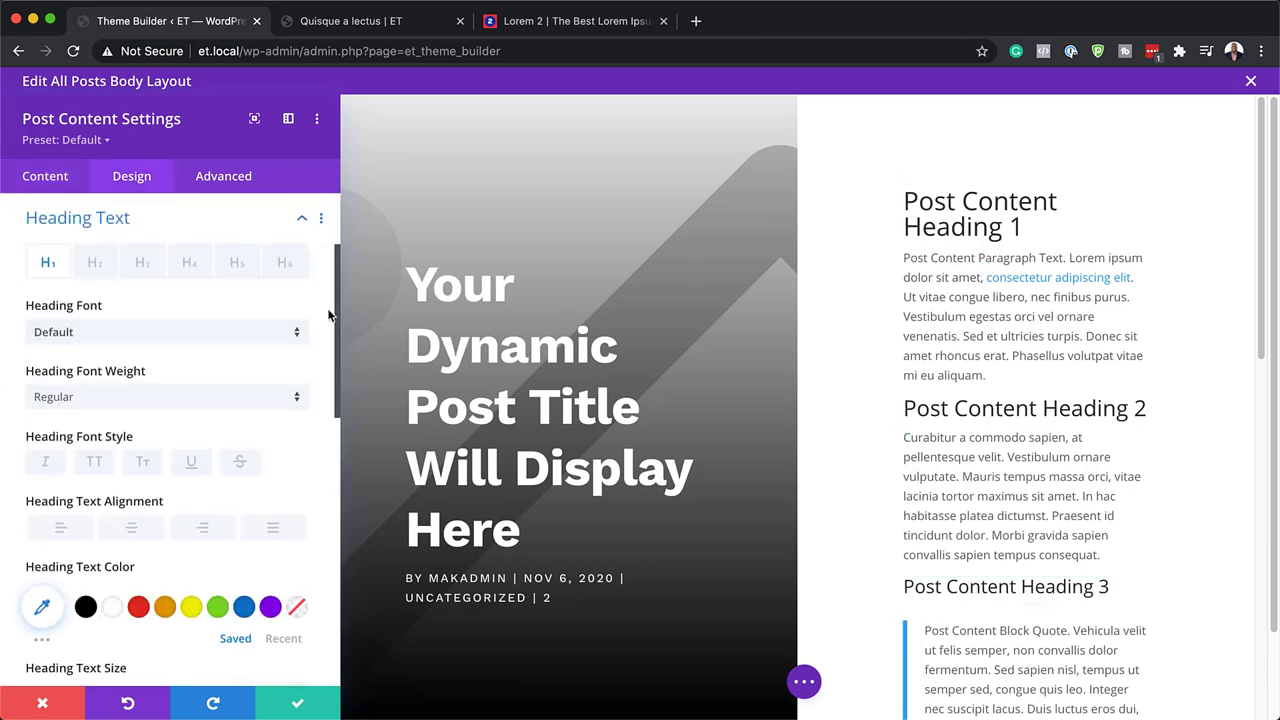
click(190, 335)
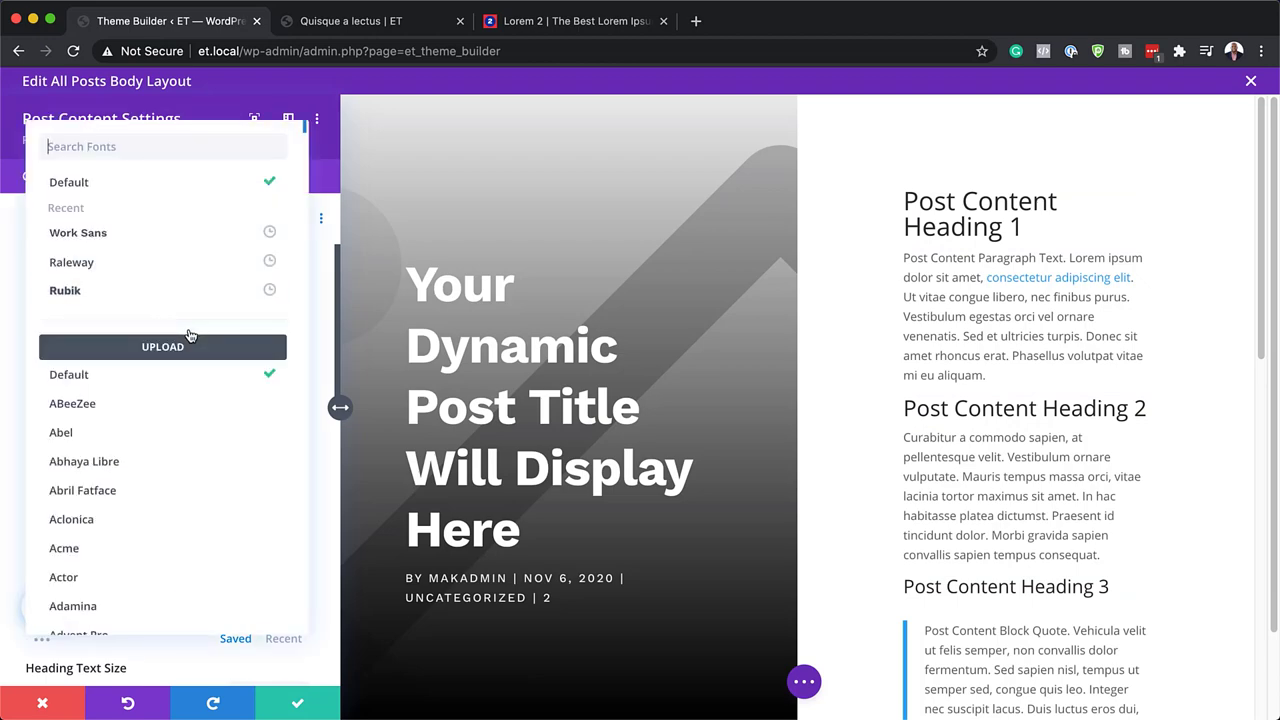
click(178, 241)
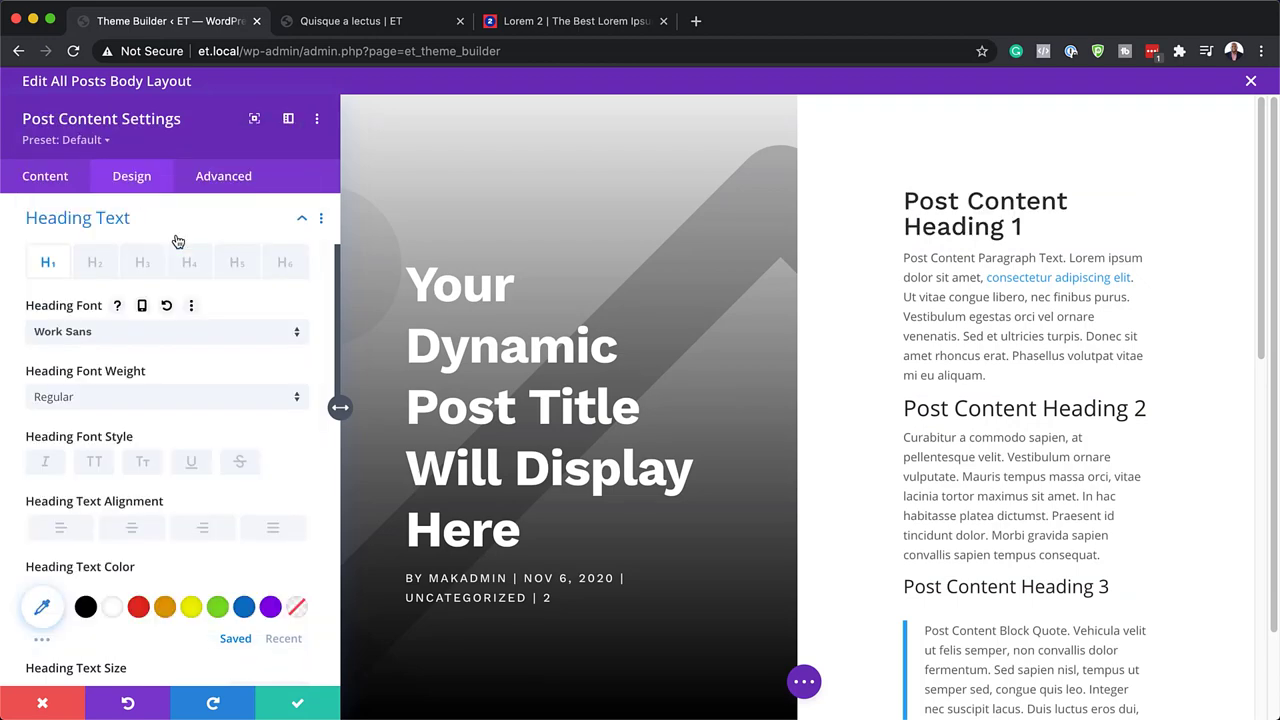
click(146, 397)
click(170, 520)
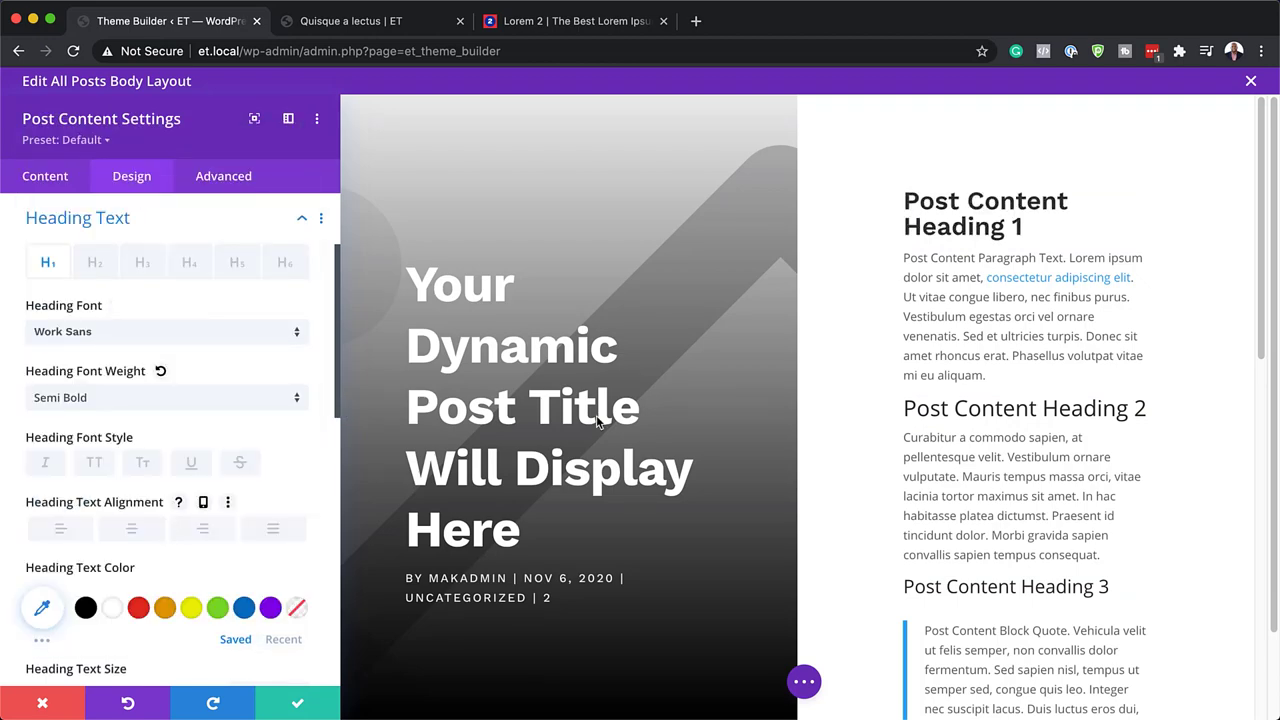
- Style the post content's H2 heading with the Work Sans font in Semi Bold weight
mouse_move(905, 400)
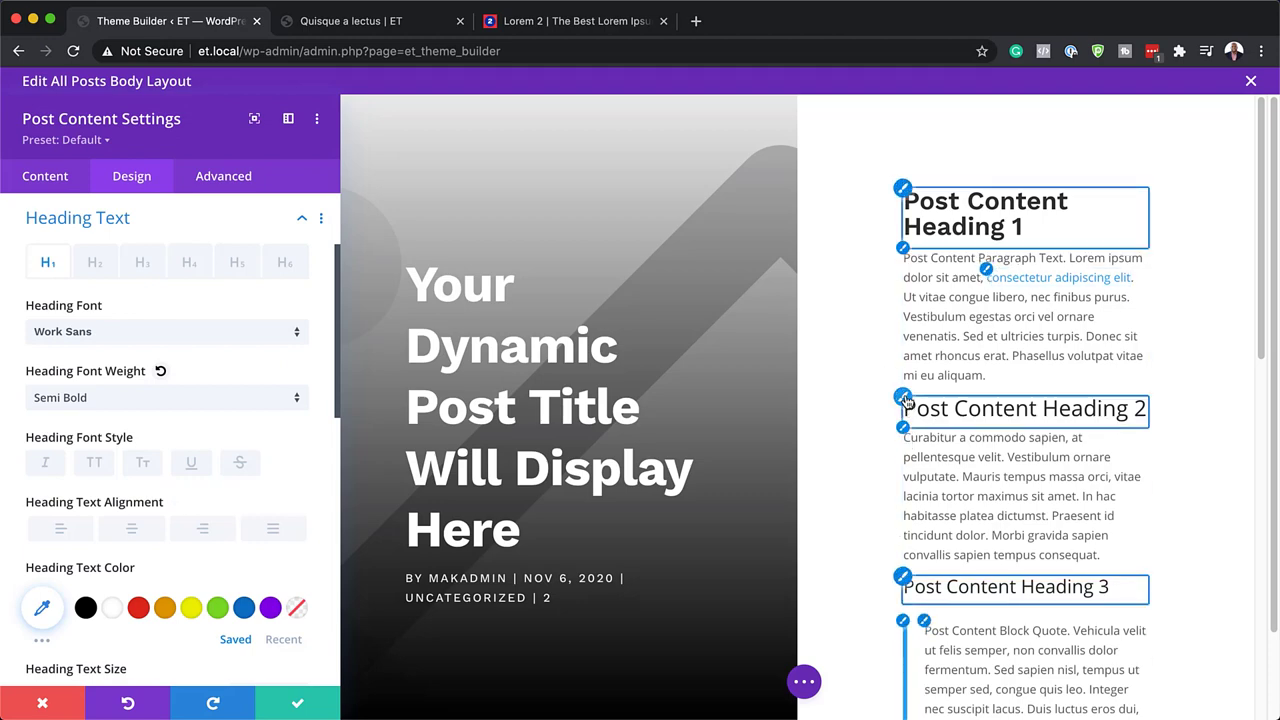
click(905, 400)
click(157, 335)
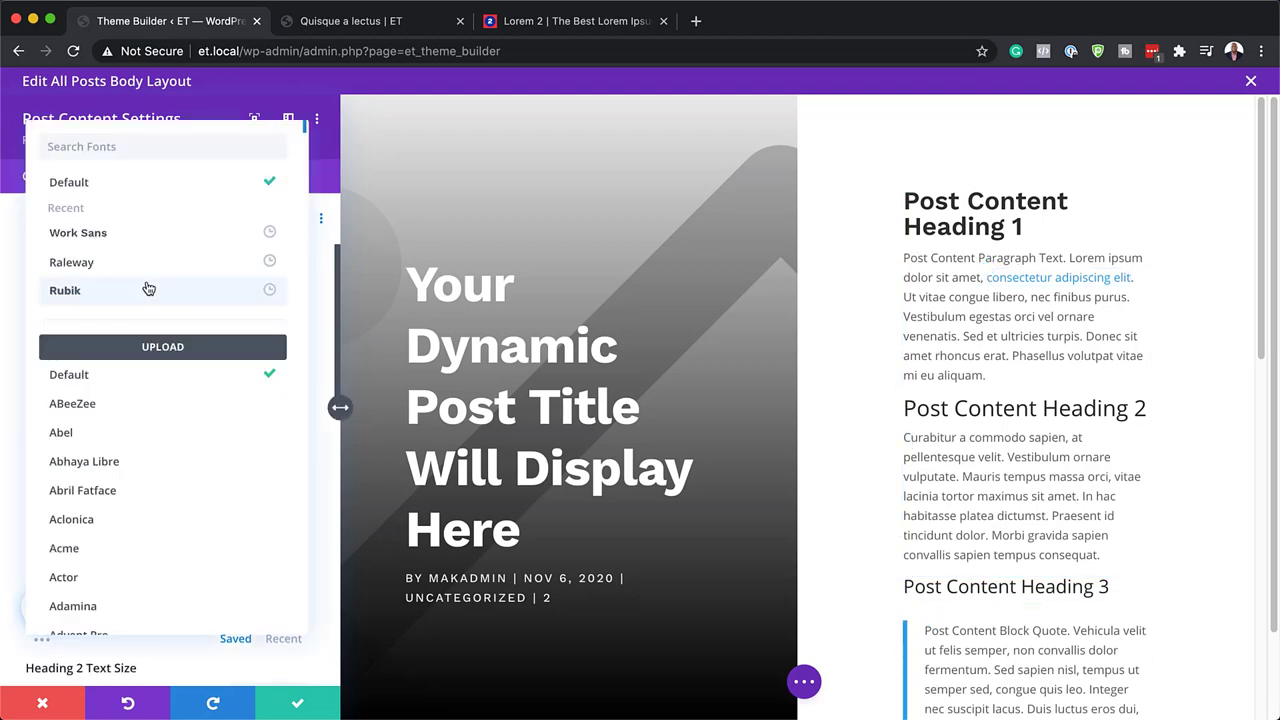
click(149, 234)
click(166, 400)
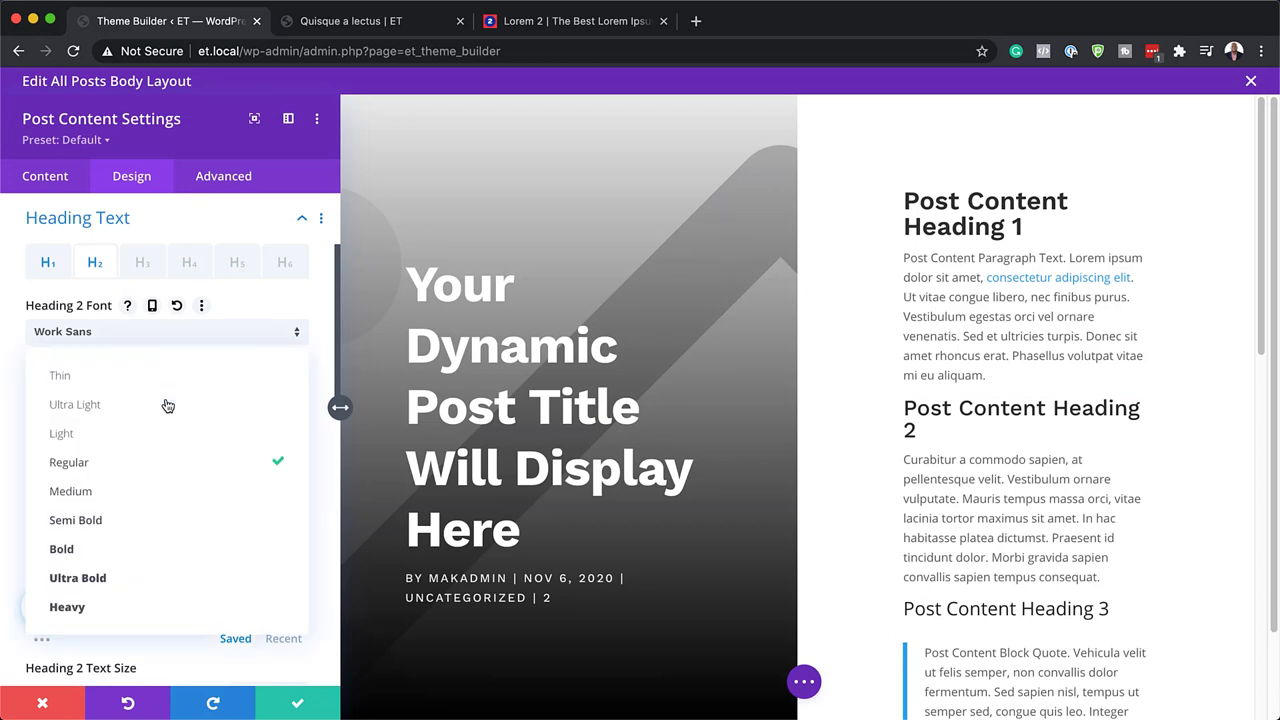
click(149, 520)
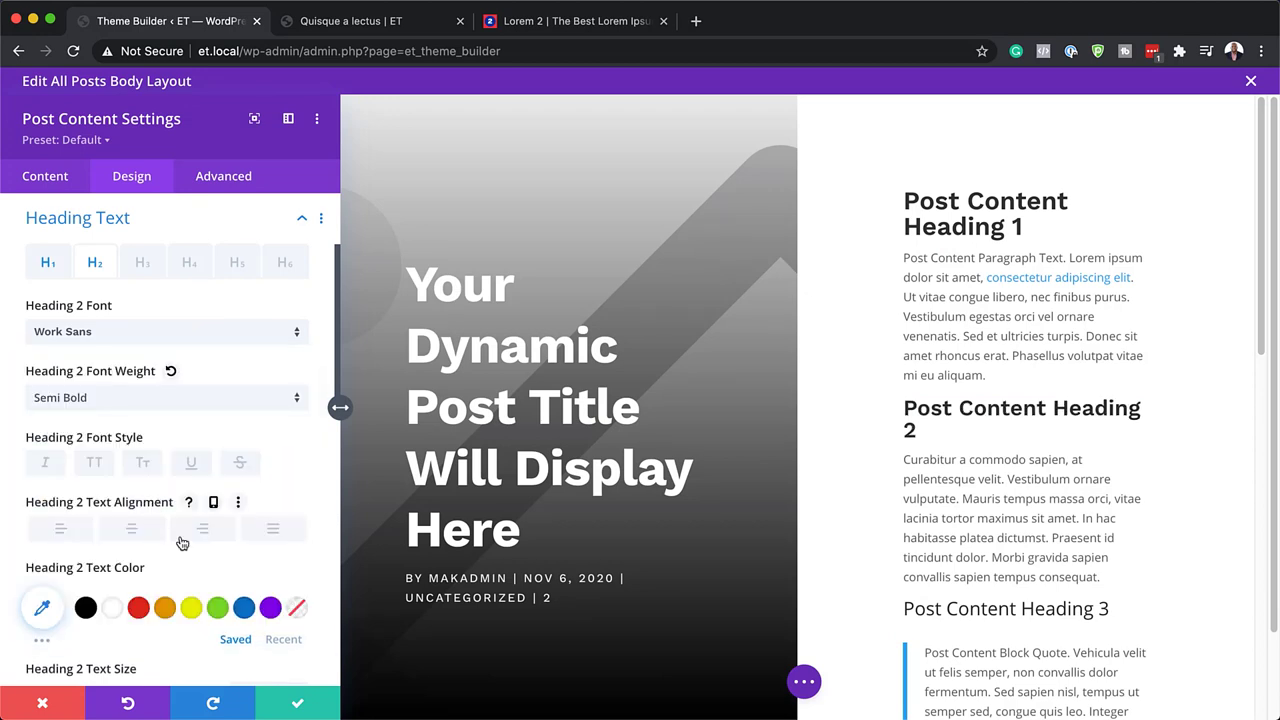
- Set the post content's H2 heading text size to 40px
scroll(182, 542, down, 5)
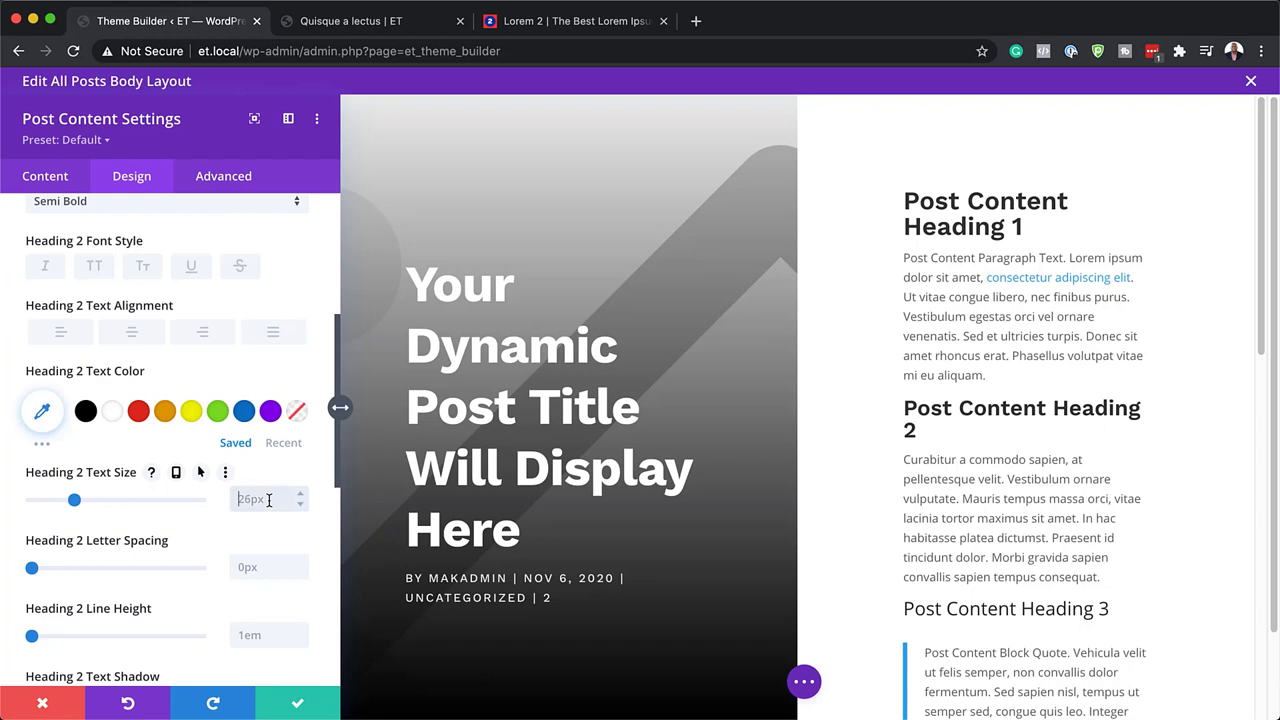
text(40px)
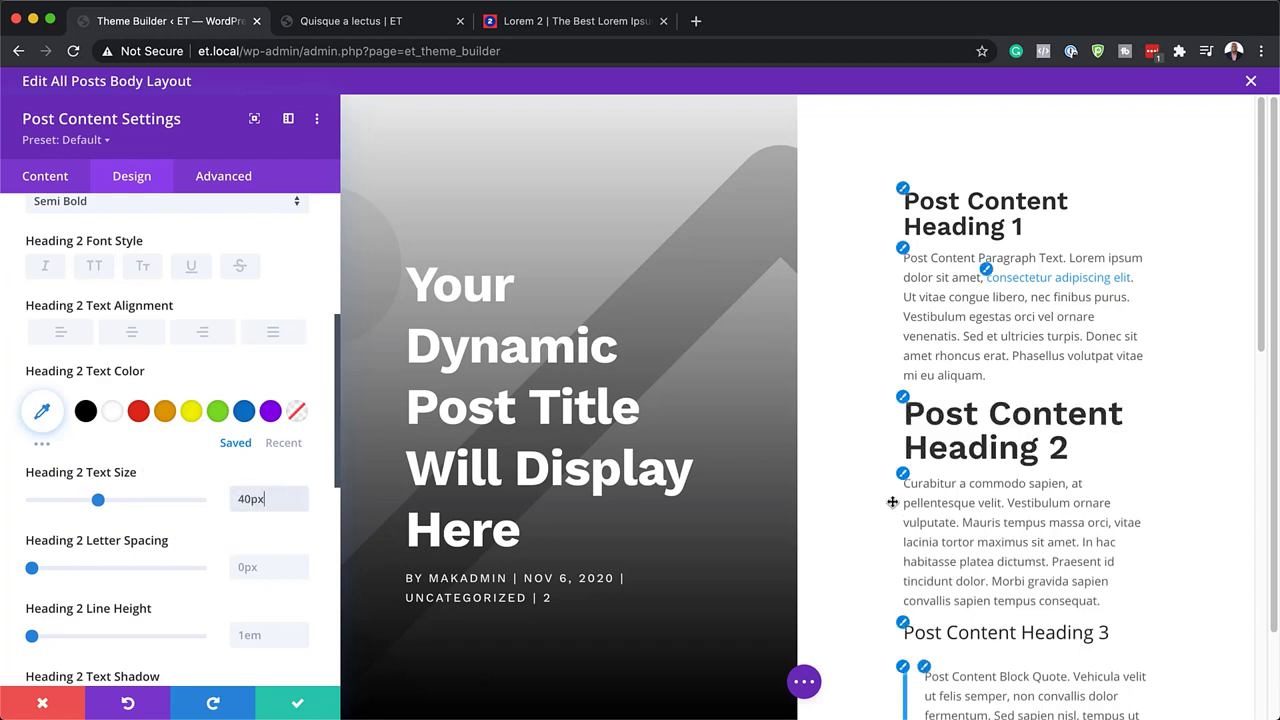
- Style the post content's H3 heading with the Work Sans font in Semi Bold weight at a text size of 30px
scroll(910, 482, down, 4)
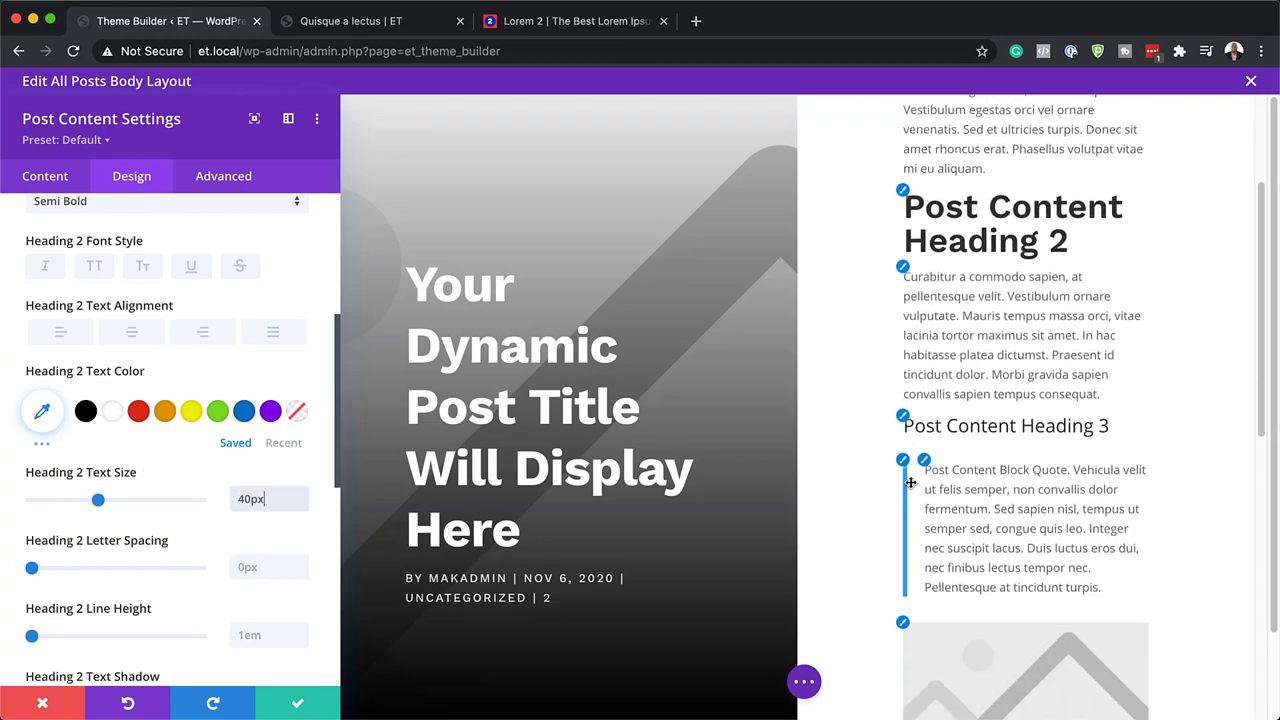
click(904, 416)
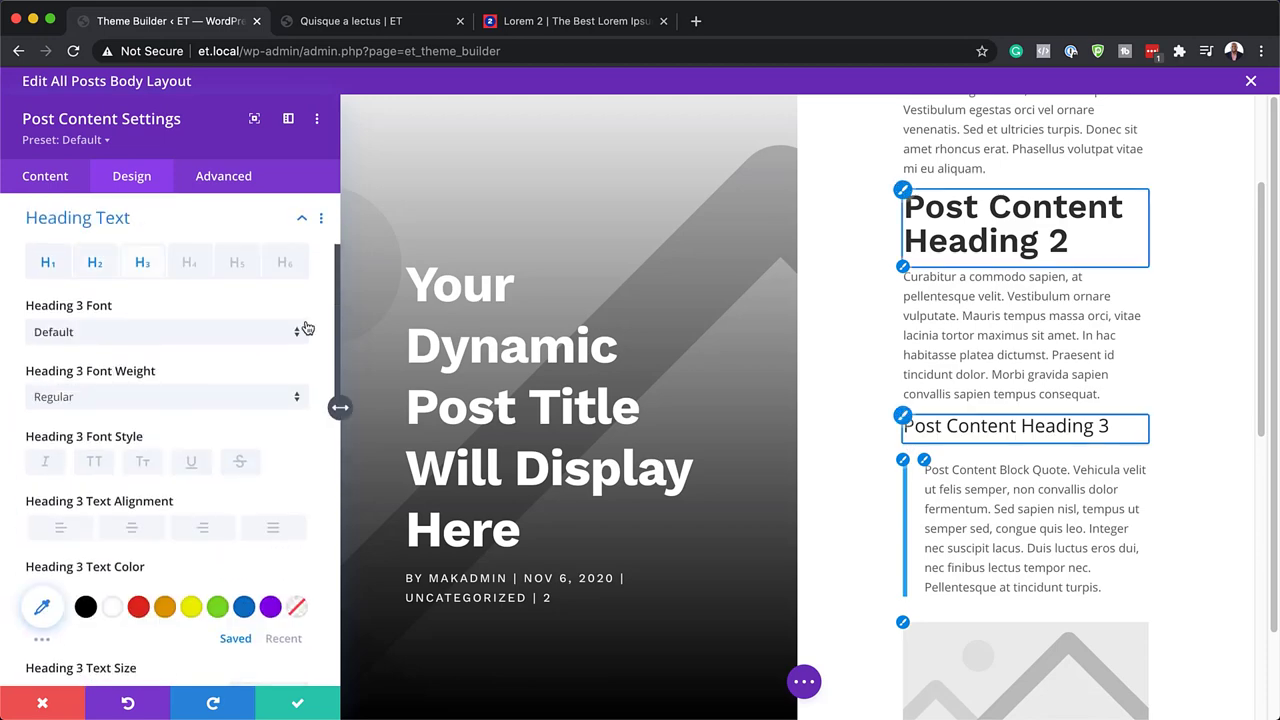
click(212, 330)
click(200, 234)
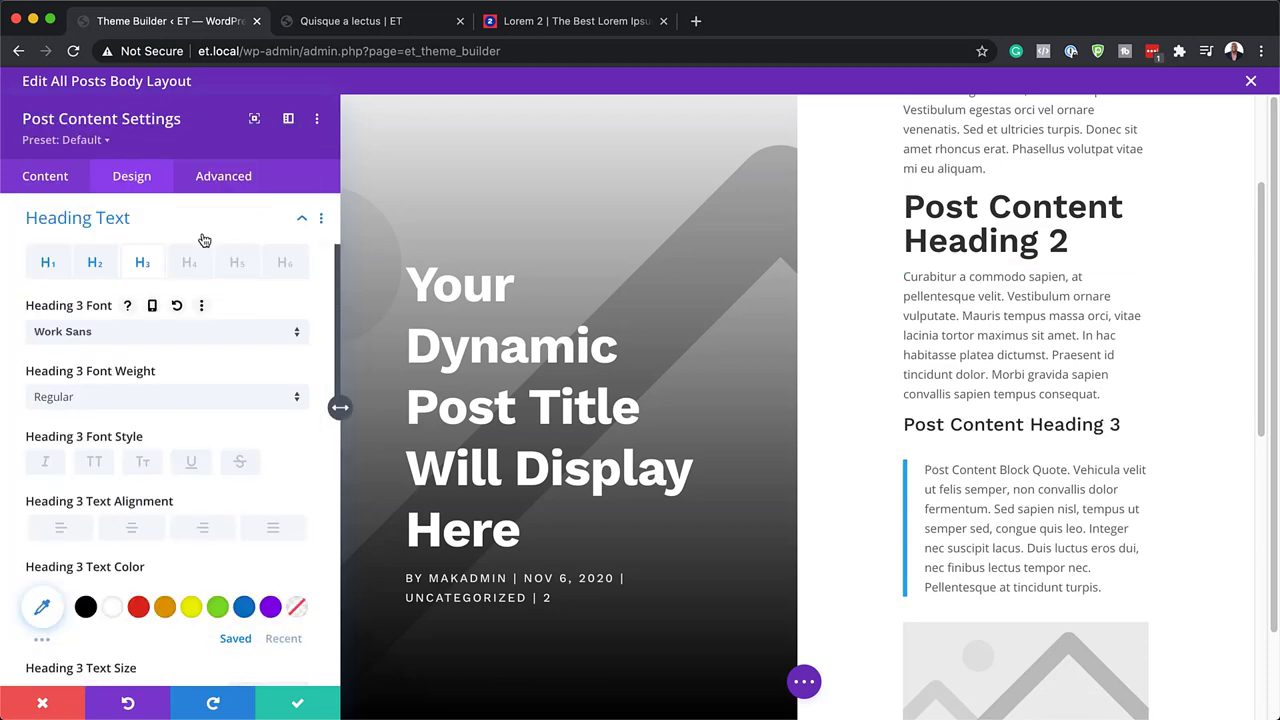
click(190, 399)
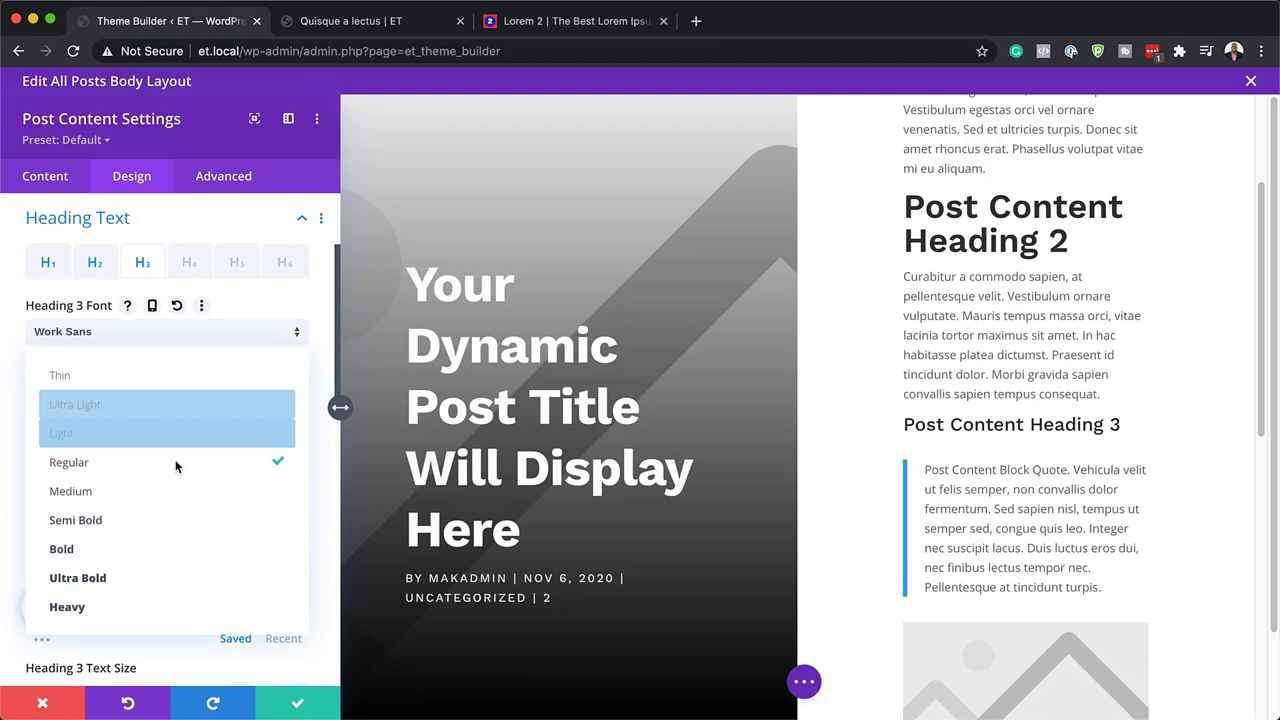
click(186, 528)
scroll(1012, 436, down, 2)
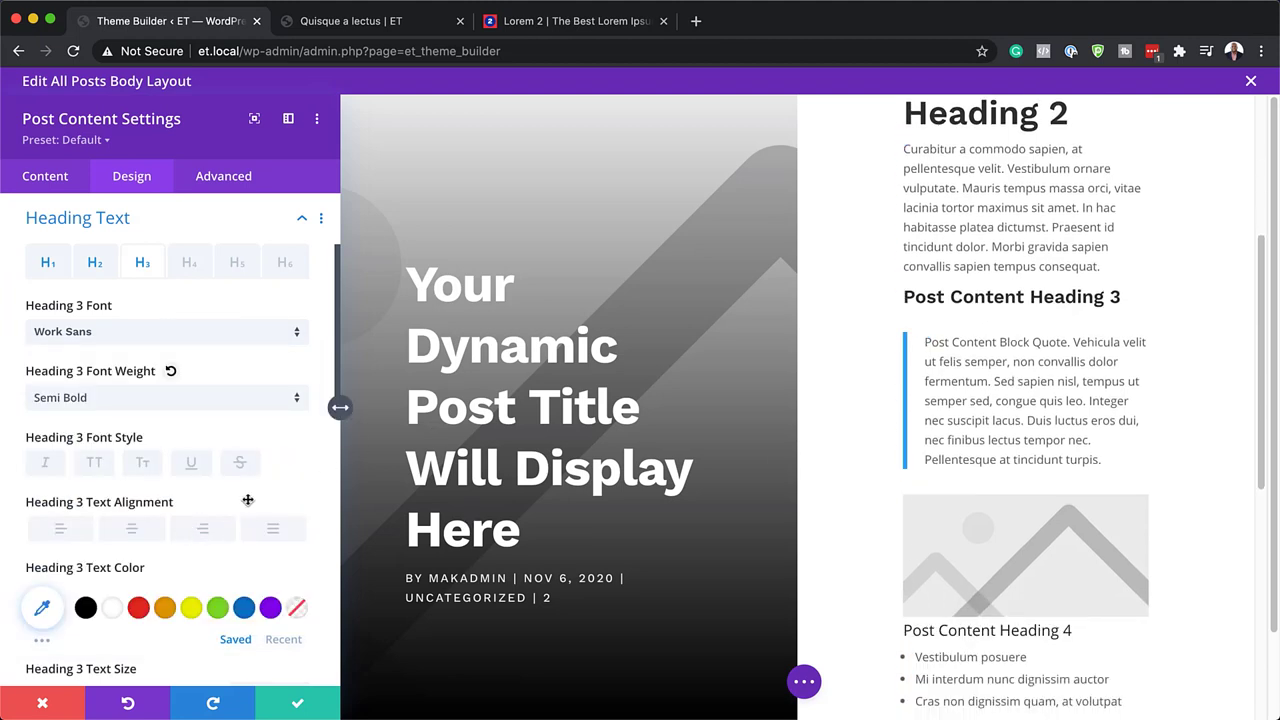
scroll(250, 420, down, 4)
click(270, 479)
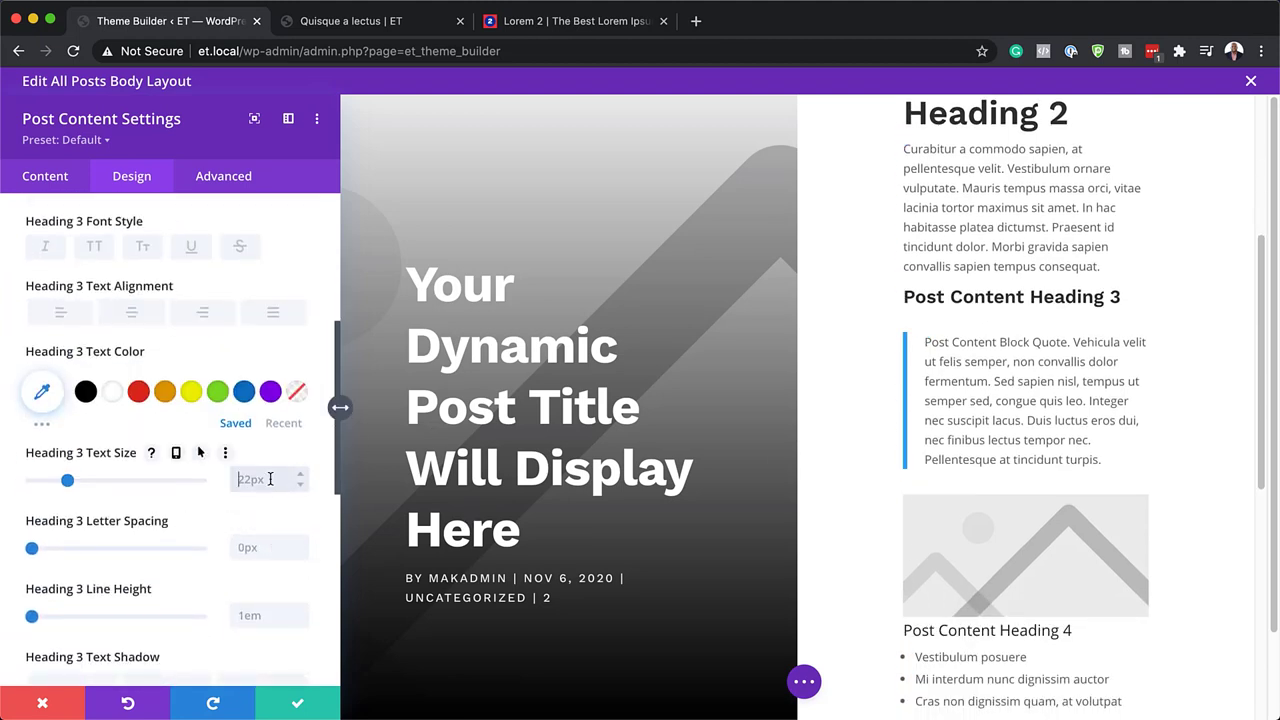
text(30px)
- Style the post content's H4 heading with the Work Sans font in Semi Bold weight at a text size of 25px
scroll(905, 536, down, 5)
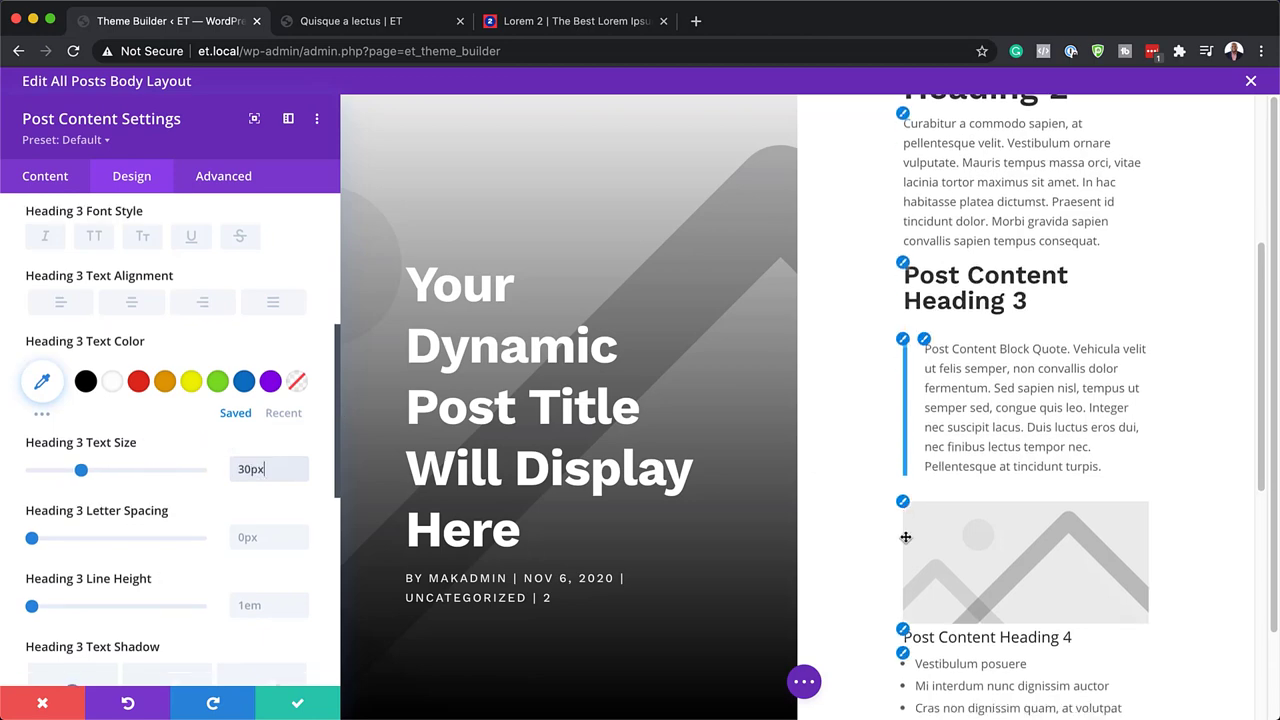
scroll(905, 536, up, 1)
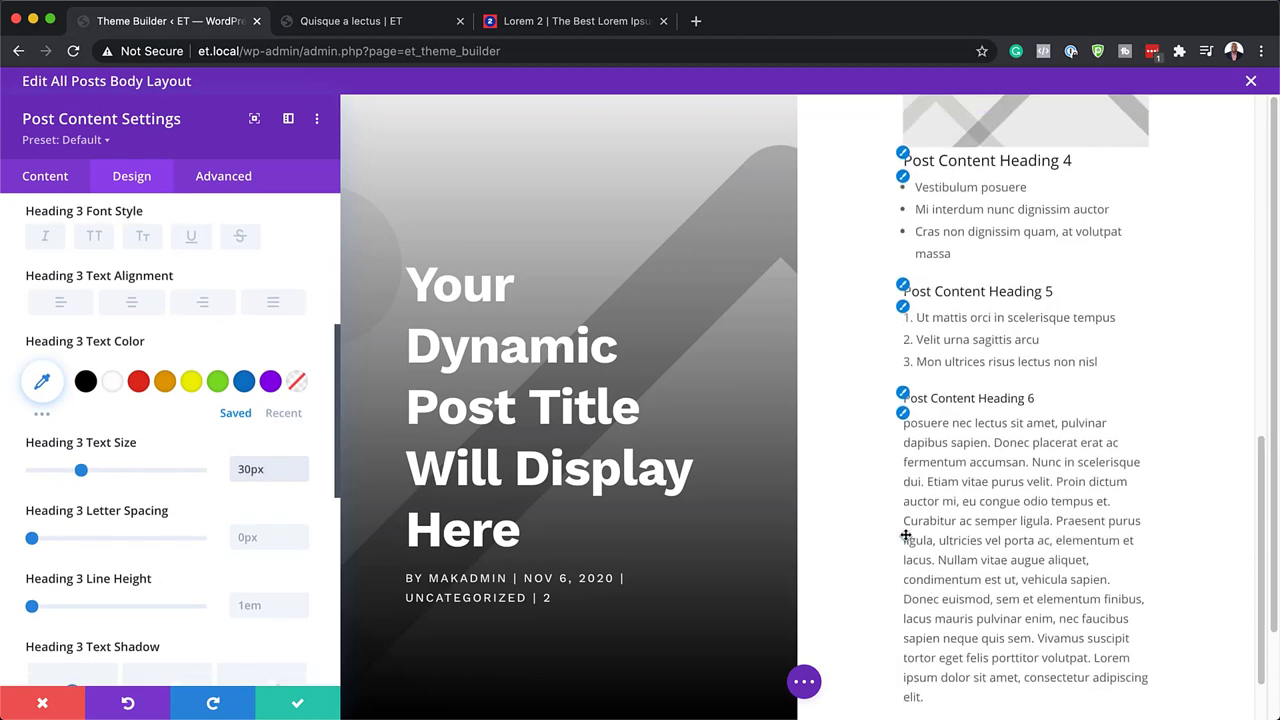
click(903, 157)
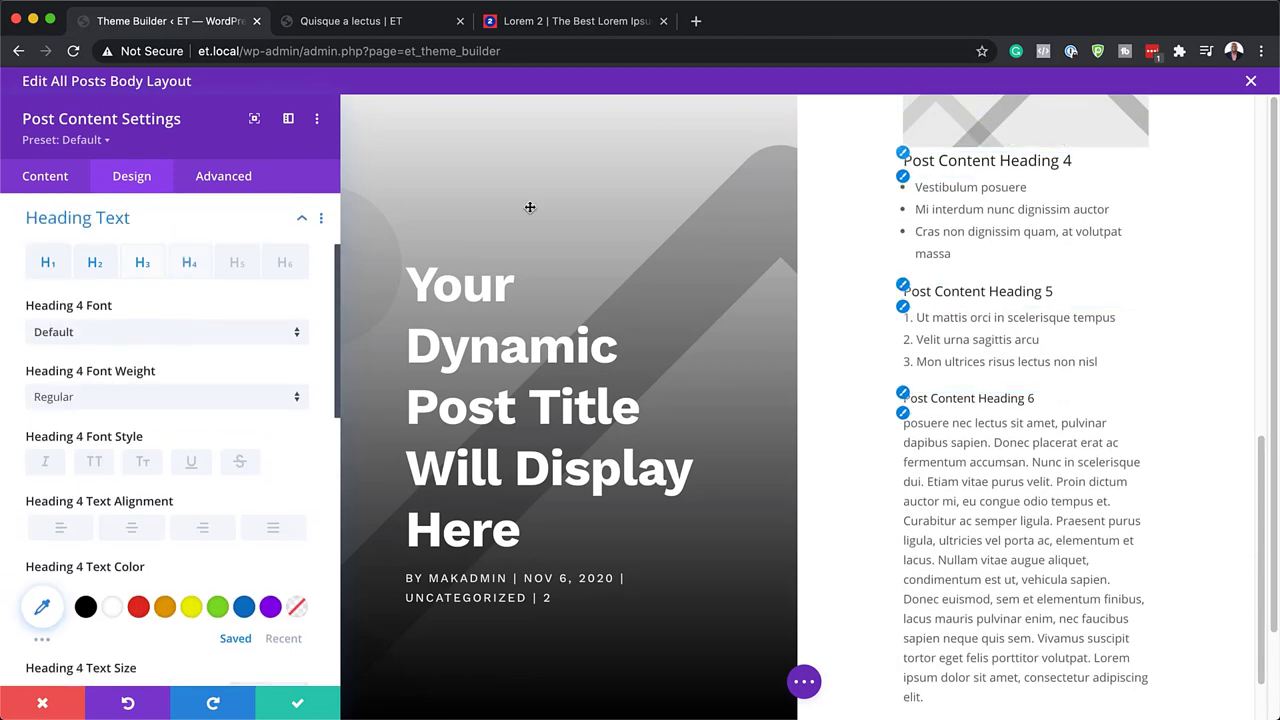
click(103, 333)
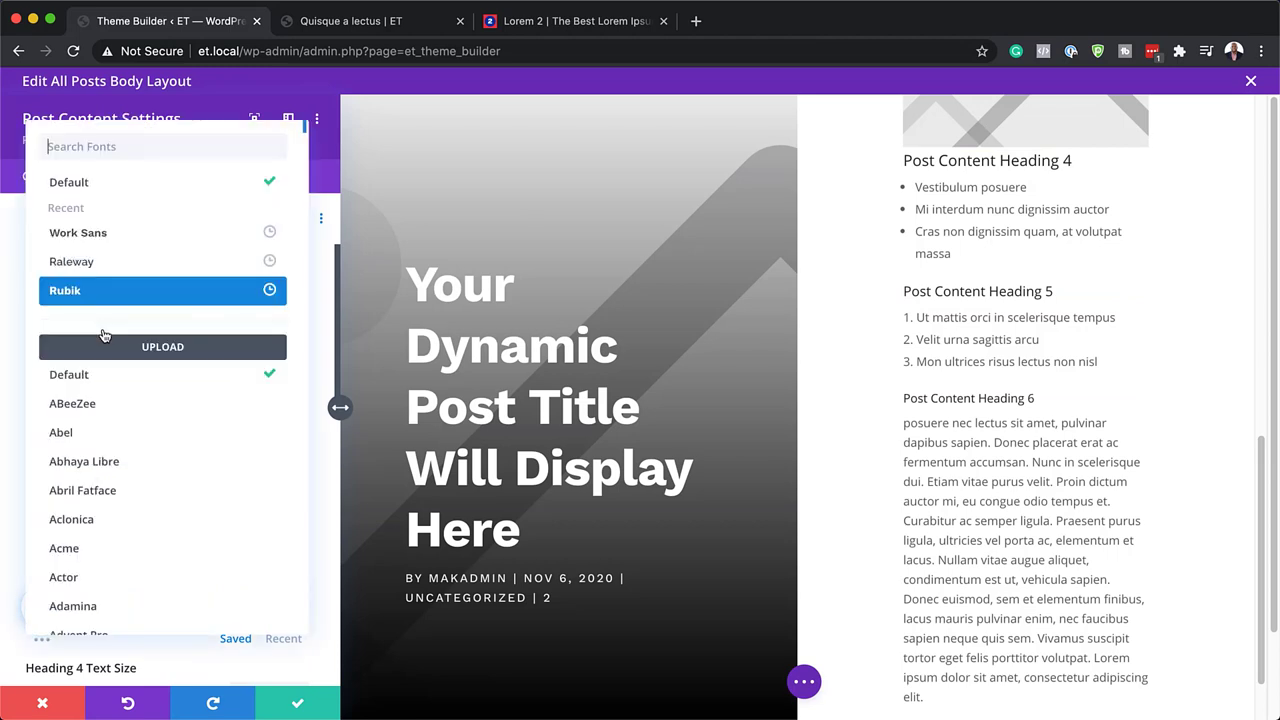
click(118, 240)
click(122, 404)
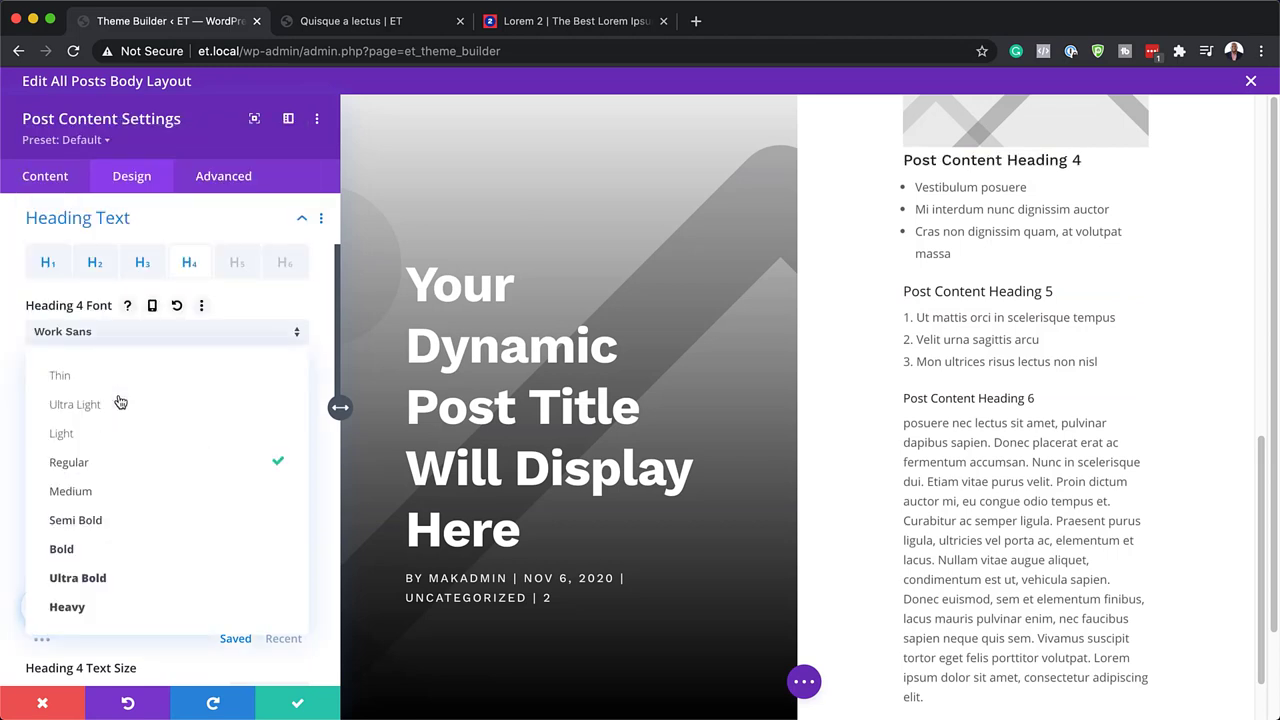
click(125, 520)
scroll(128, 525, down, 5)
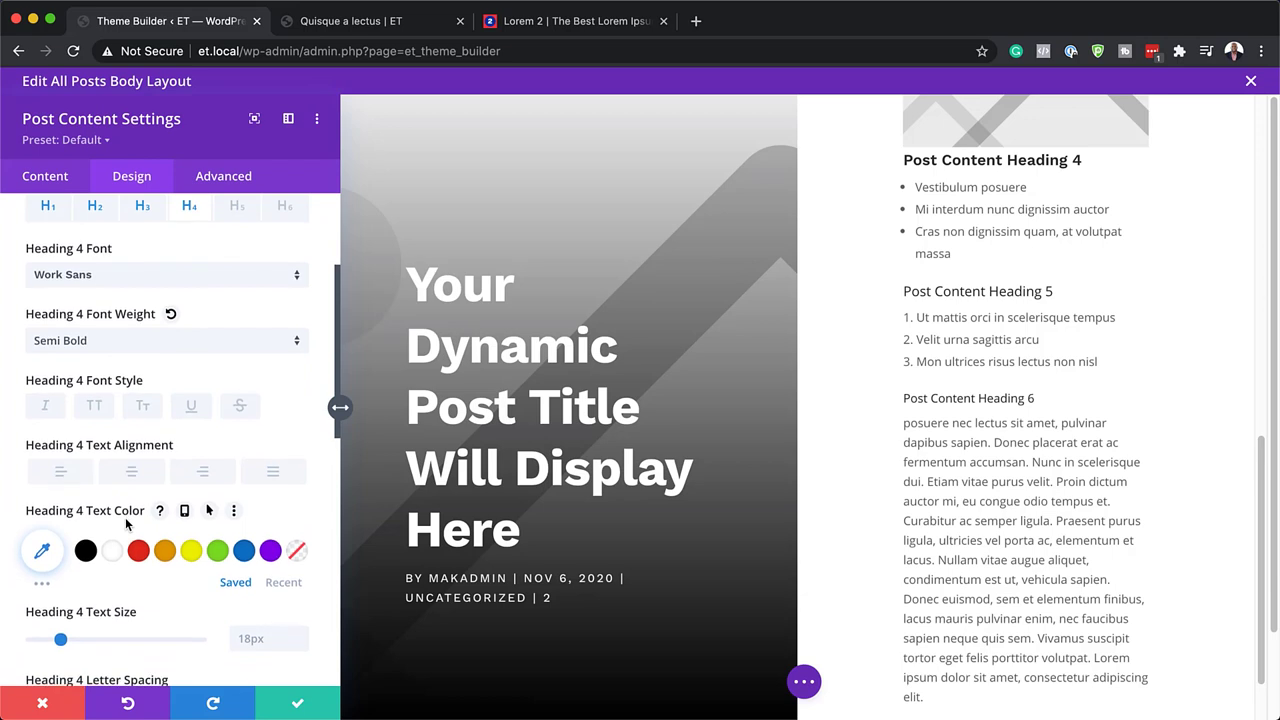
click(251, 478)
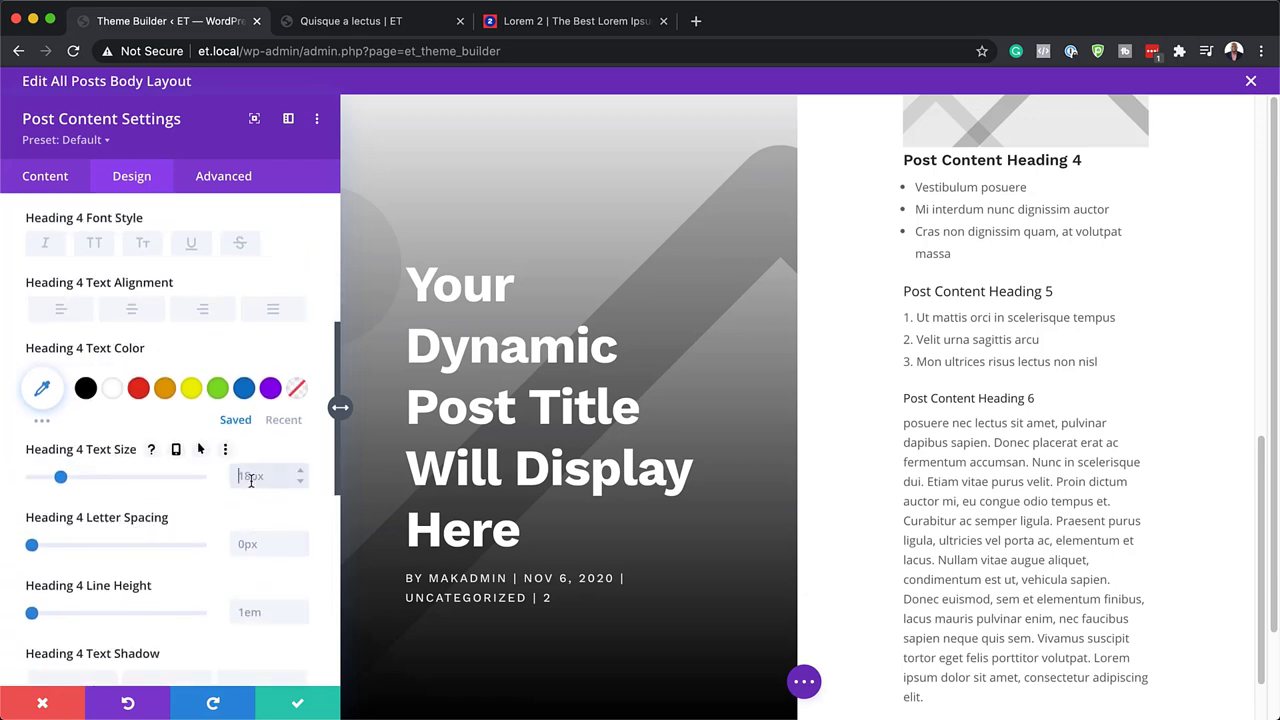
text(25px)
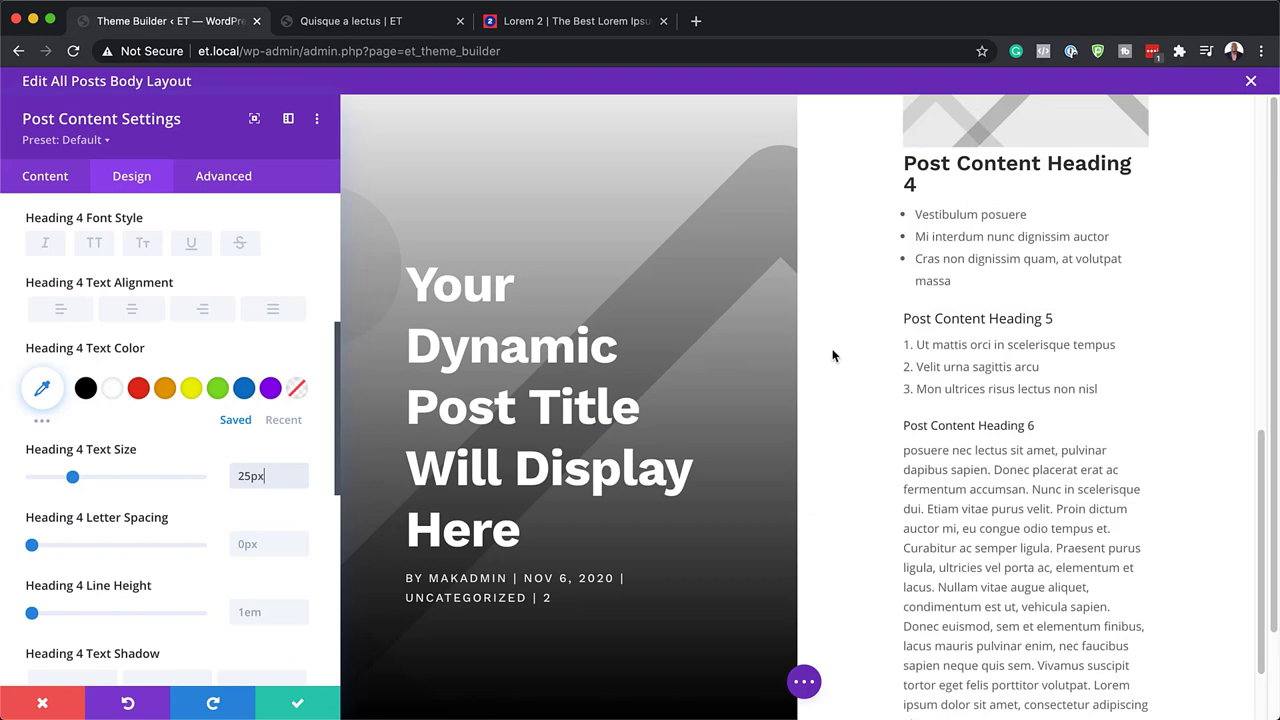
- Set the post content's H1 heading text size to 48px
scroll(880, 330, up, 10)
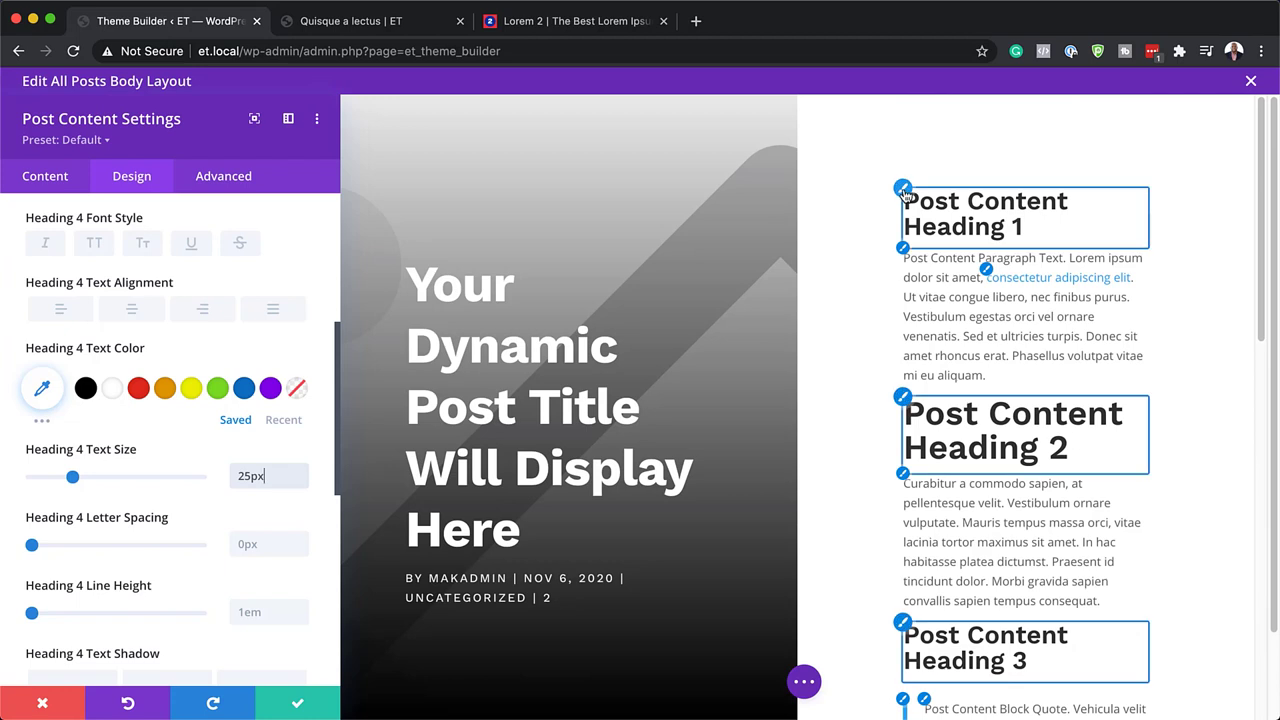
click(908, 198)
scroll(250, 478, down, 1)
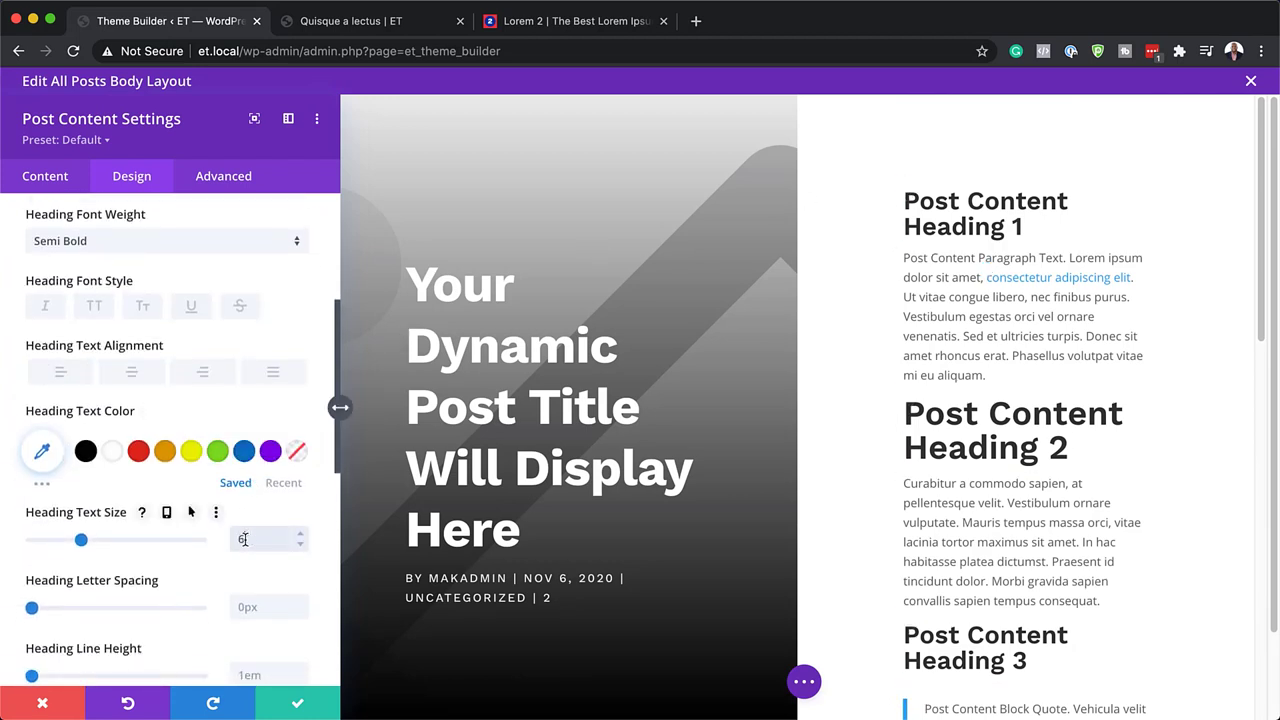
drag(81, 540, 112, 546)
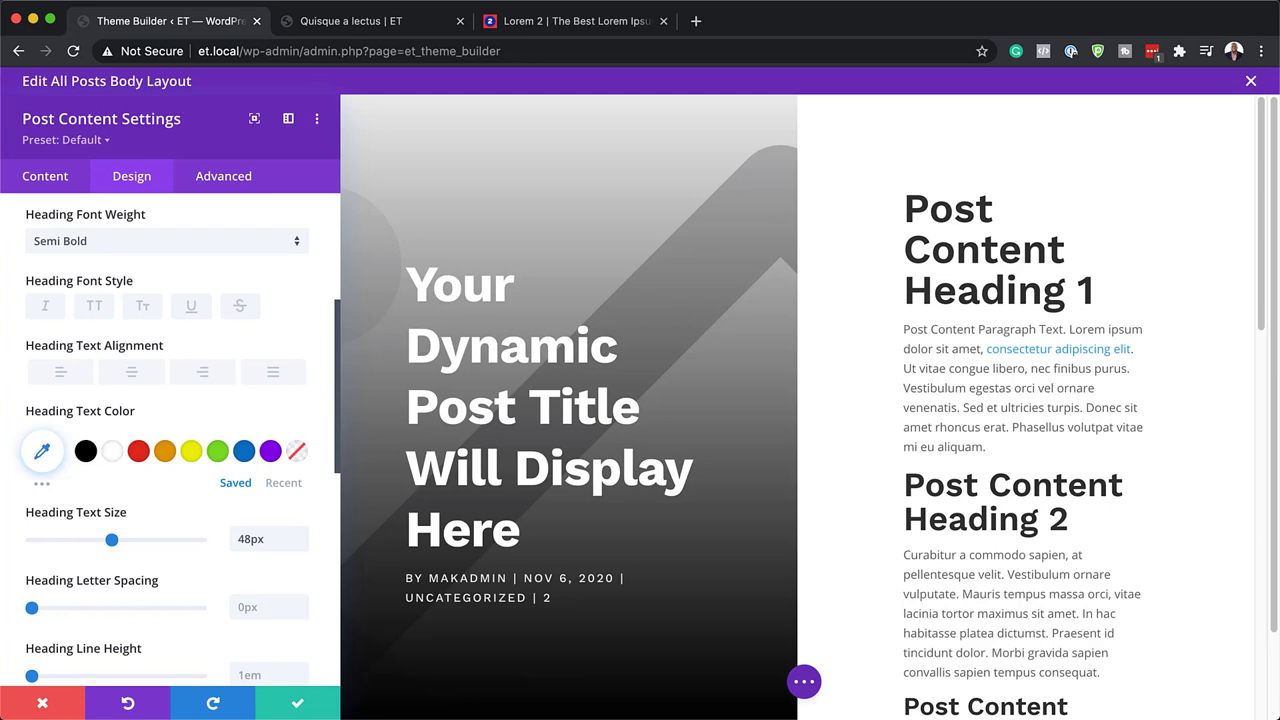
- Assign the CSS class blog-post-content to the Post Content module and save its settings
click(246, 178)
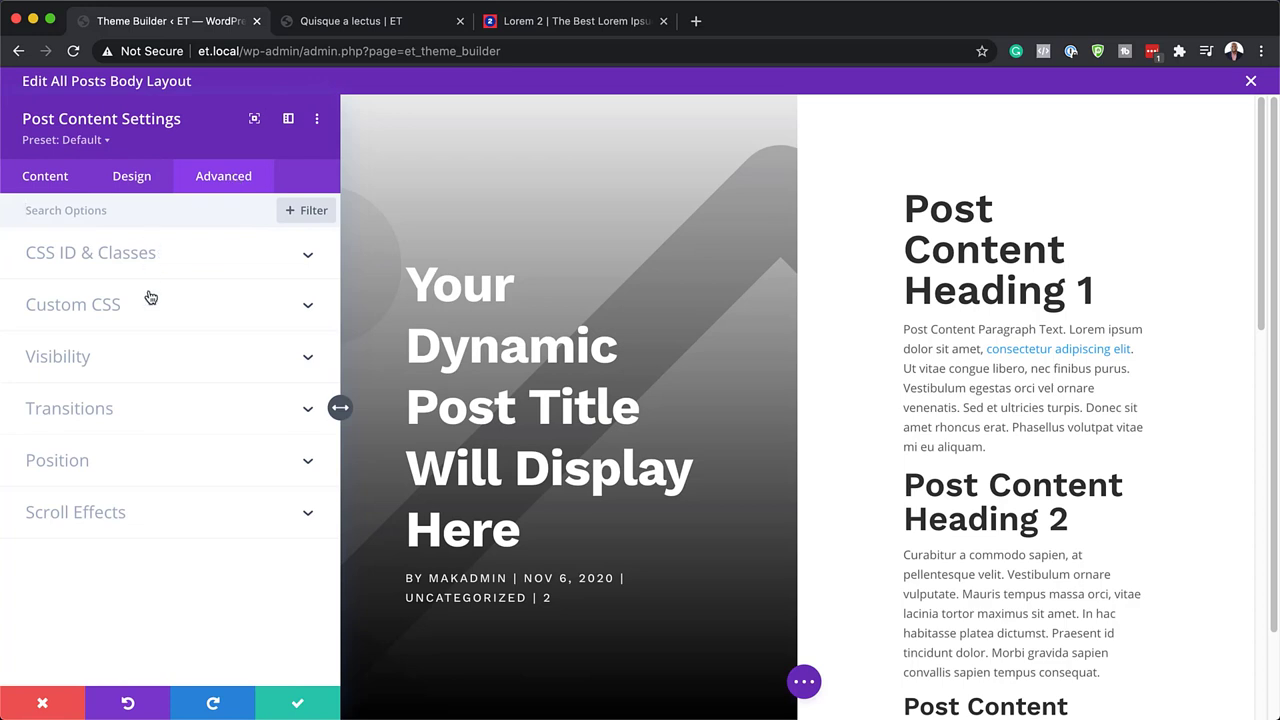
click(142, 255)
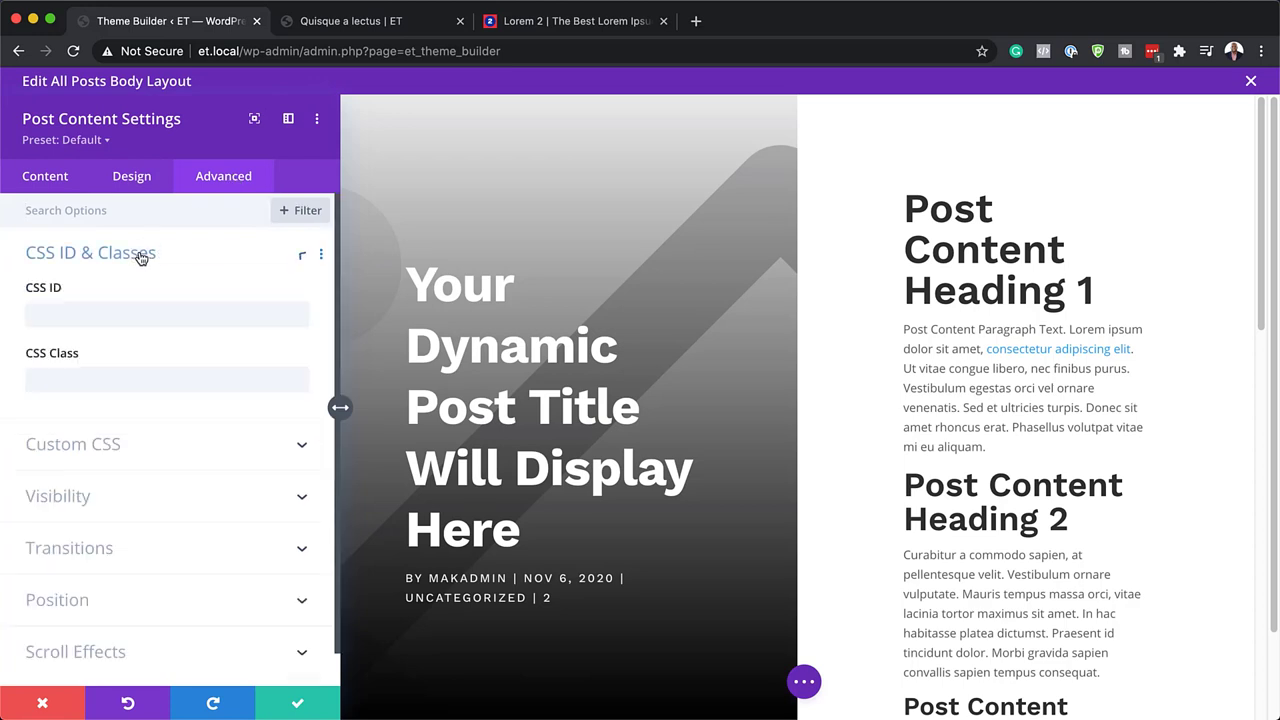
click(106, 381)
text(blog-post-content)
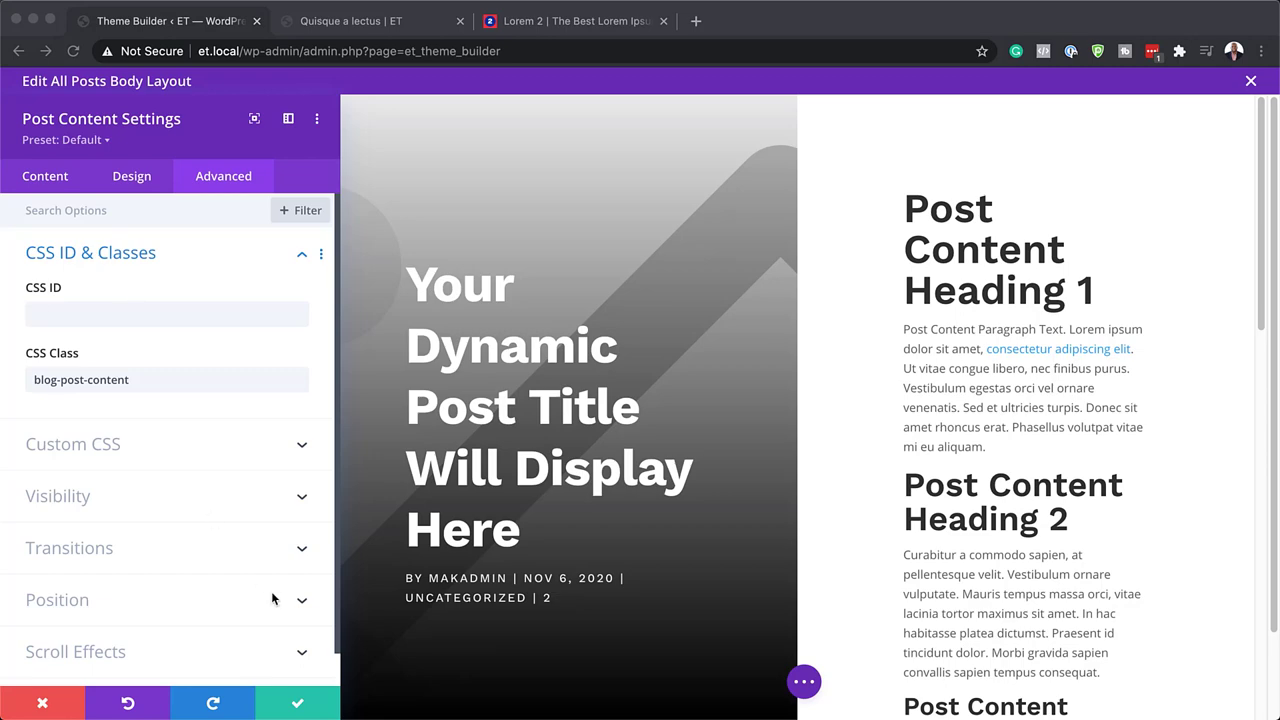
click(290, 707)
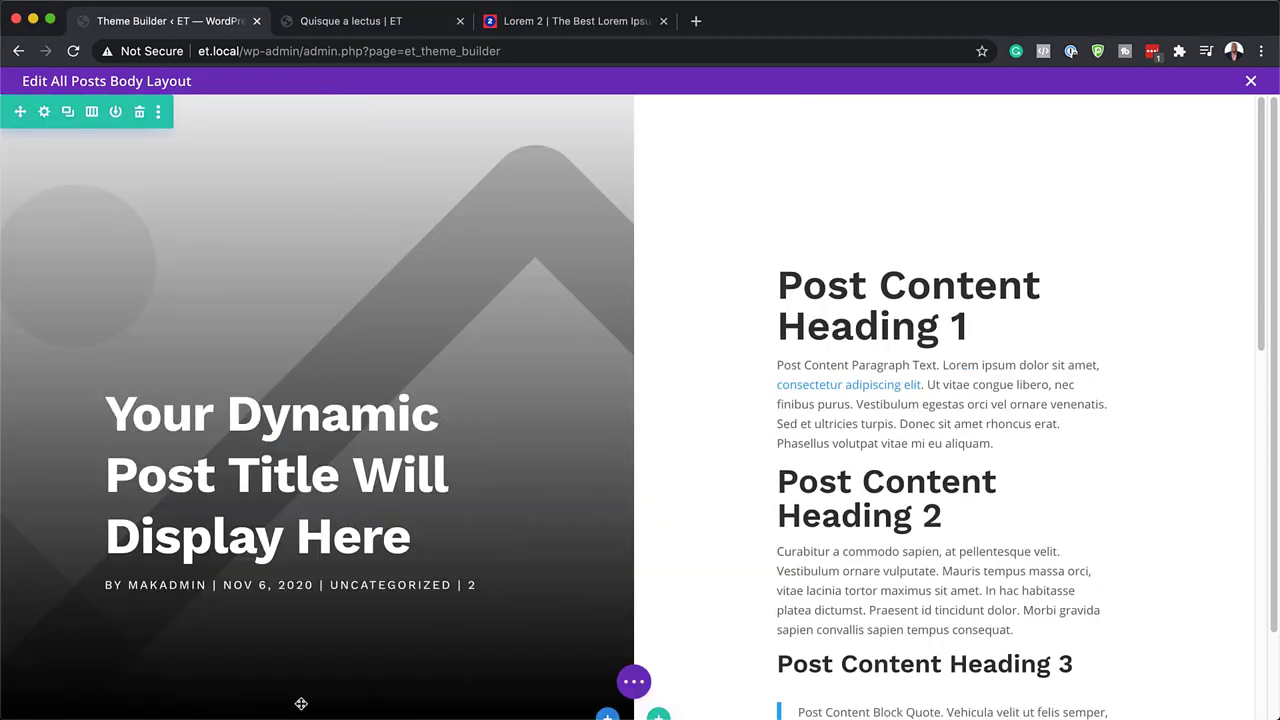
- Insert a Code module below the Post Content module in the same column
scroll(809, 494, down, 10)
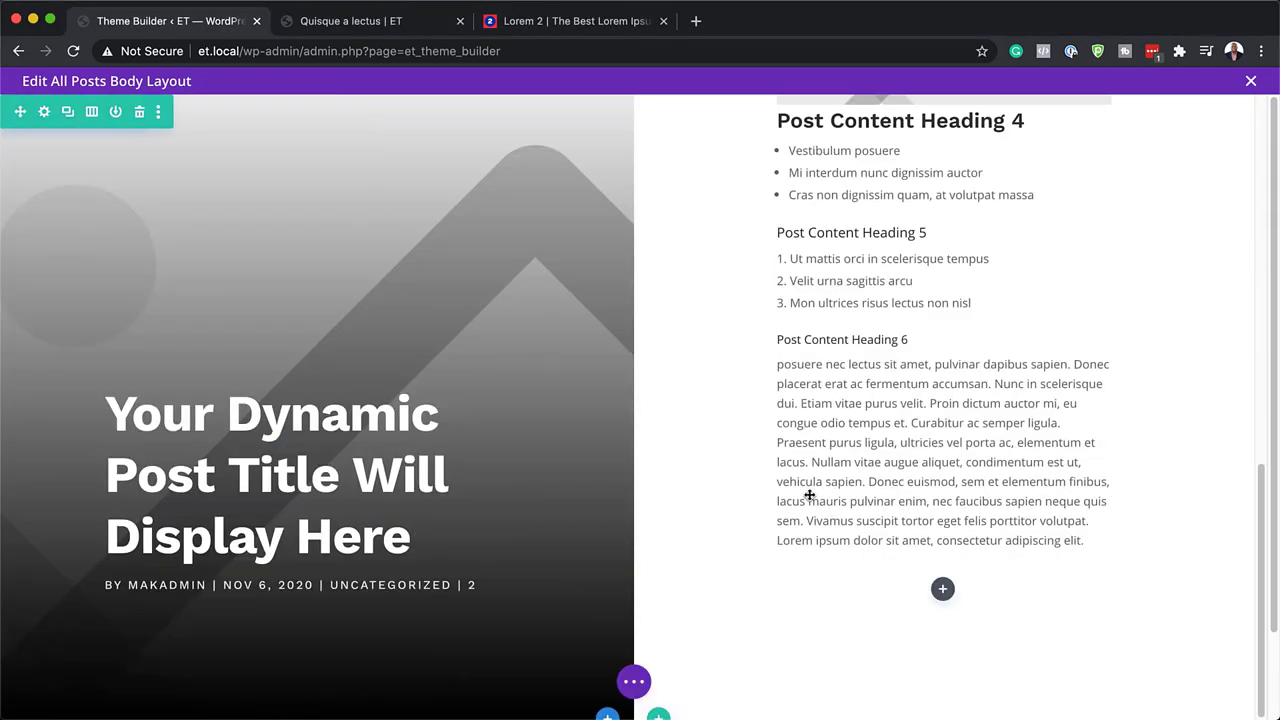
click(944, 590)
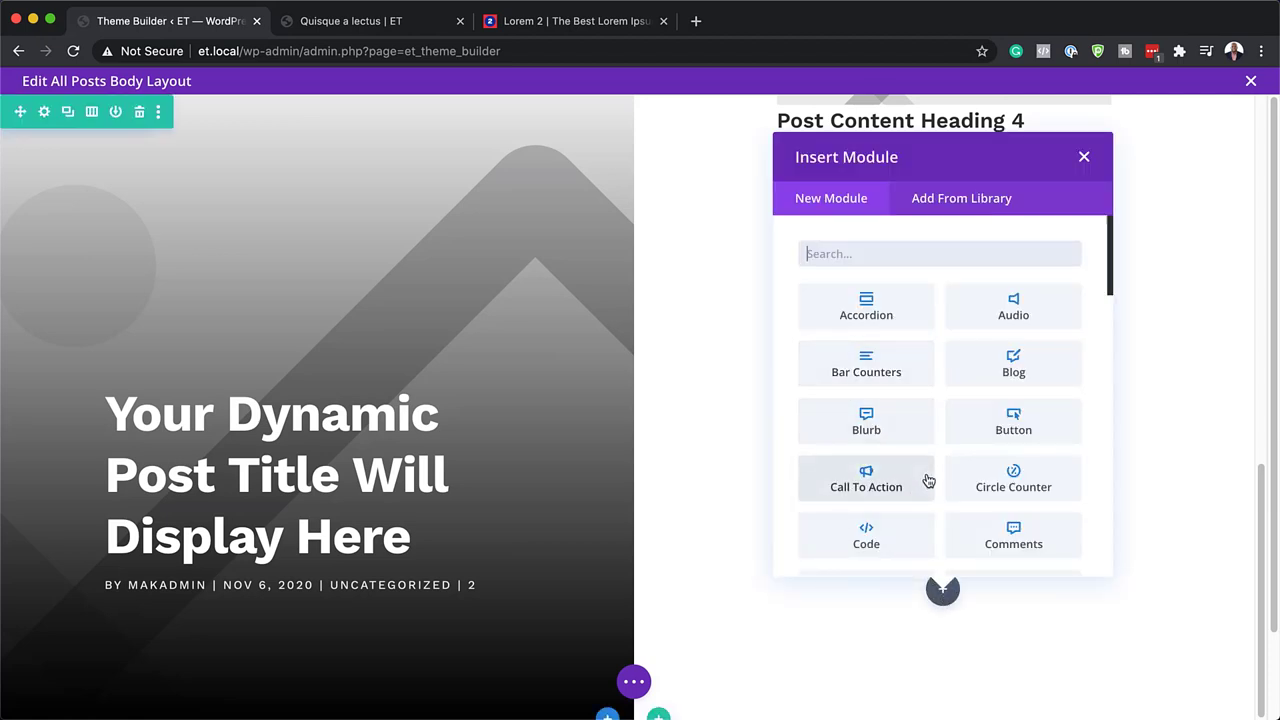
click(866, 540)
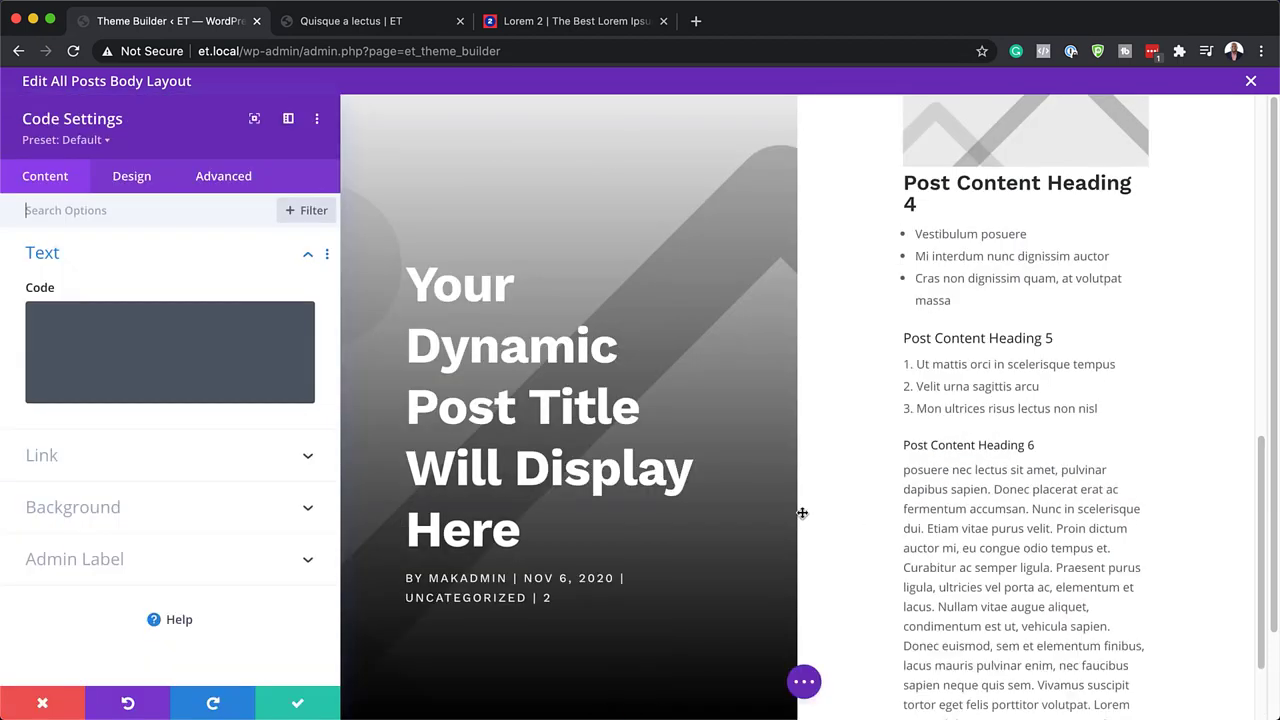
- Add a style block giving .blog-post-content headings h1 to h6 20px top and bottom margins, and save the Code module
click(171, 327)
text(<style> .blog-post-content h1, .blog-post-content h2, .blog-post-content h3, .blog-post-content h4, .blog-post-content h5, .blog-post-content h6 { margin-top: 20px; margin-bottom: 20px; } </style>)
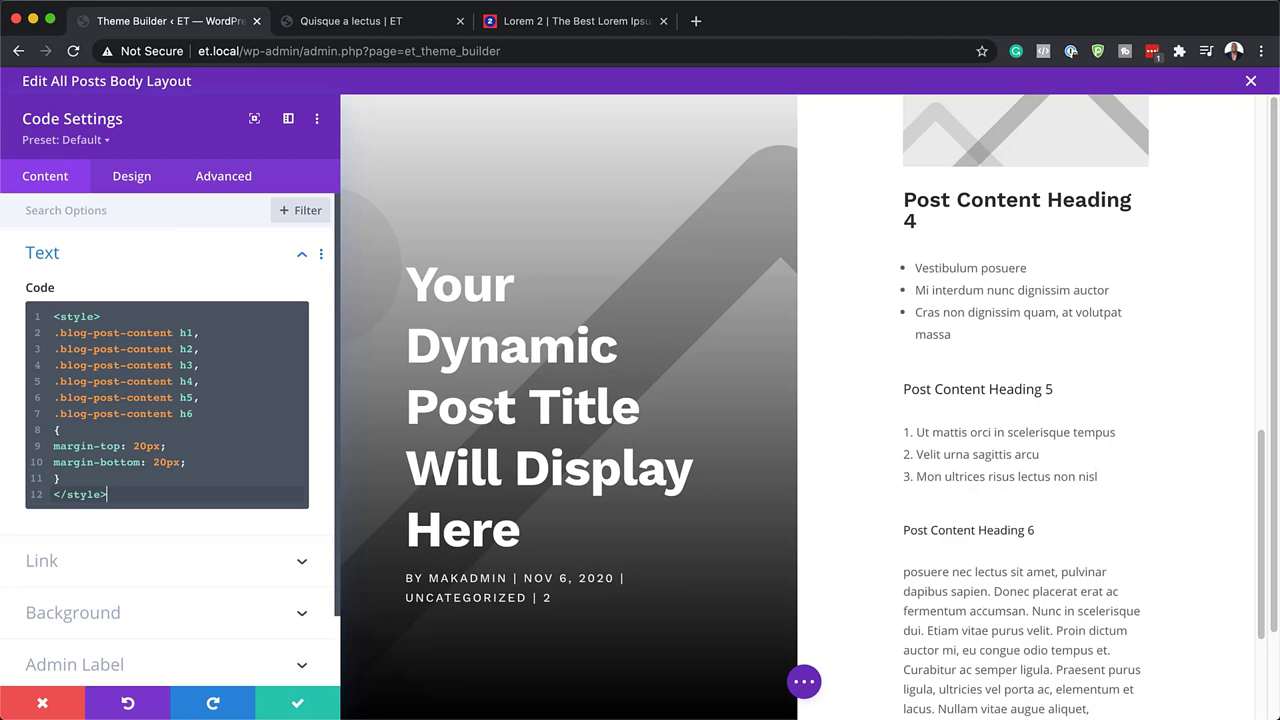
click(295, 702)
- Insert a Comments module at the end of the post content column
scroll(757, 591, down, 2)
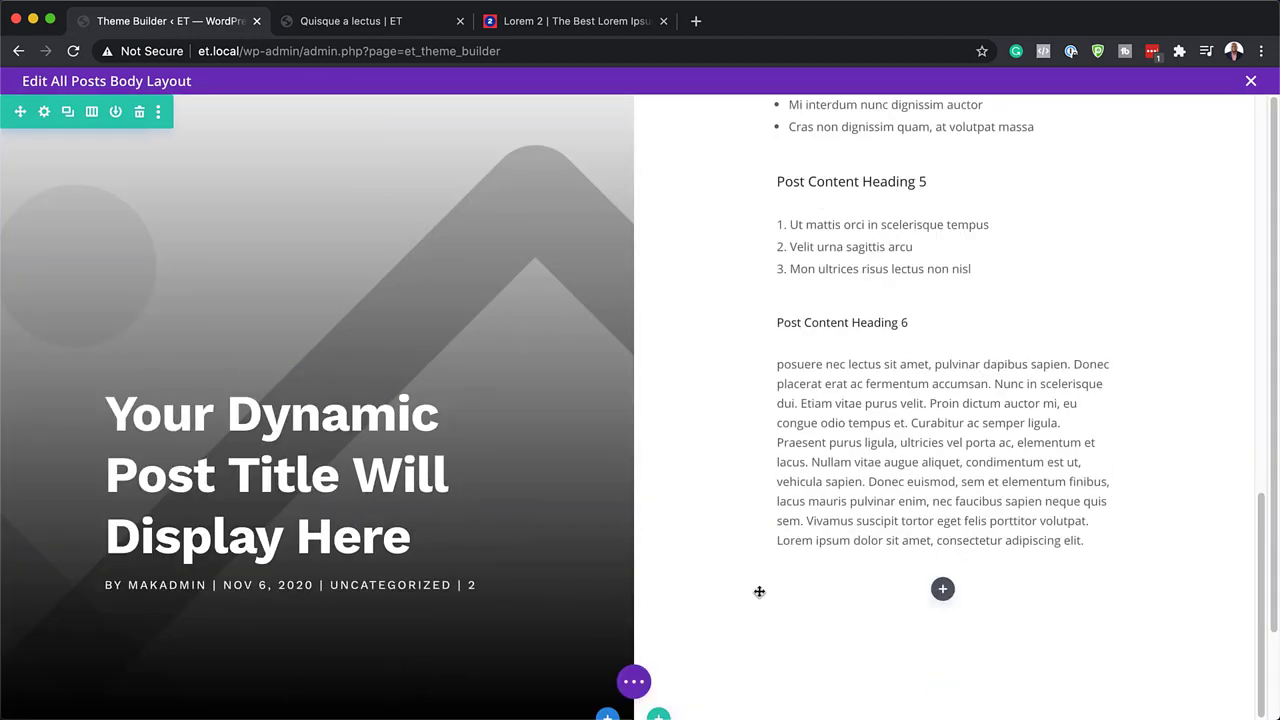
click(943, 590)
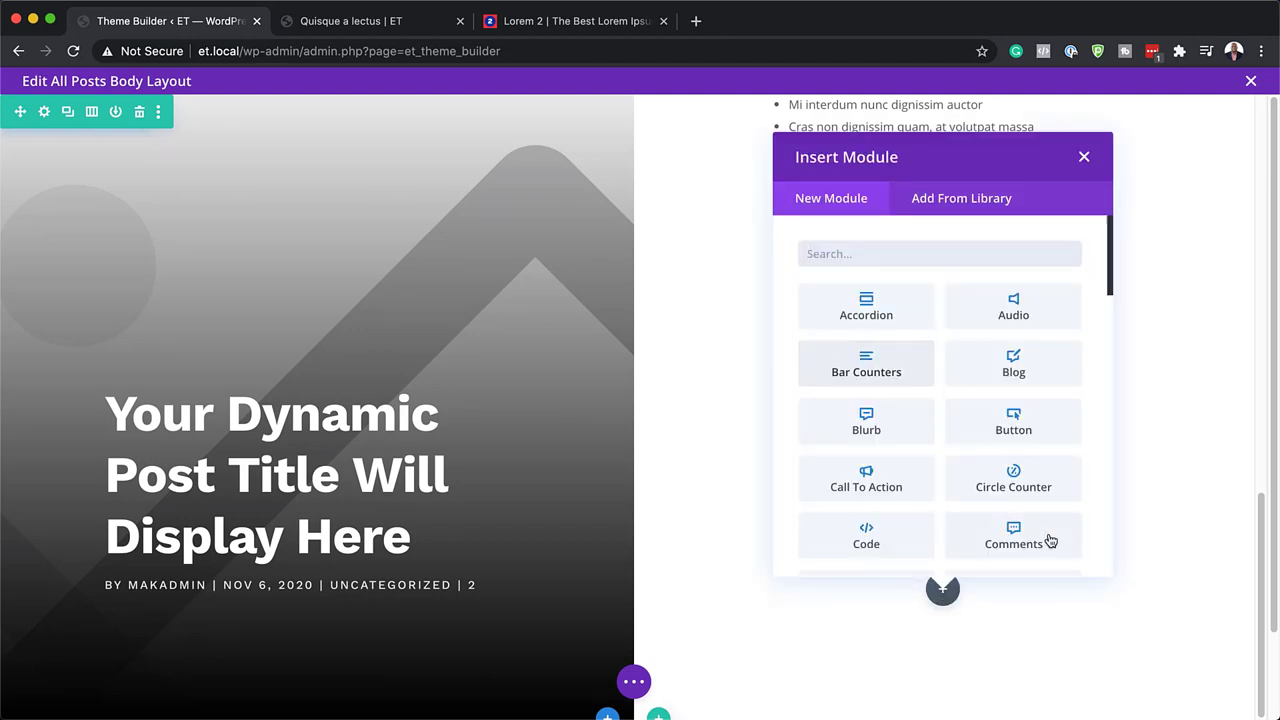
click(1013, 535)
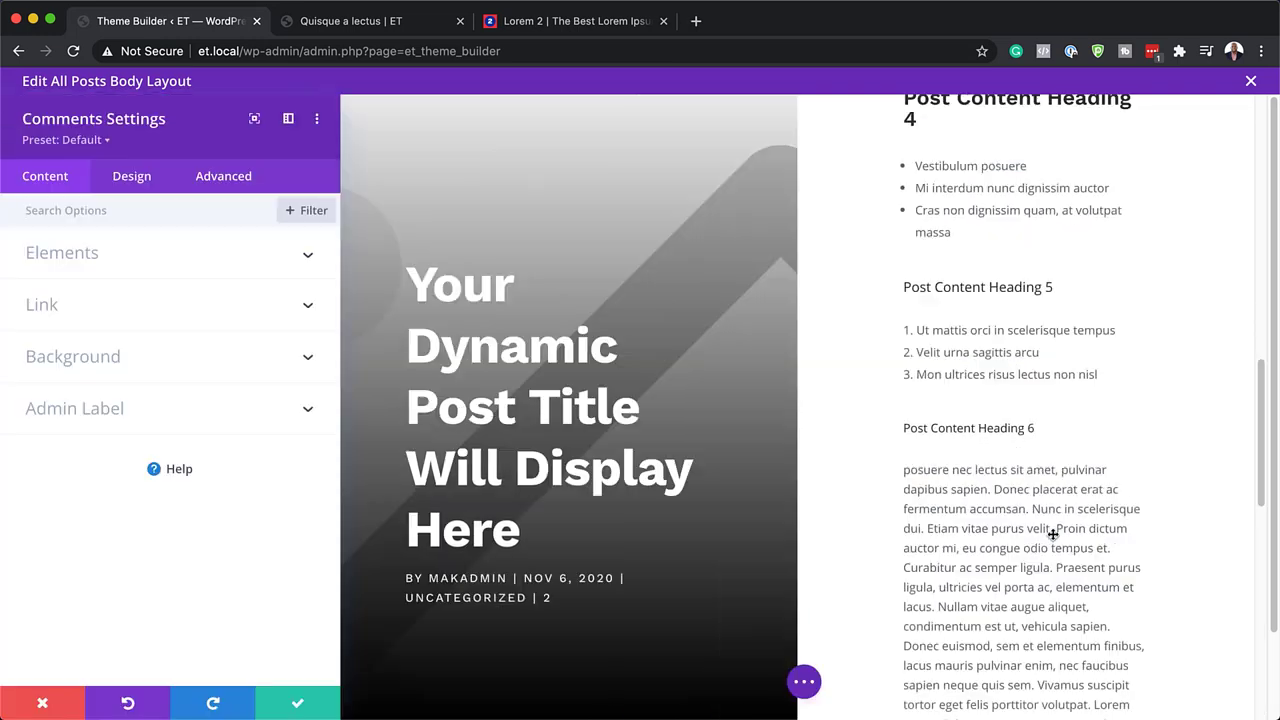
- Set the Comments module's fields background color to white (#ffffff) and the fields text color to black
click(135, 178)
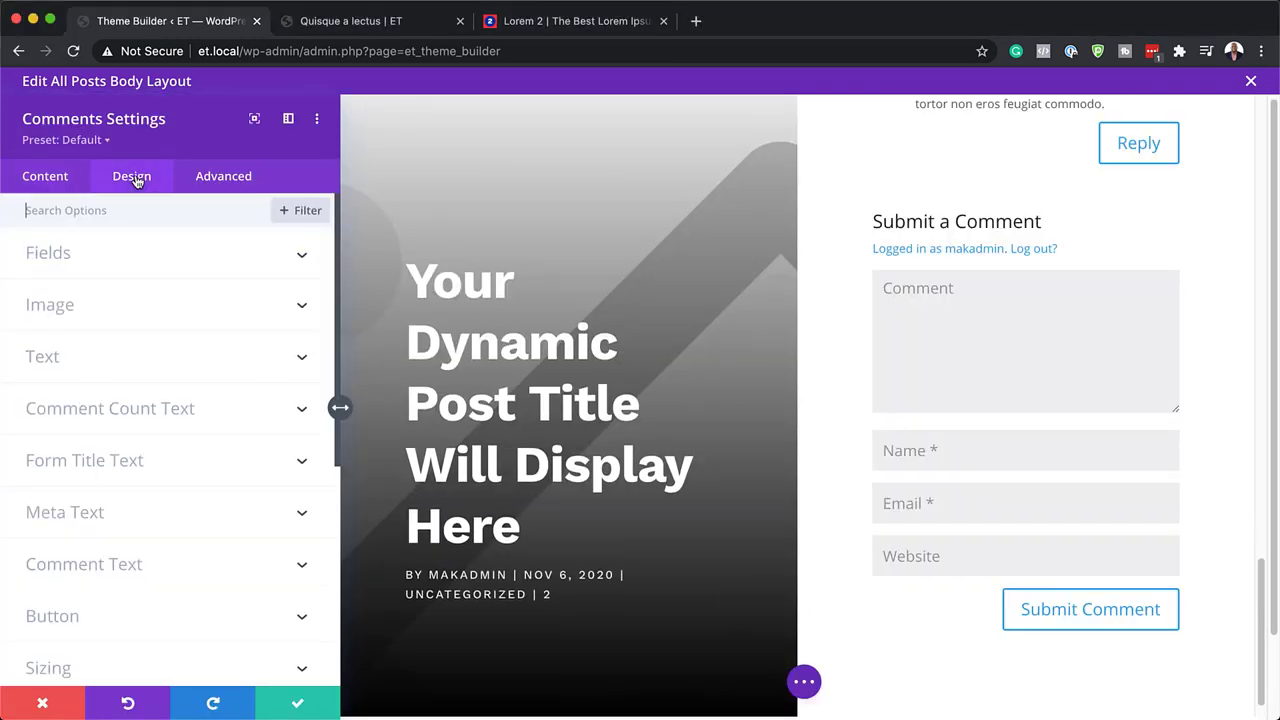
click(63, 258)
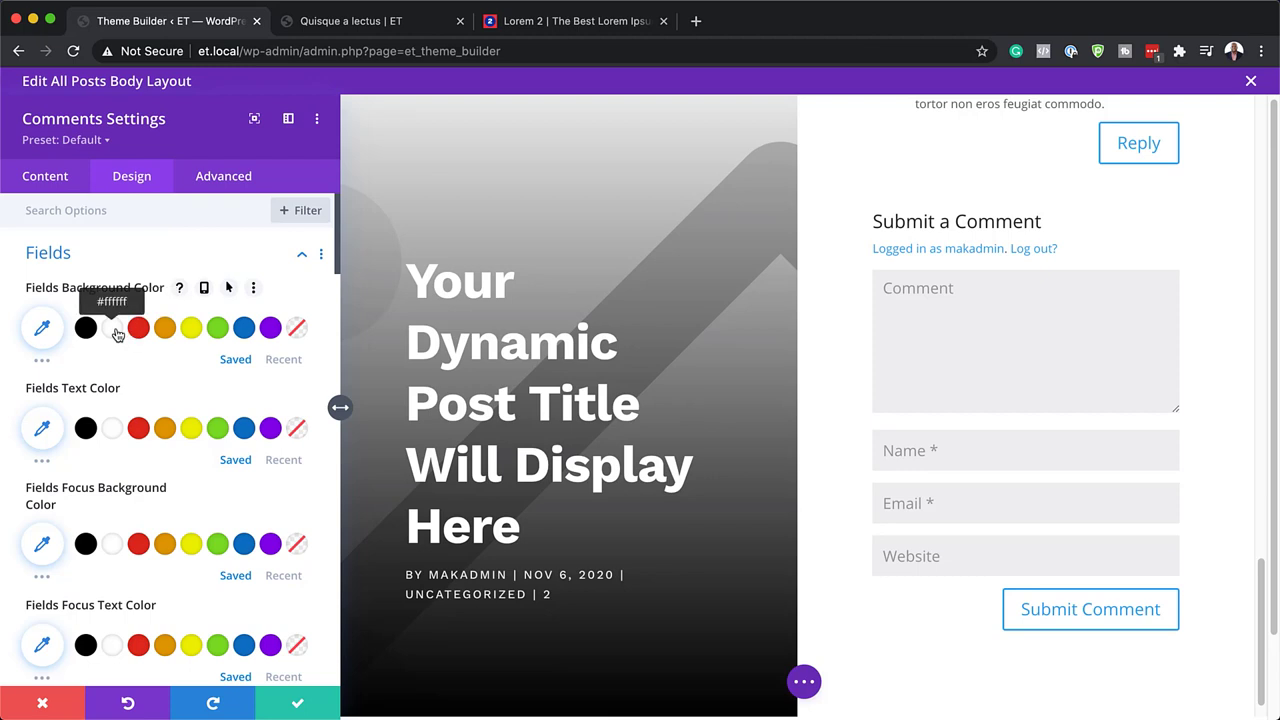
click(113, 329)
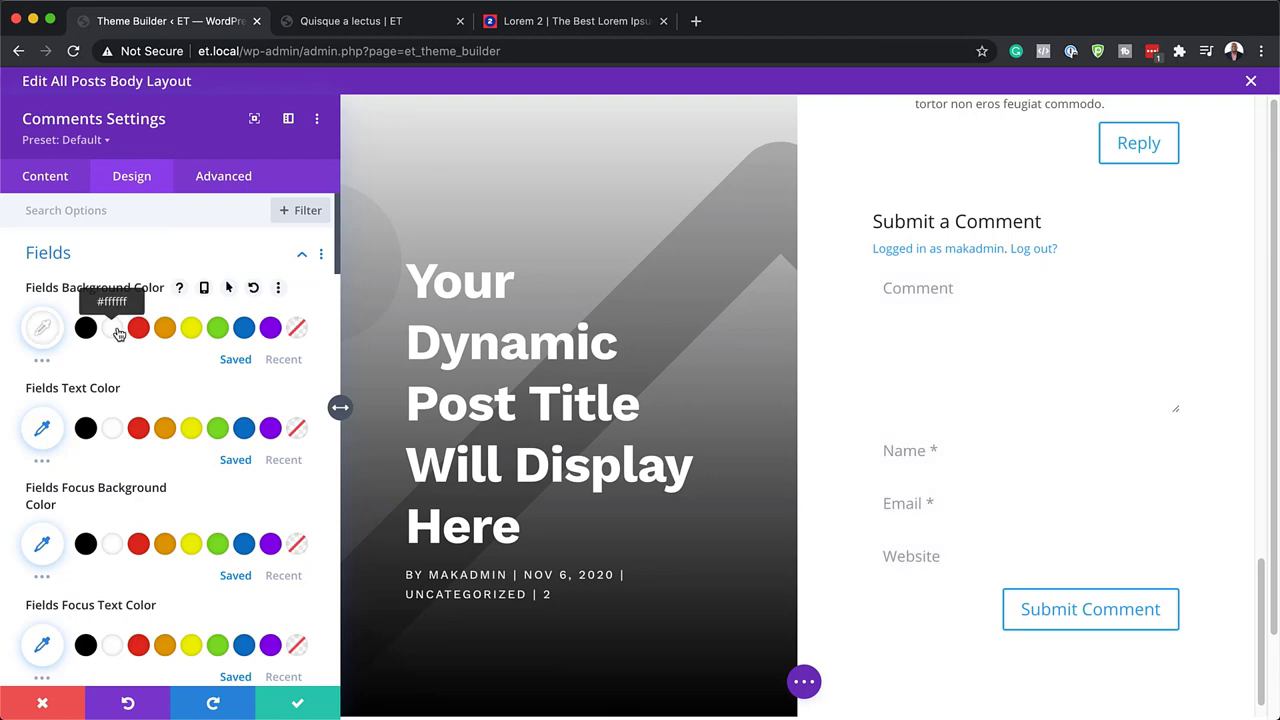
click(87, 430)
scroll(143, 490, down, 1)
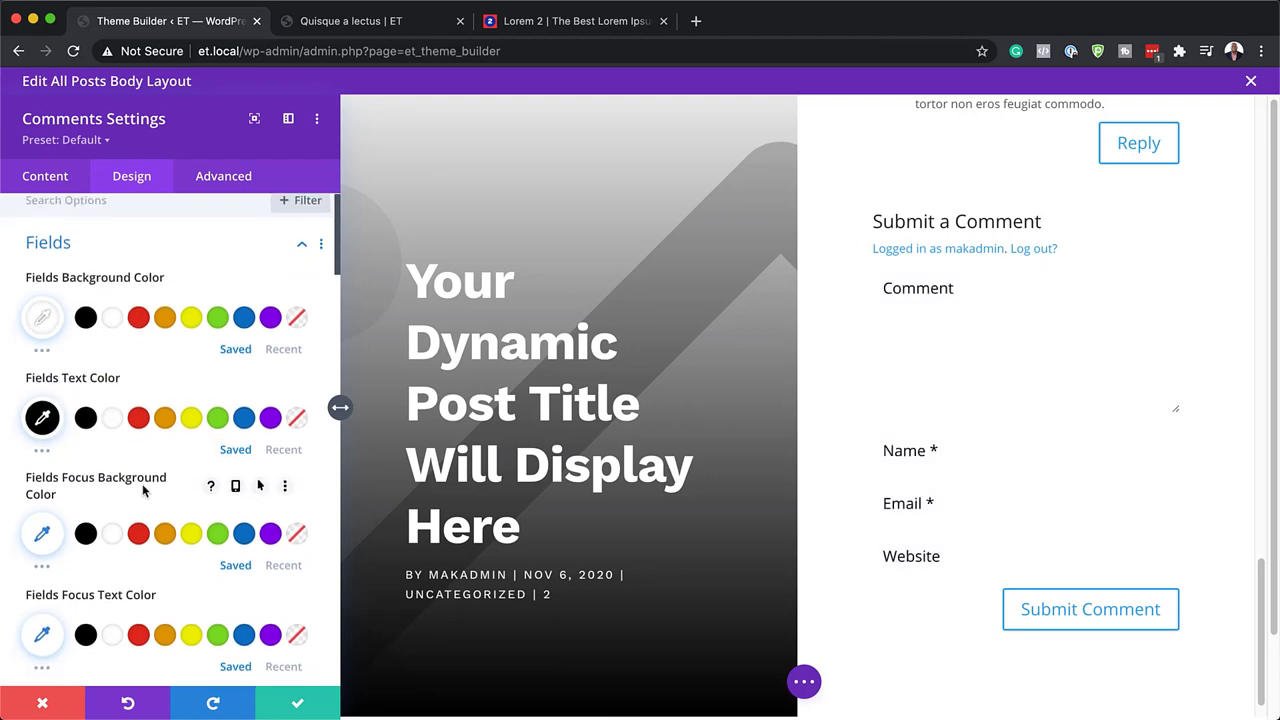
scroll(143, 490, down, 4)
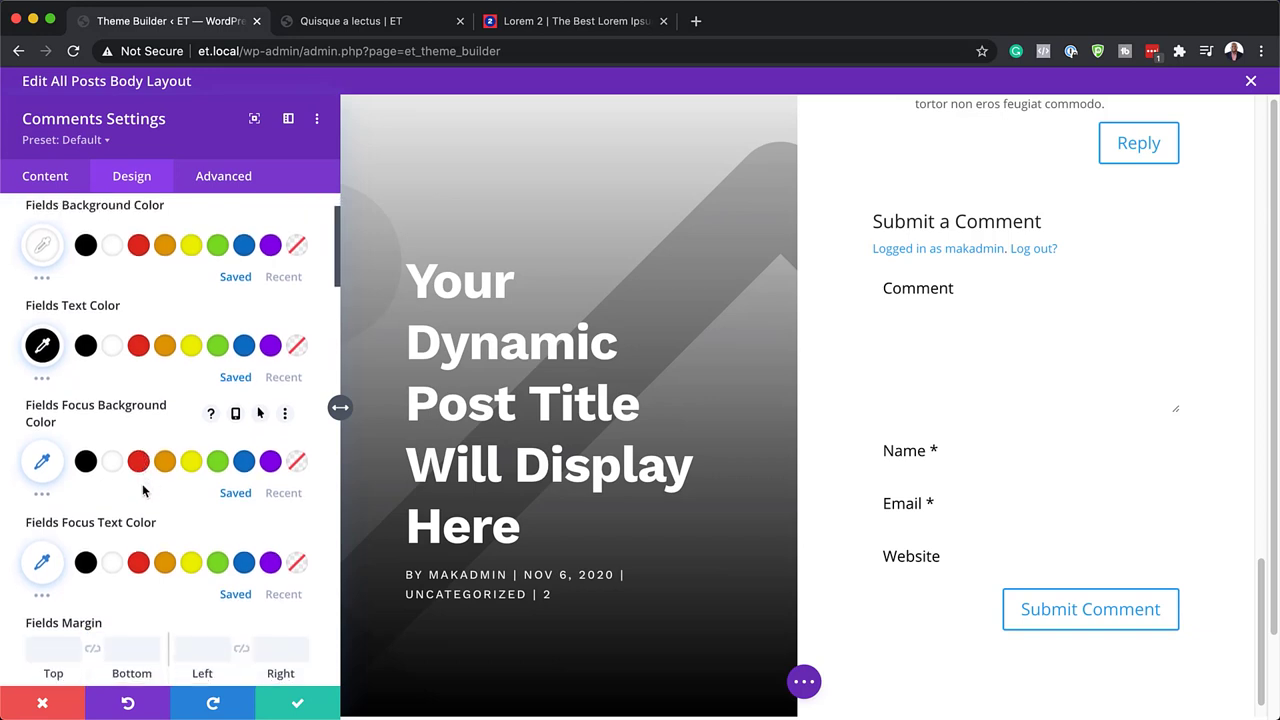
- Set the Comments module's fields padding to 30px on the top, bottom, left and right, with opposite sides linked
scroll(143, 490, down, 6)
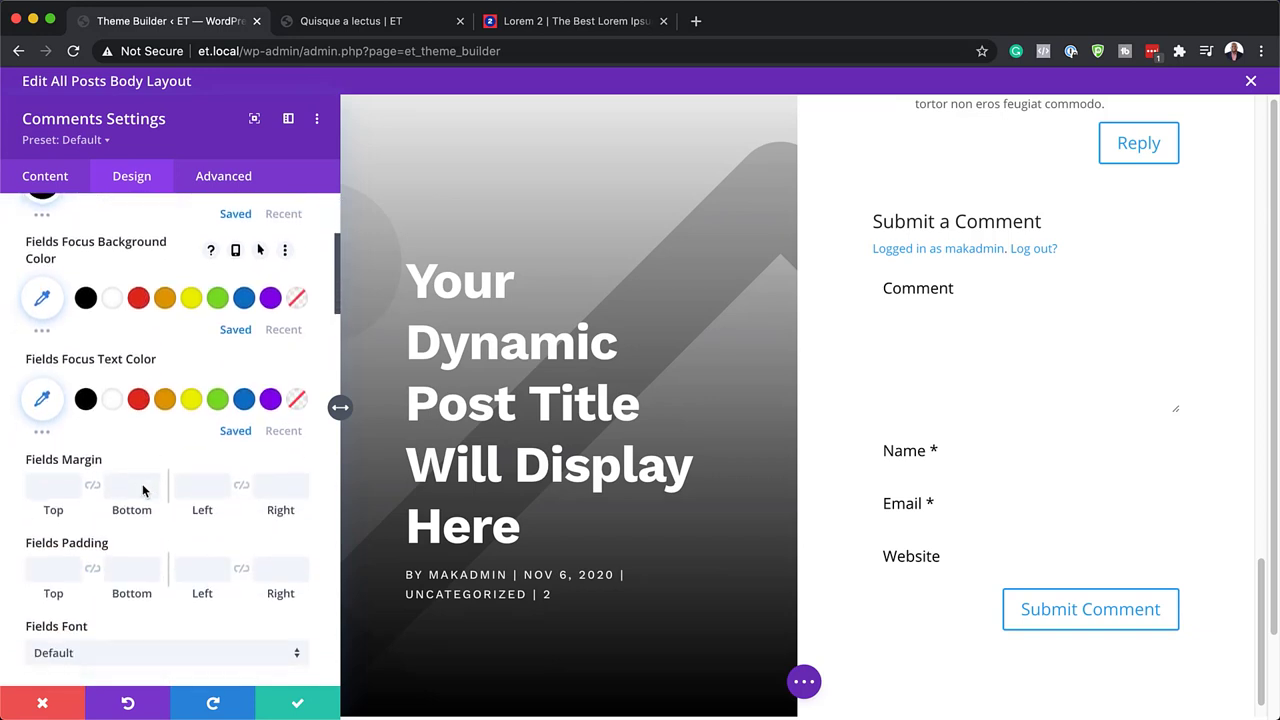
scroll(143, 490, down, 2)
click(47, 524)
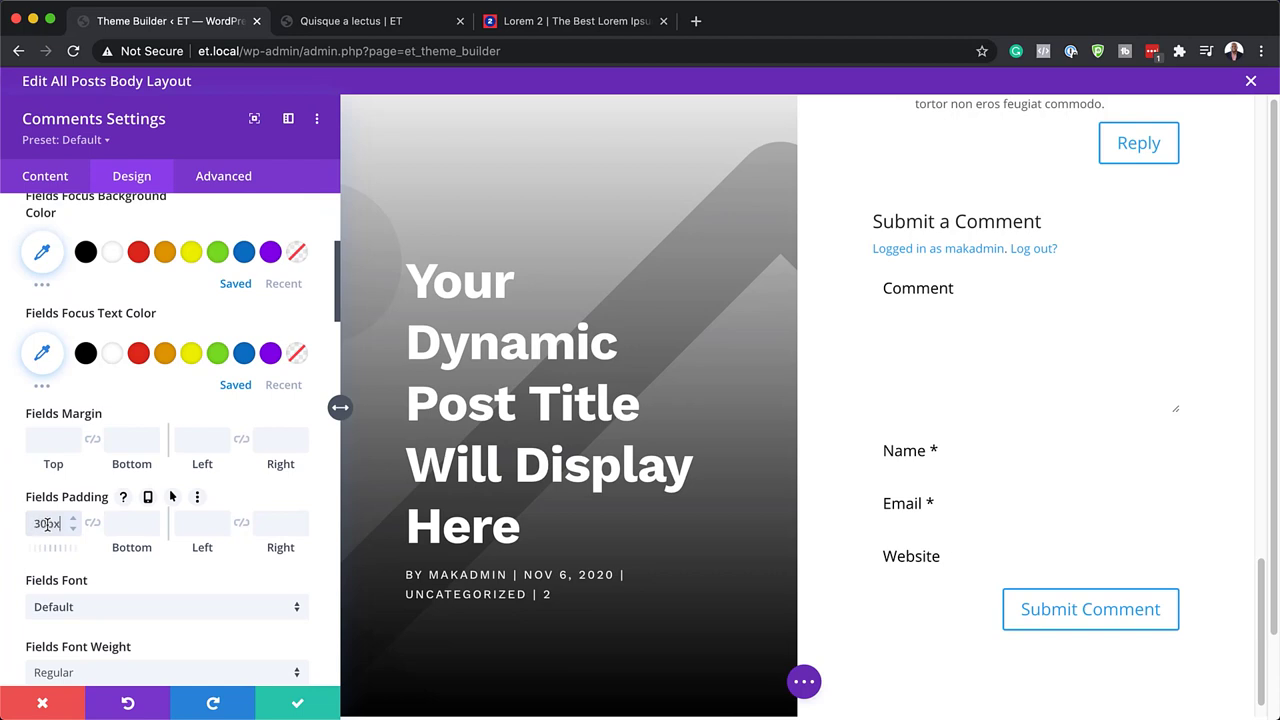
text(30px)
click(90, 523)
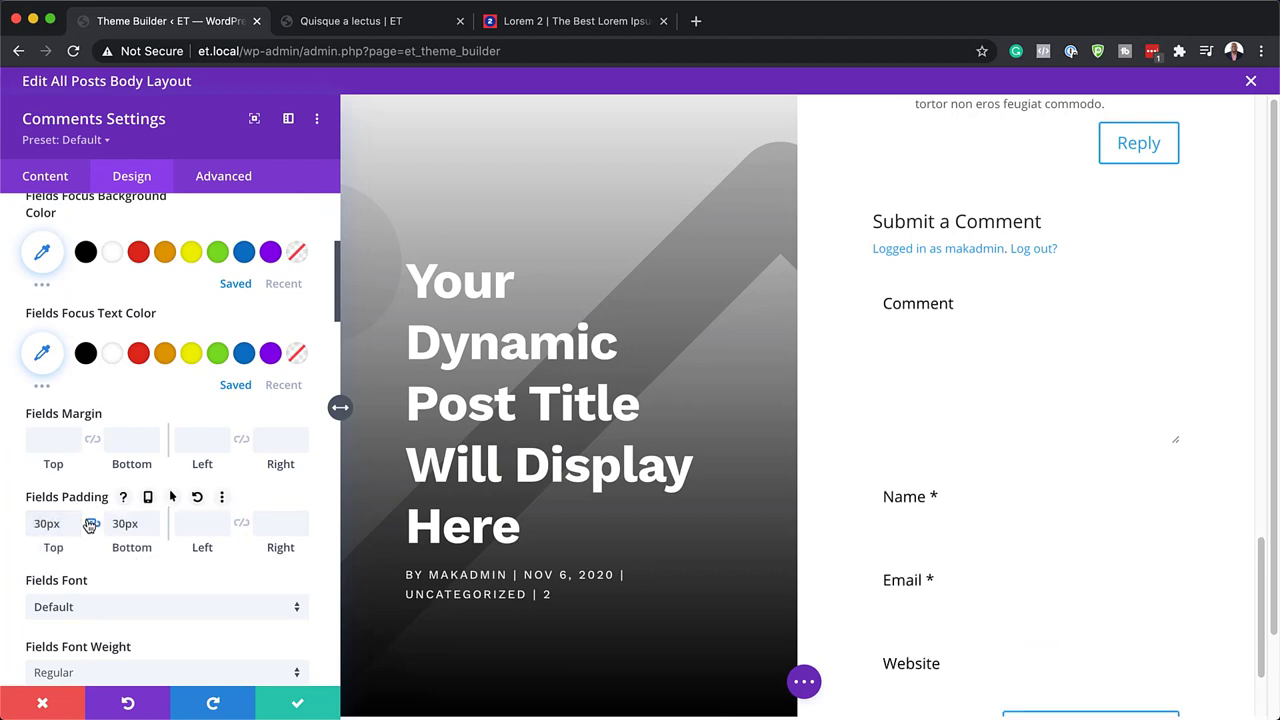
click(197, 524)
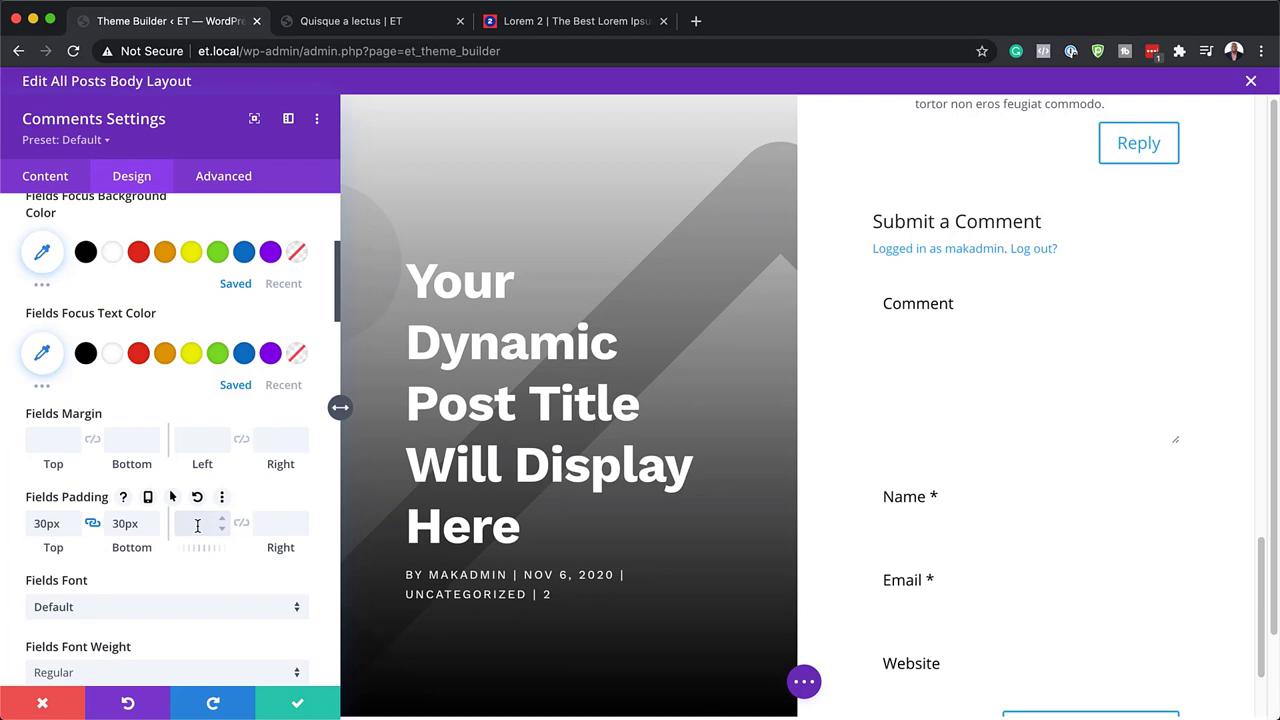
text(30px)
click(241, 523)
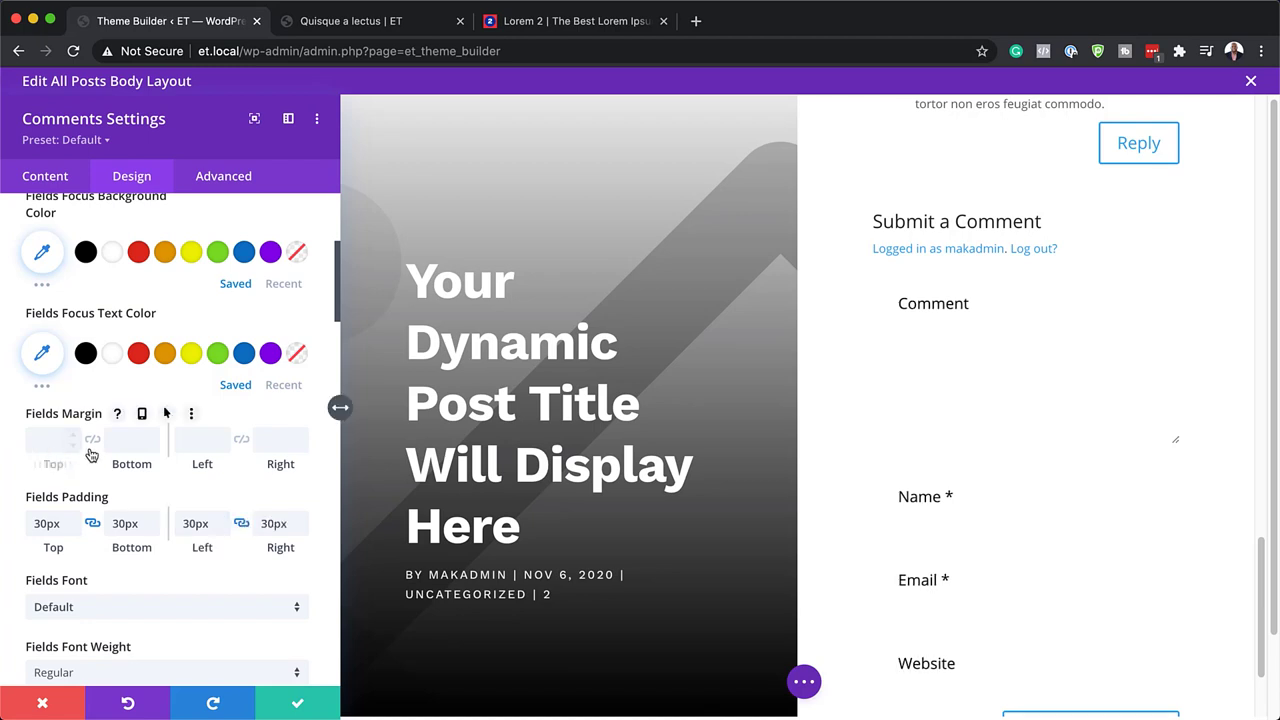
- Set the comment fields' font to Work Sans with an uppercase font style
scroll(166, 514, down, 2)
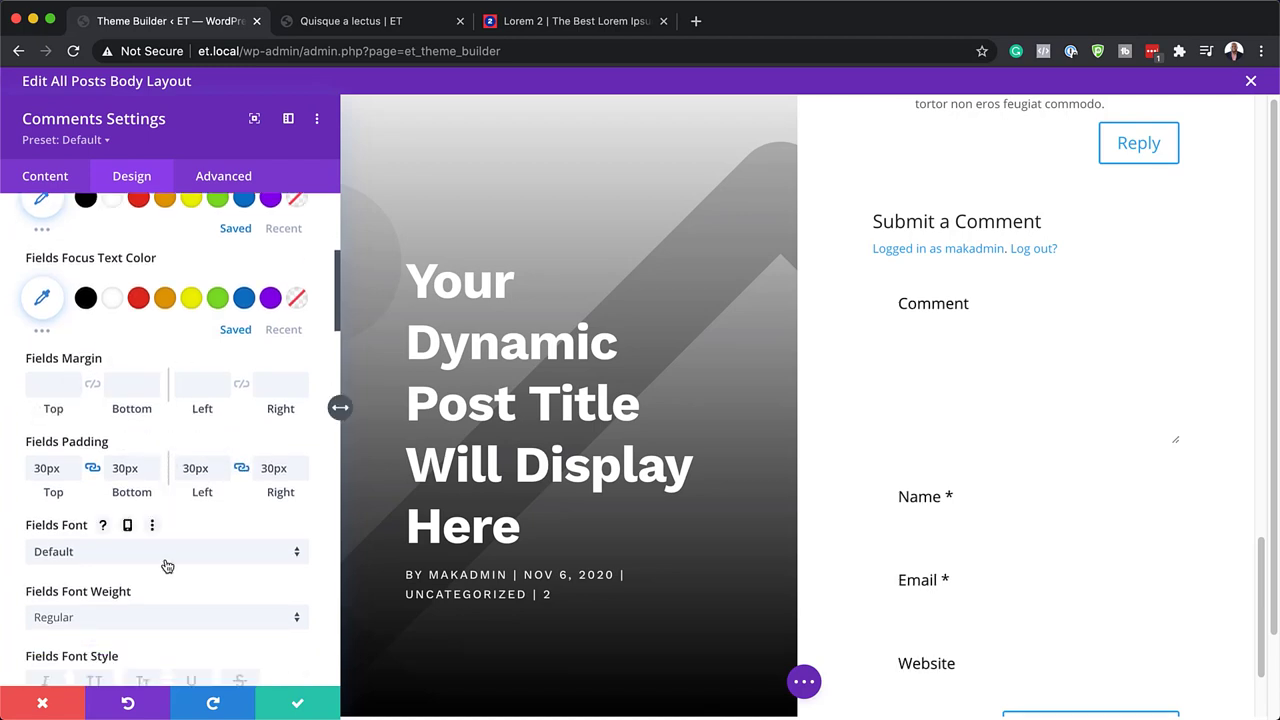
click(167, 551)
click(135, 239)
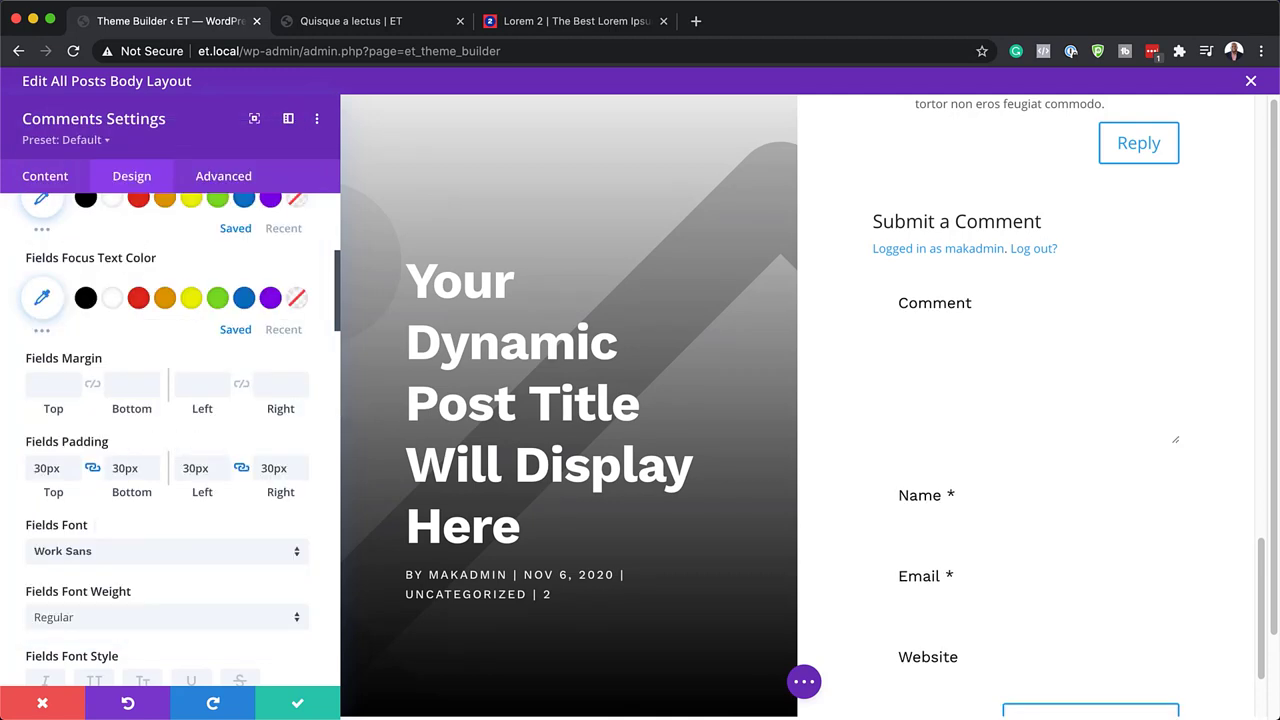
scroll(217, 549, down, 2)
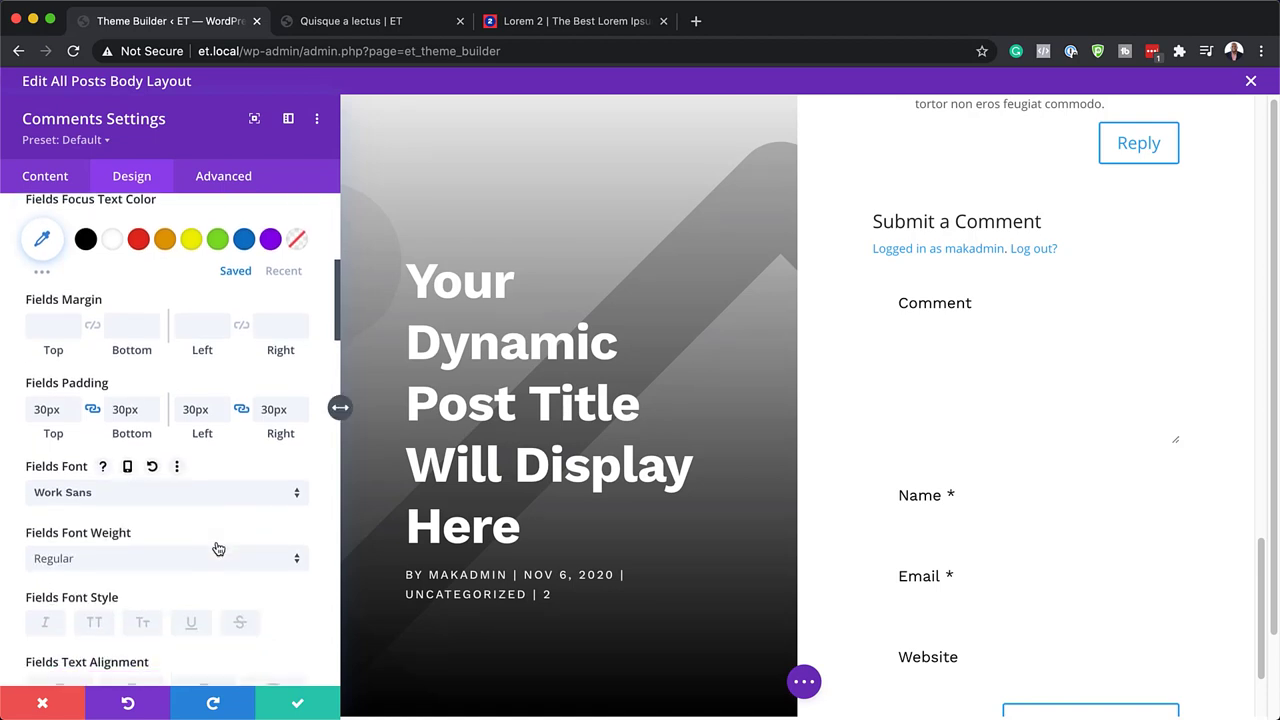
scroll(217, 549, down, 1)
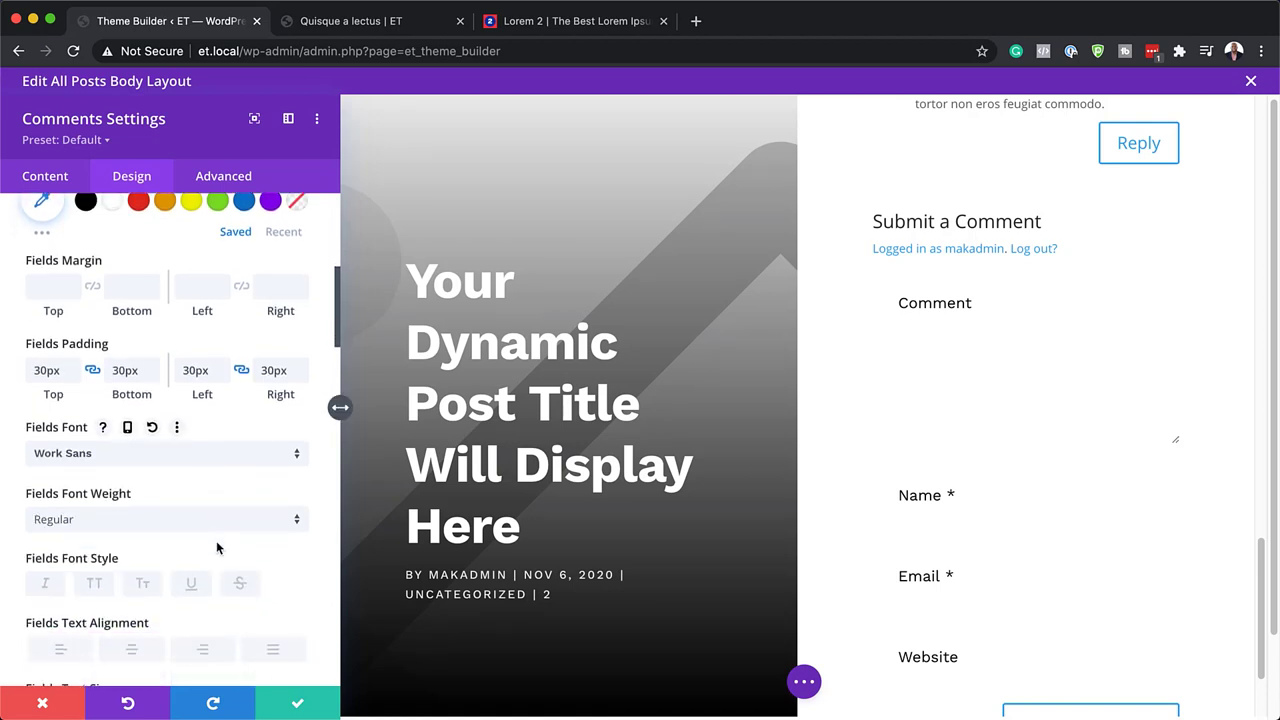
click(95, 584)
- Set the comment fields' text size to 15px and letter spacing to 3px
scroll(100, 584, down, 5)
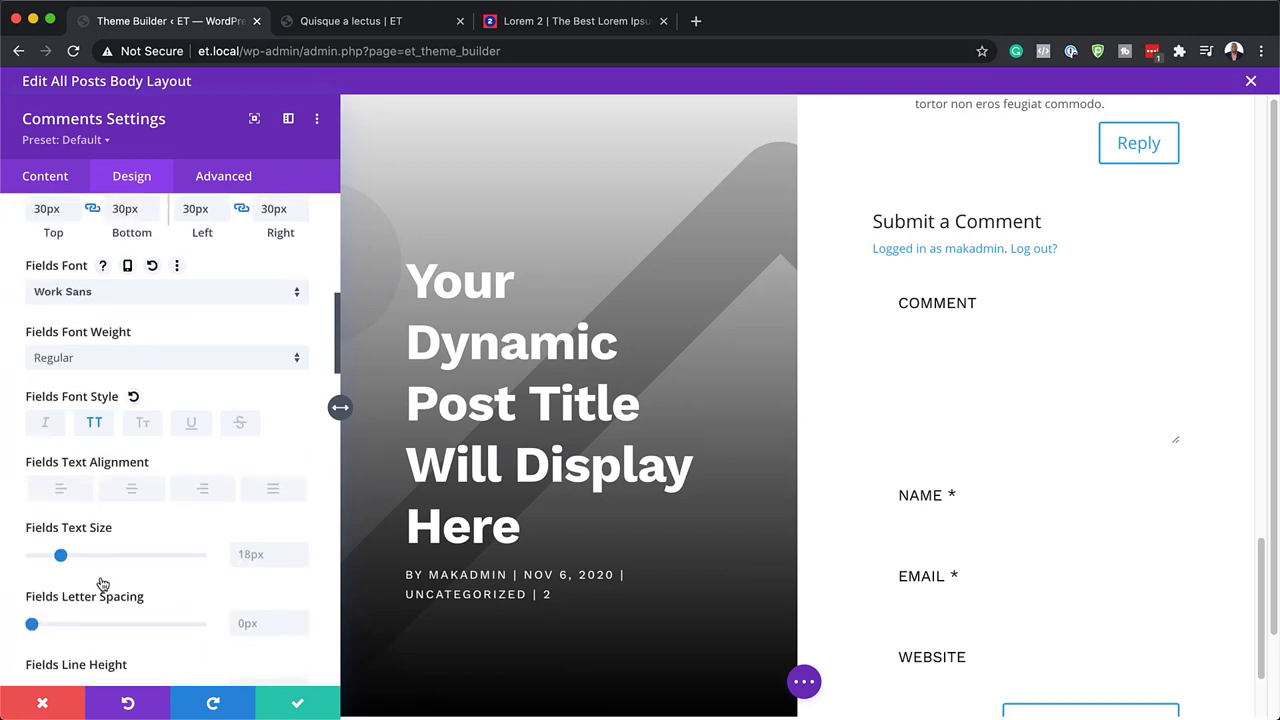
click(259, 553)
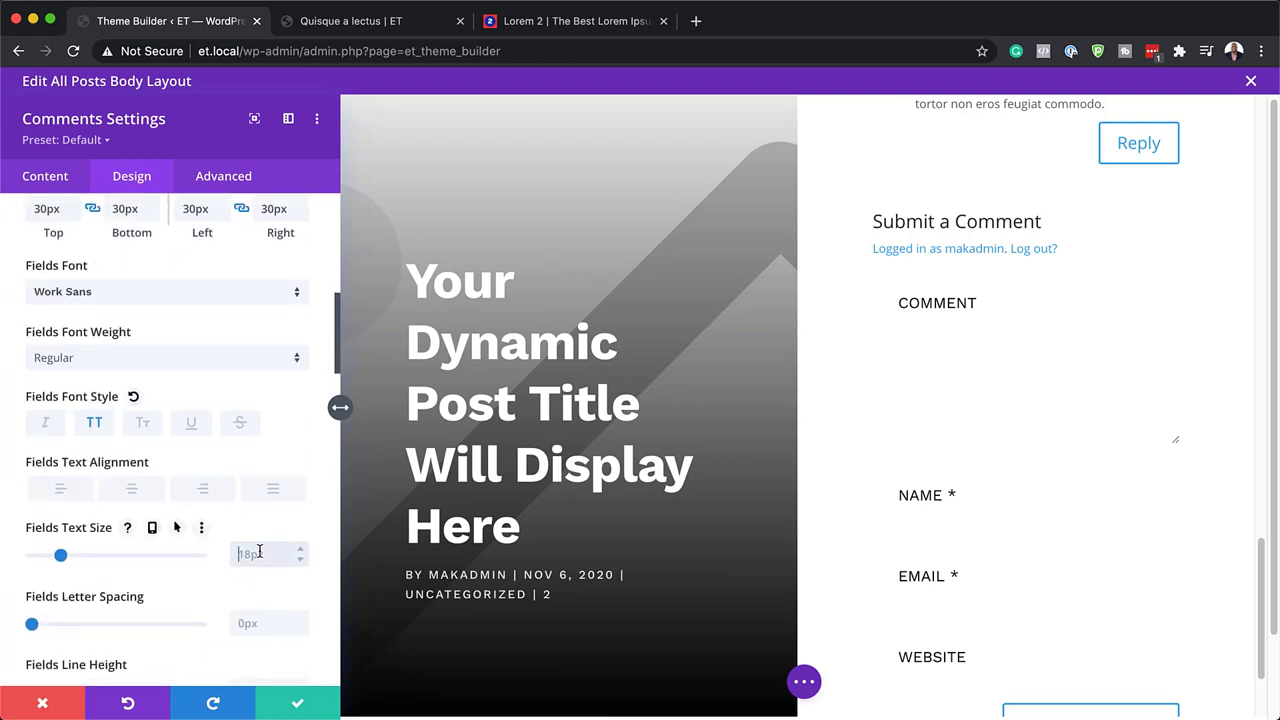
text(15p)
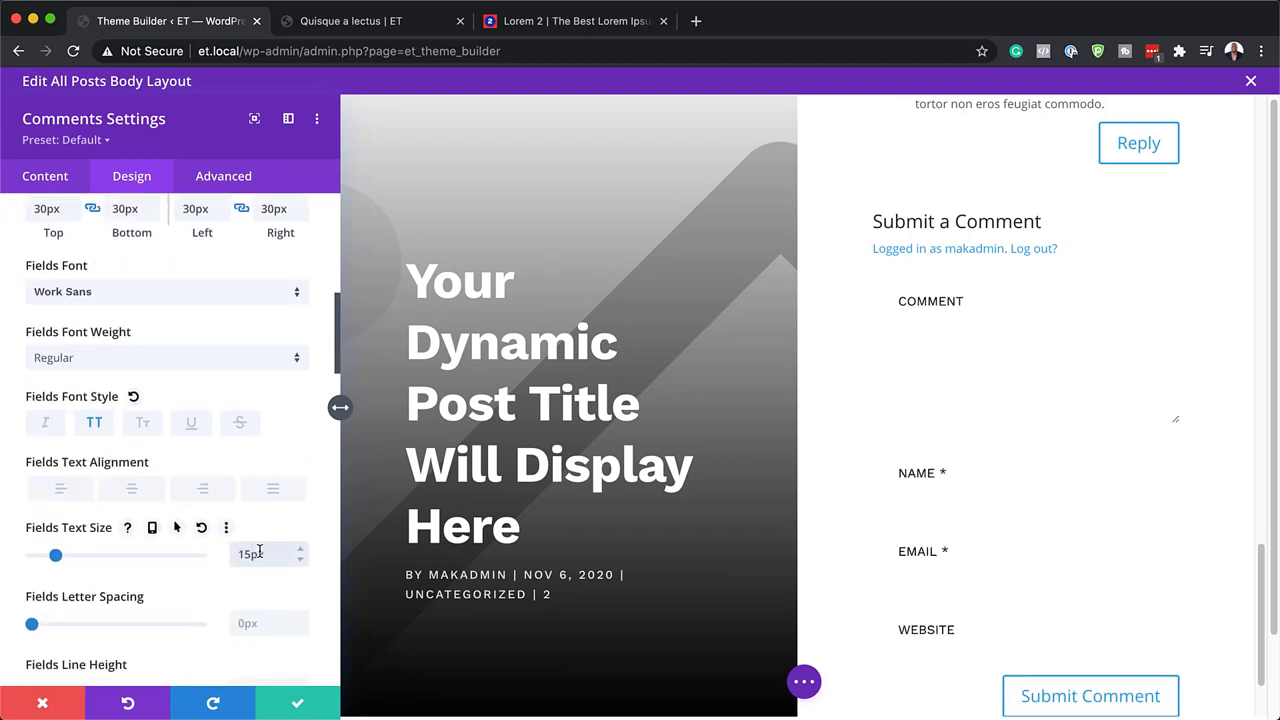
text(x)
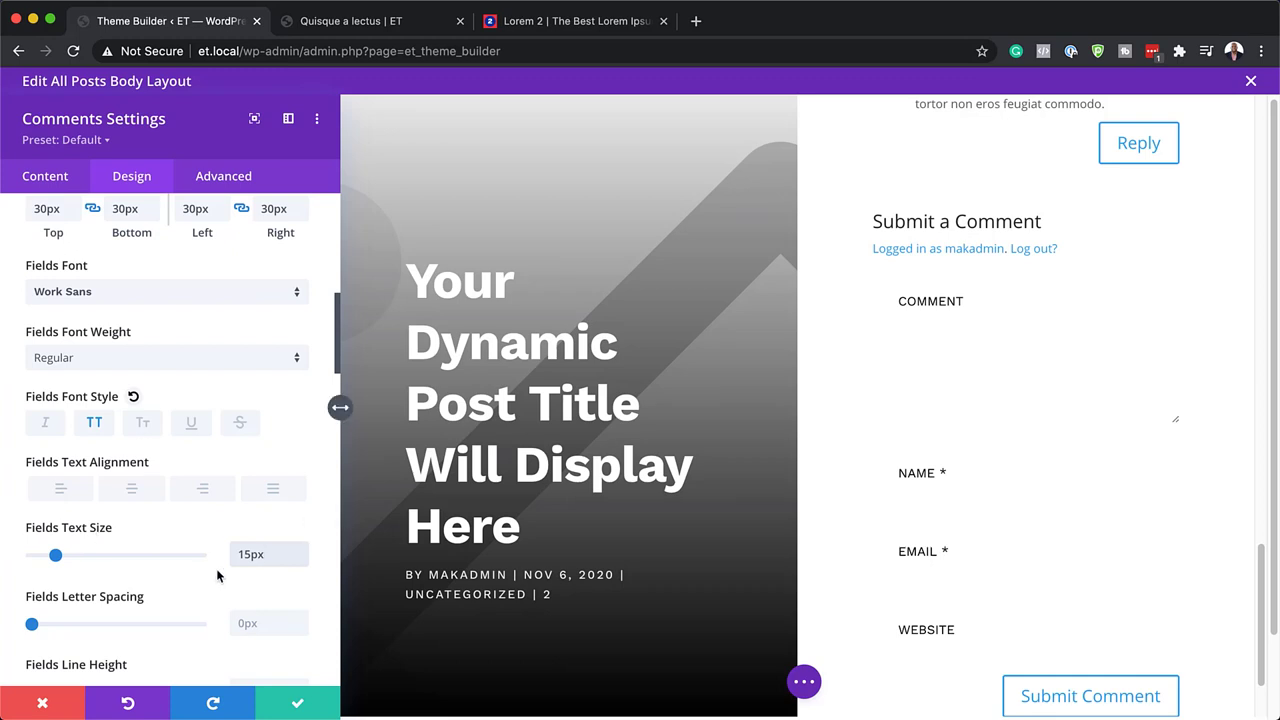
scroll(218, 572, down, 1)
click(249, 607)
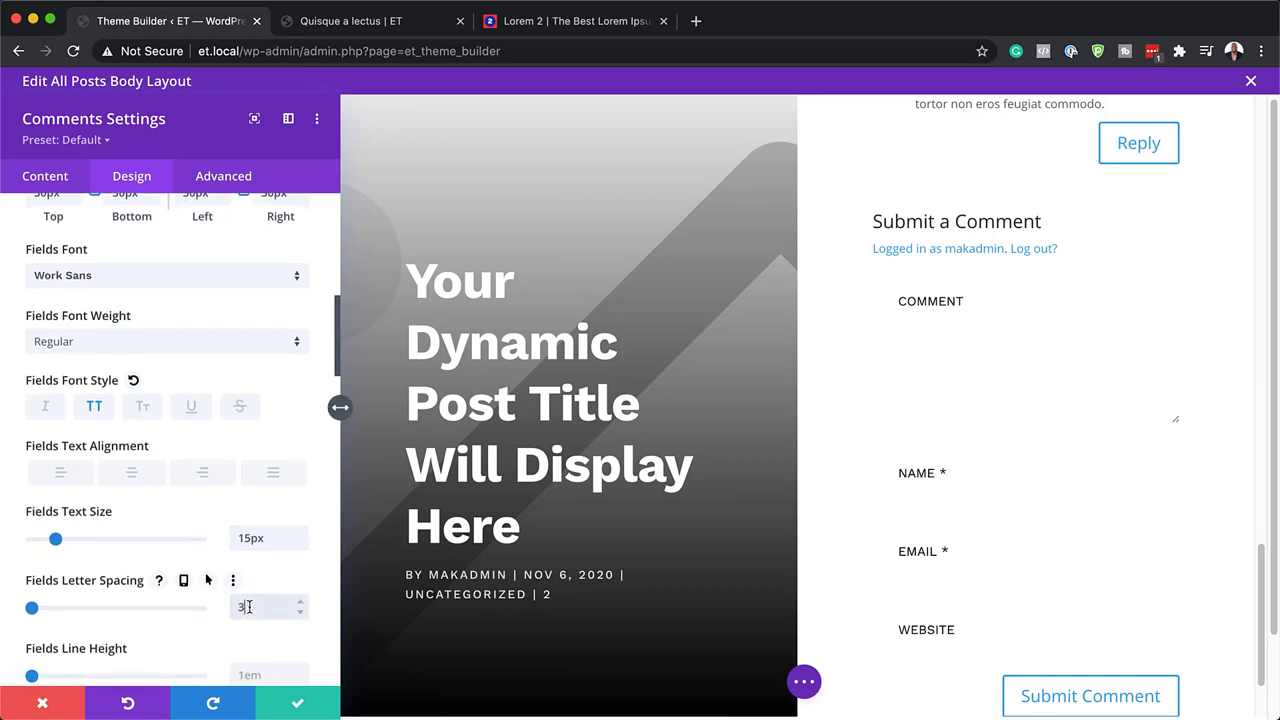
text(3px)
- Round all four corners of the comment fields to 10px
scroll(204, 605, down, 4)
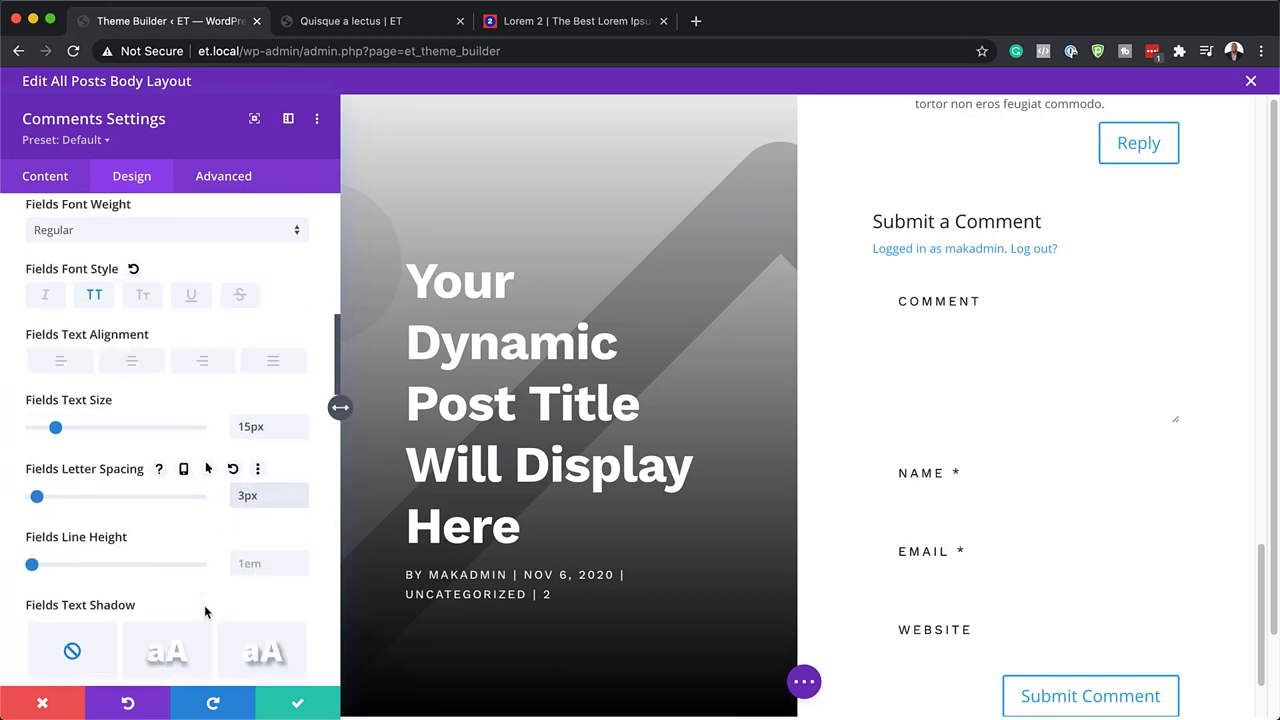
scroll(204, 612, down, 3)
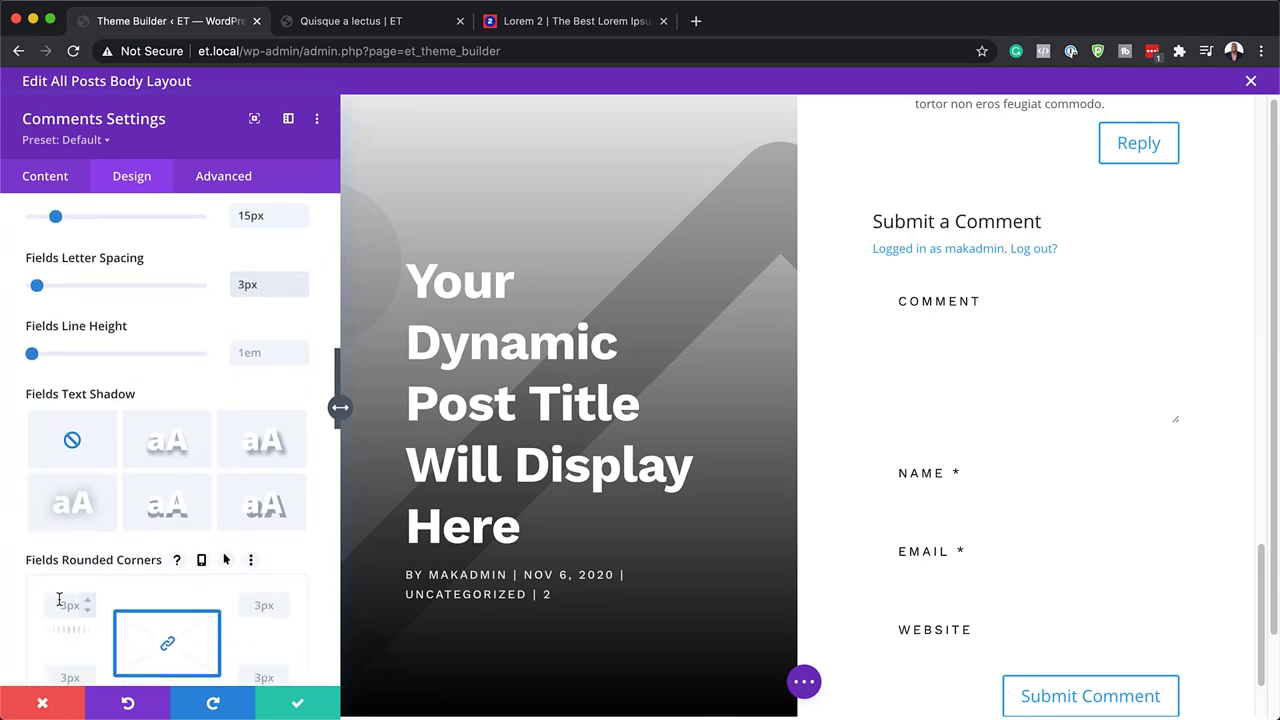
click(64, 596)
scroll(64, 590, down, 2)
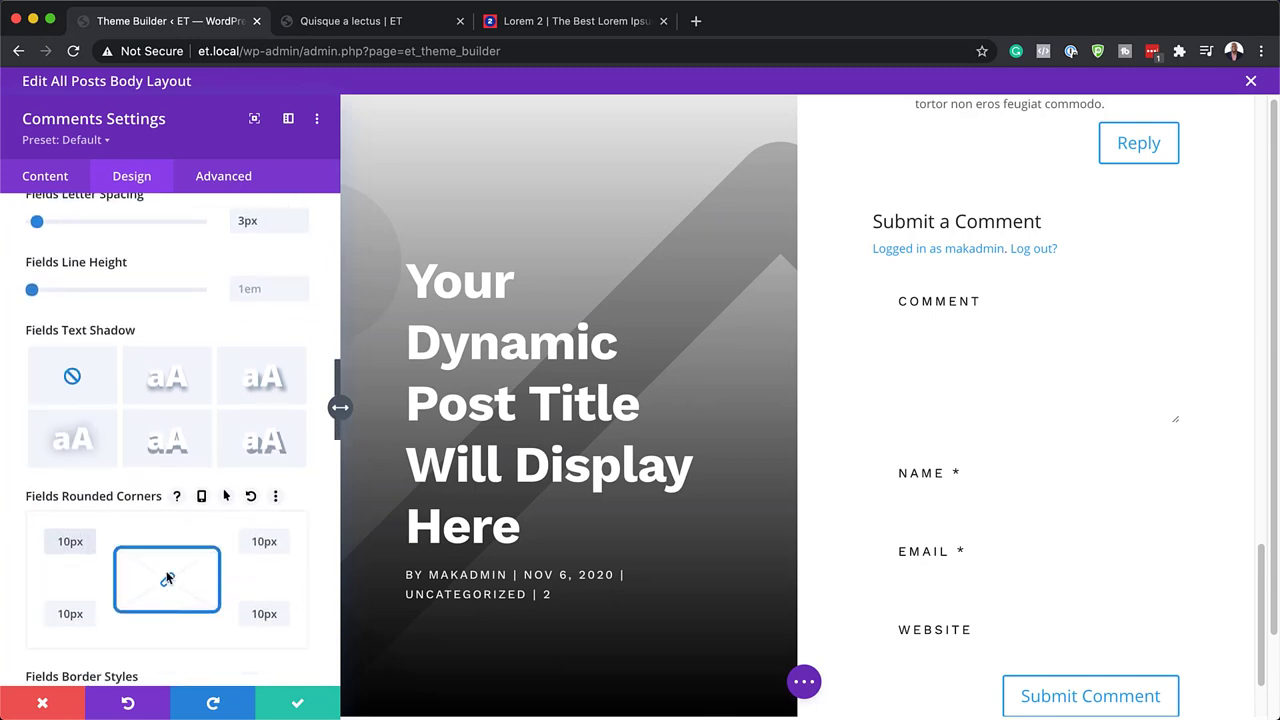
scroll(143, 604, down, 1)
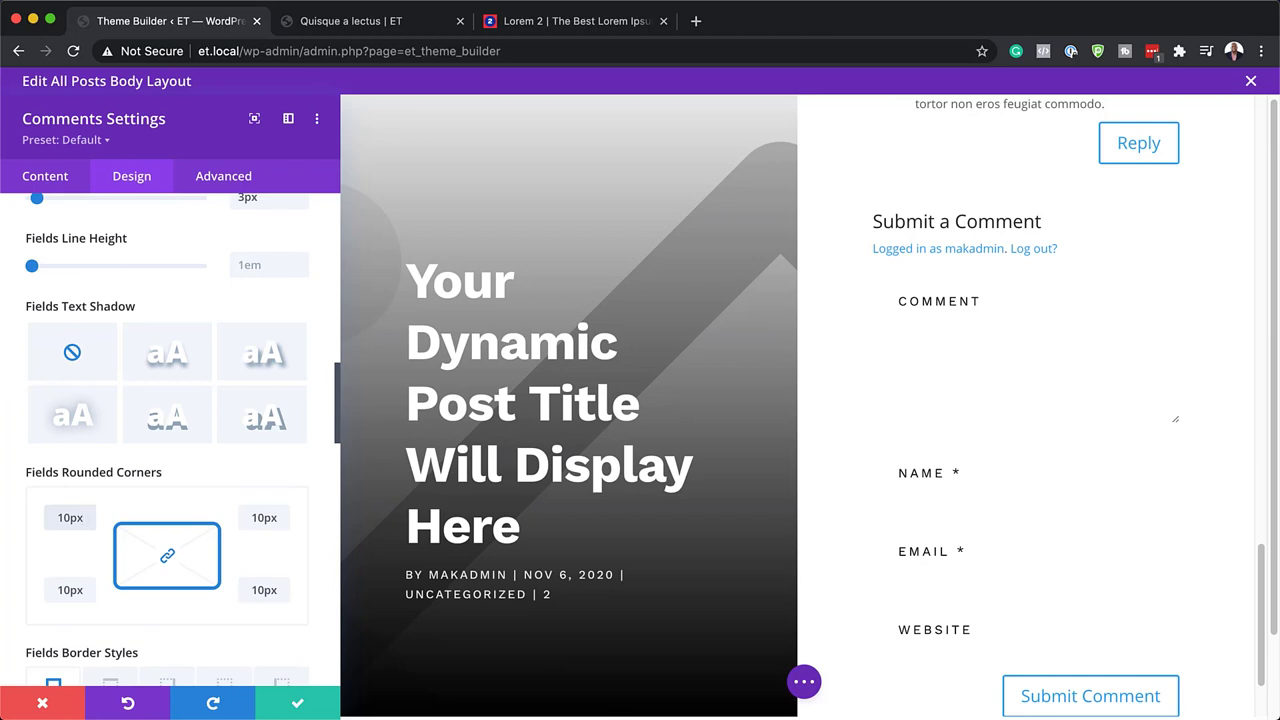
- Apply the first box shadow preset to the comment fields and set its blur strength to 30px
scroll(223, 567, down, 12)
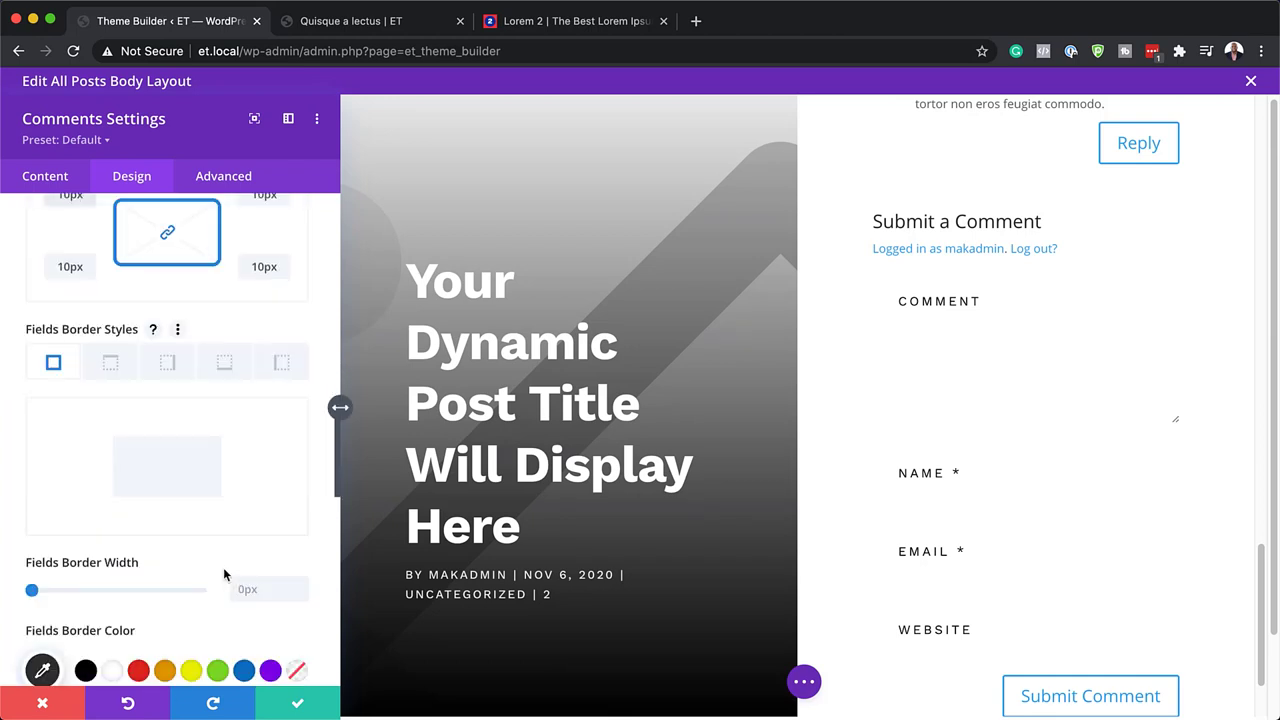
scroll(223, 567, down, 3)
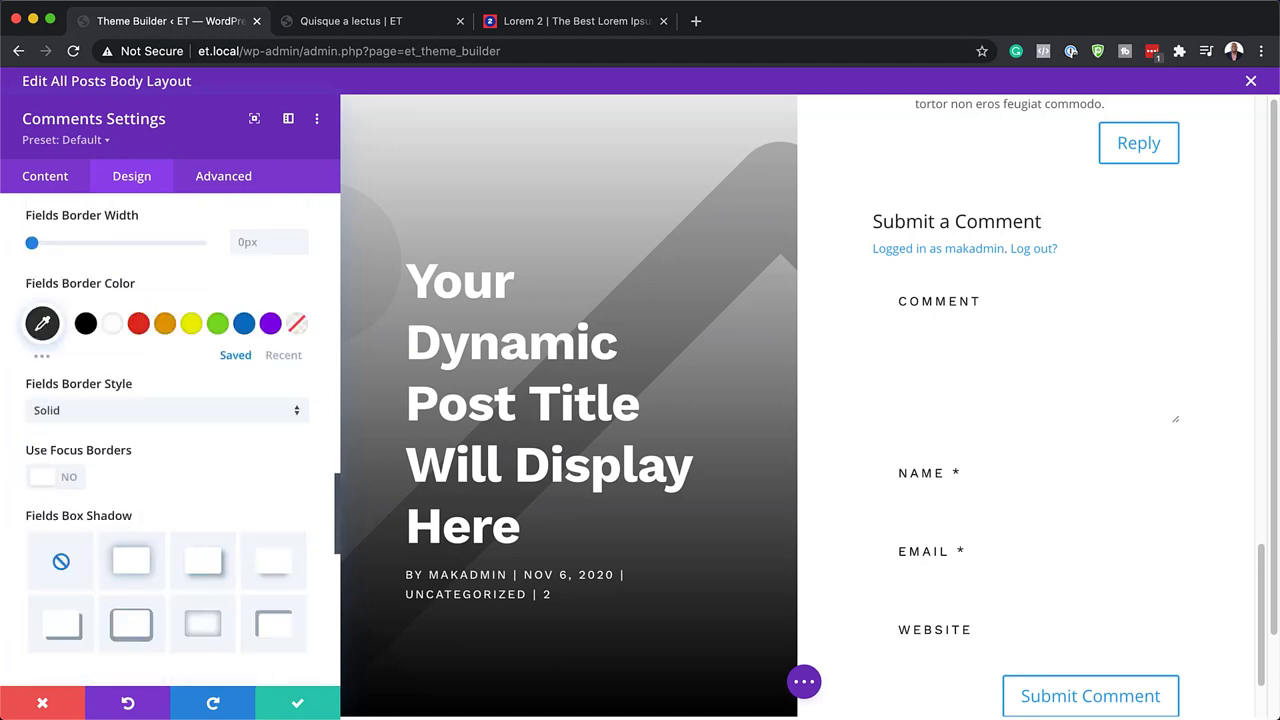
click(135, 566)
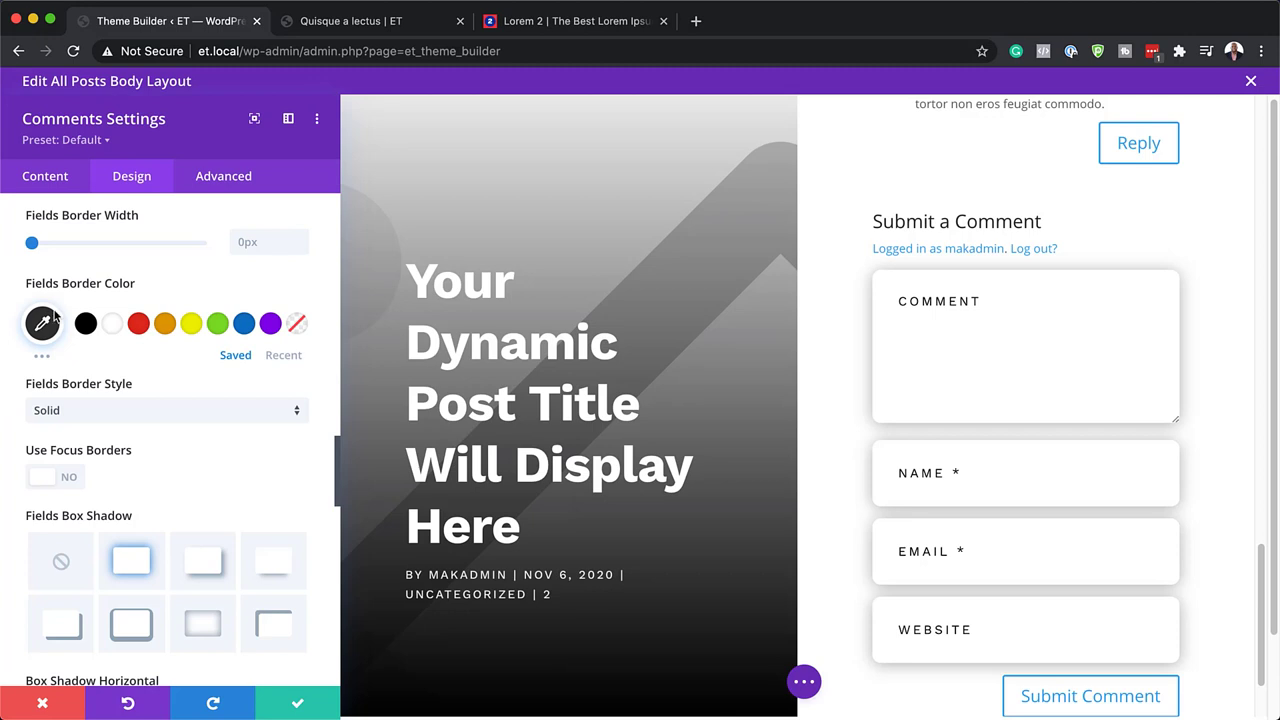
scroll(234, 417, down, 4)
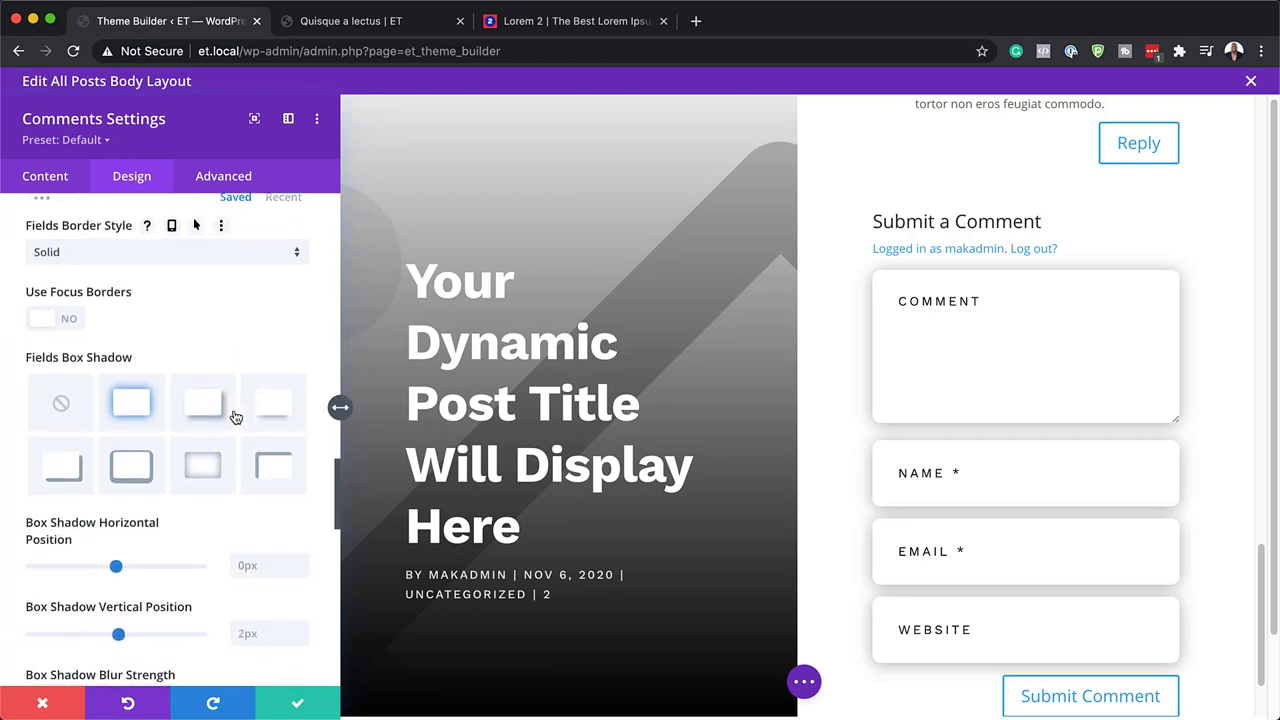
scroll(234, 417, down, 3)
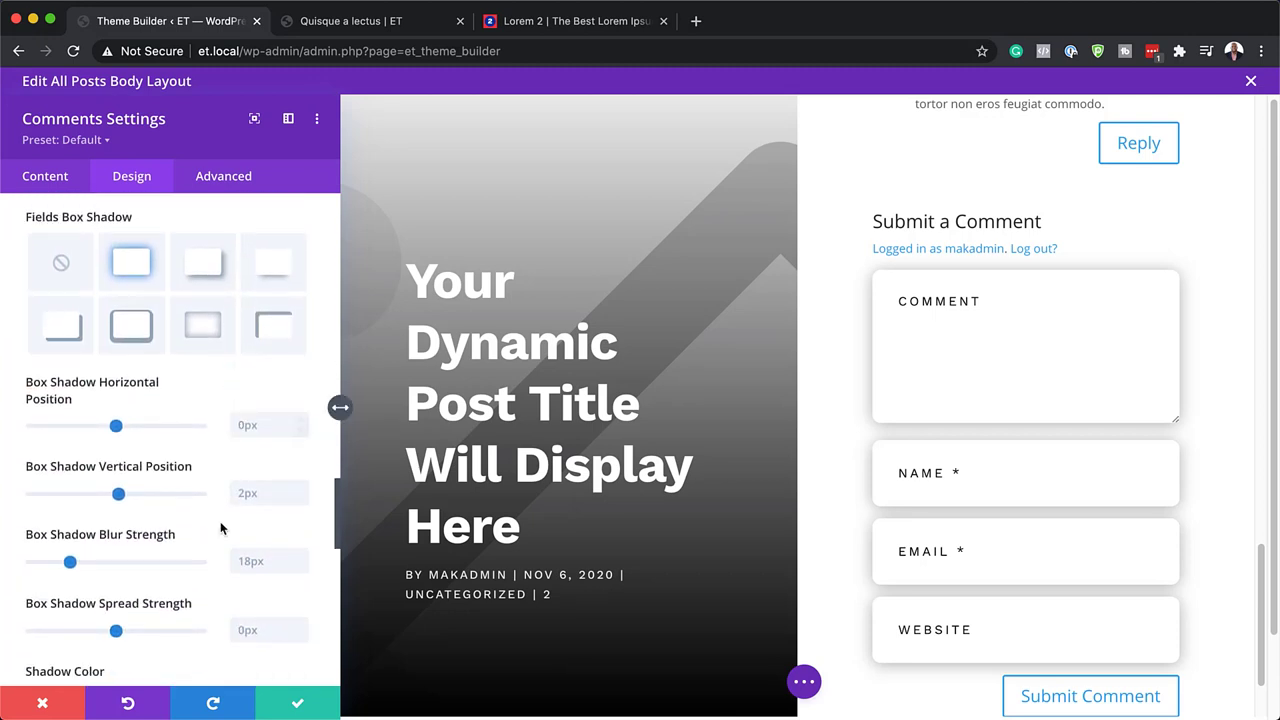
click(254, 562)
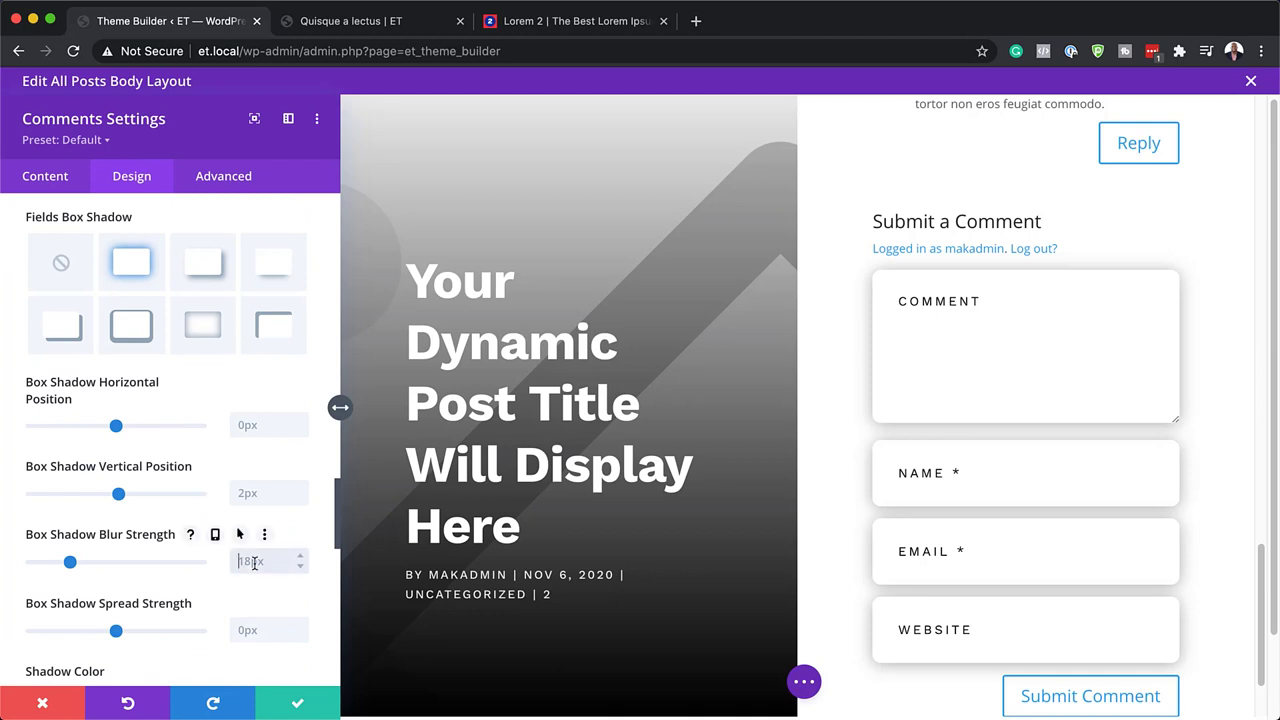
key(super+a)
text(30px)
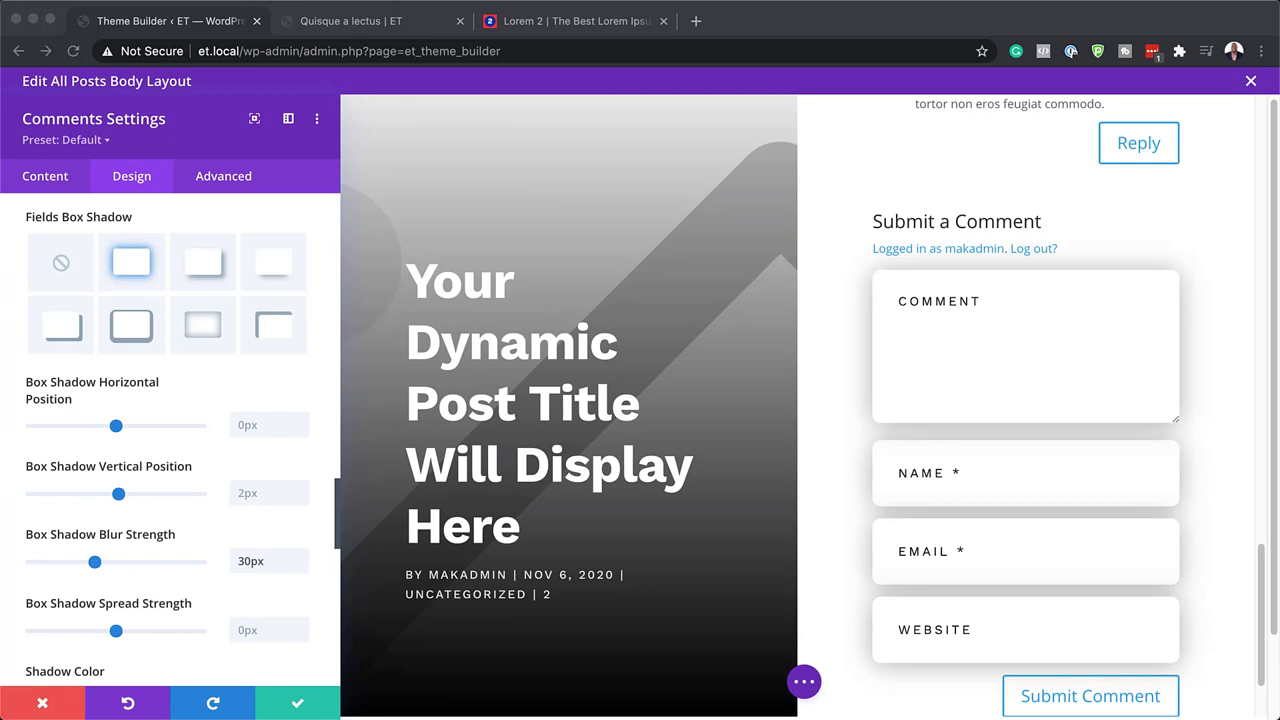
- Set the fields' box shadow color to rgba(0,0,0,0.06)
scroll(302, 508, down, 5)
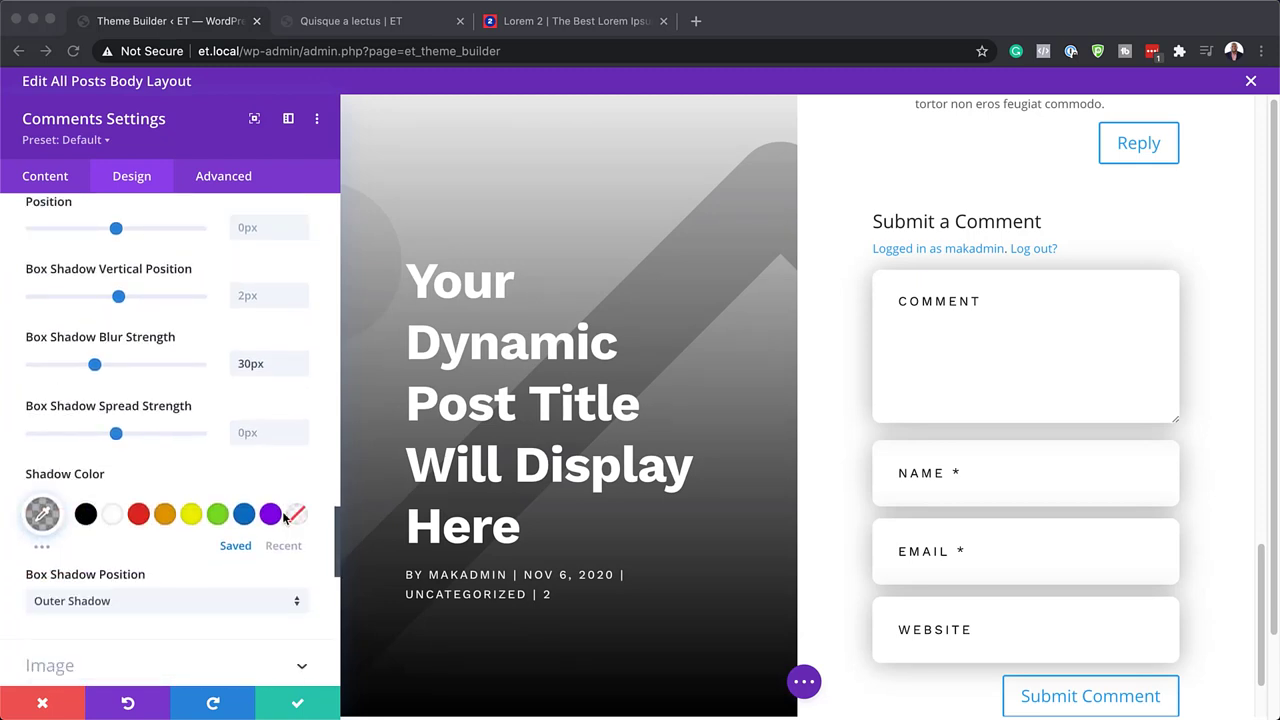
click(44, 460)
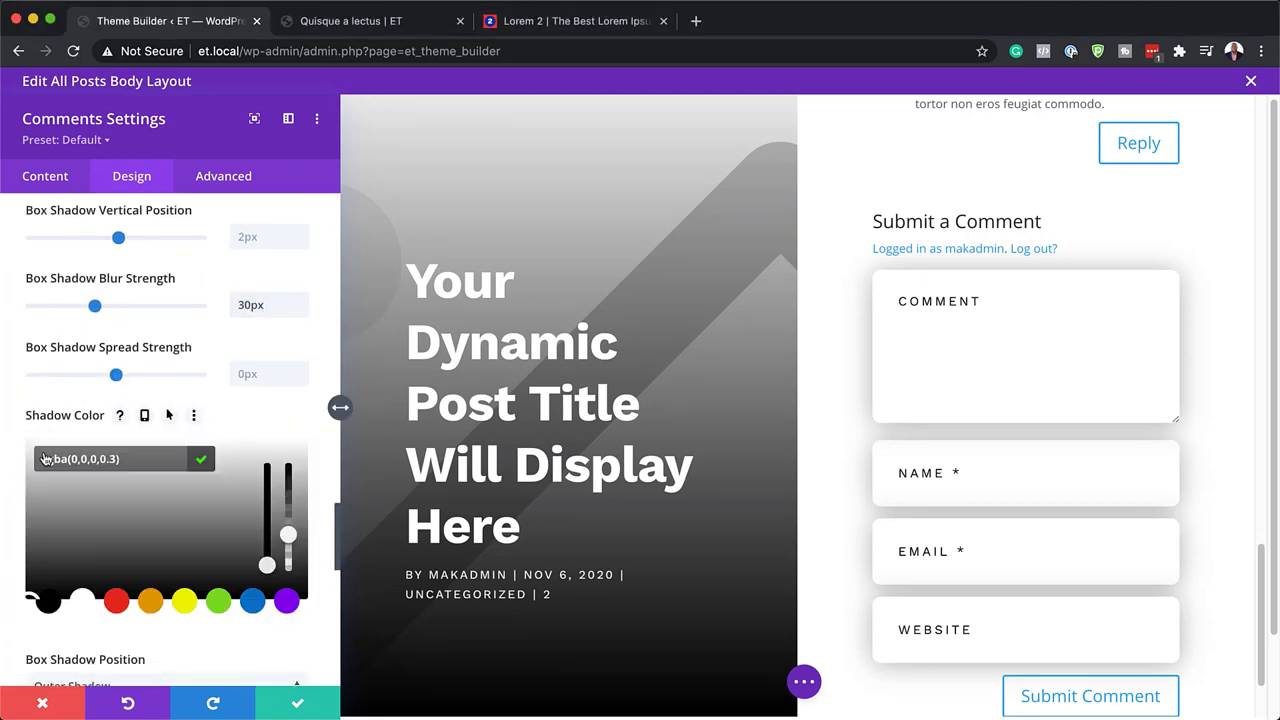
drag(72, 458, 118, 459)
text(0,0,0,0.06)
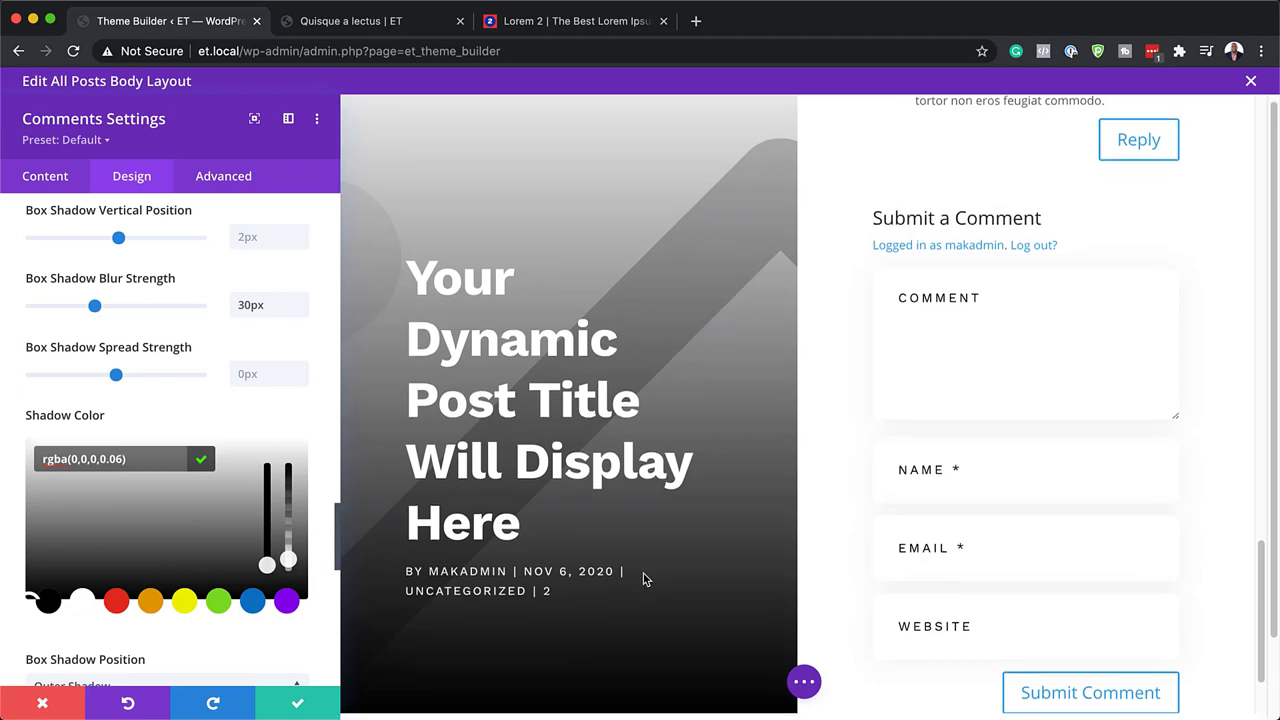
- Set the comment count heading's font to Work Sans
scroll(1123, 523, up, 5)
scroll(1144, 570, up, 3)
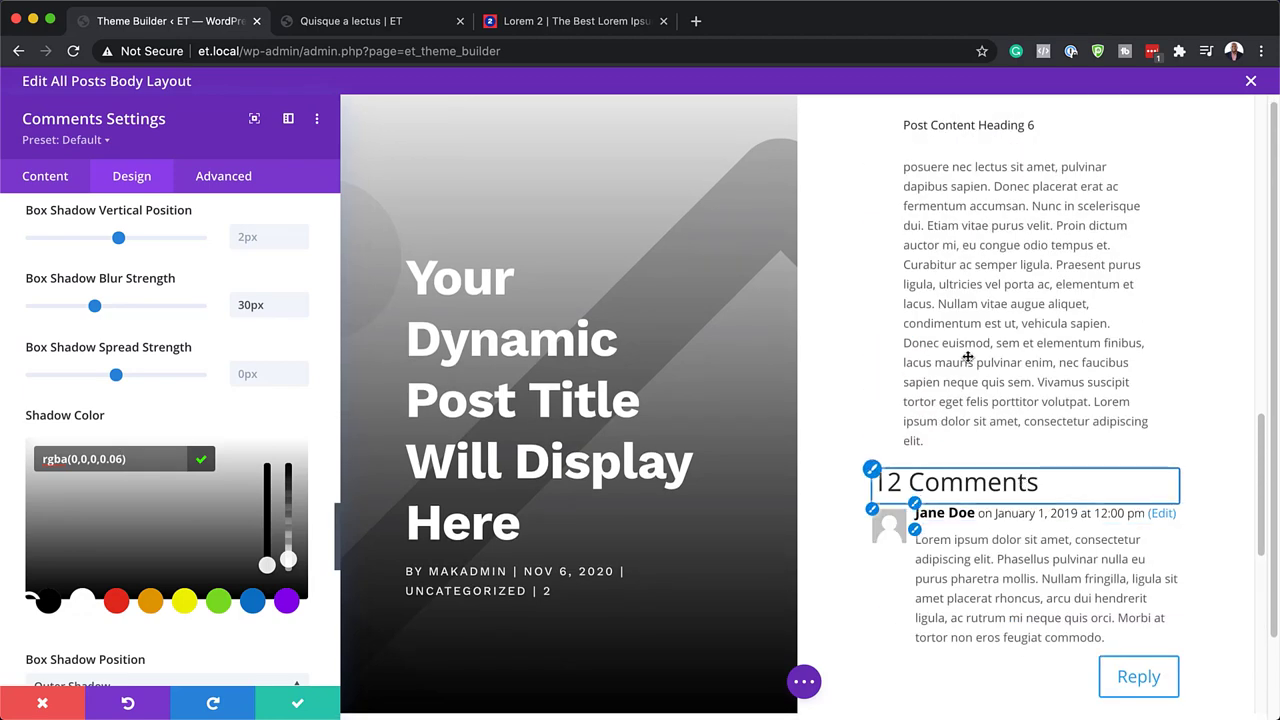
click(872, 474)
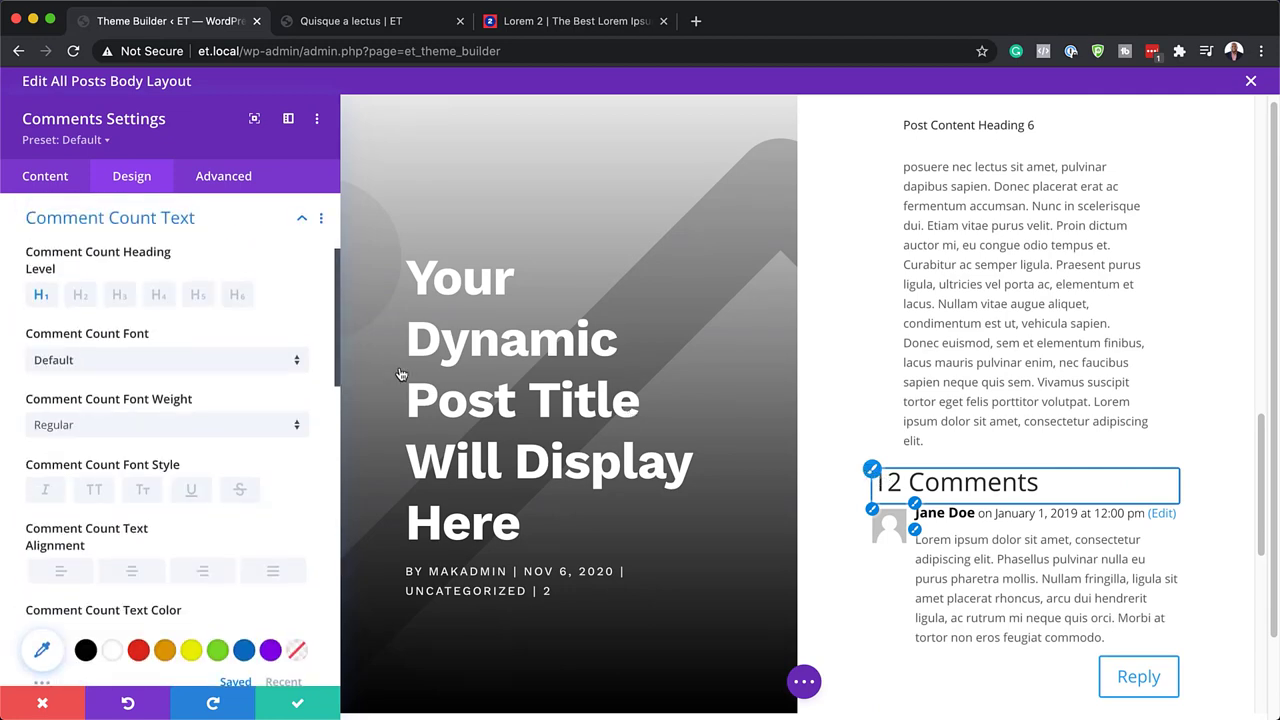
click(150, 364)
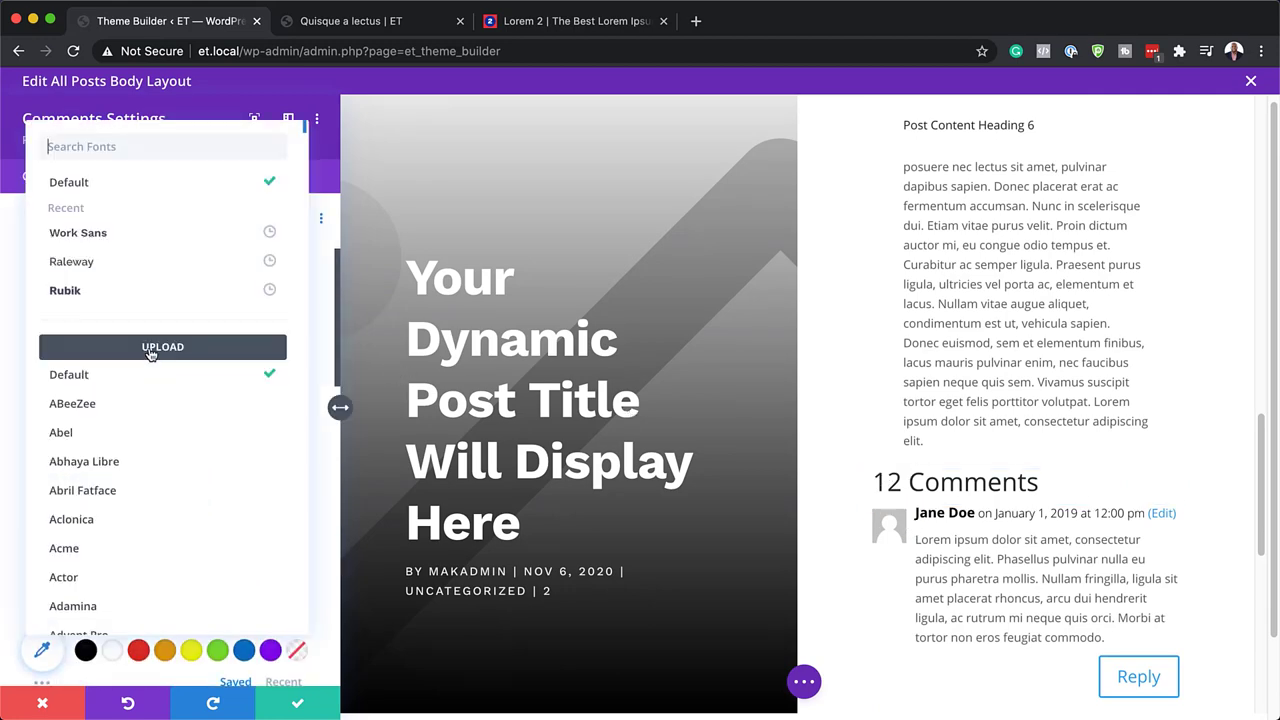
click(165, 234)
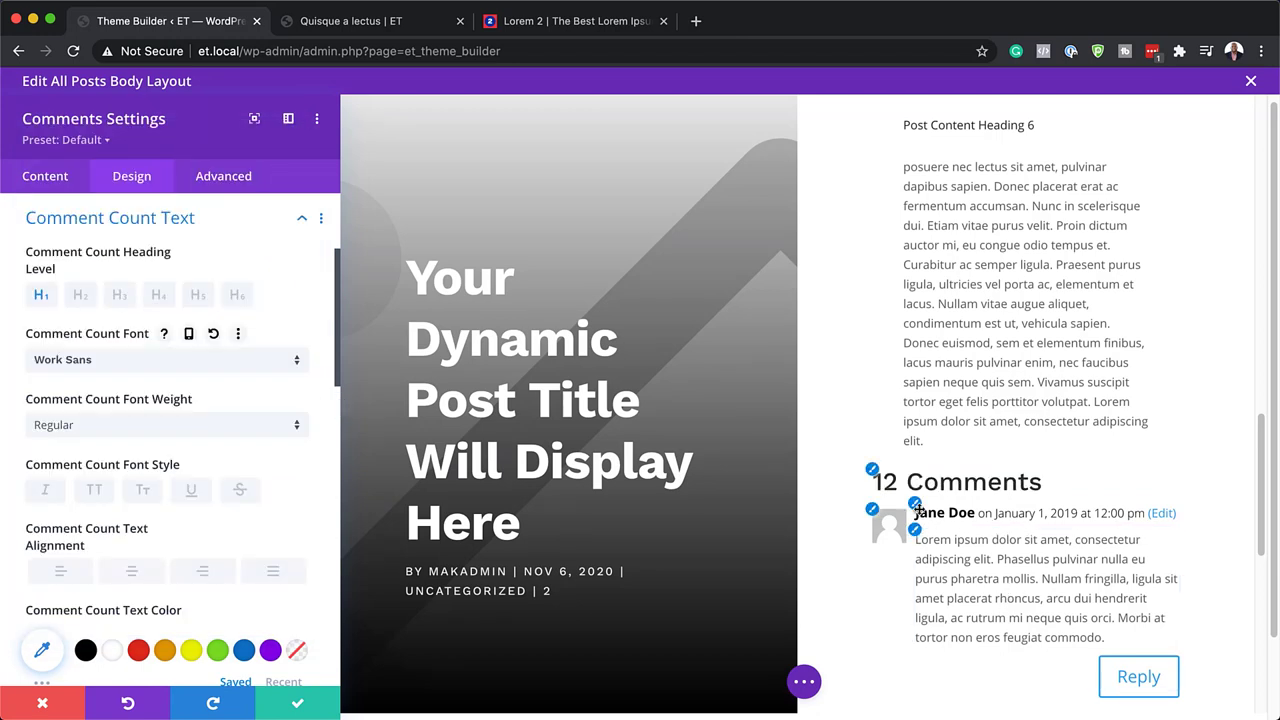
- Set the comment meta text's font to Work Sans
click(917, 505)
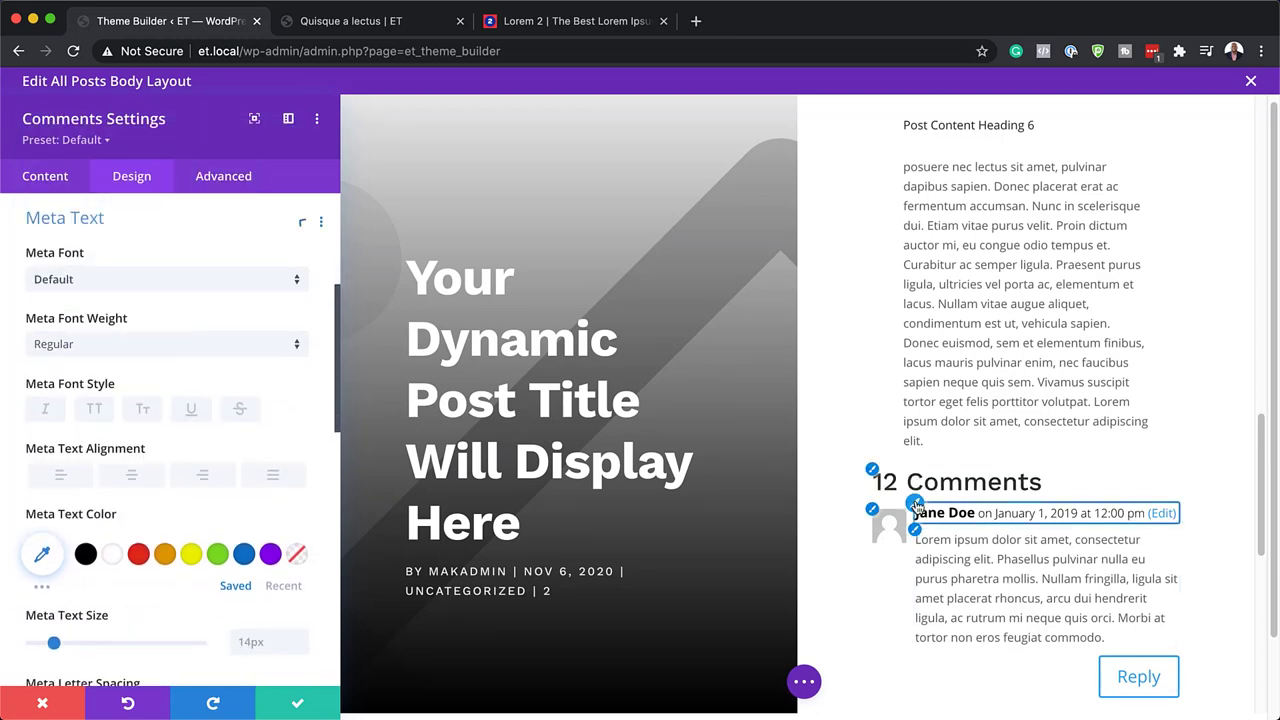
click(161, 287)
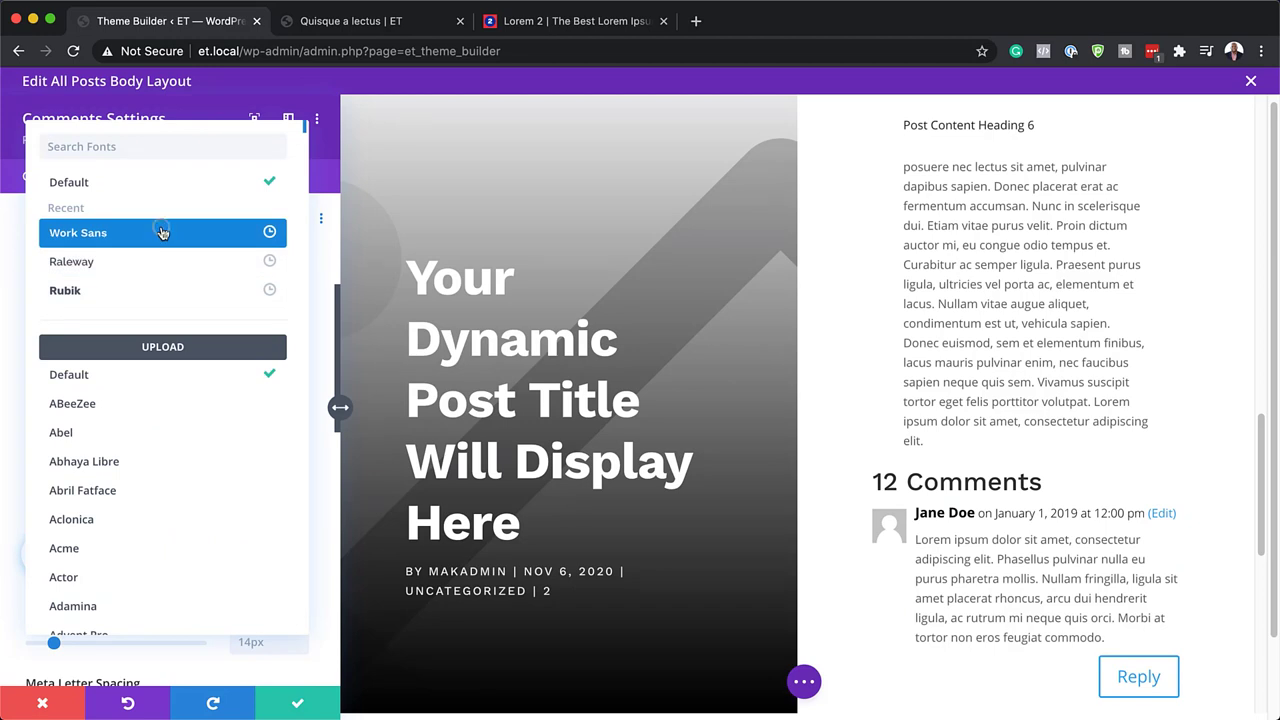
click(160, 232)
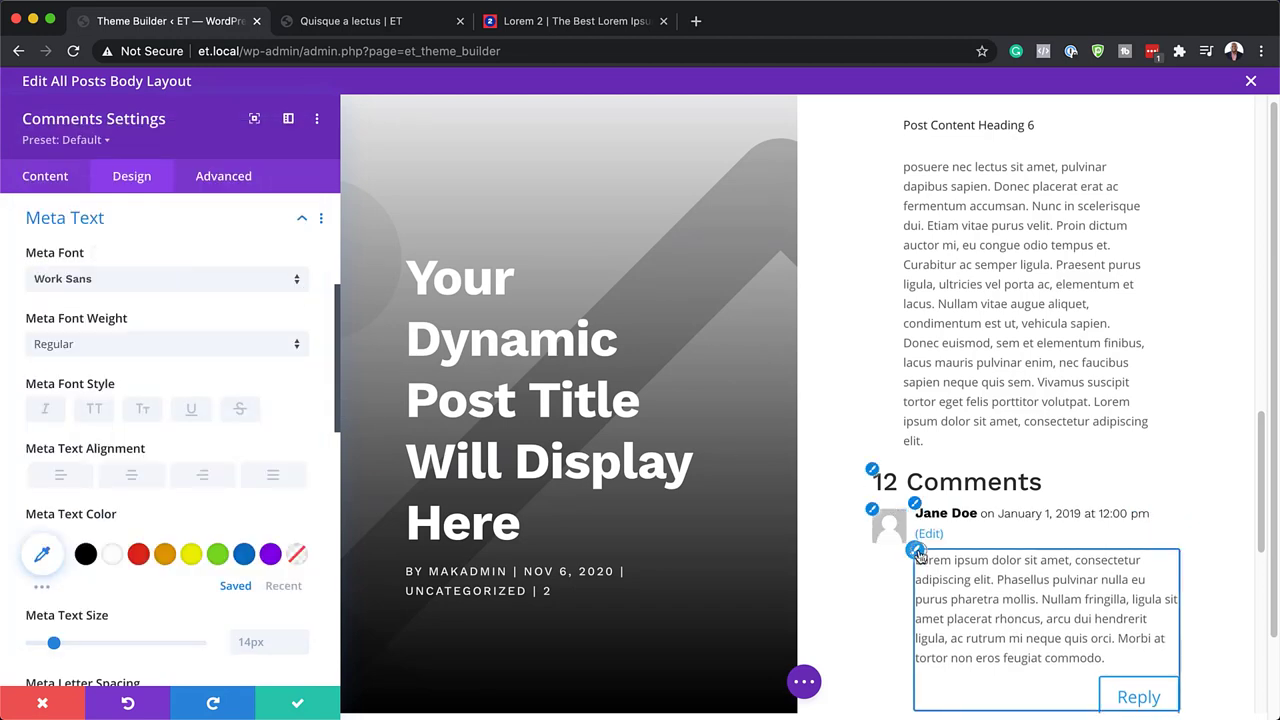
- Set the comment body text's font to Work Sans
click(917, 555)
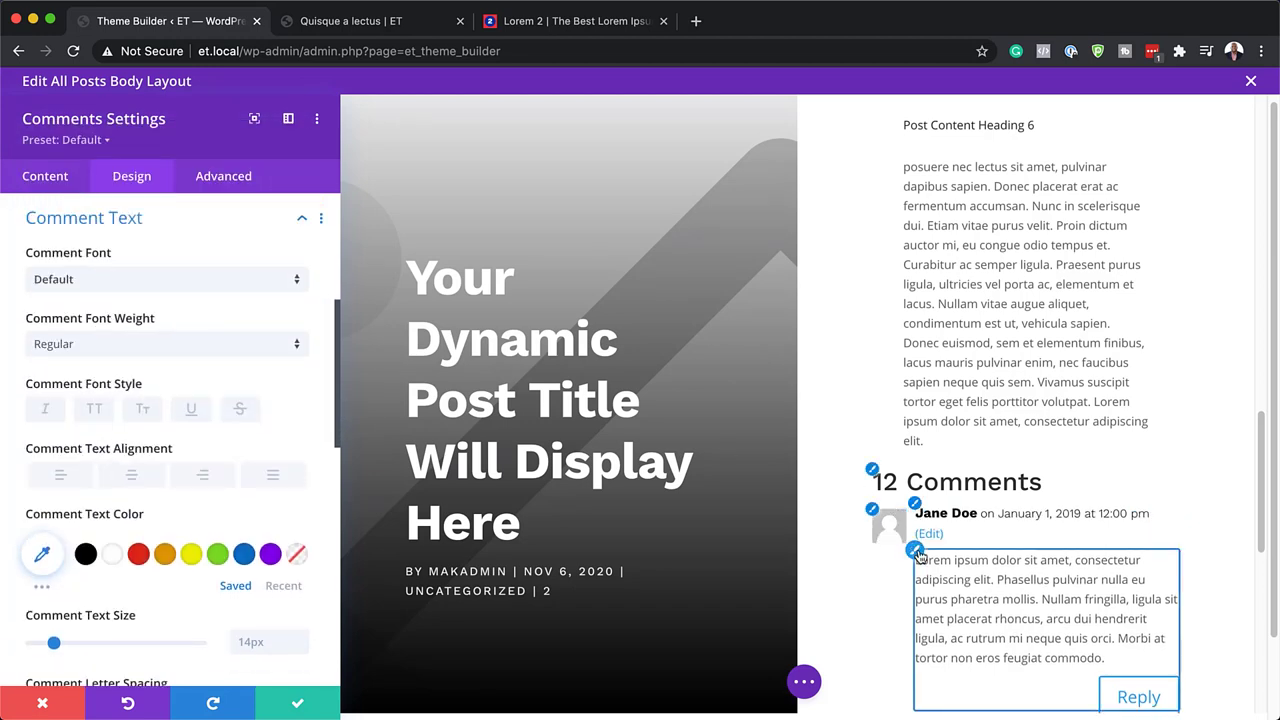
click(229, 281)
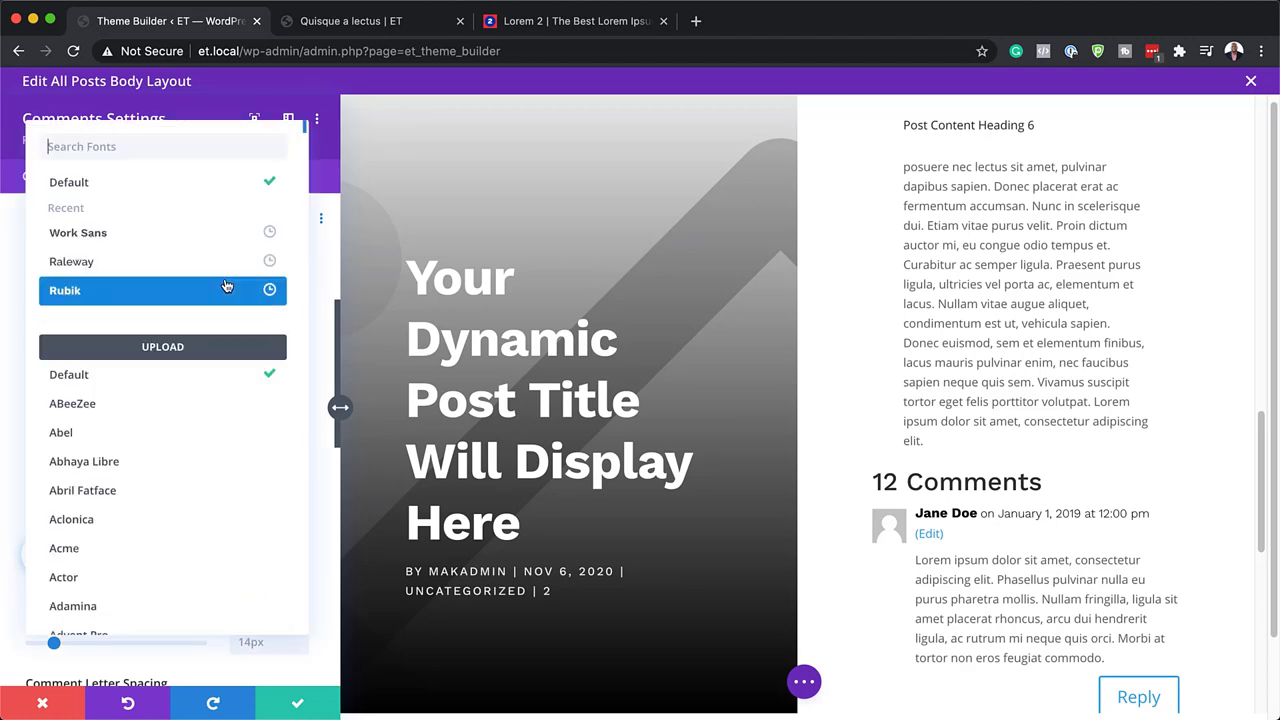
click(205, 240)
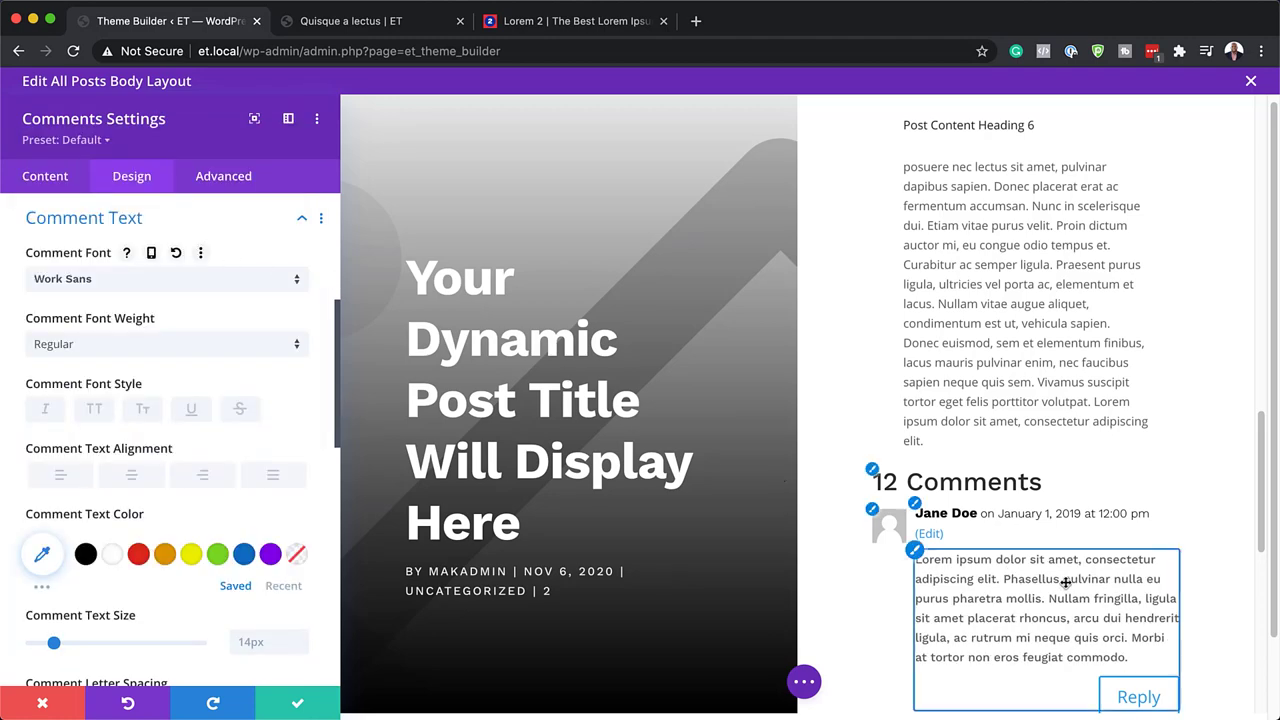
click(917, 512)
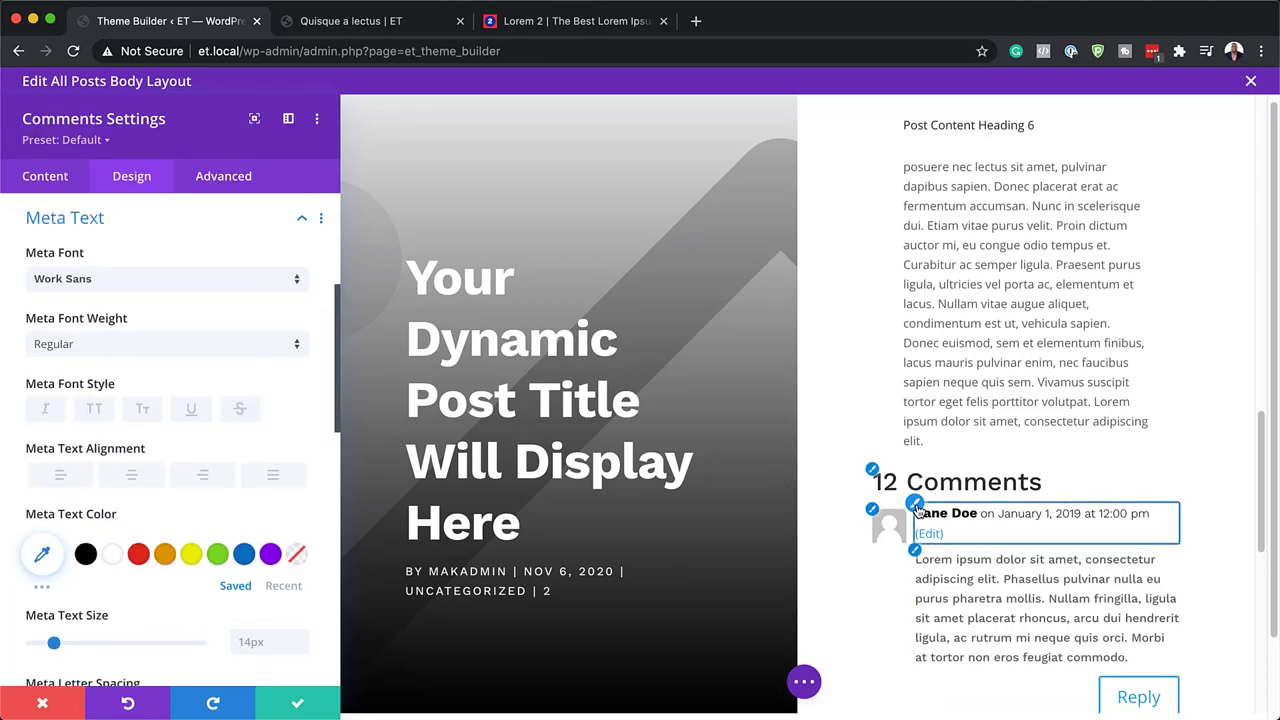
scroll(237, 514, down, 5)
click(237, 474)
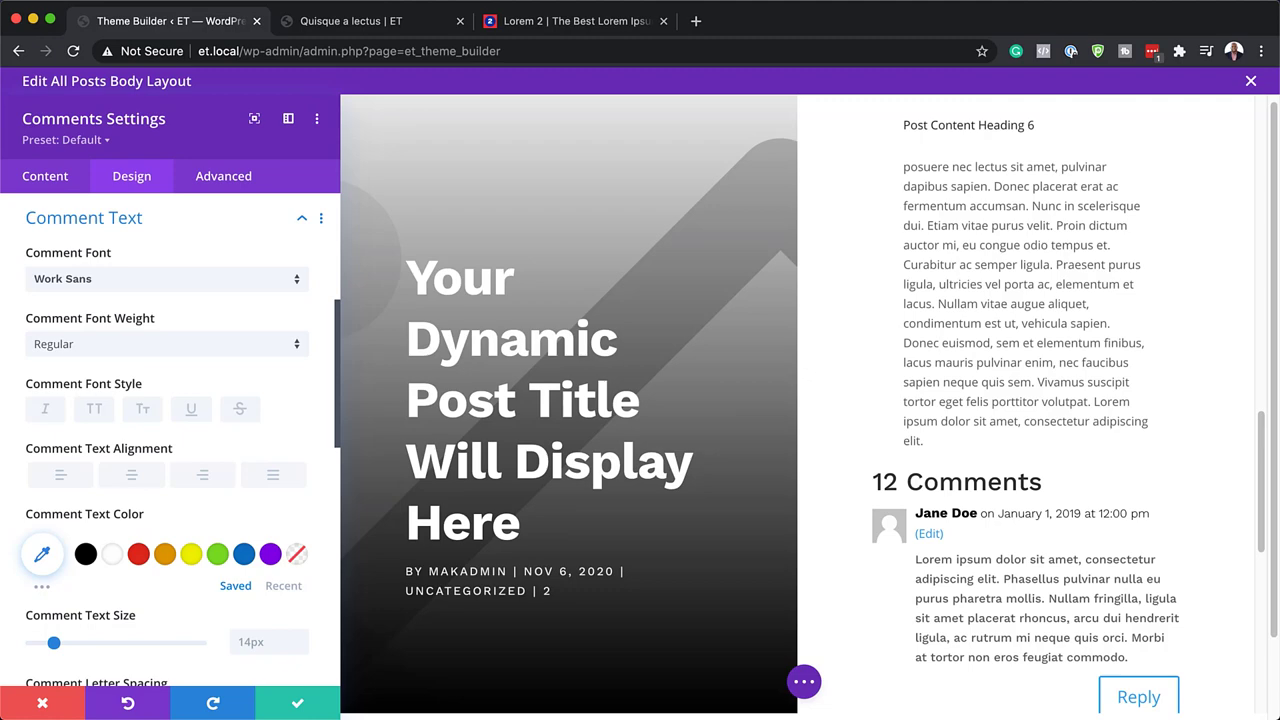
- Enable custom styles for the comments module's button and set its text size to 16px
scroll(972, 565, down, 3)
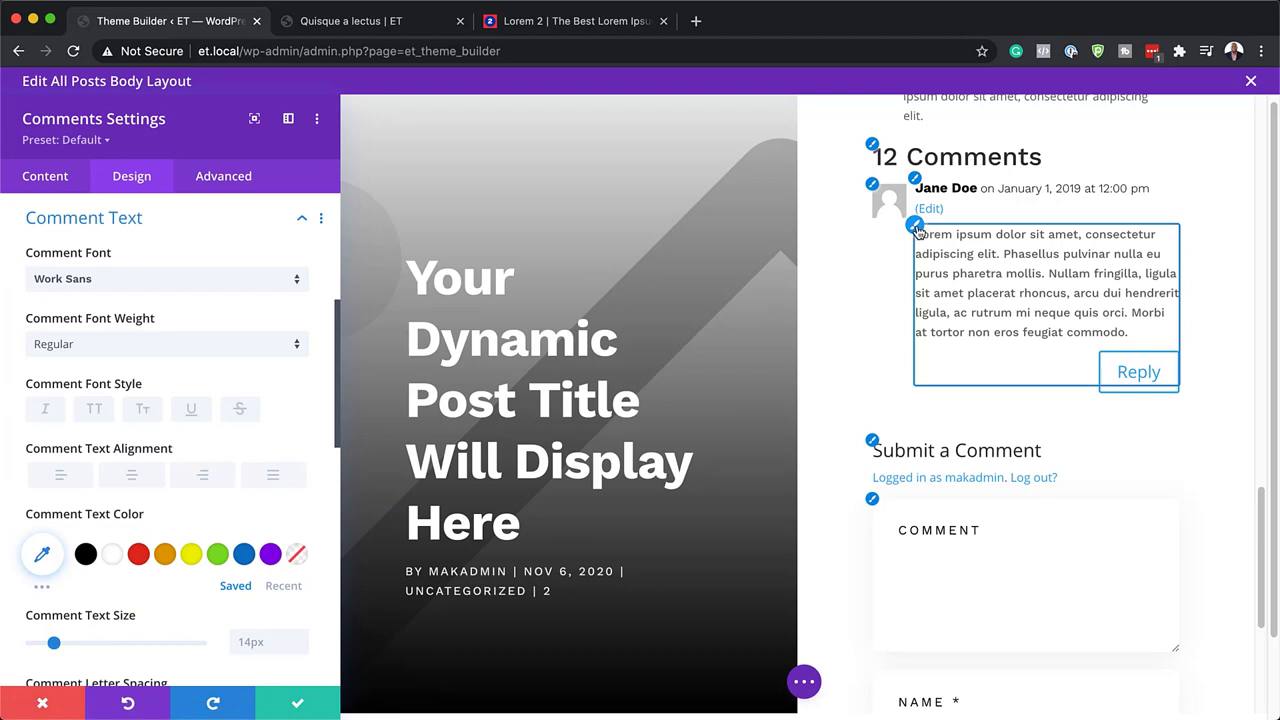
scroll(110, 430, down, 6)
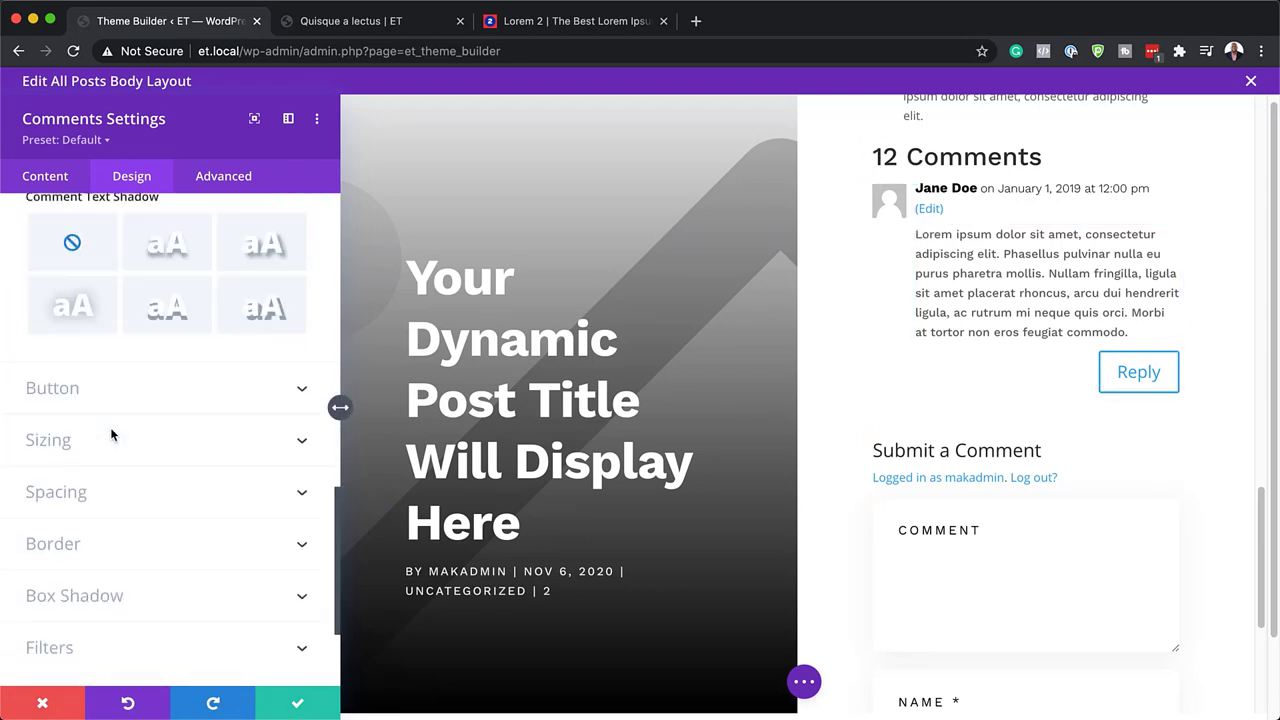
scroll(110, 433, down, 3)
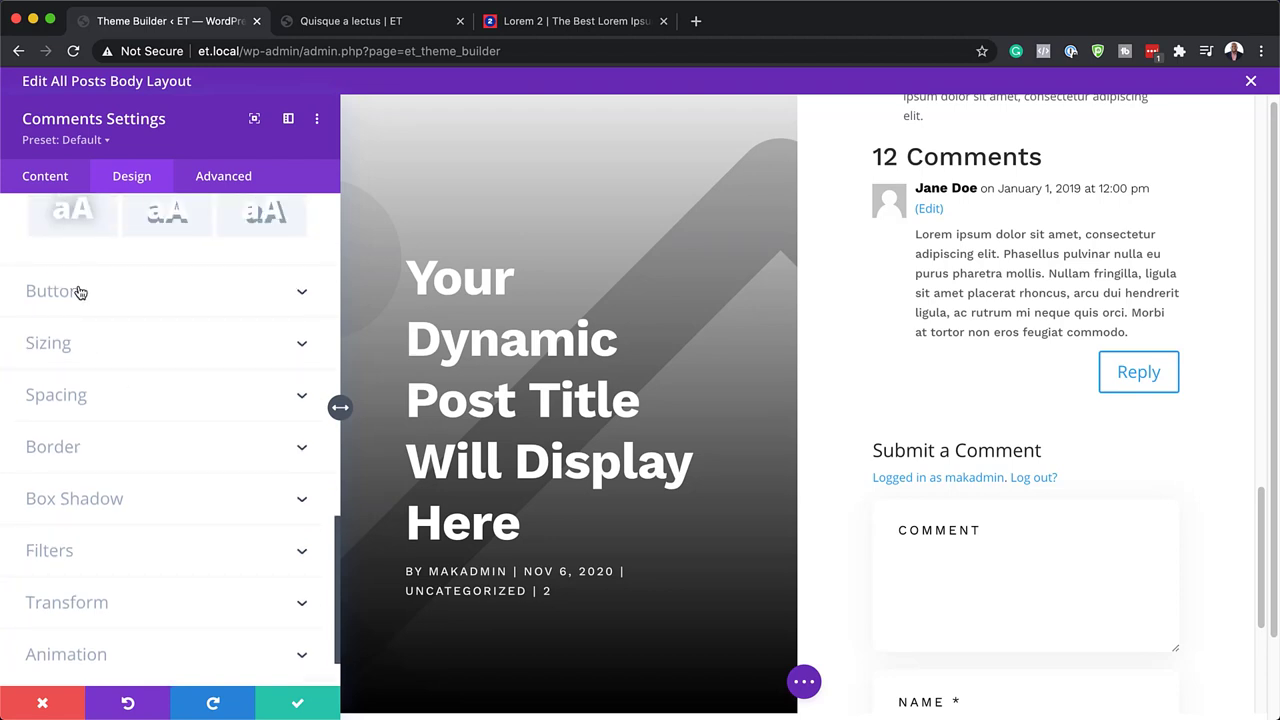
click(80, 292)
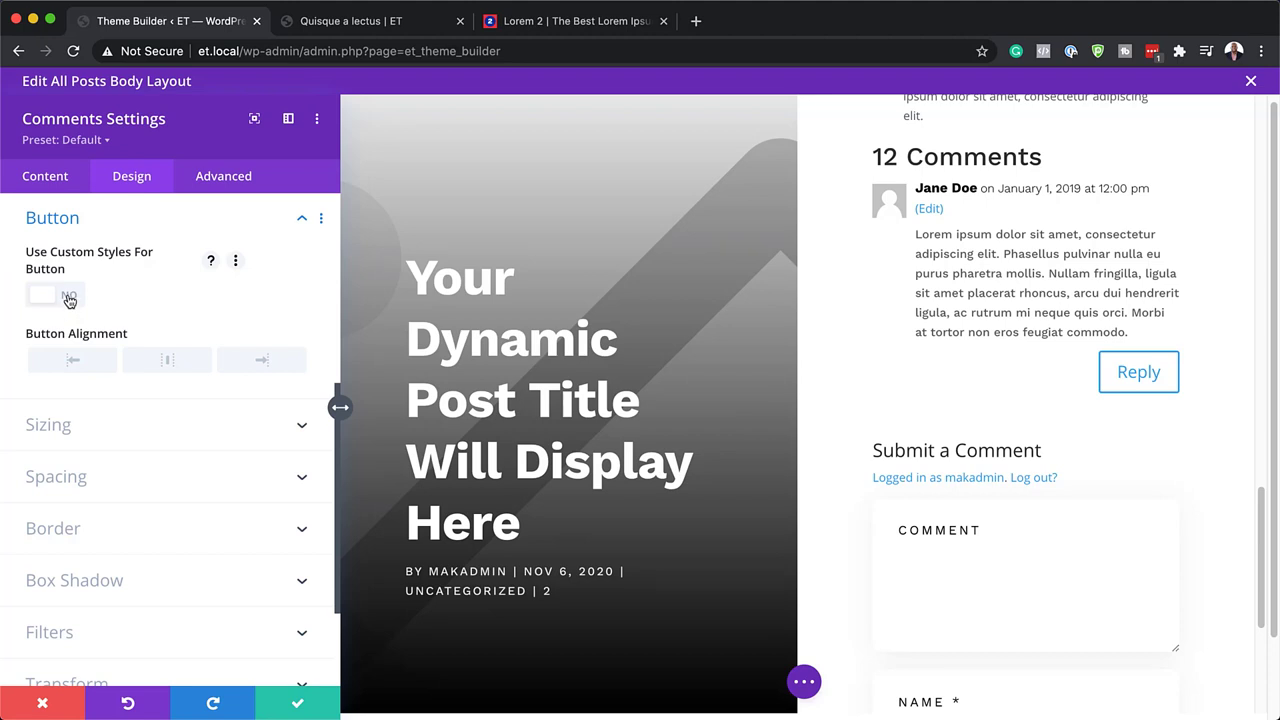
click(69, 298)
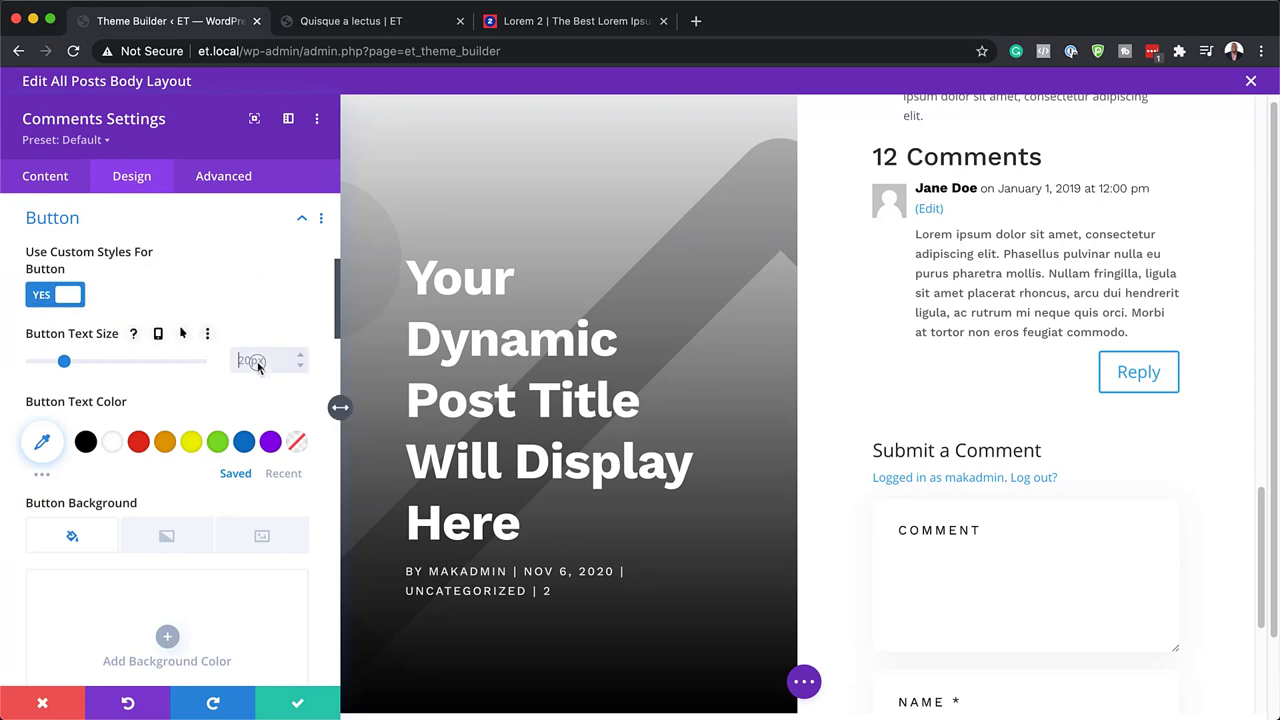
text(16px)
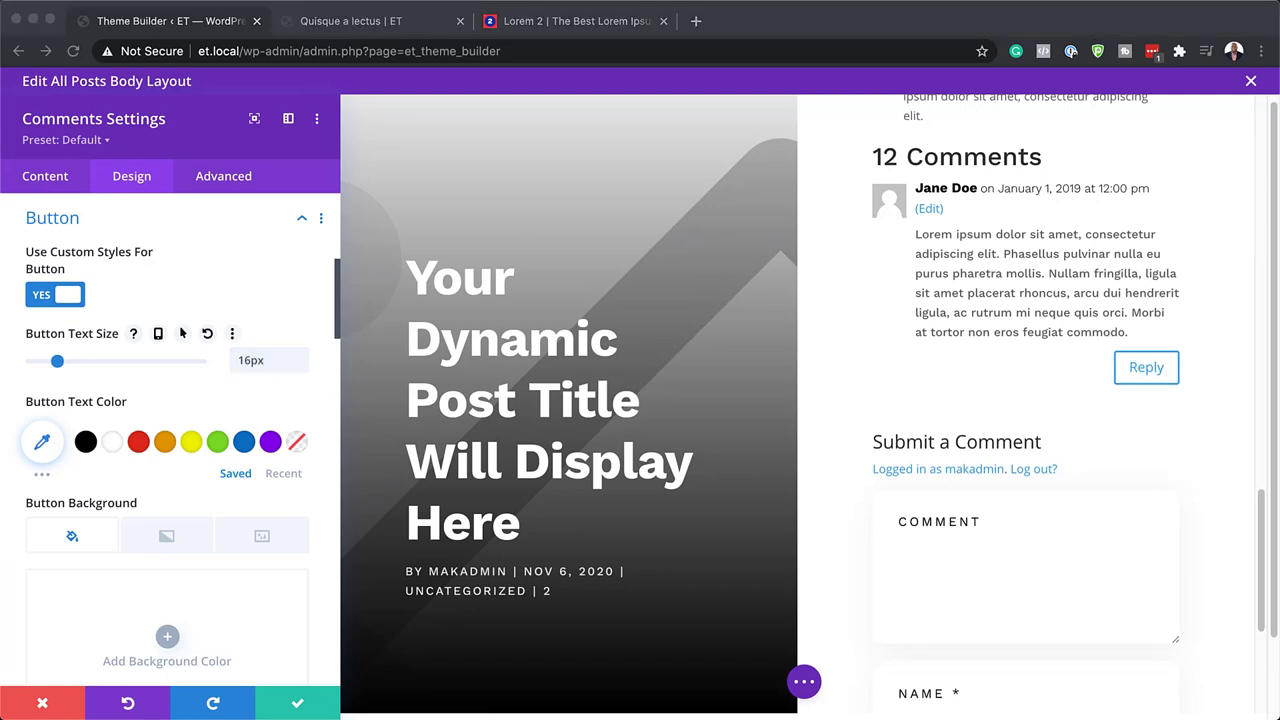
- Make the comment button's text white and its background #000000
click(113, 443)
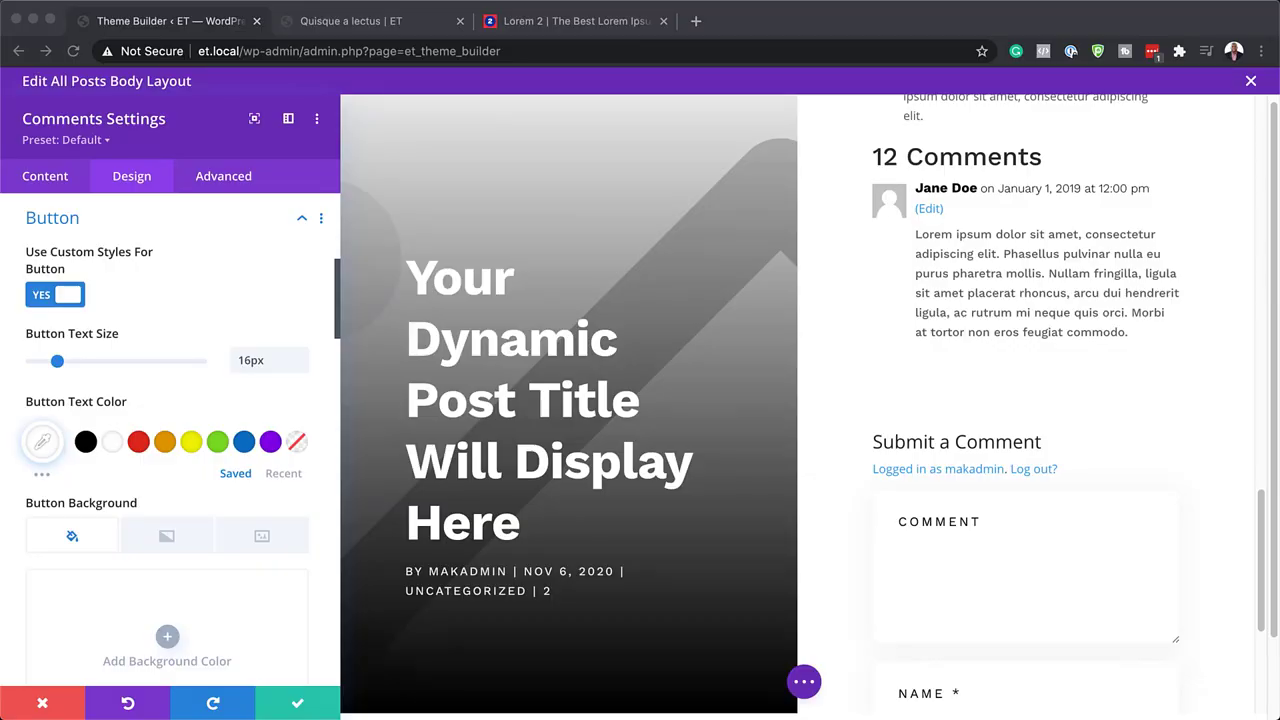
scroll(220, 619, down, 1)
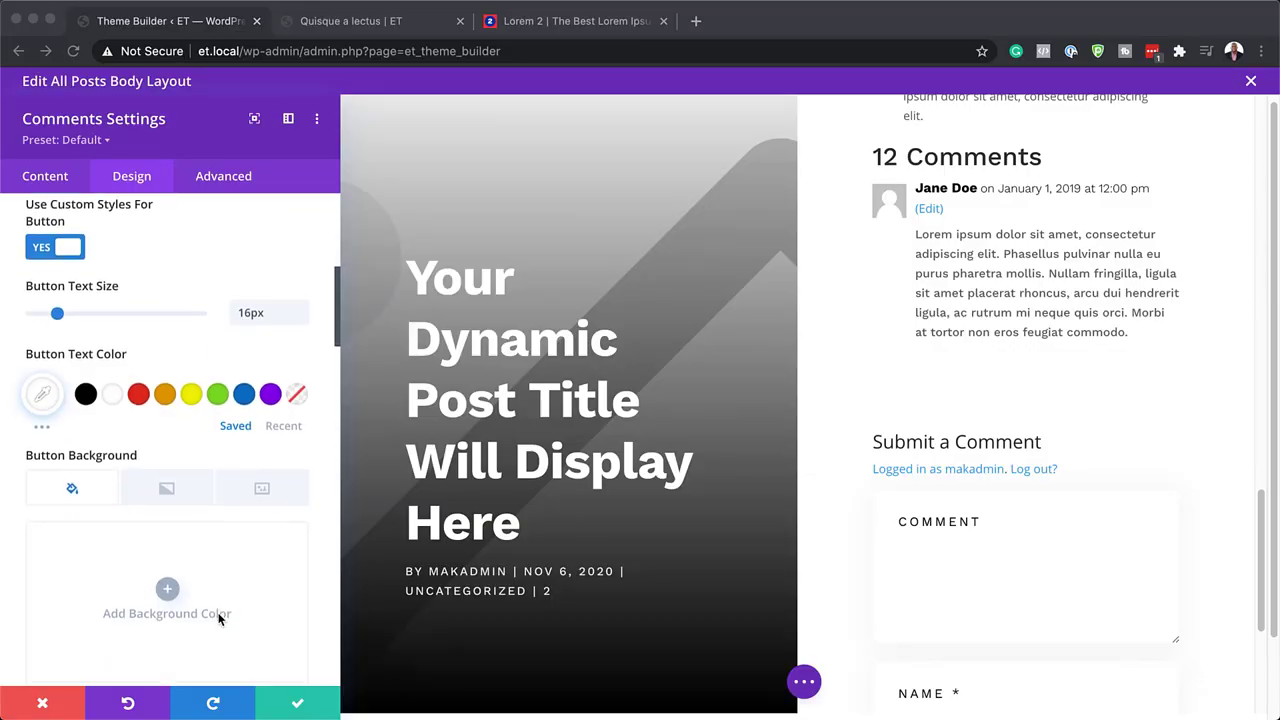
click(158, 589)
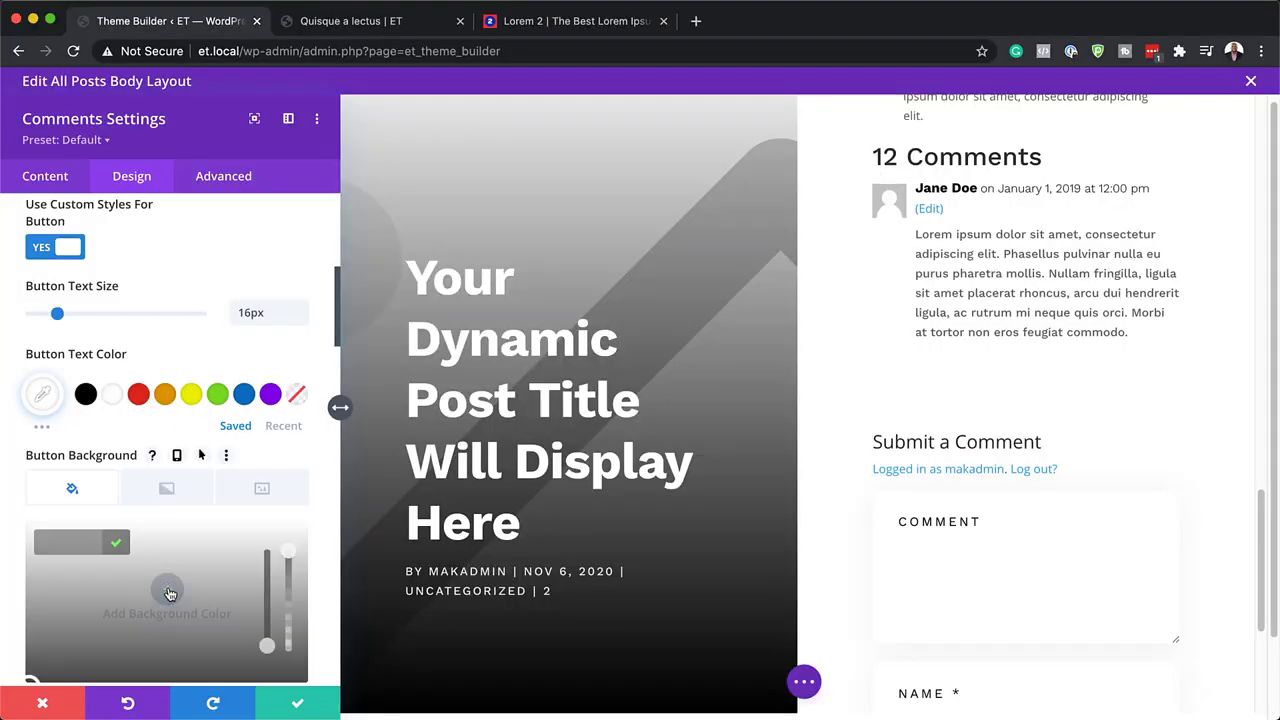
click(81, 545)
text(#000000)
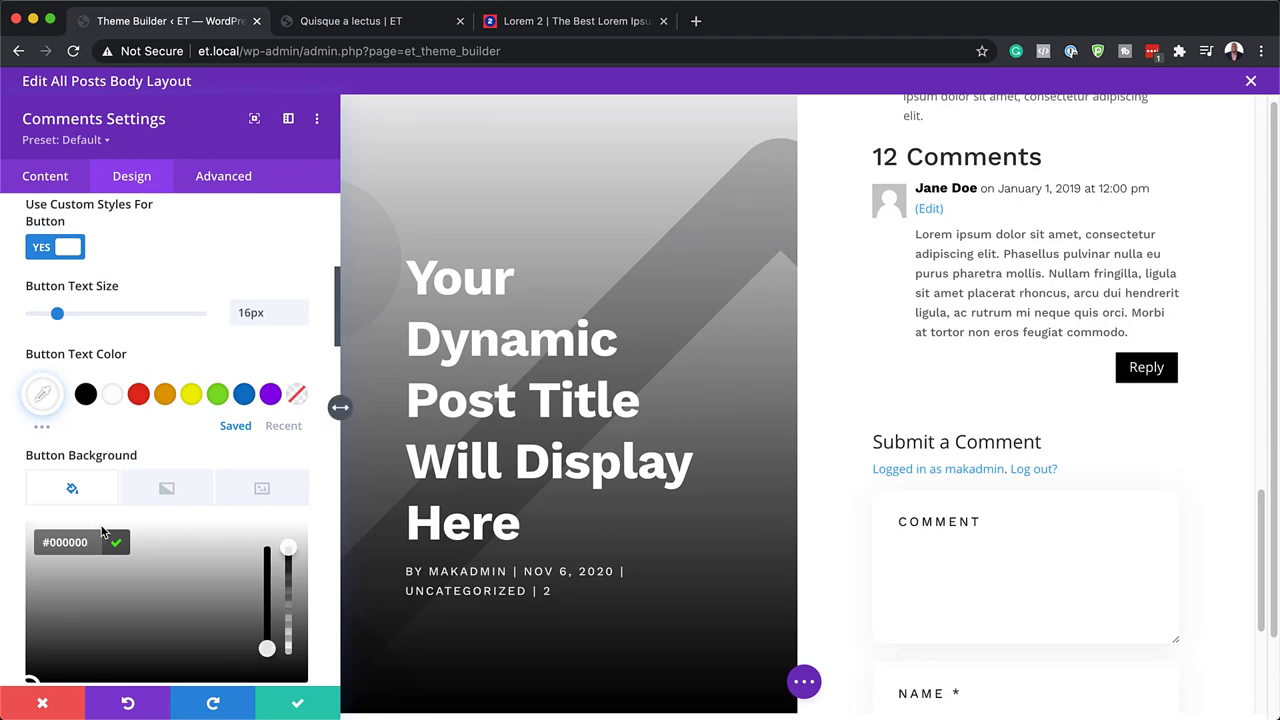
- Set the comment button's border radius to 100px and its border width to 0px
scroll(102, 530, down, 4)
scroll(102, 530, down, 5)
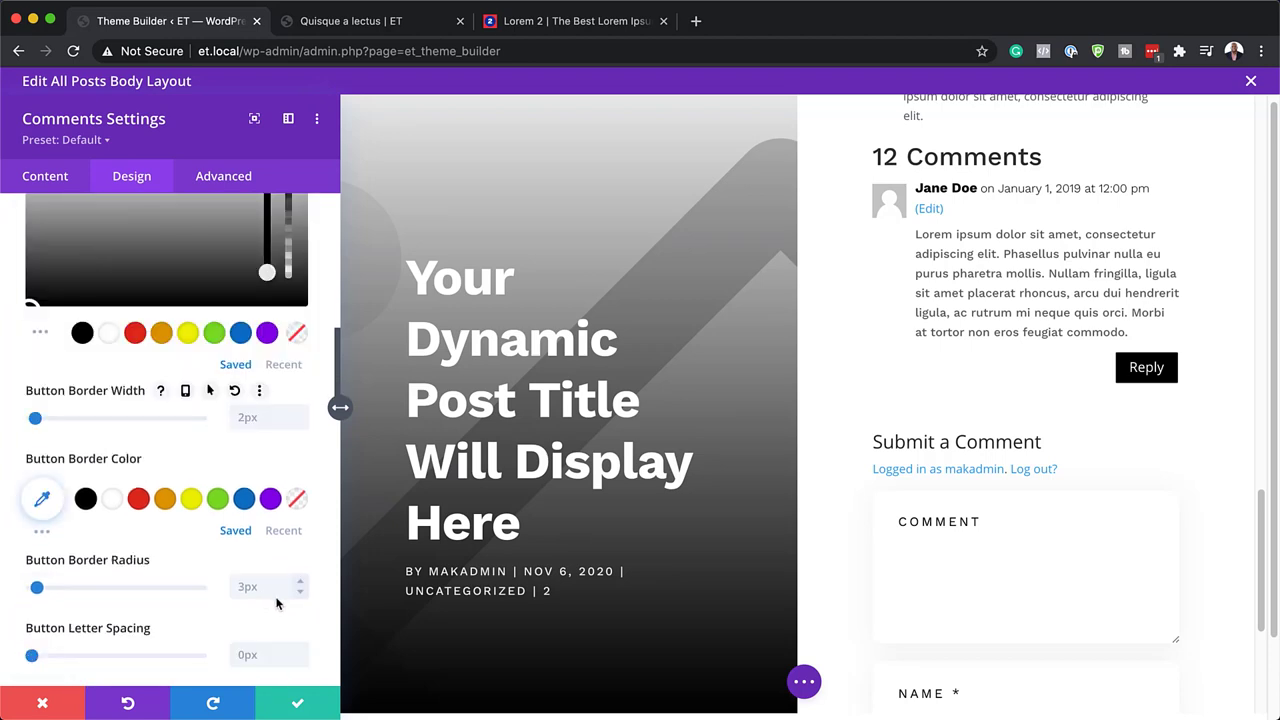
click(266, 591)
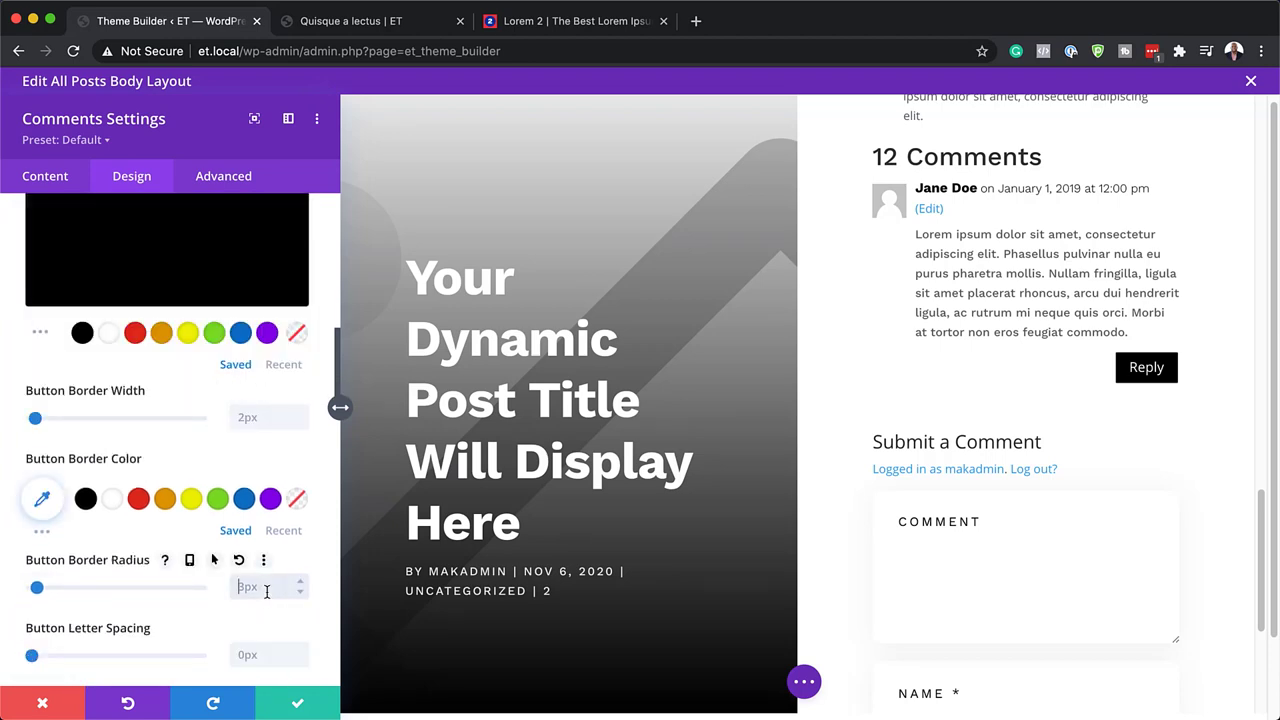
text(100px)
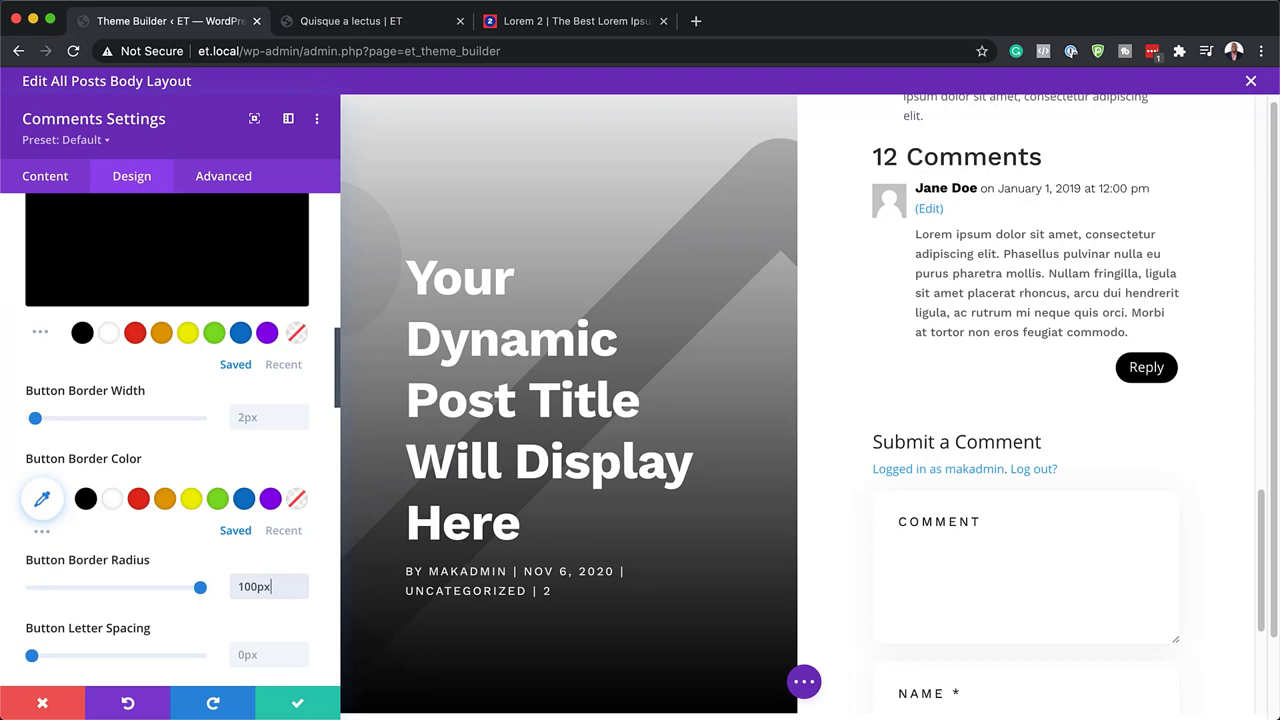
click(33, 420)
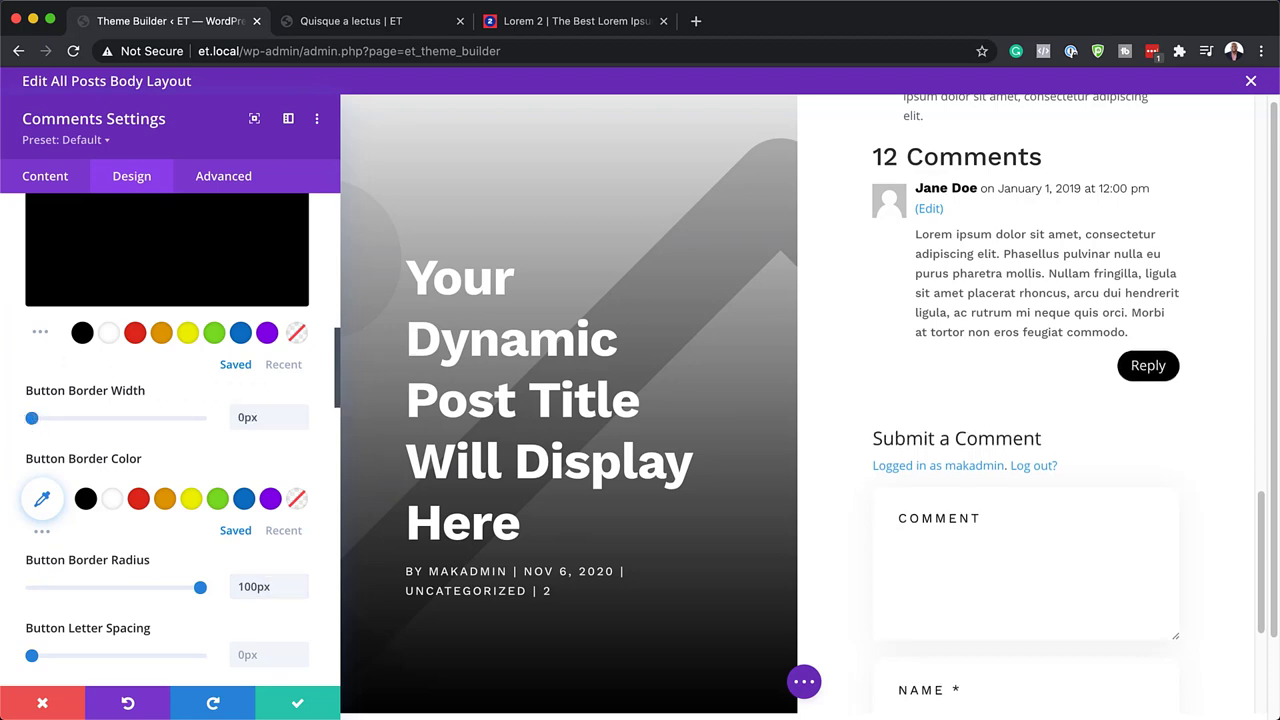
- Set the comment button's letter spacing to 2px
scroll(220, 520, down, 1)
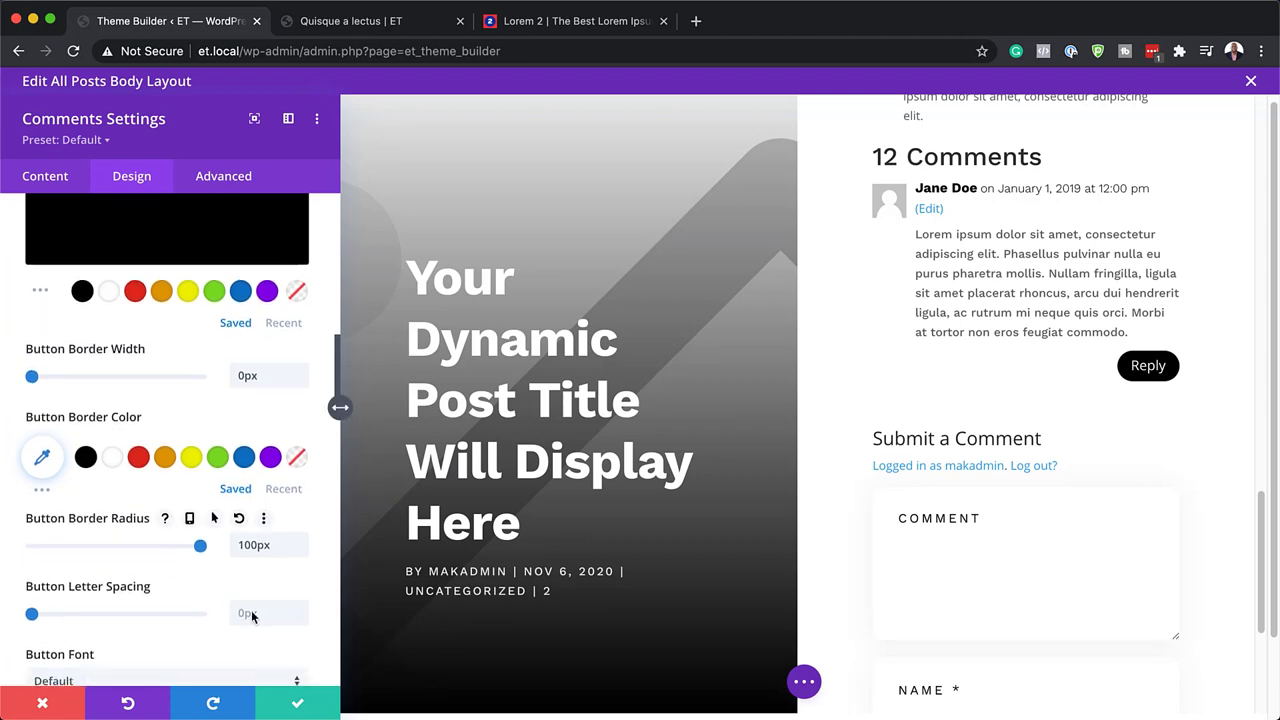
click(246, 605)
text(2px)
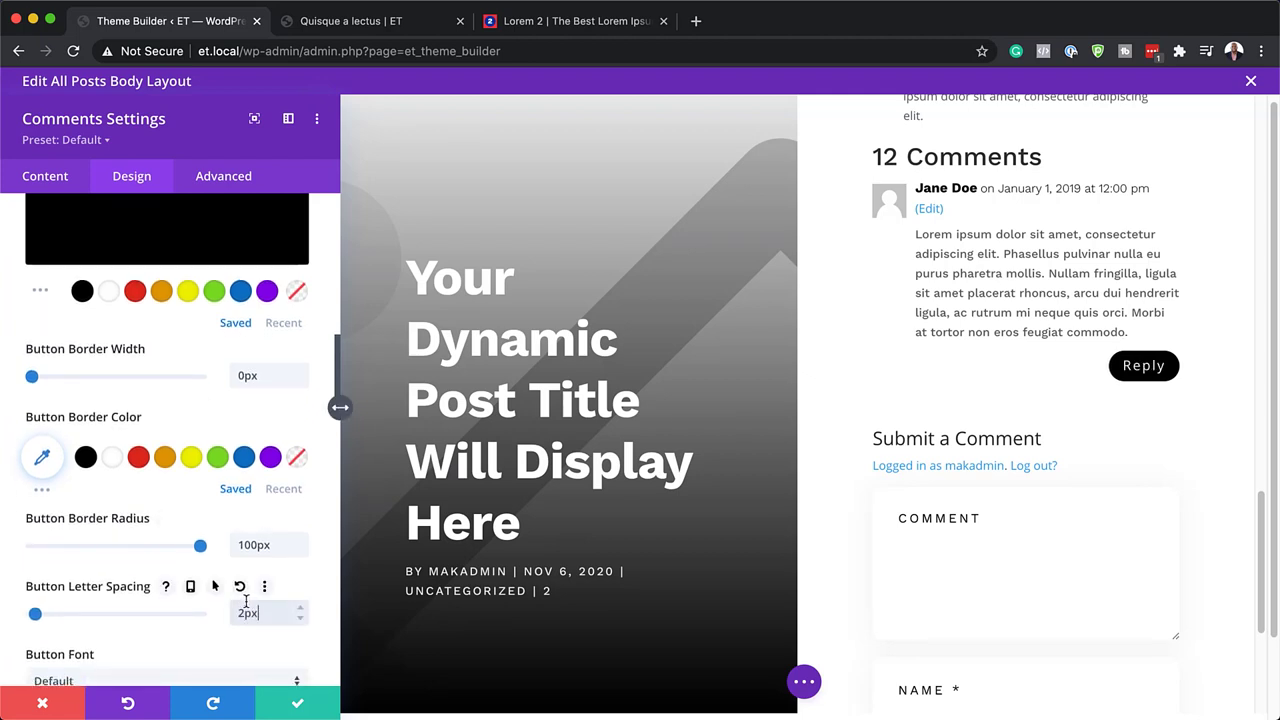
- Set the comment button's font to Work Sans with the uppercase font style
scroll(227, 581, down, 2)
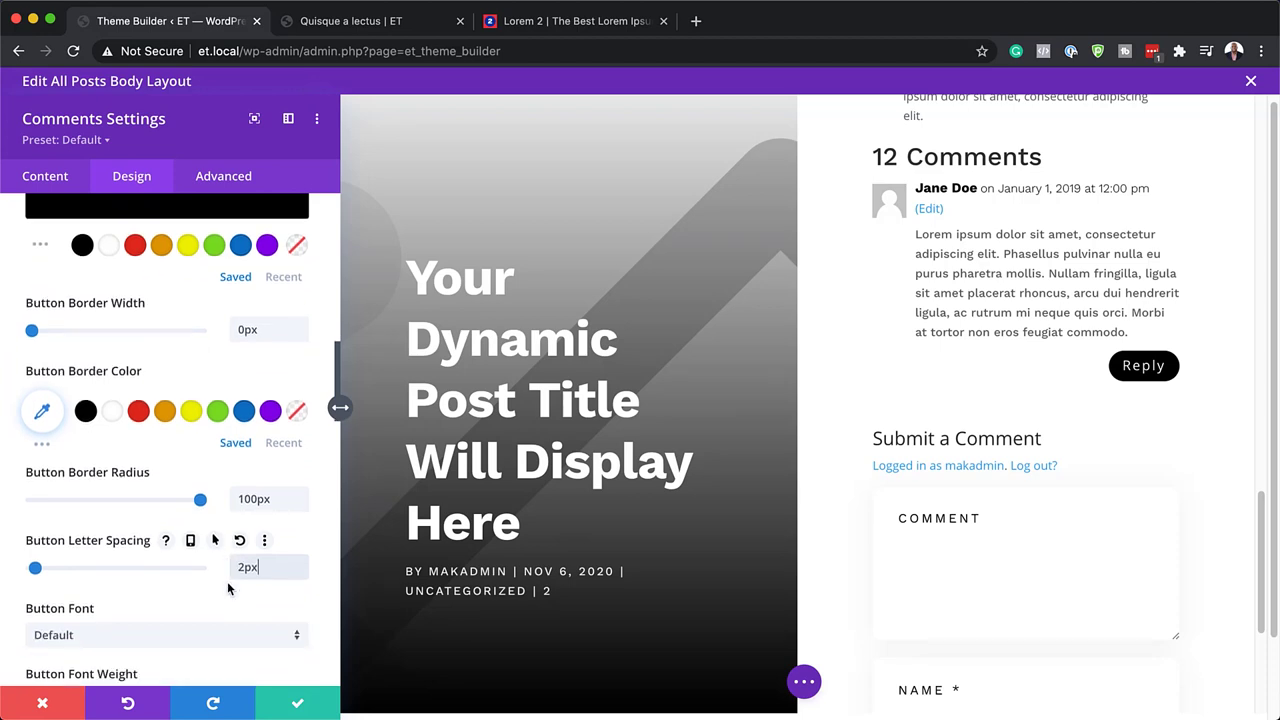
click(180, 585)
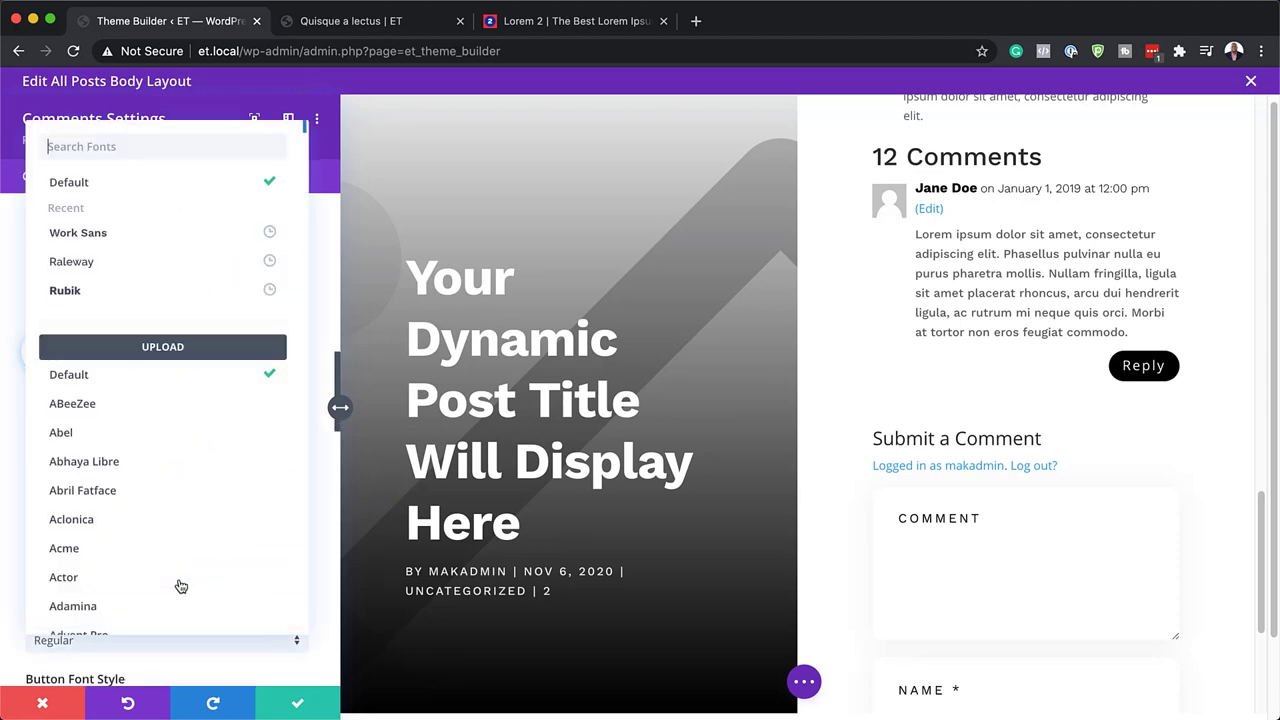
click(143, 233)
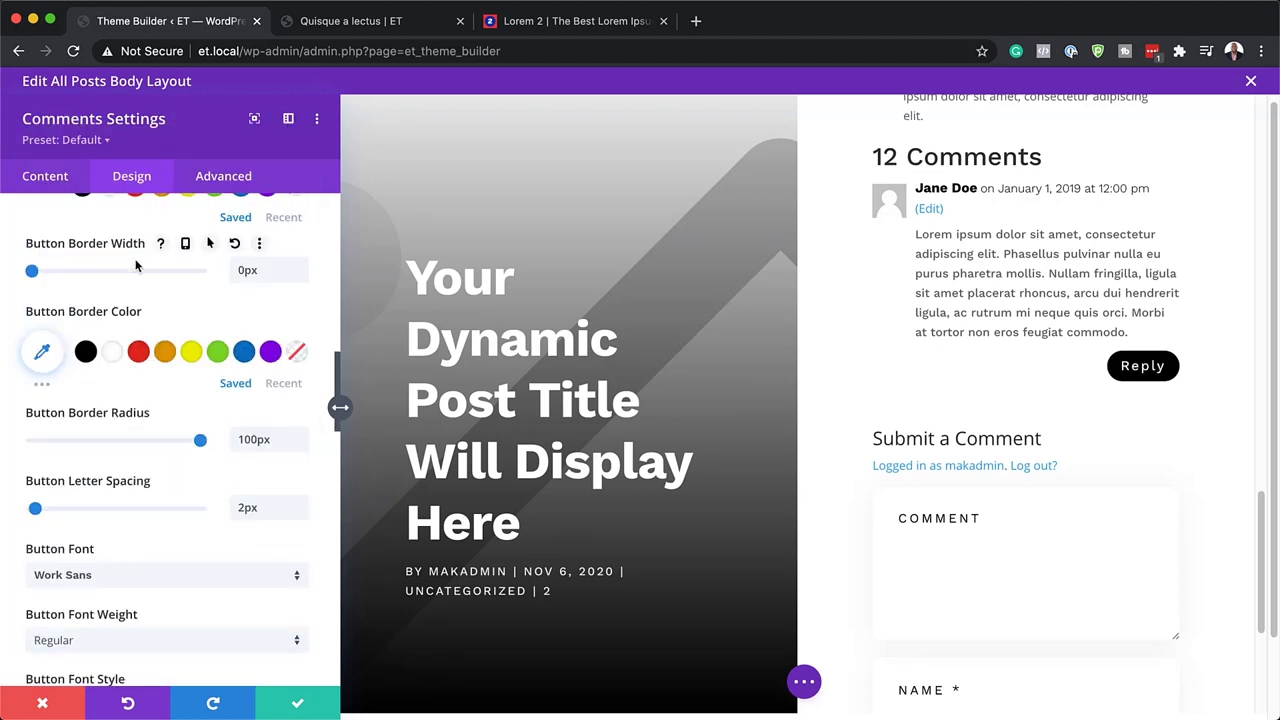
scroll(122, 635, down, 2)
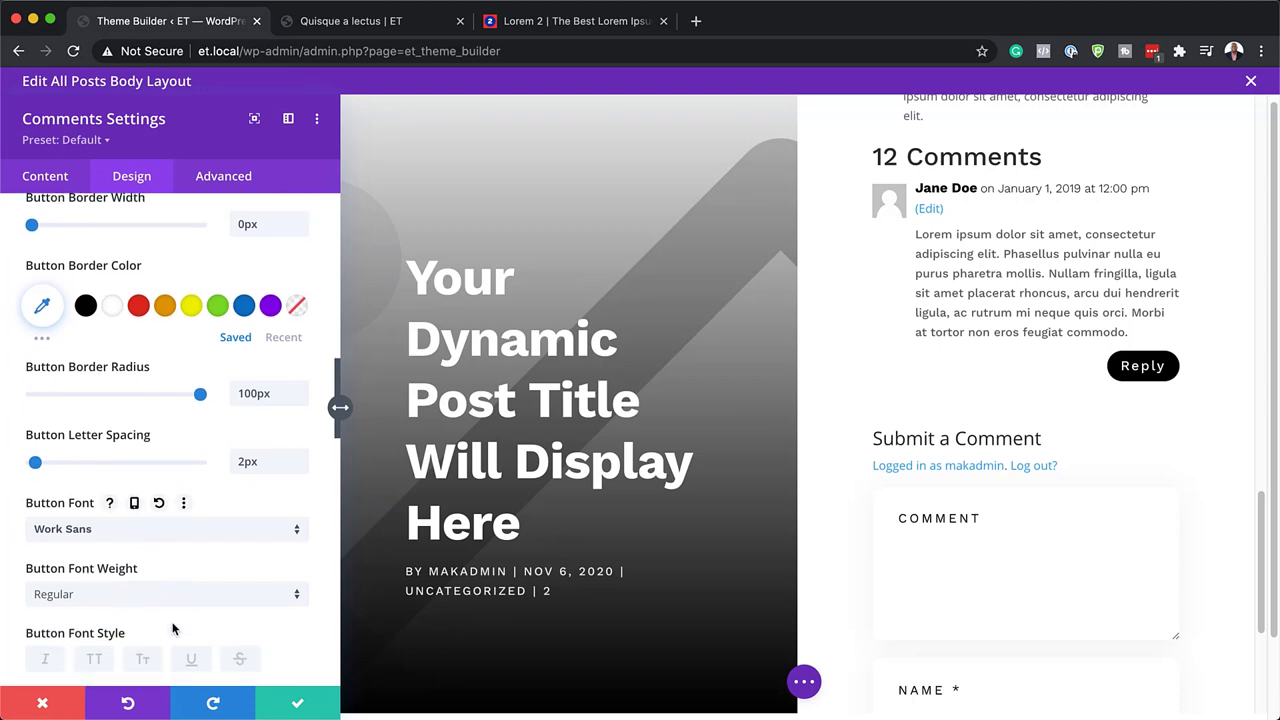
scroll(95, 625, down, 1)
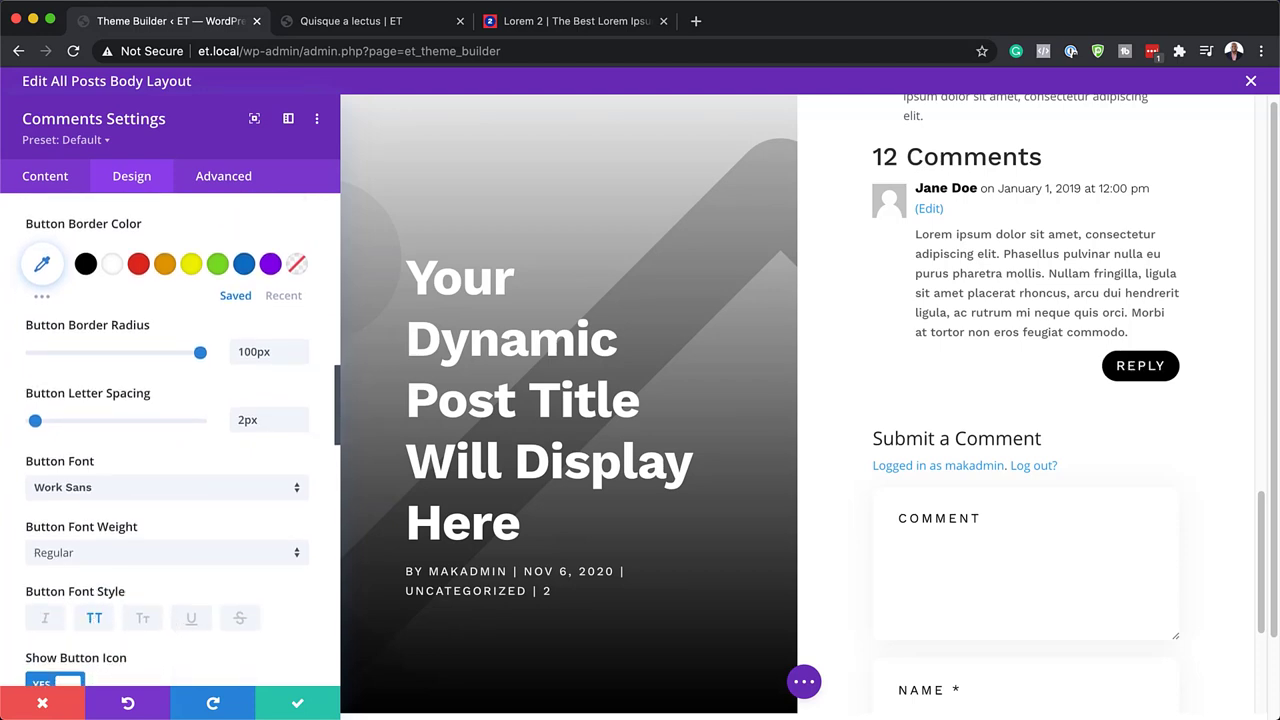
- Set the comment button's padding to 2% top and bottom and 5% left and right
scroll(204, 520, down, 5)
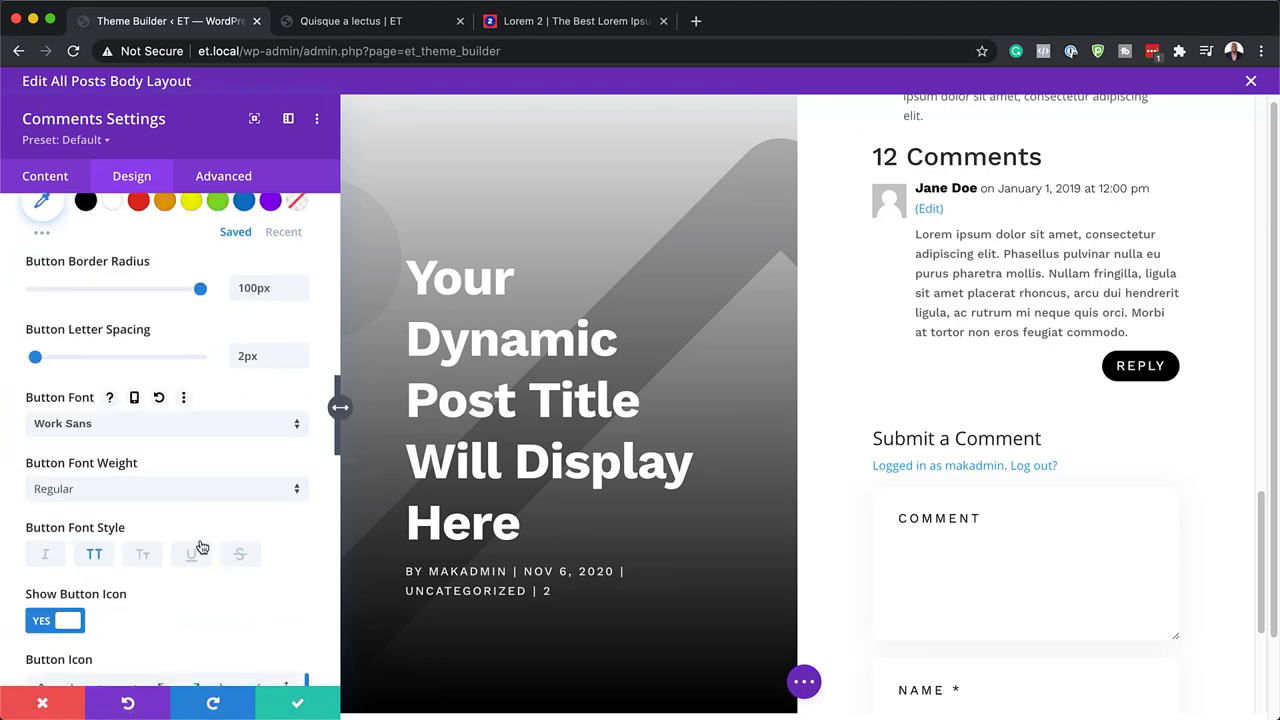
scroll(201, 546, down, 1)
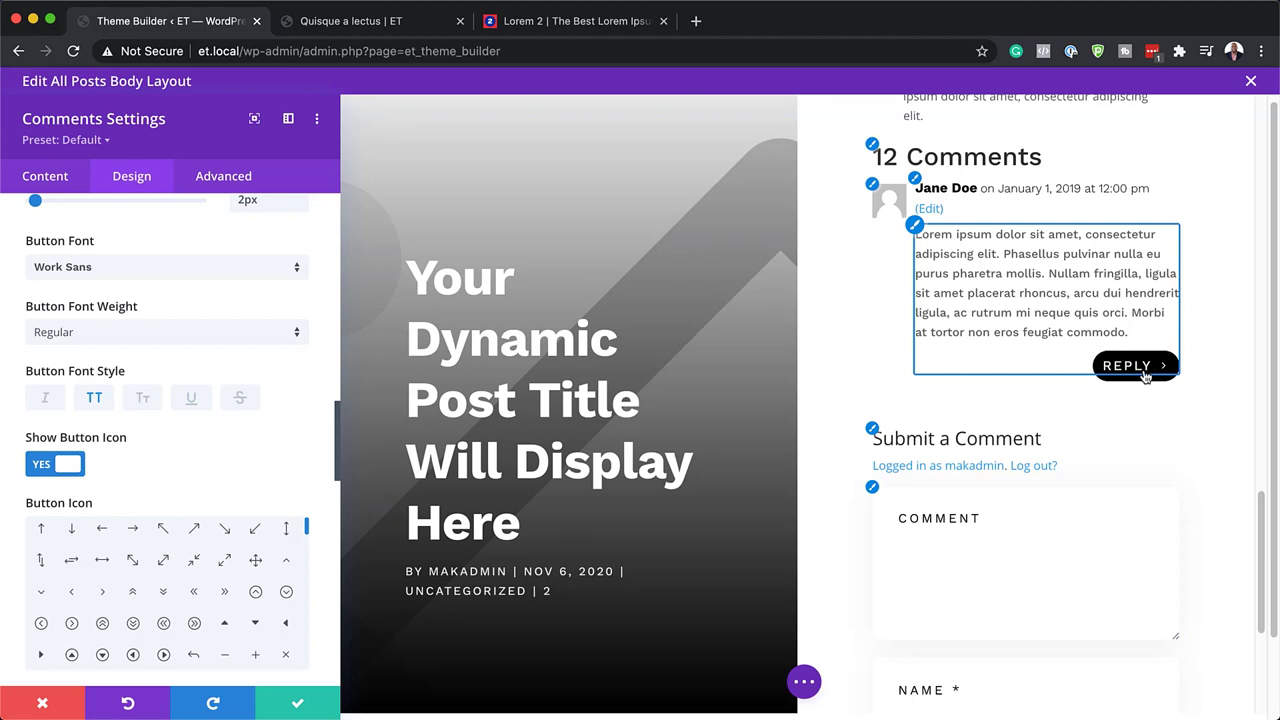
scroll(251, 557, down, 5)
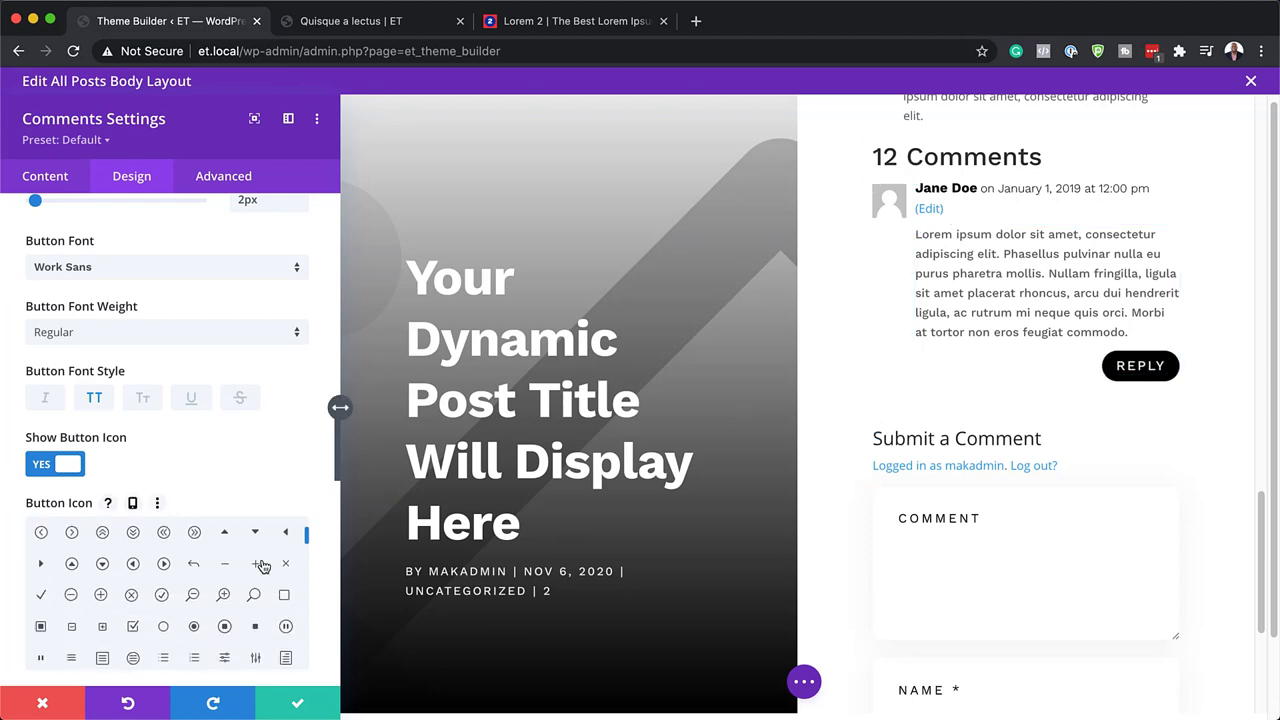
scroll(338, 507, down, 4)
scroll(338, 507, down, 1)
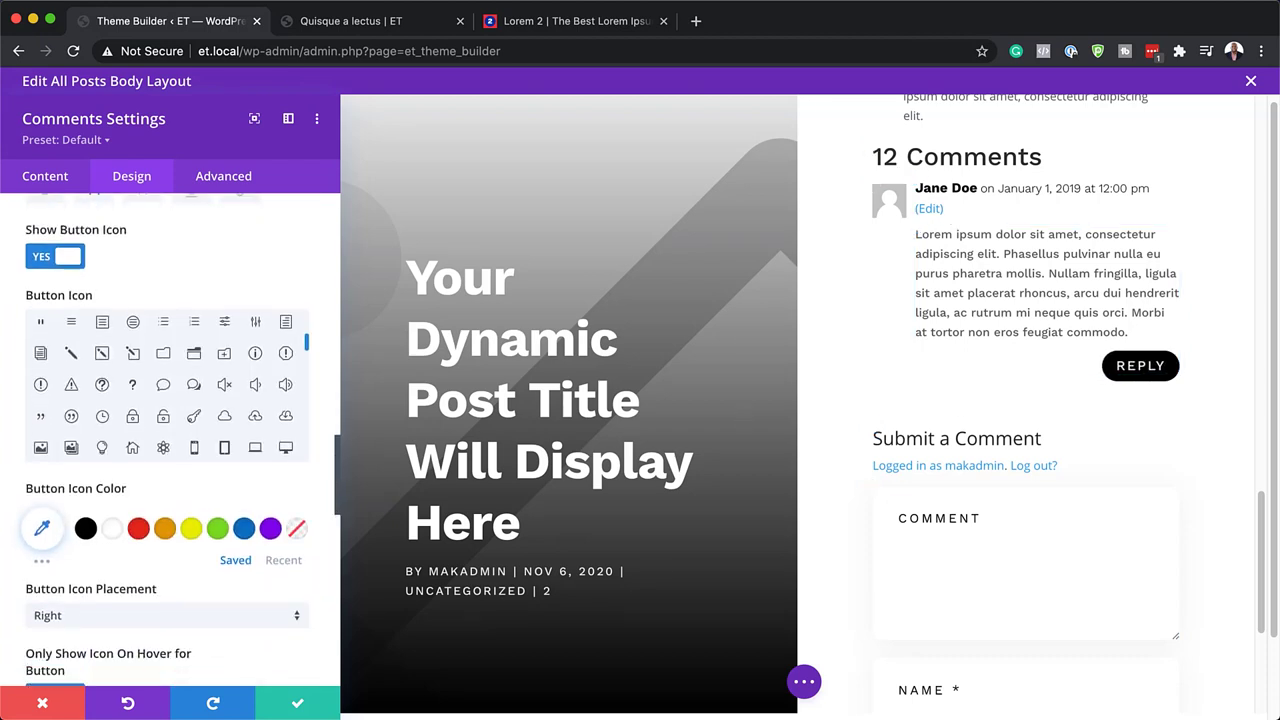
scroll(185, 542, down, 5)
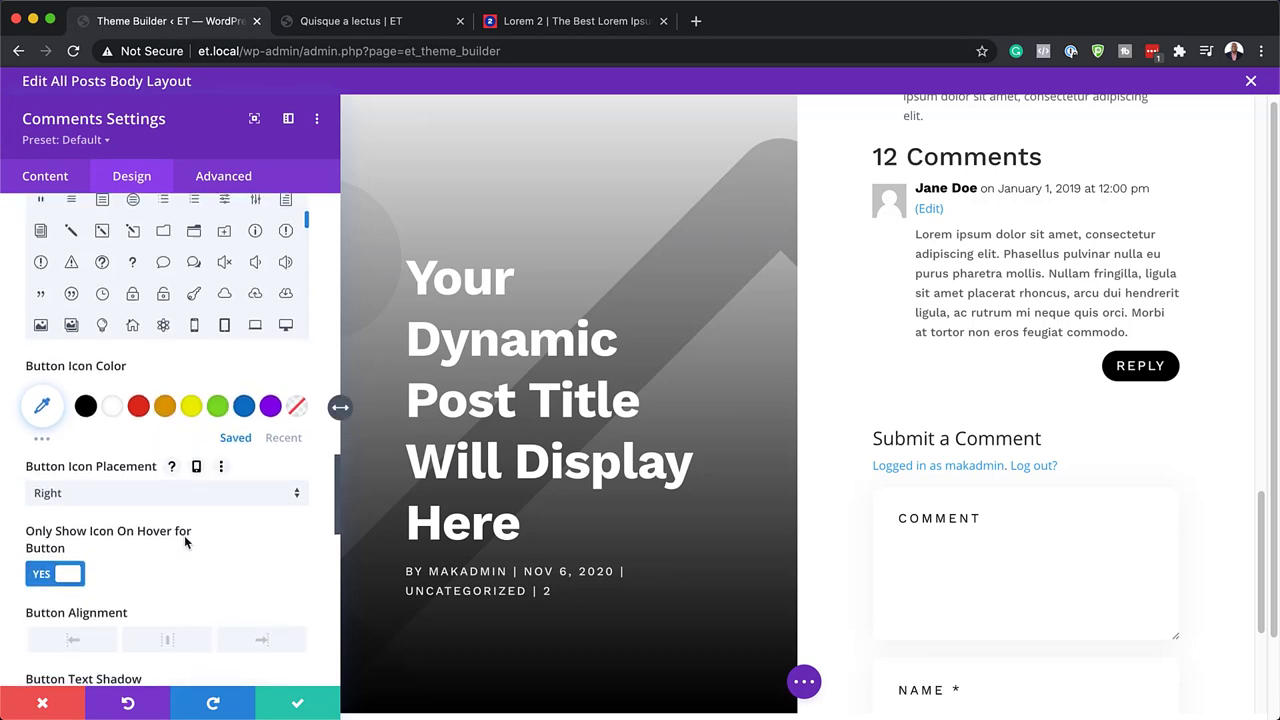
scroll(185, 542, down, 6)
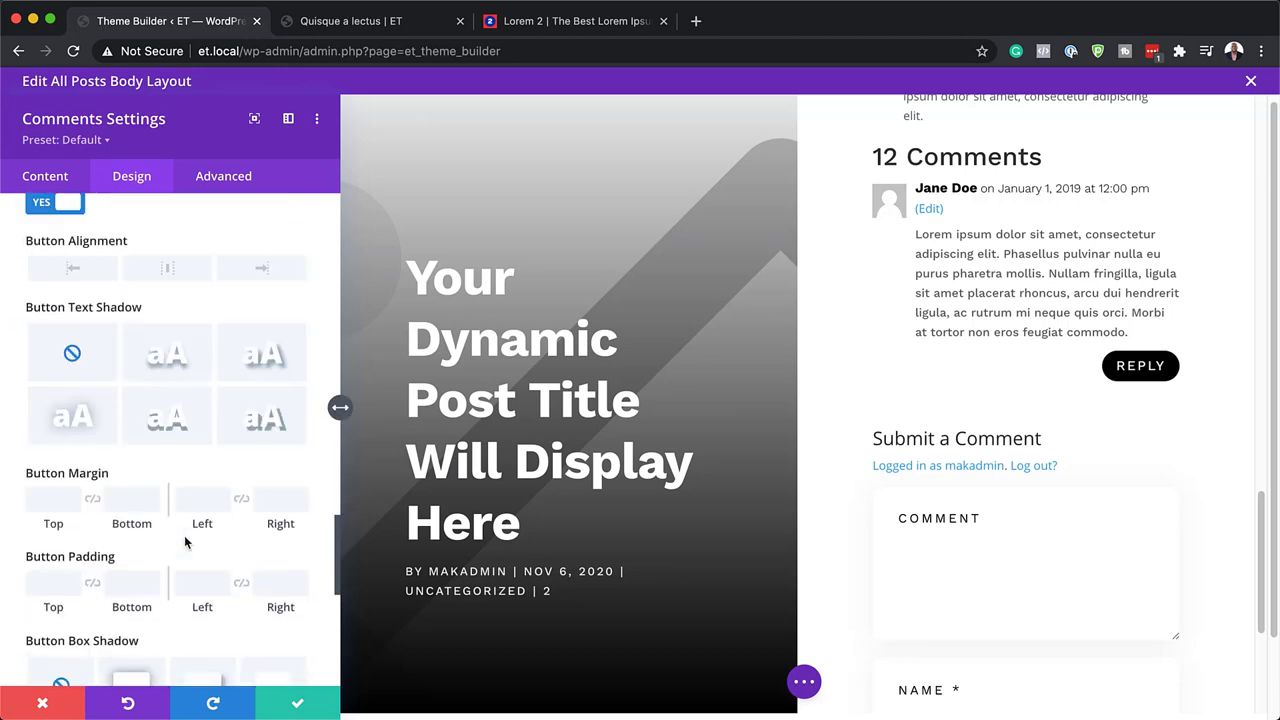
click(48, 568)
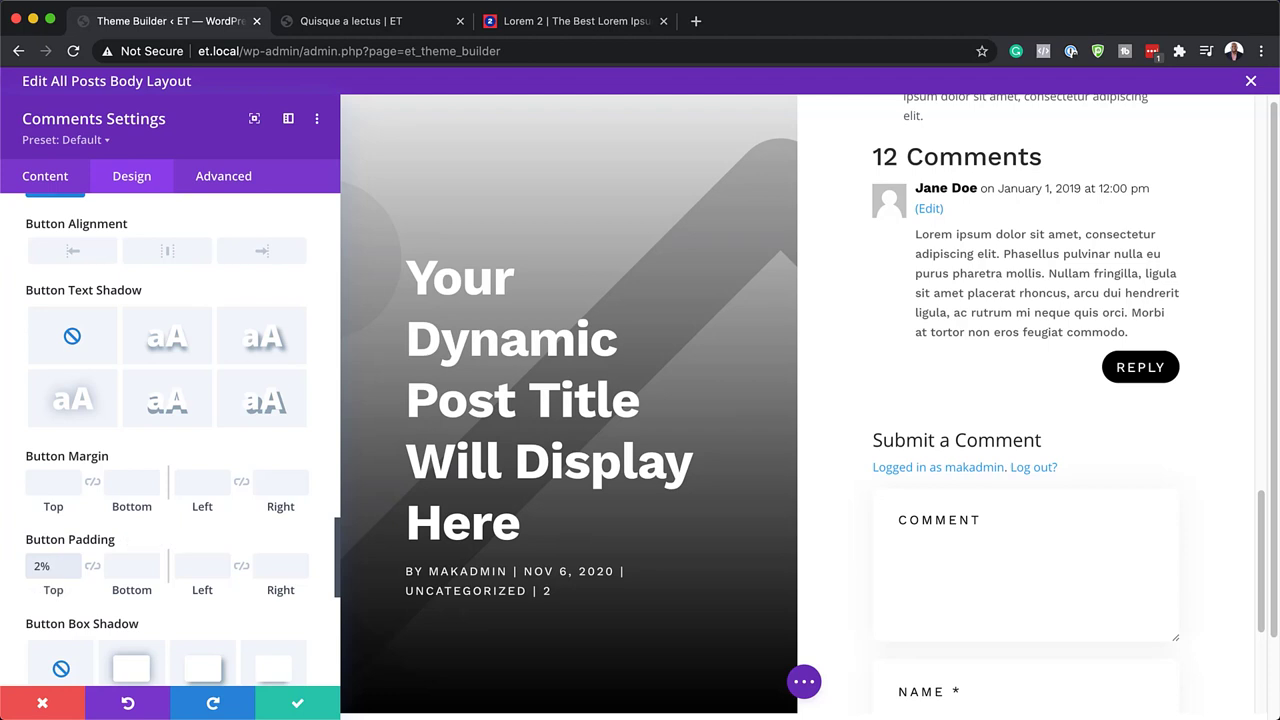
click(92, 568)
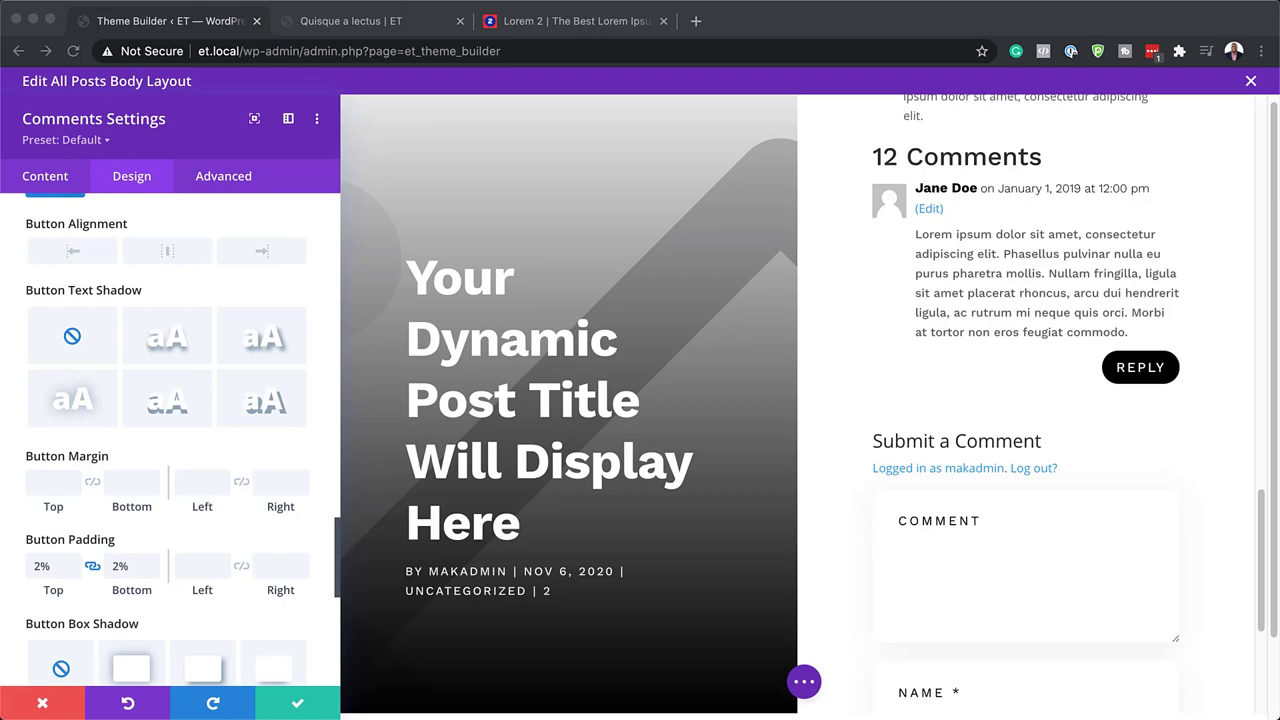
click(195, 570)
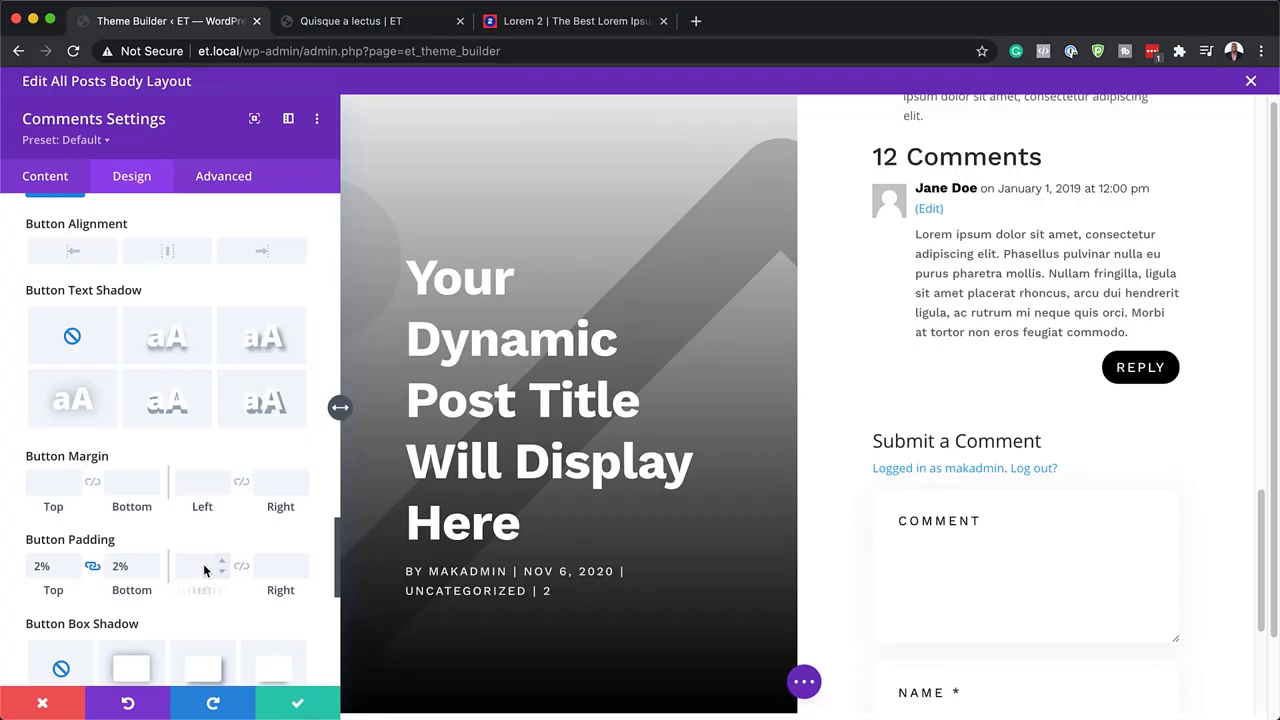
text(5%)
- Give the Comments module a 15% top margin, add the custom CSS "margin-top: 50px" to its Comment Body, and accept the settings
scroll(186, 566, down, 5)
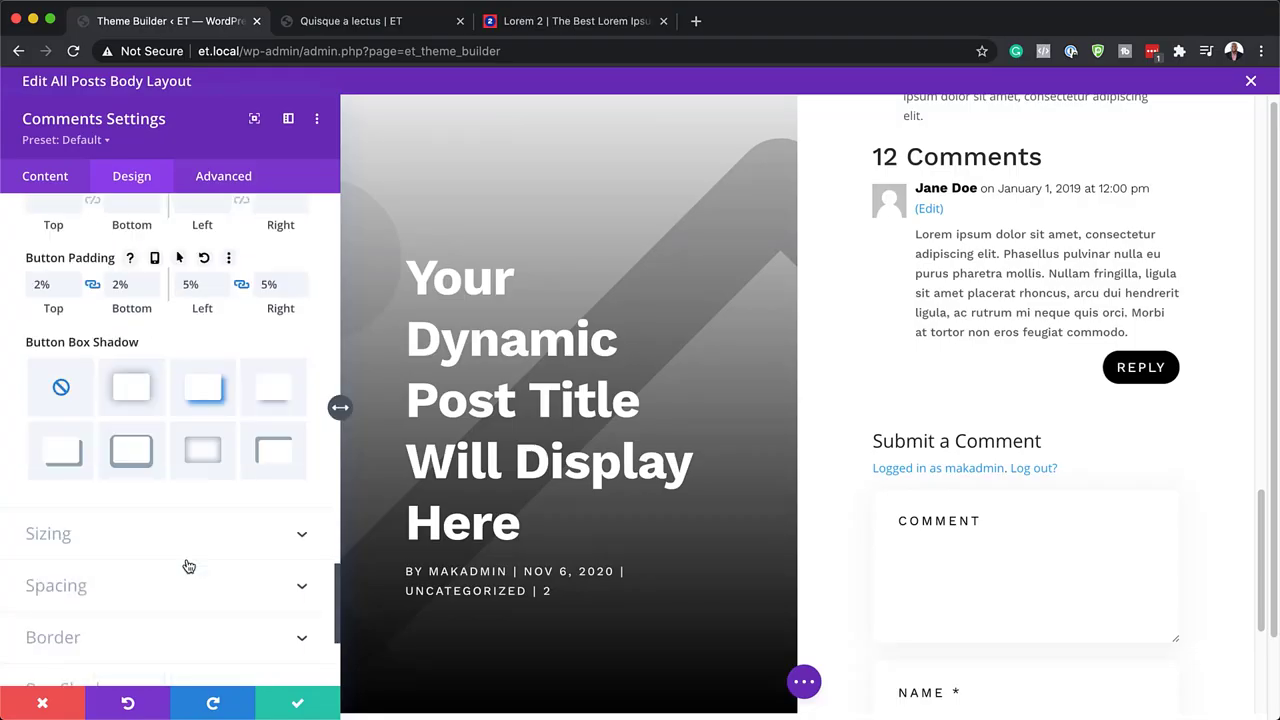
click(84, 540)
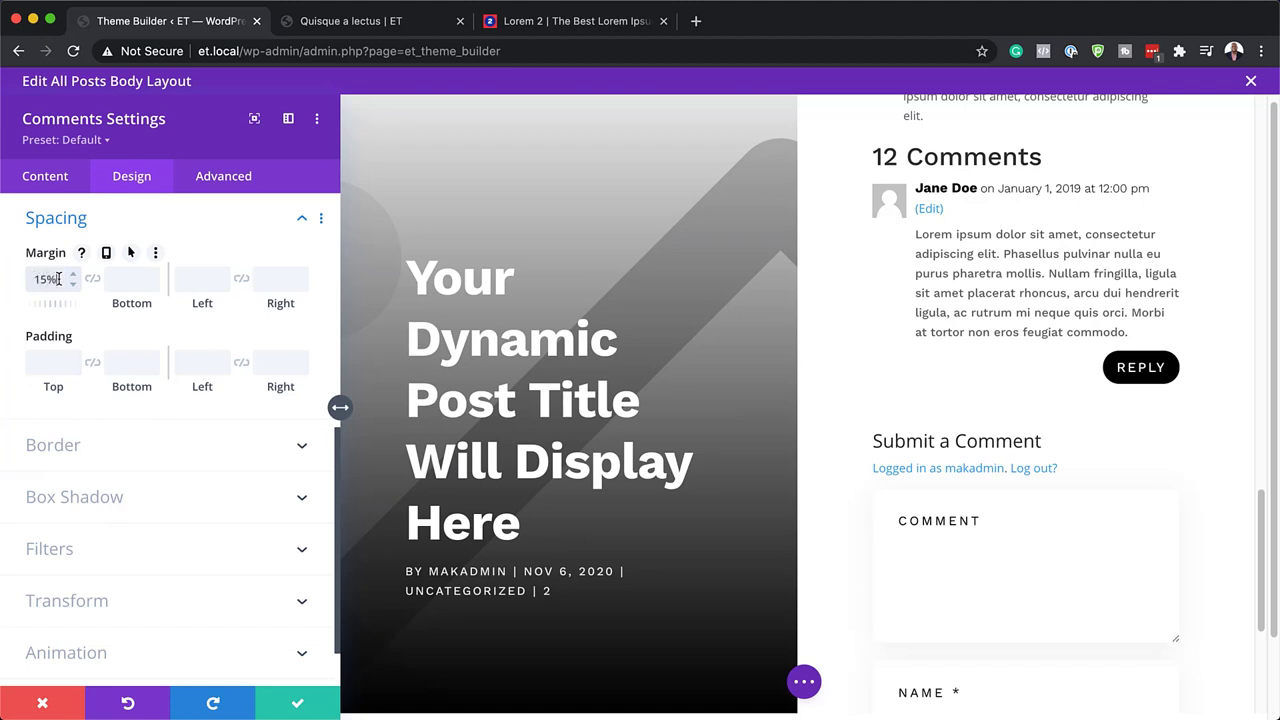
click(226, 175)
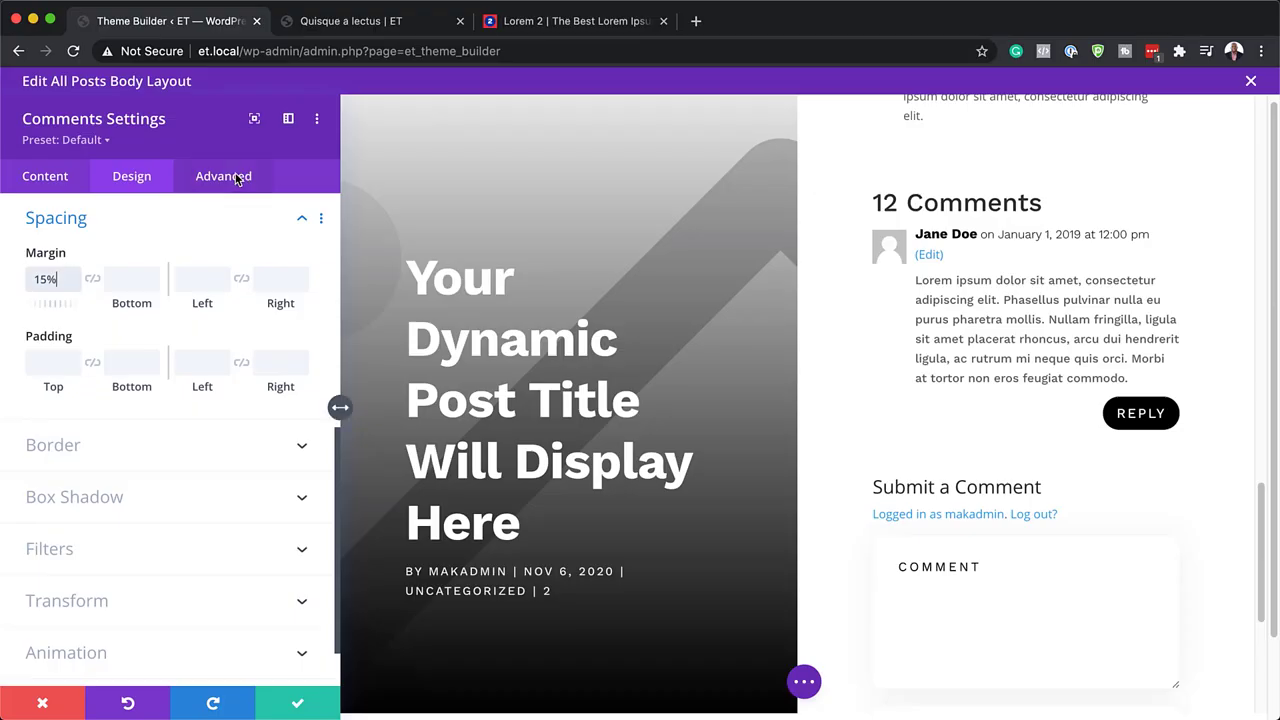
click(101, 308)
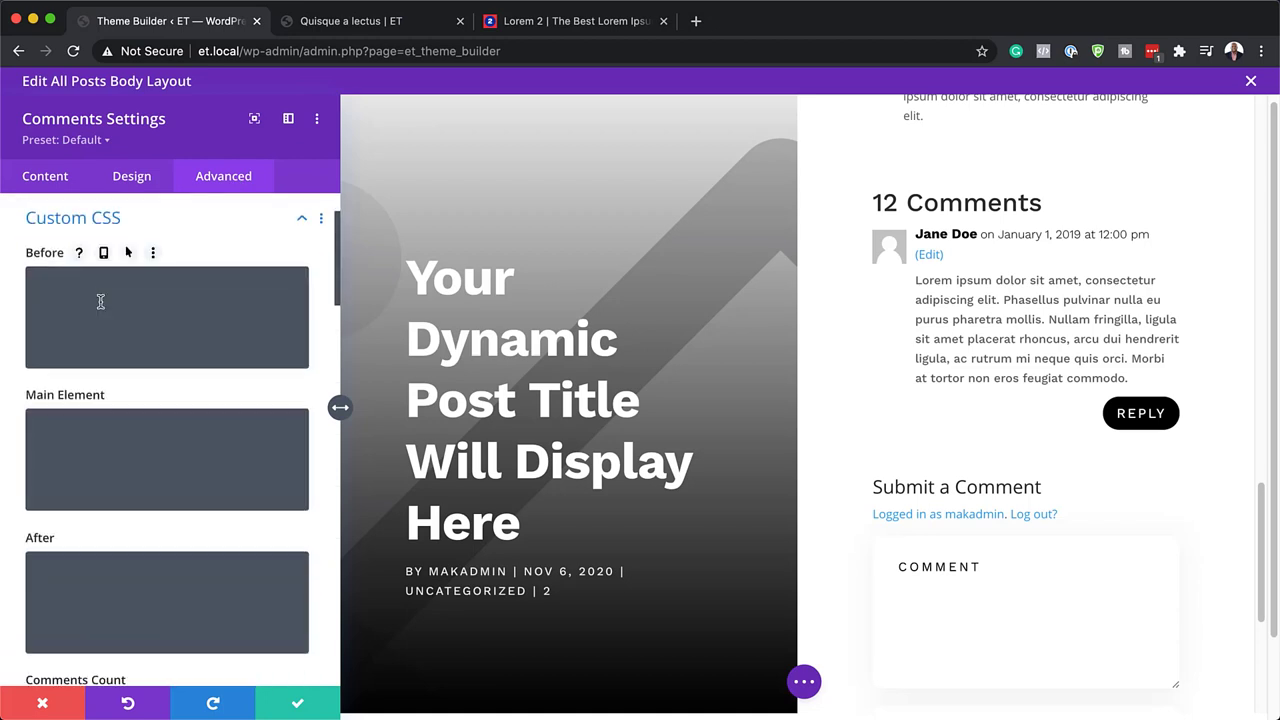
scroll(147, 459, down, 2)
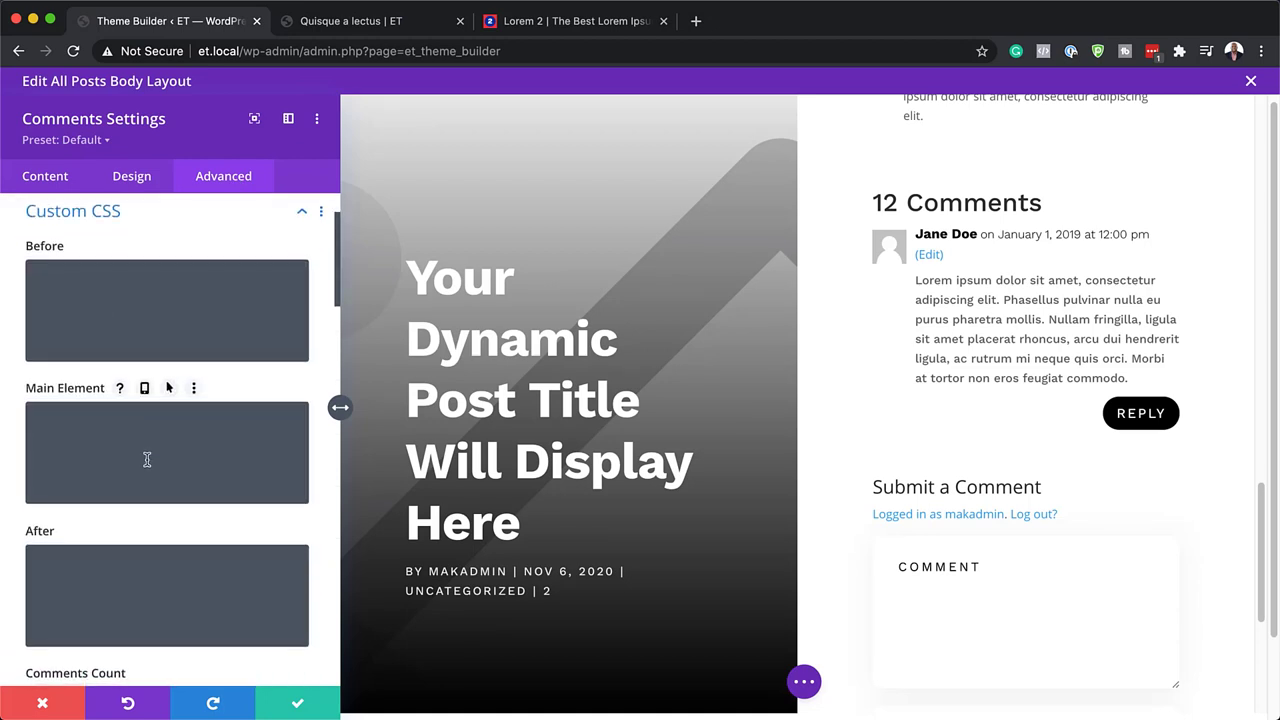
scroll(147, 459, down, 5)
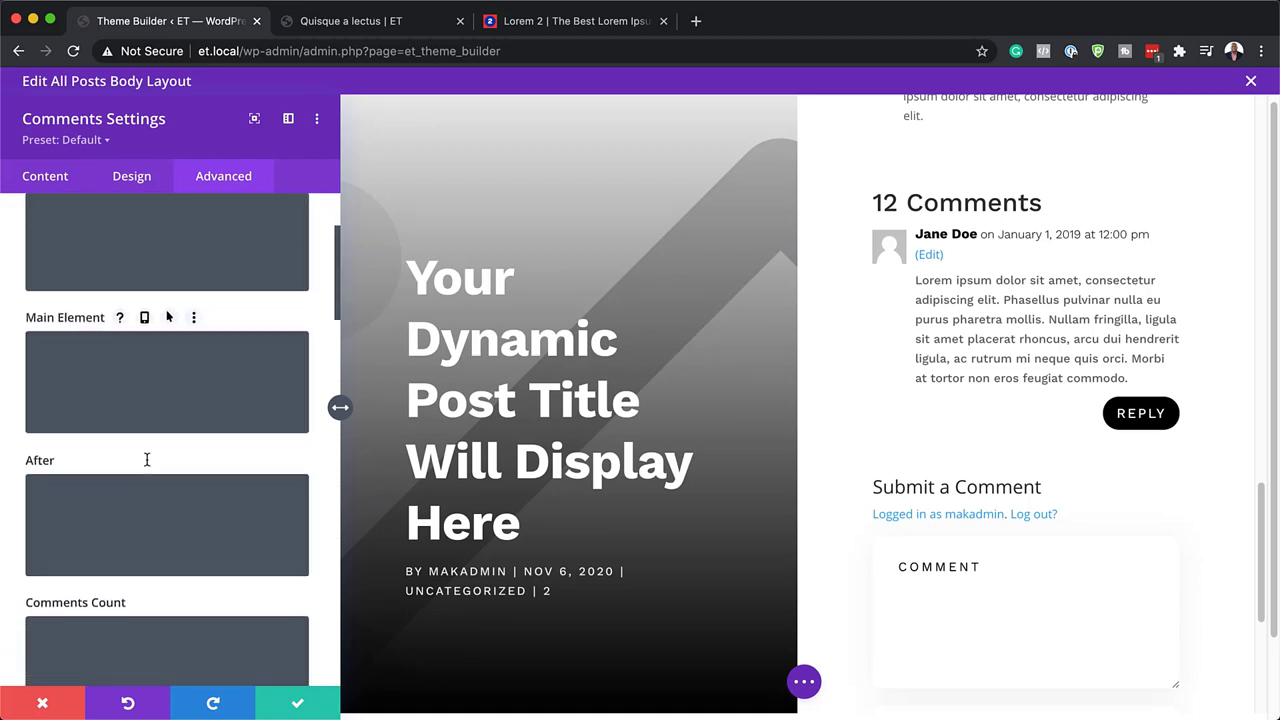
scroll(147, 459, down, 1)
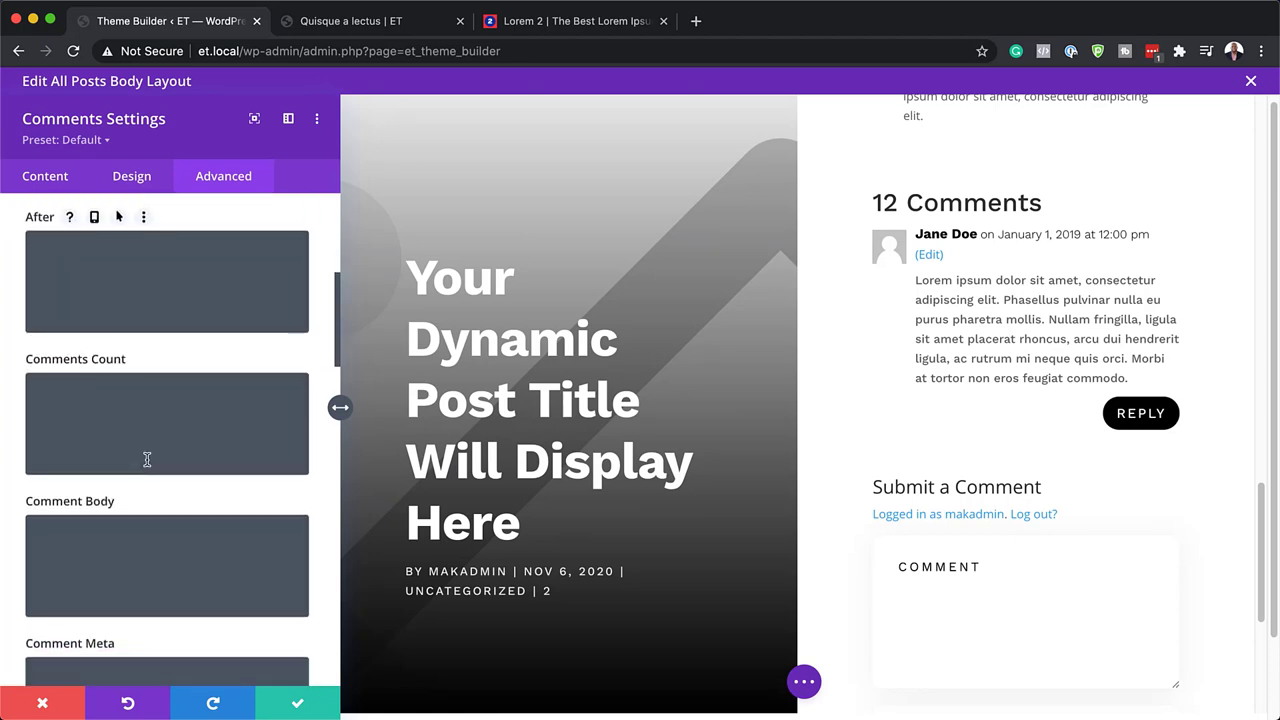
click(98, 530)
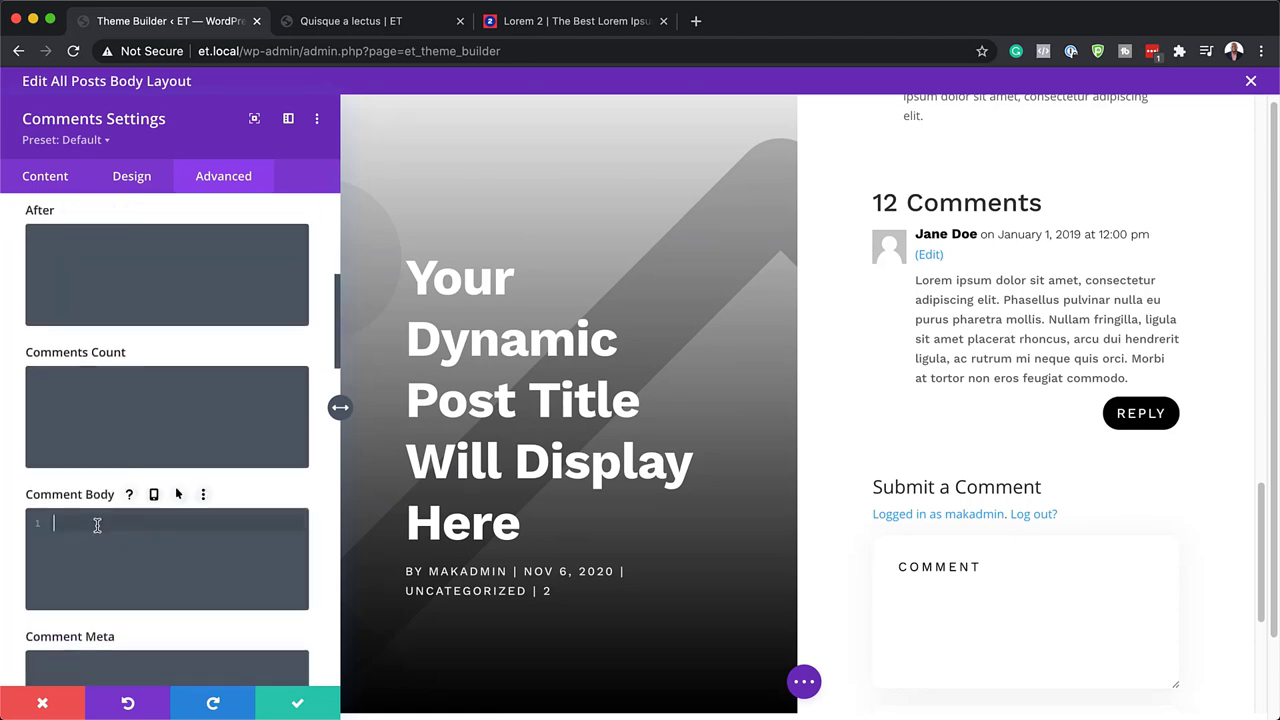
text(margin-top: 50px)
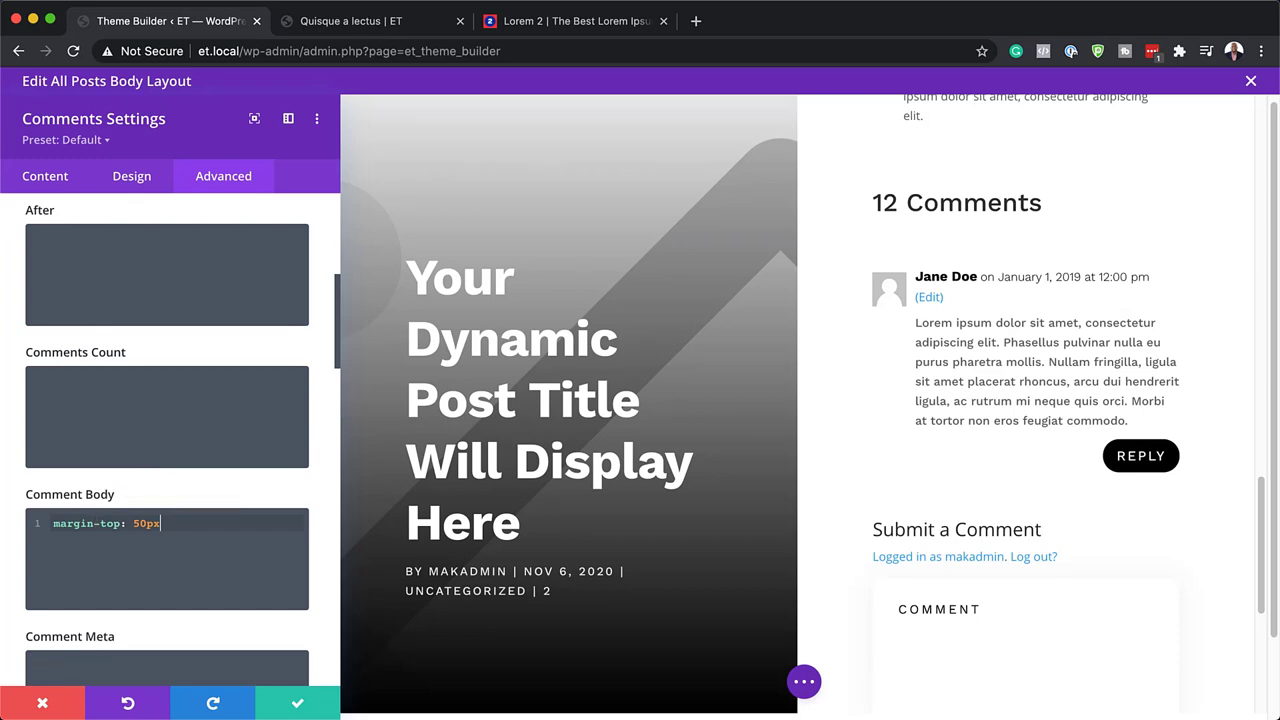
click(300, 704)
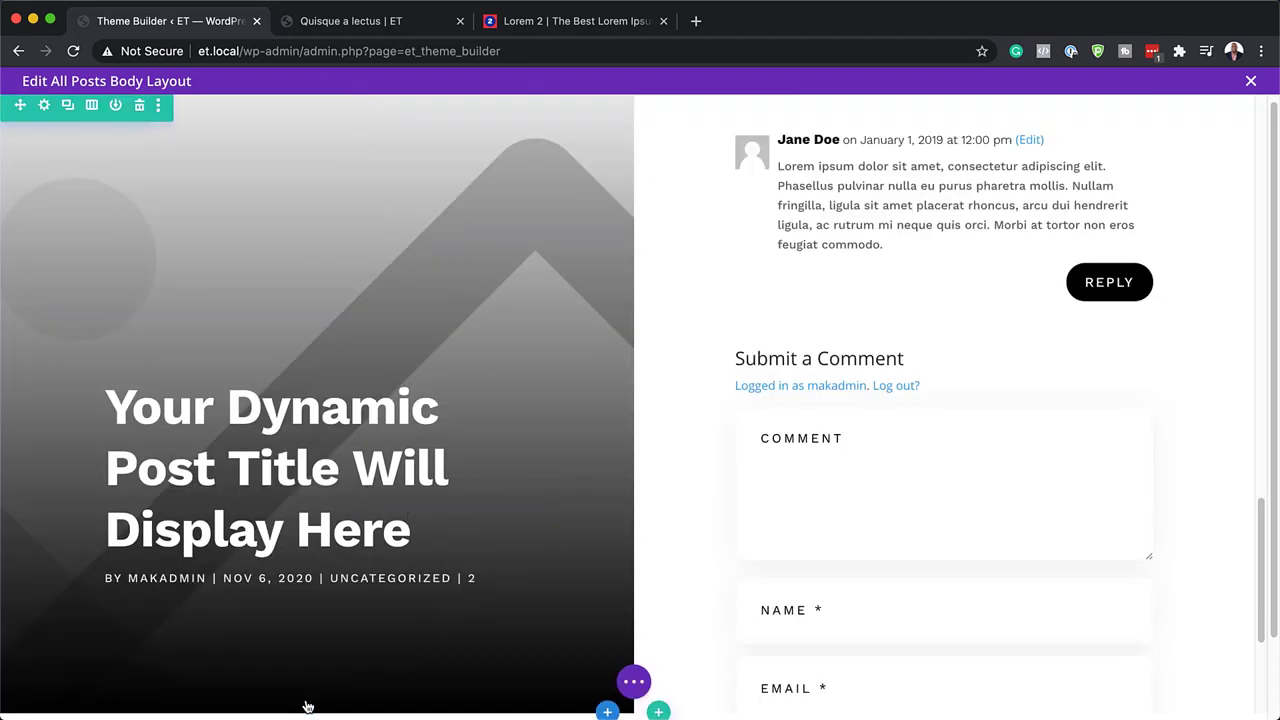
- Save the All Posts body layout, close its editor, and save the Theme Builder changes
click(635, 683)
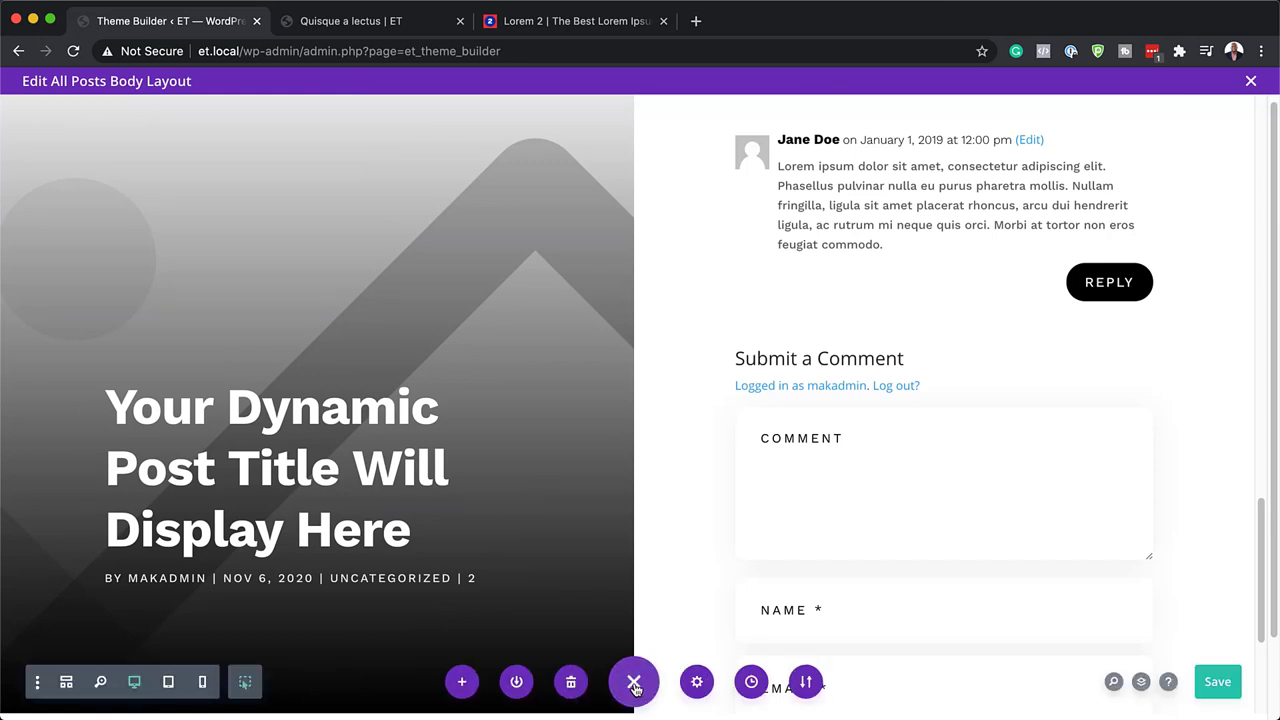
click(1220, 683)
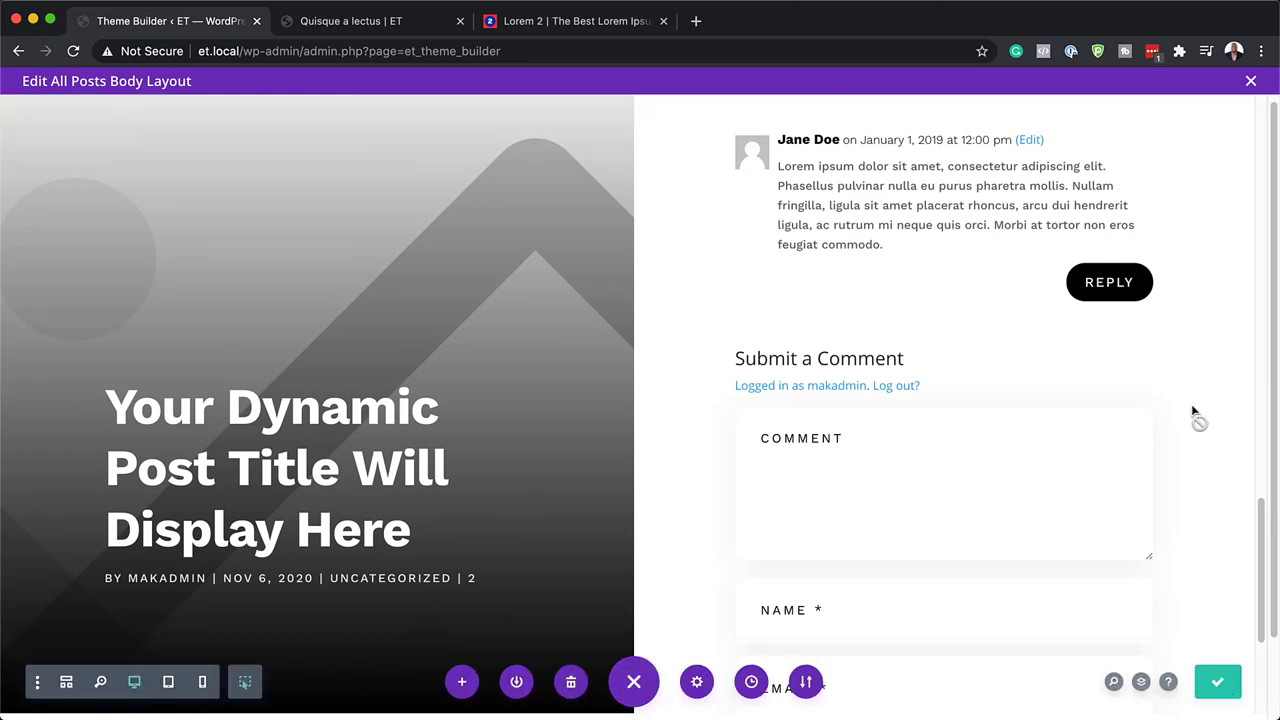
click(1251, 81)
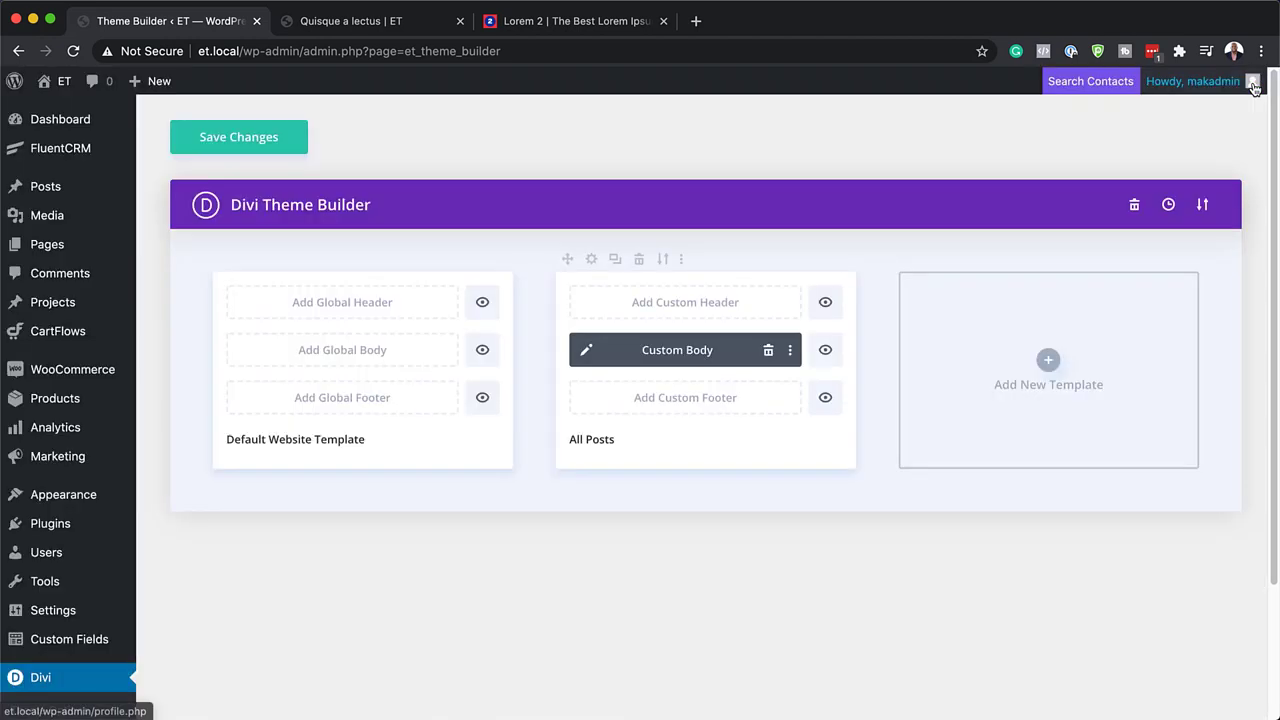
click(260, 140)
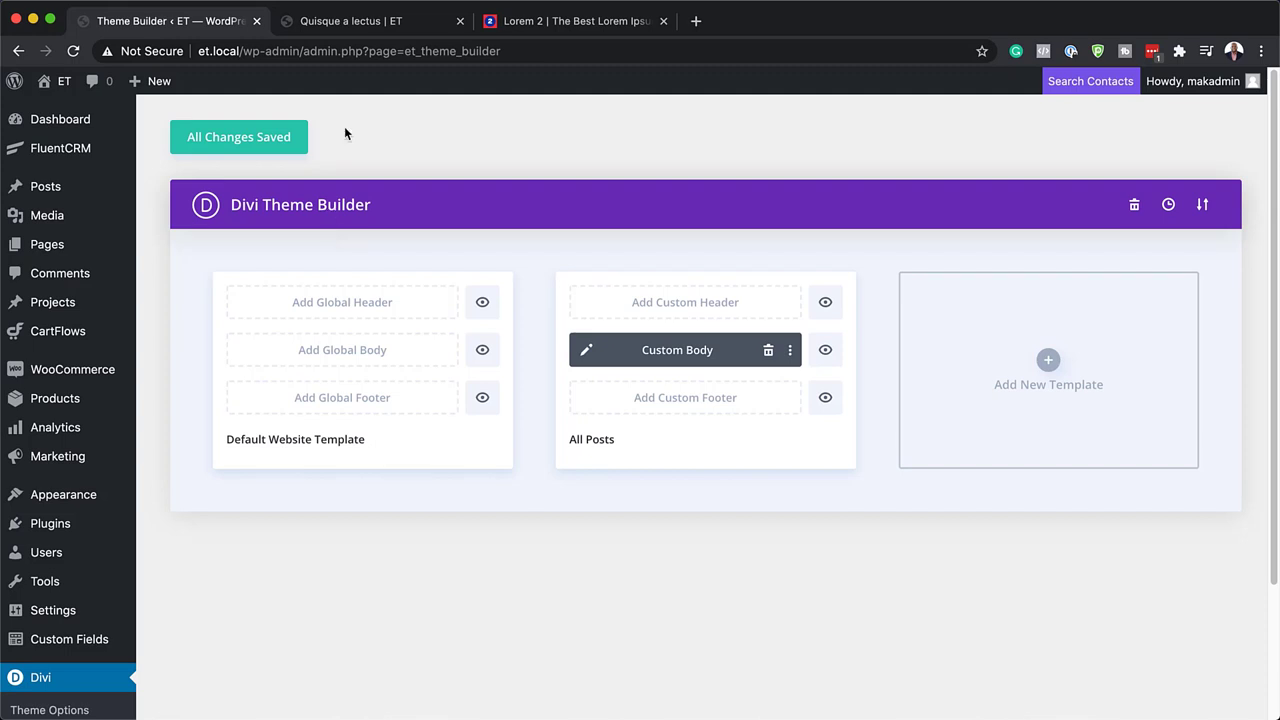
- Reload the live Quisque a lectus post and examine its split-screen layout, scrolling content column and comment form
click(366, 22)
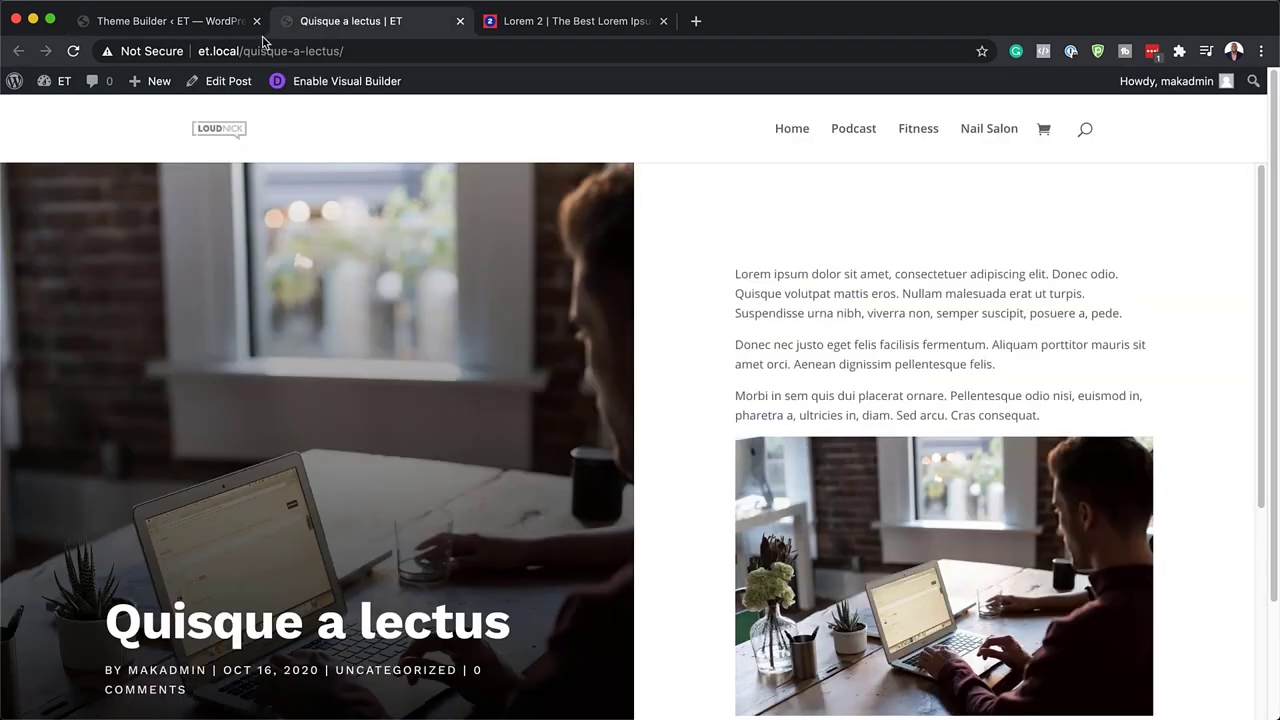
click(73, 51)
scroll(611, 392, down, 2)
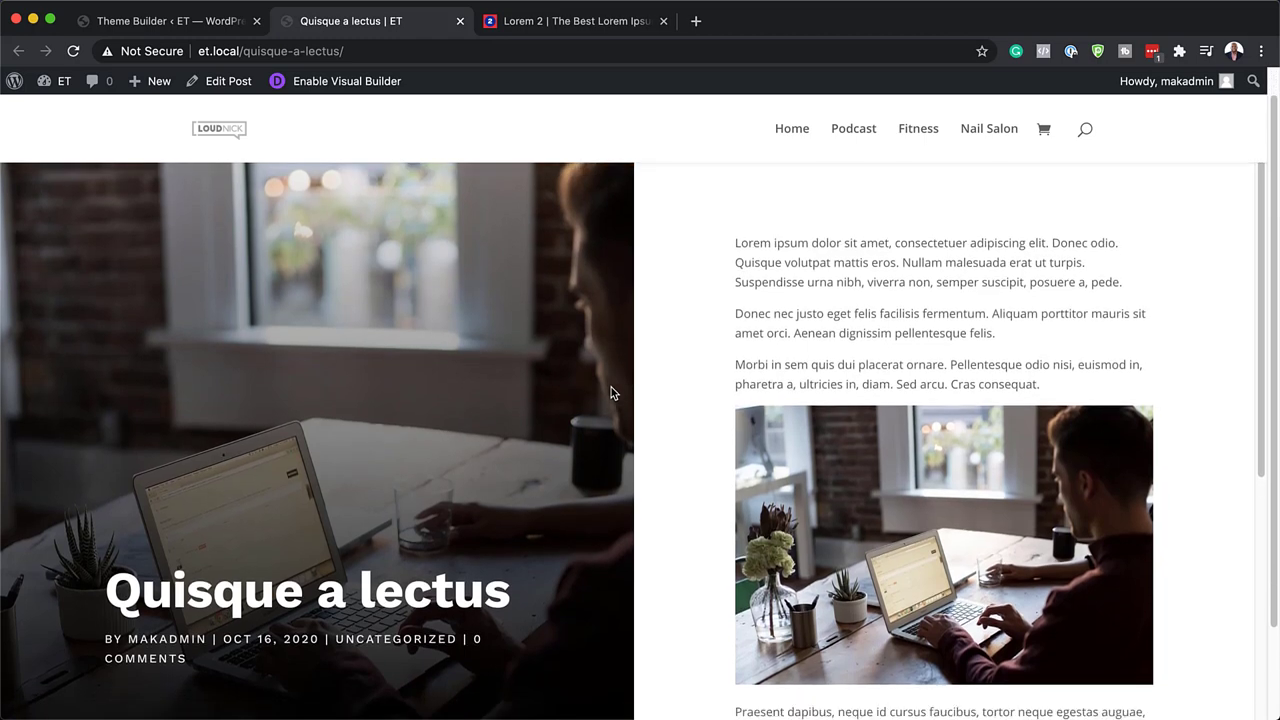
scroll(611, 392, down, 1)
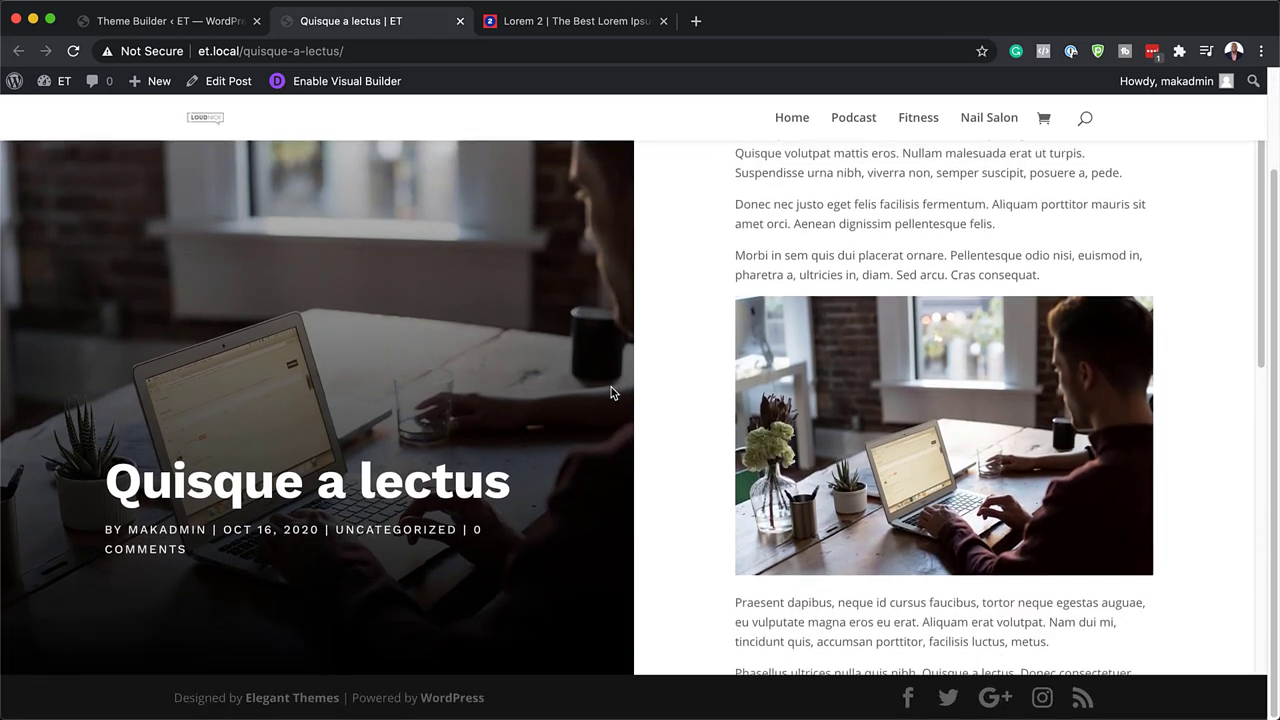
scroll(611, 392, up, 3)
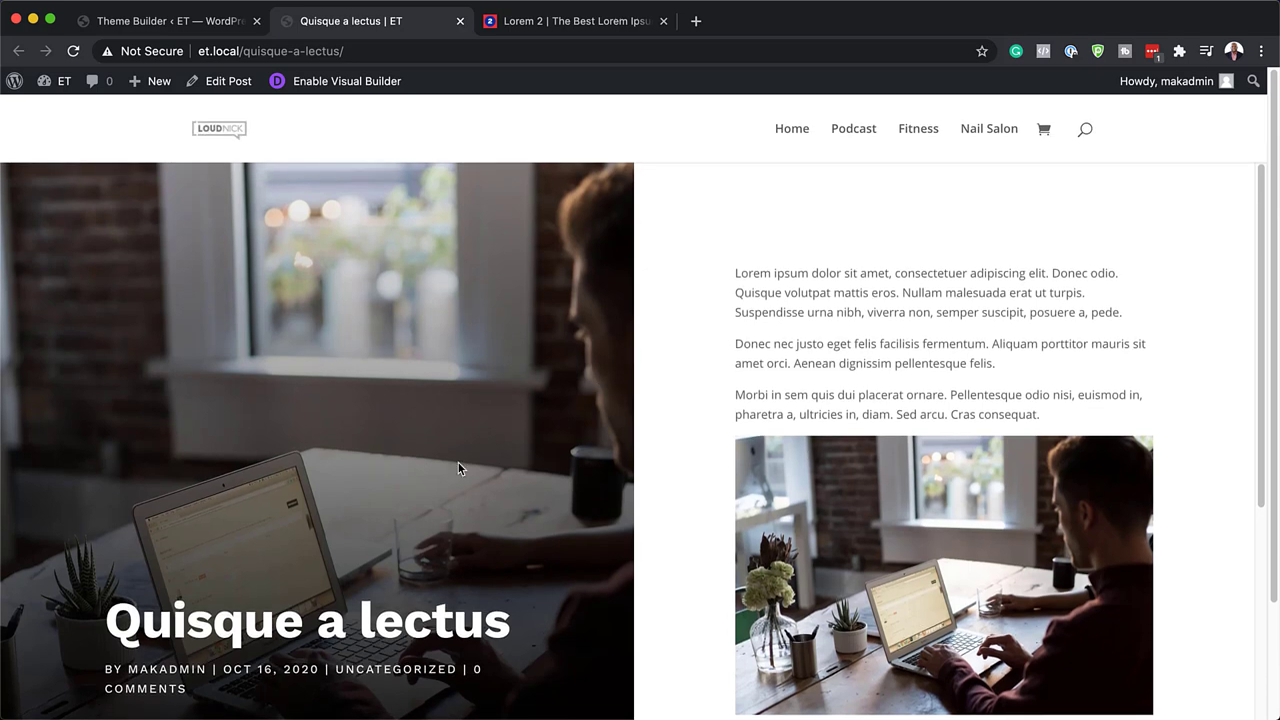
scroll(459, 468, down, 3)
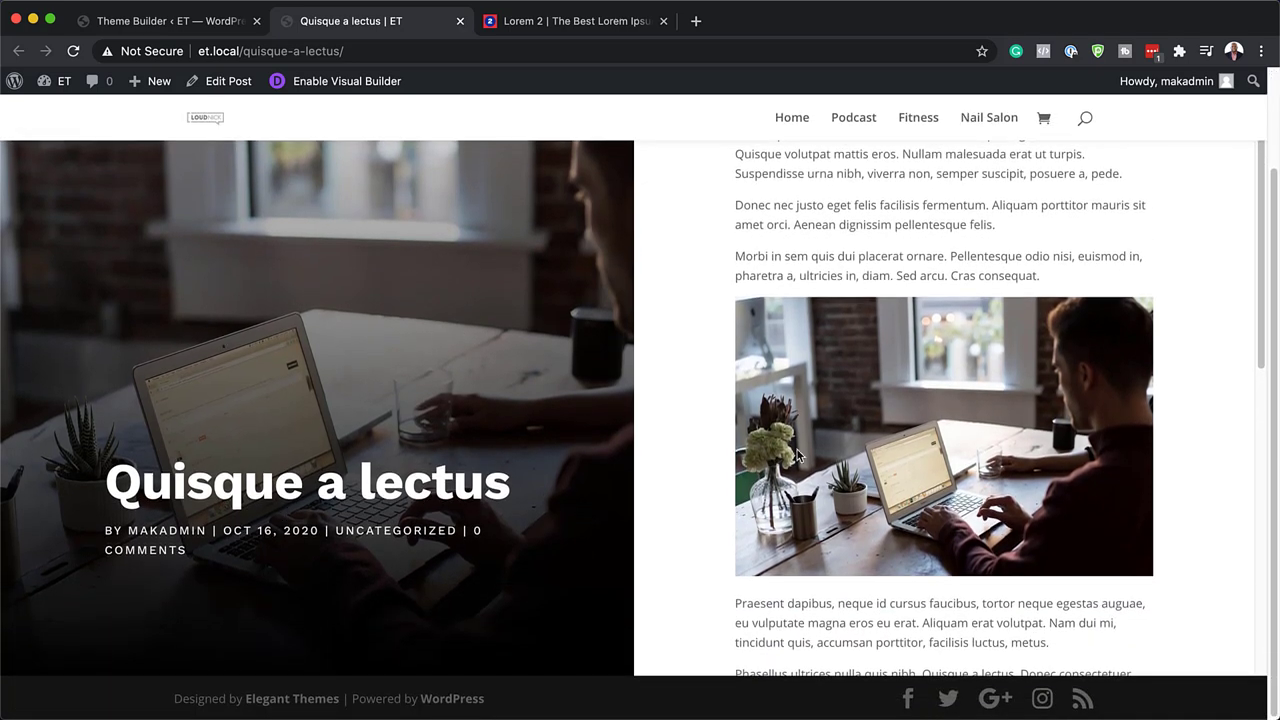
scroll(812, 451, down, 10)
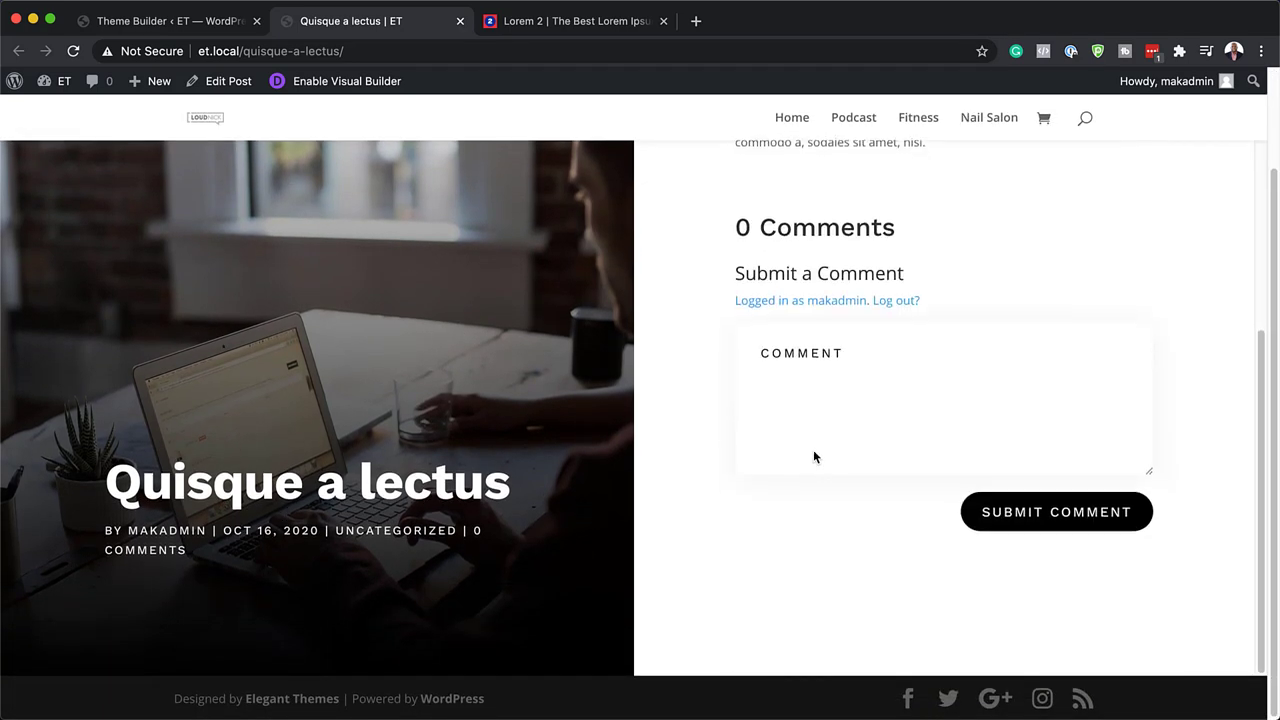
scroll(813, 449, up, 10)
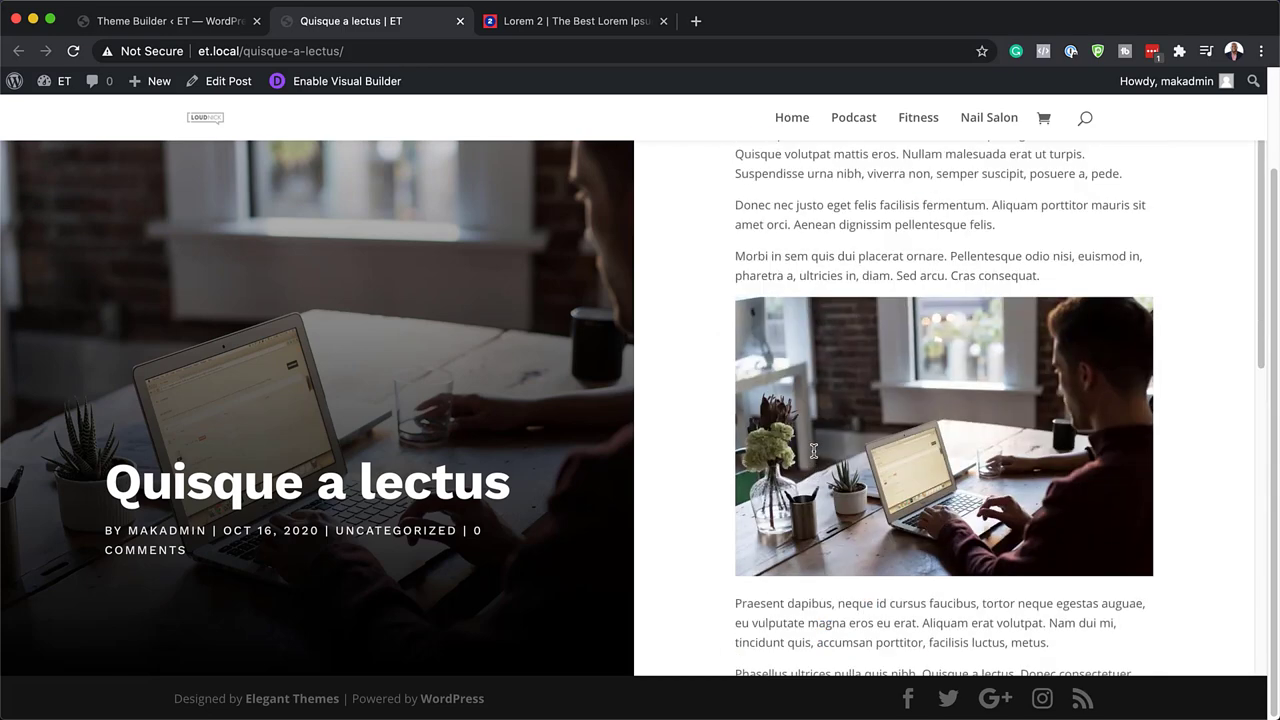
scroll(840, 458, up, 3)
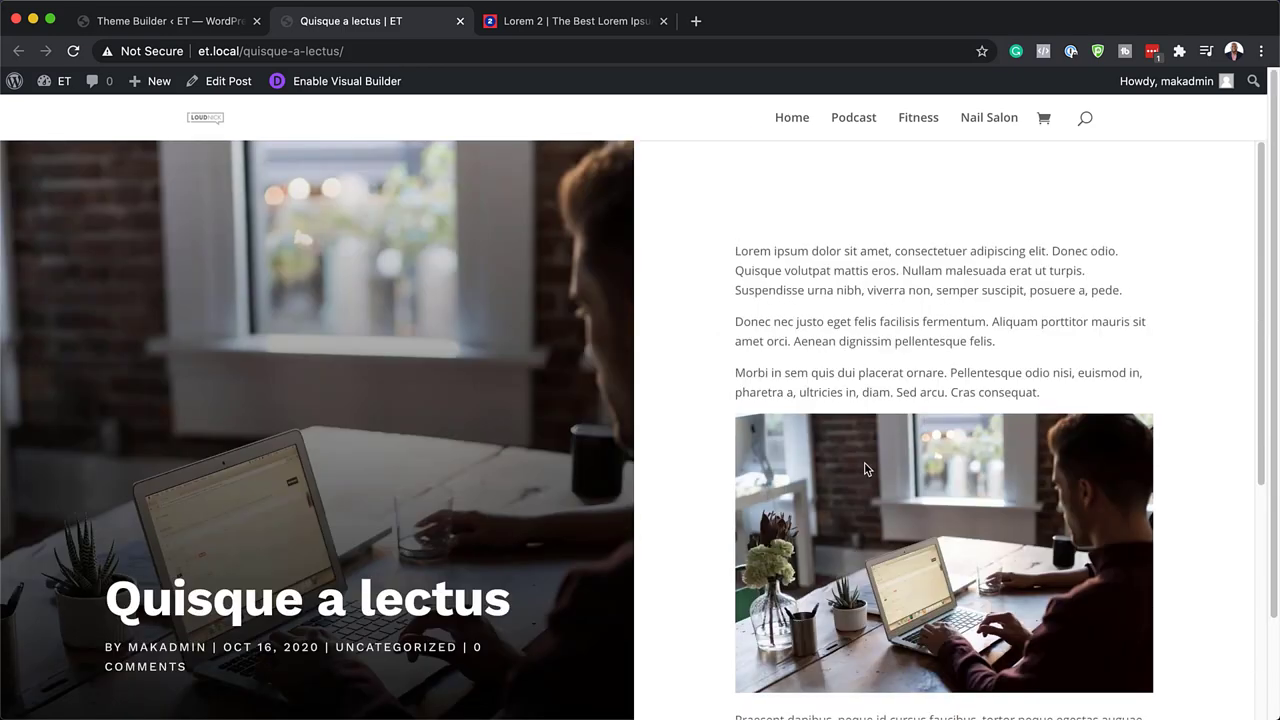
scroll(866, 469, up, 1)
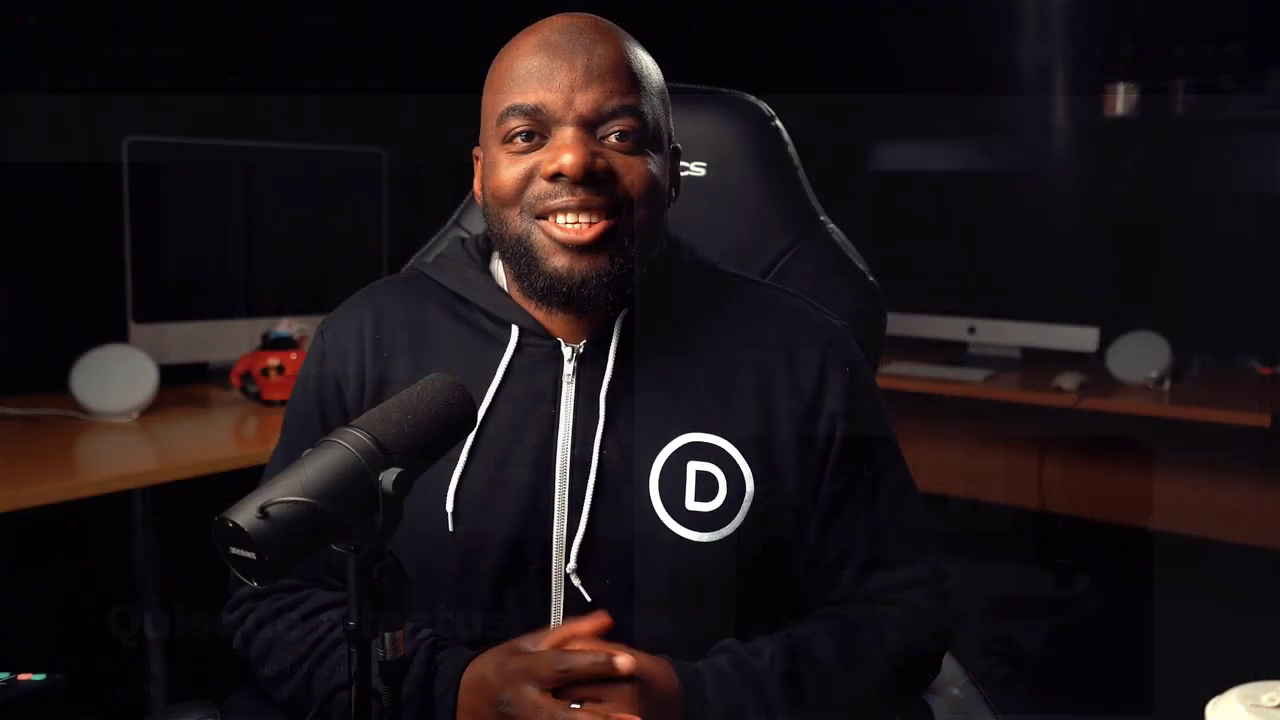